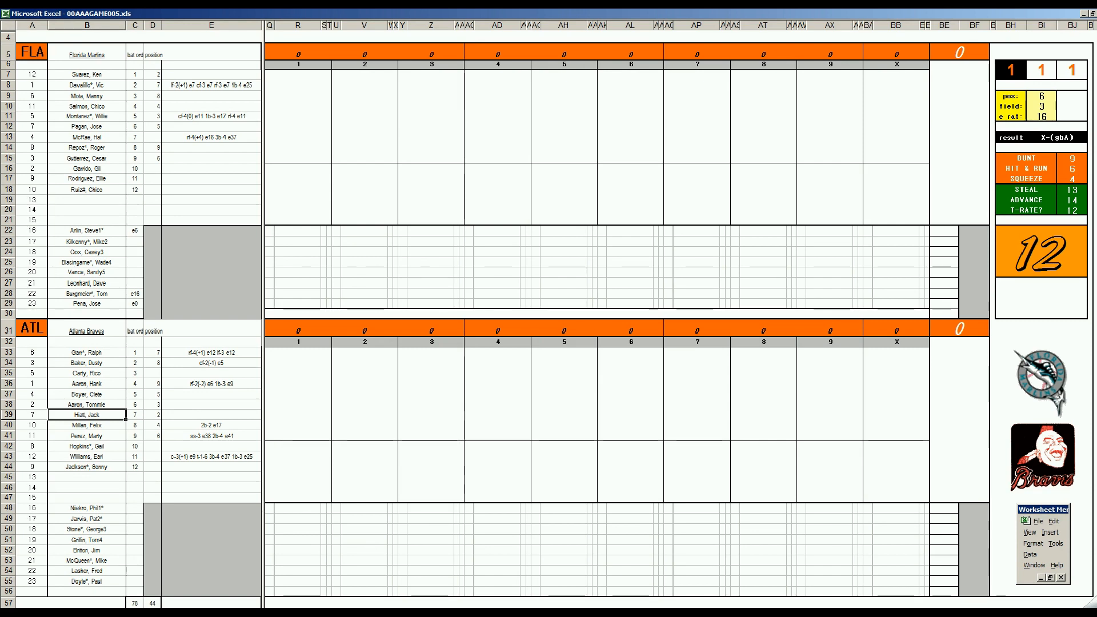
Switch to the 1980 stats workbook, show the Seven Game Eliminations table and select its ATL–FLA row
key("alt+Tab")
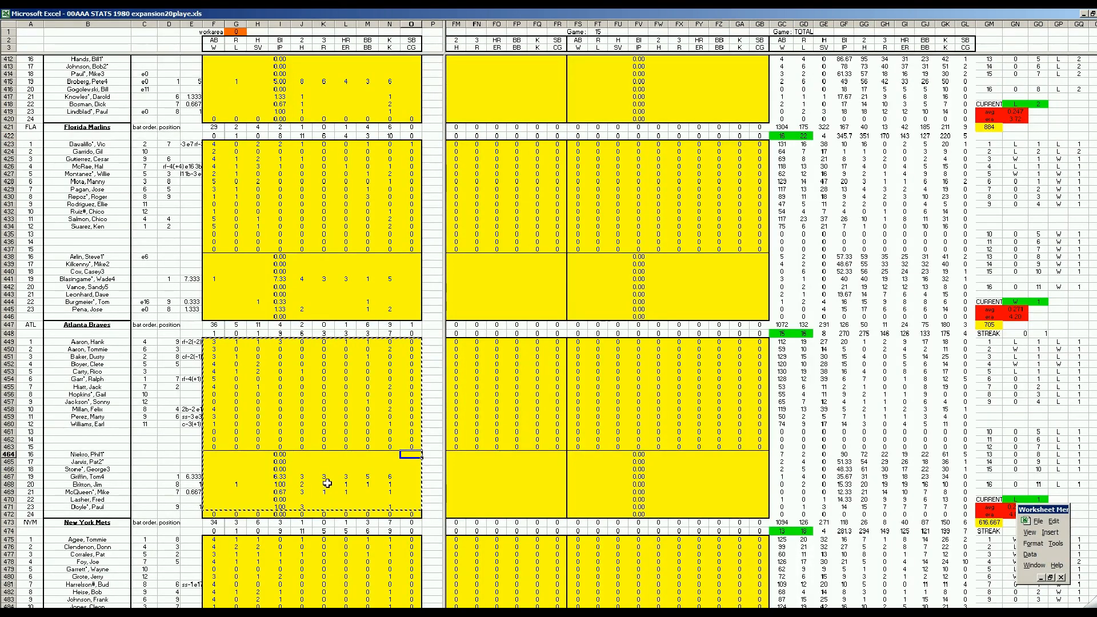
key("ctrl+Page_Down")
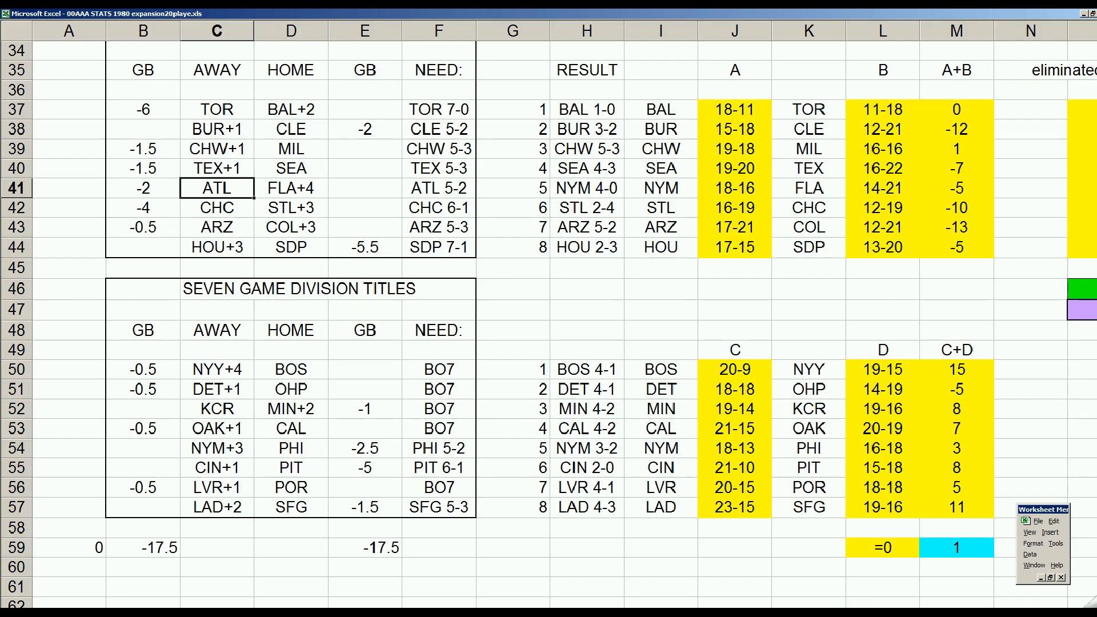
left_click(263, 176)
scroll(264, 181, "up", 1)
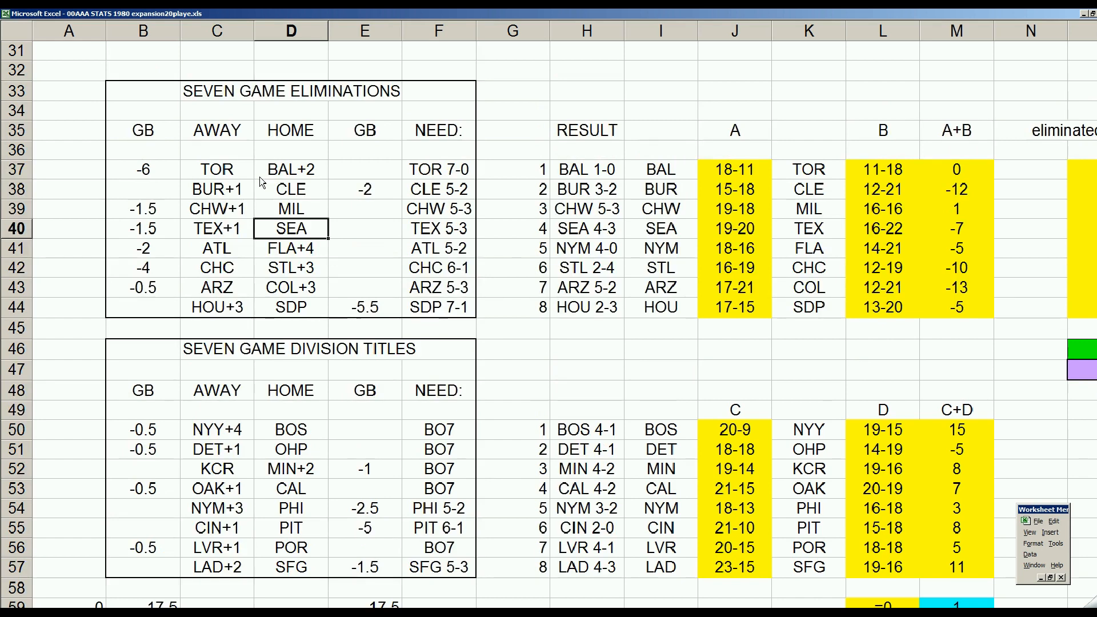
left_click_drag(169, 250, 408, 246)
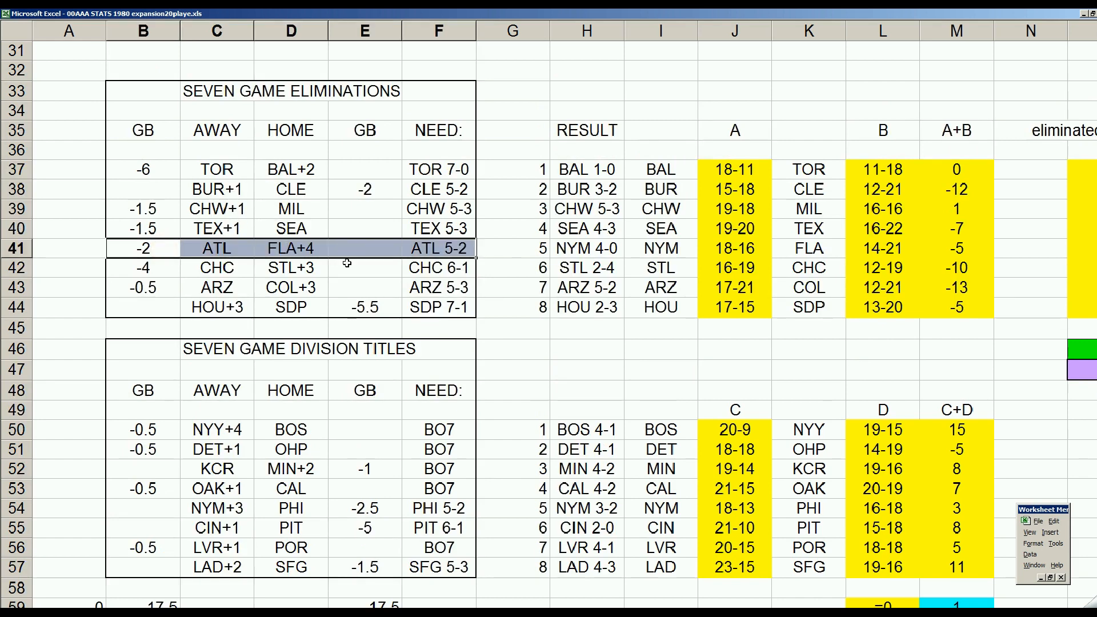
Examine the ATL–FLA matchup's away team, home team, games-behind figure and needed series result
left_click(291, 265)
left_click(298, 252)
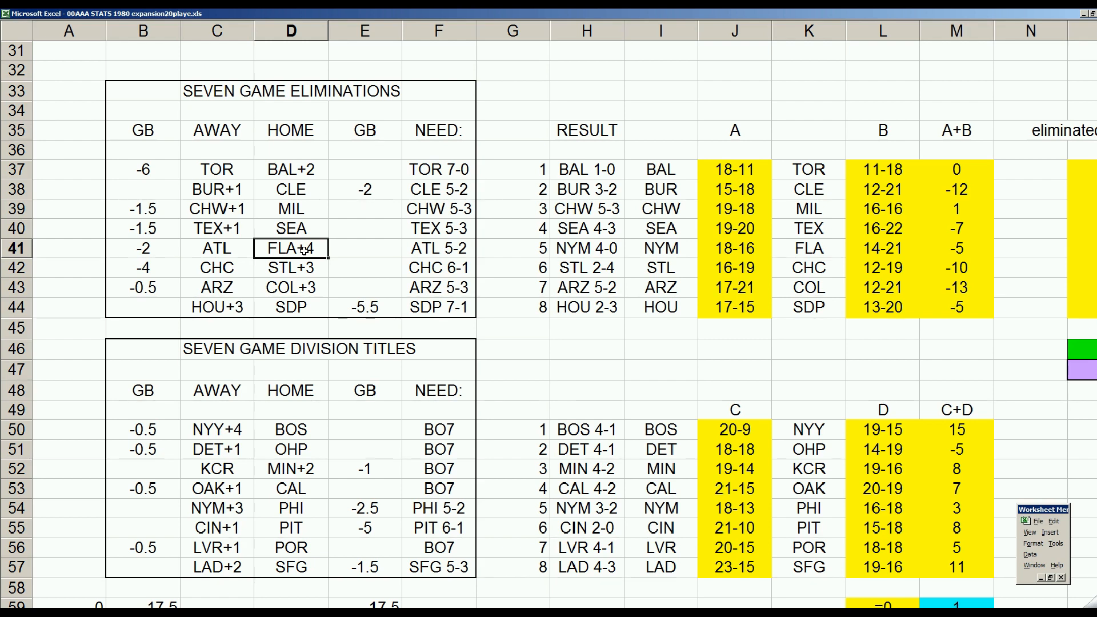
left_click(241, 248)
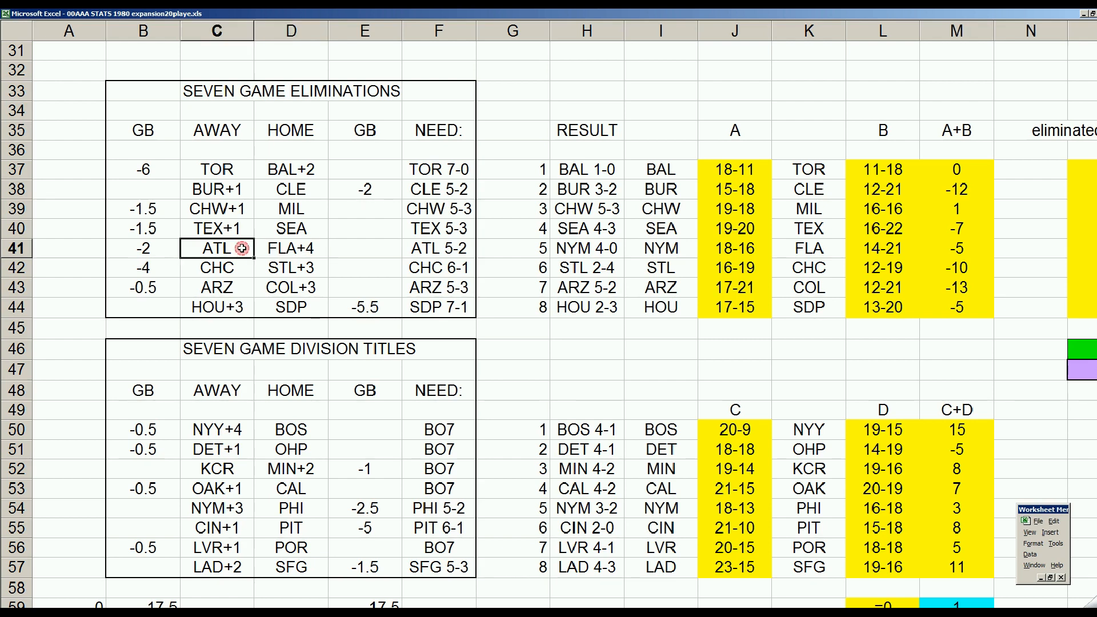
left_click(293, 255)
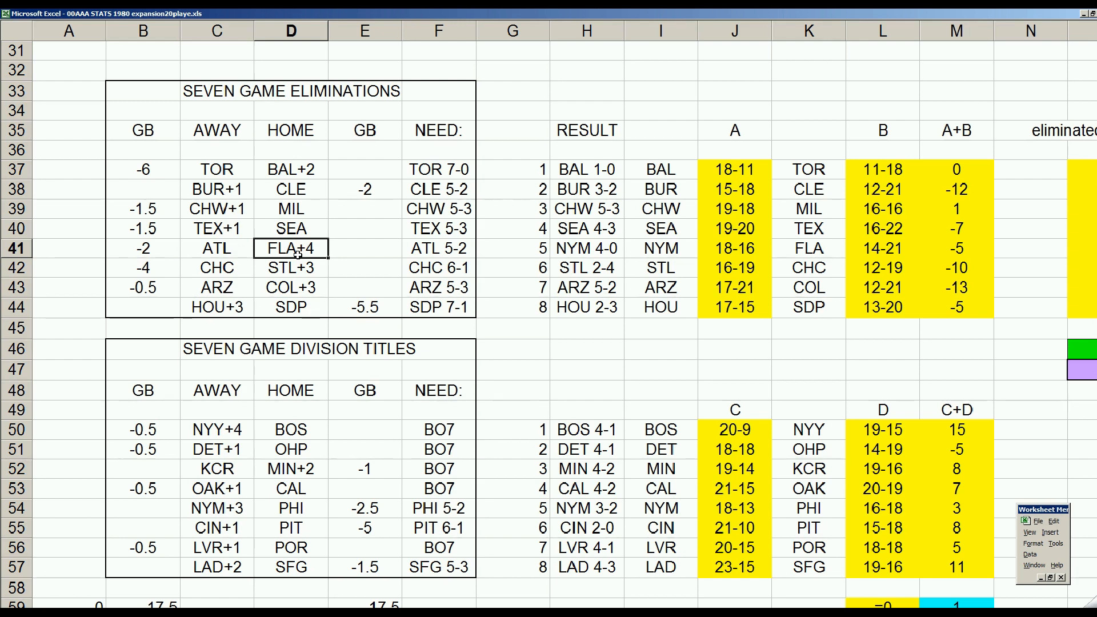
left_click(162, 248)
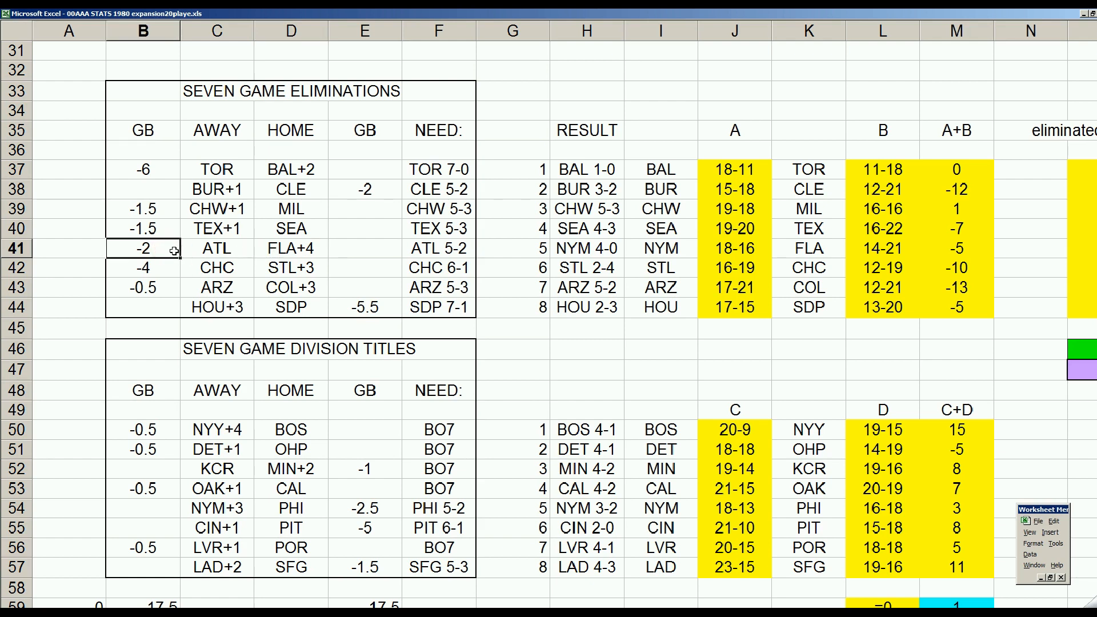
left_click(294, 247)
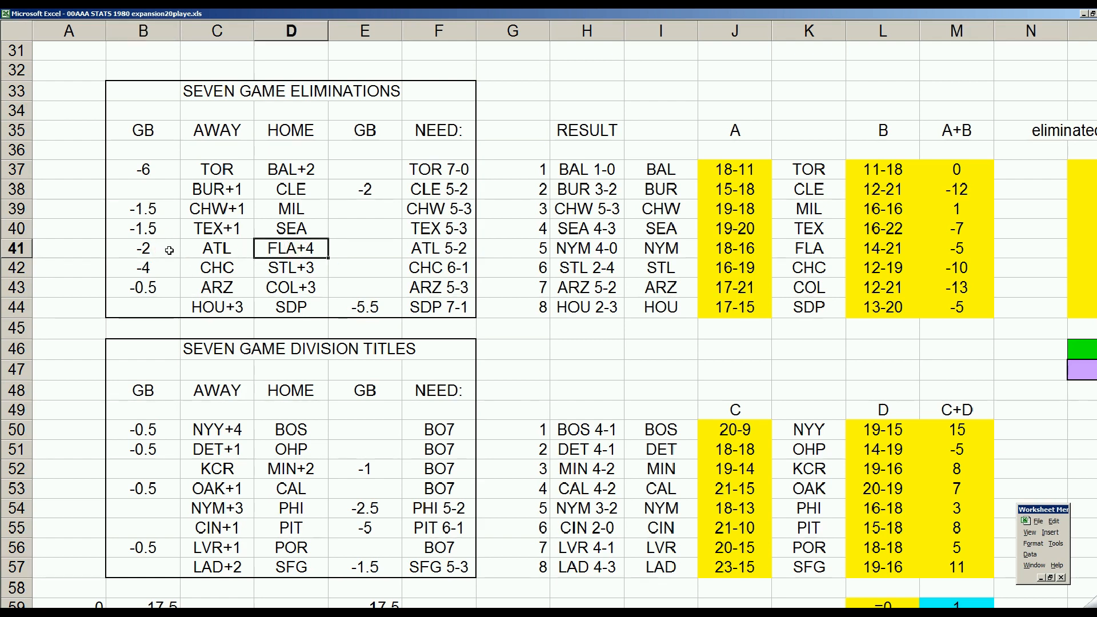
left_click(168, 250)
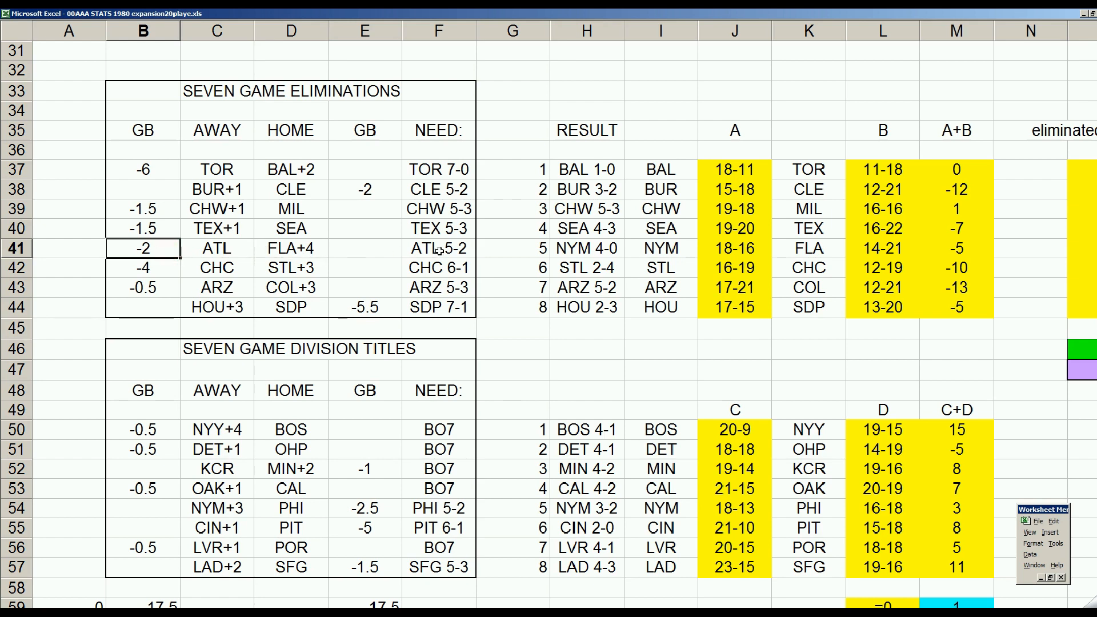
left_click(438, 250)
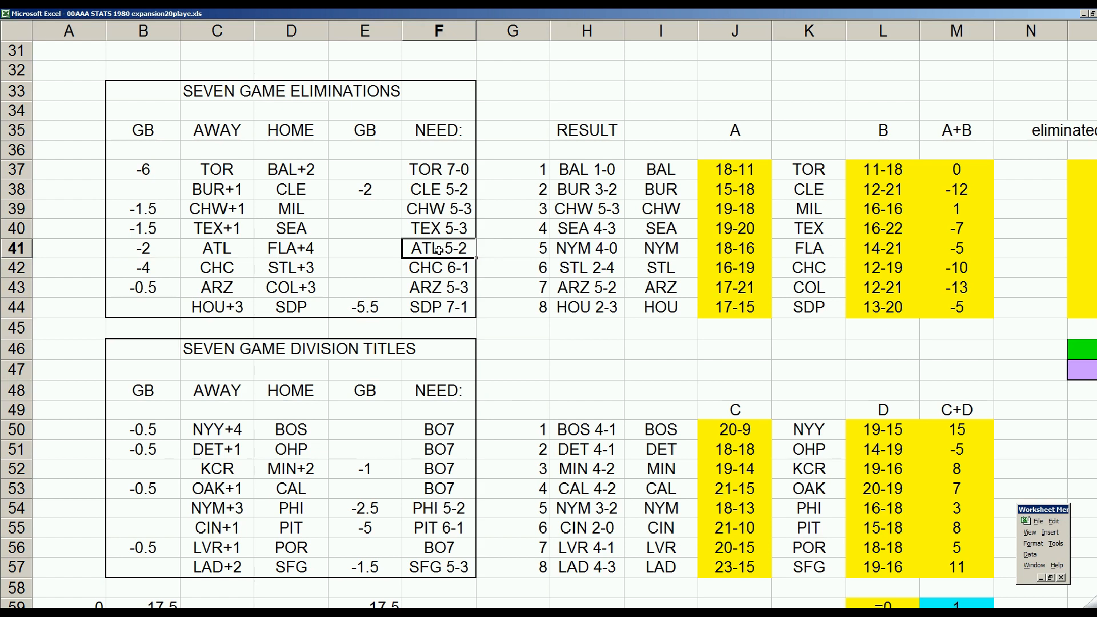
Compare the ARZ–COL matchup's needed and recorded series results with what ATL needs in its series
left_click(238, 286)
left_click(306, 291)
left_click(442, 289)
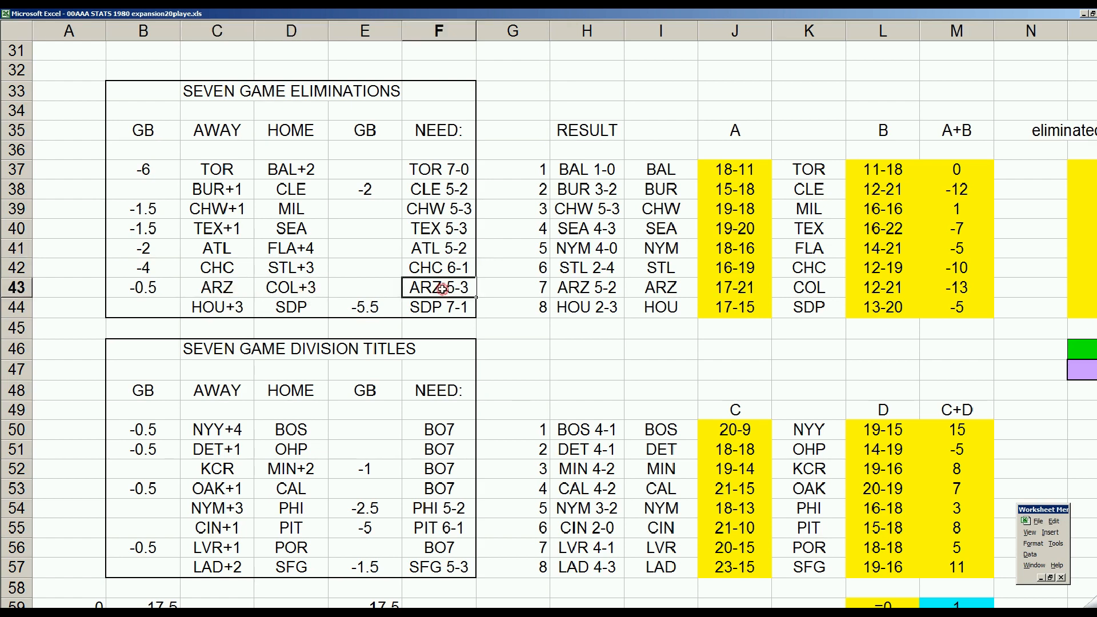
left_click(582, 292)
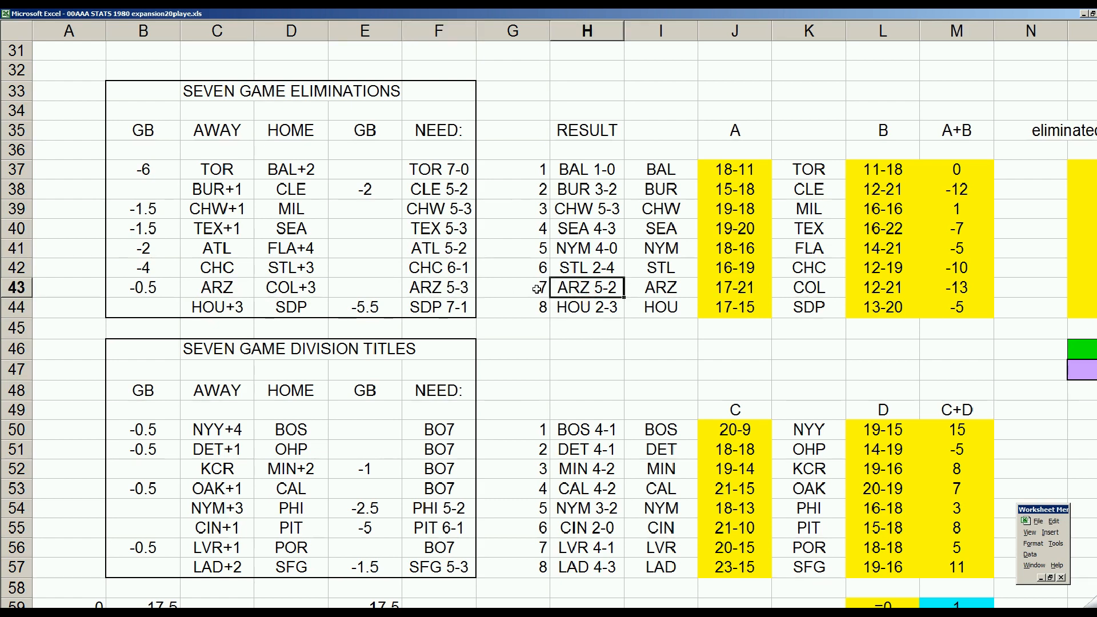
left_click(443, 247)
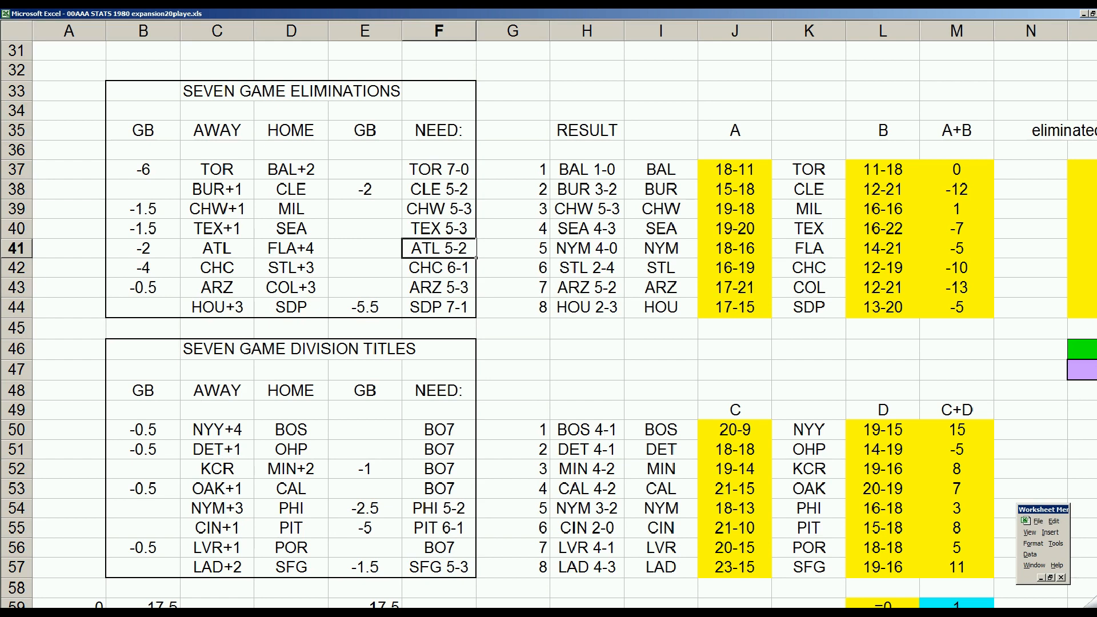
Review the first game's scoresheet, 71atlfla.xls, and close it without saving changes
key("alt+Tab")
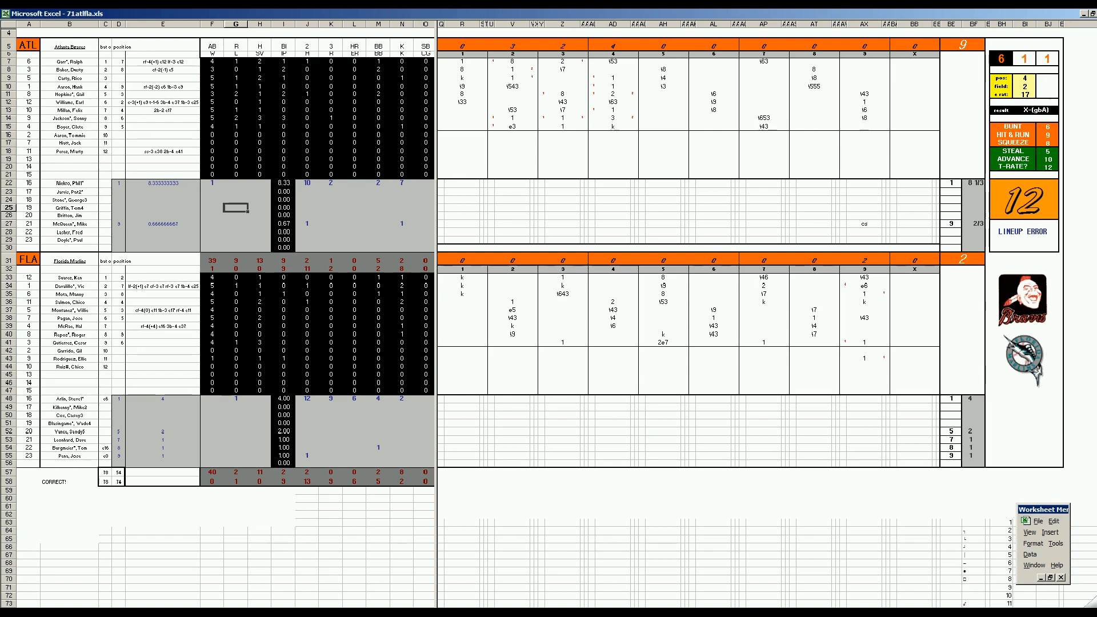
right_click(311, 613)
left_click(310, 603)
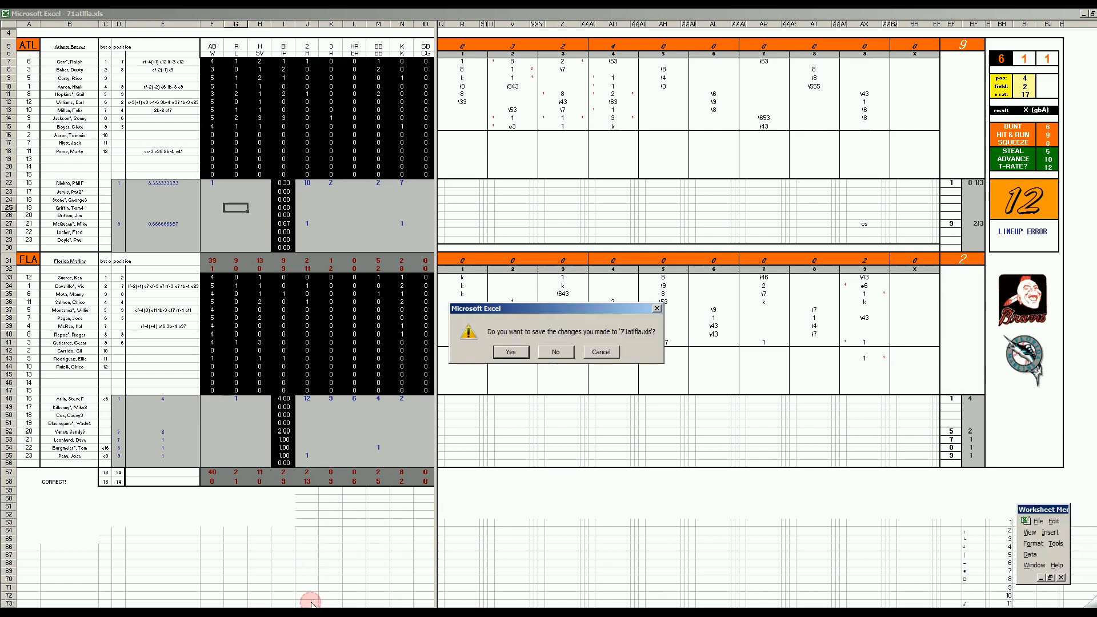
left_click(540, 353)
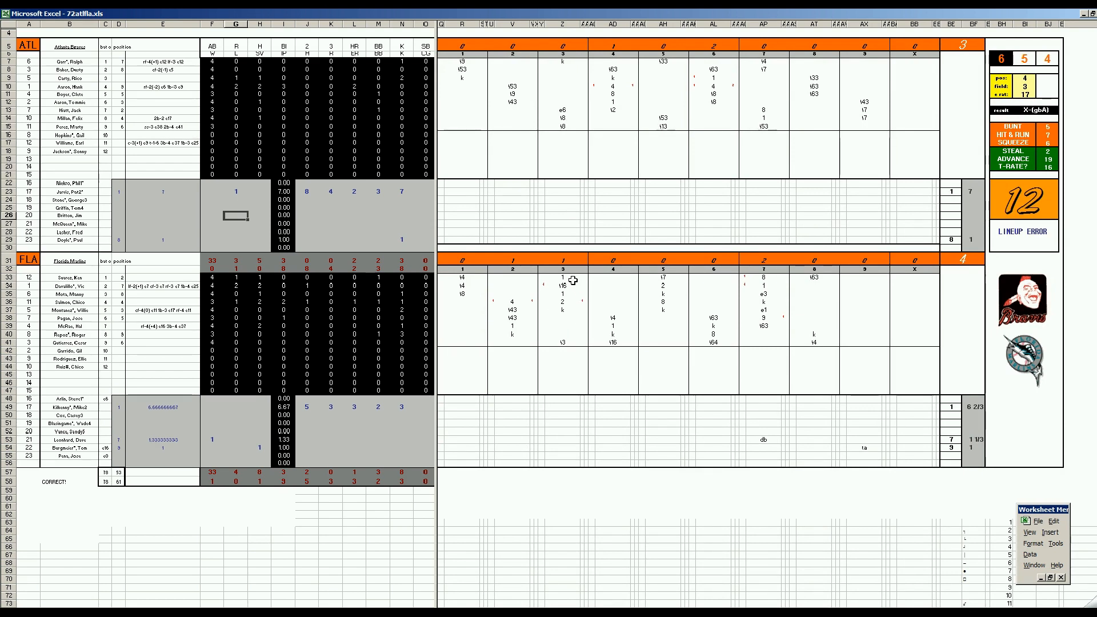
Review ATL's fourth-inning and FLA's seventh-inning plays in 72atlfla.xls, then close it without saving changes
left_click(614, 88)
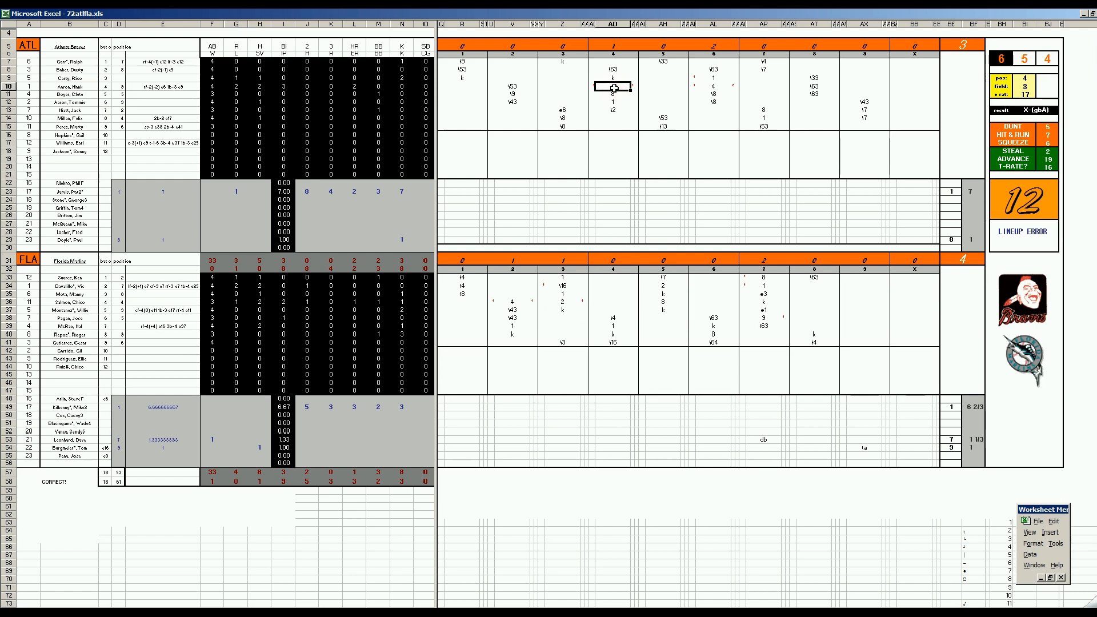
type("4")
left_click(764, 294)
left_click(766, 312)
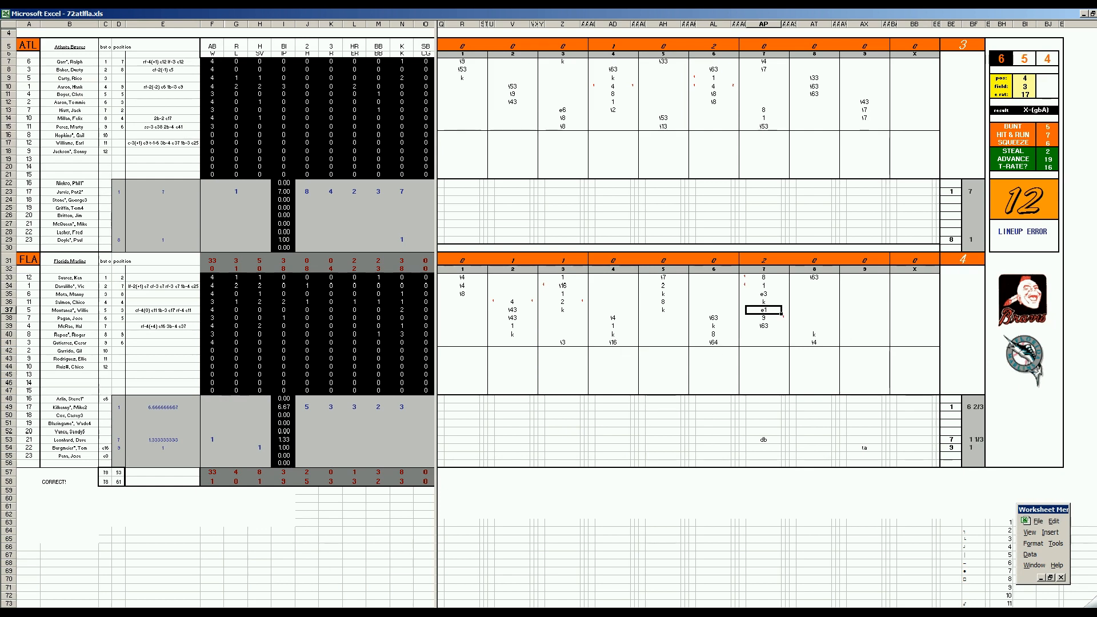
right_click(339, 612)
left_click(340, 603)
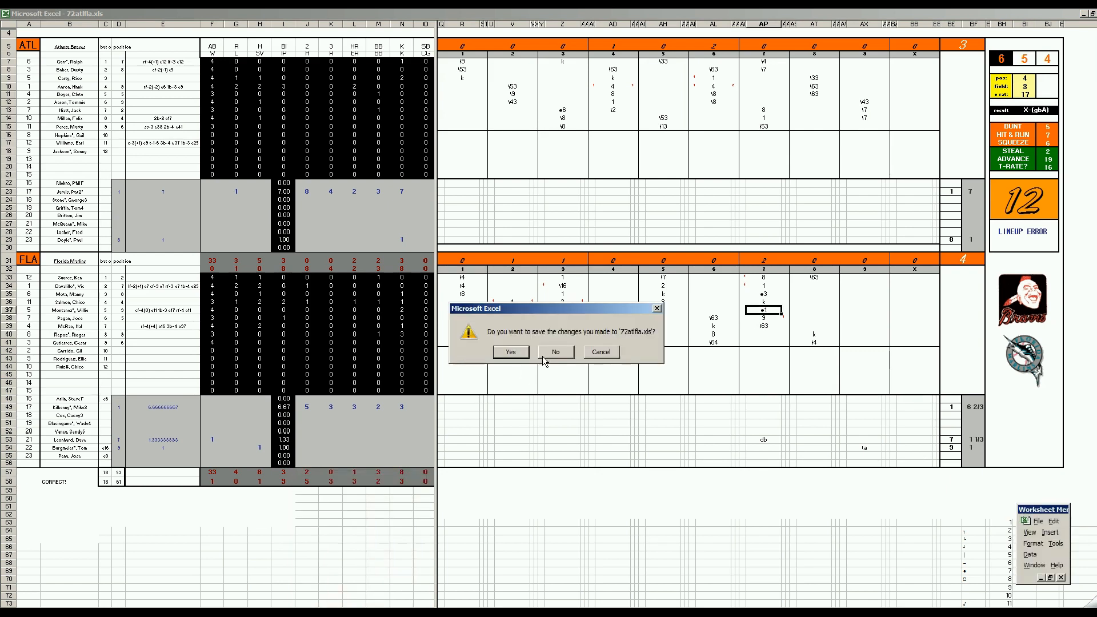
left_click(555, 351)
Open 73atlfla.xls, review ATL's sixth- and seventh-inning home run entries, and close it without saving changes
left_click(338, 612)
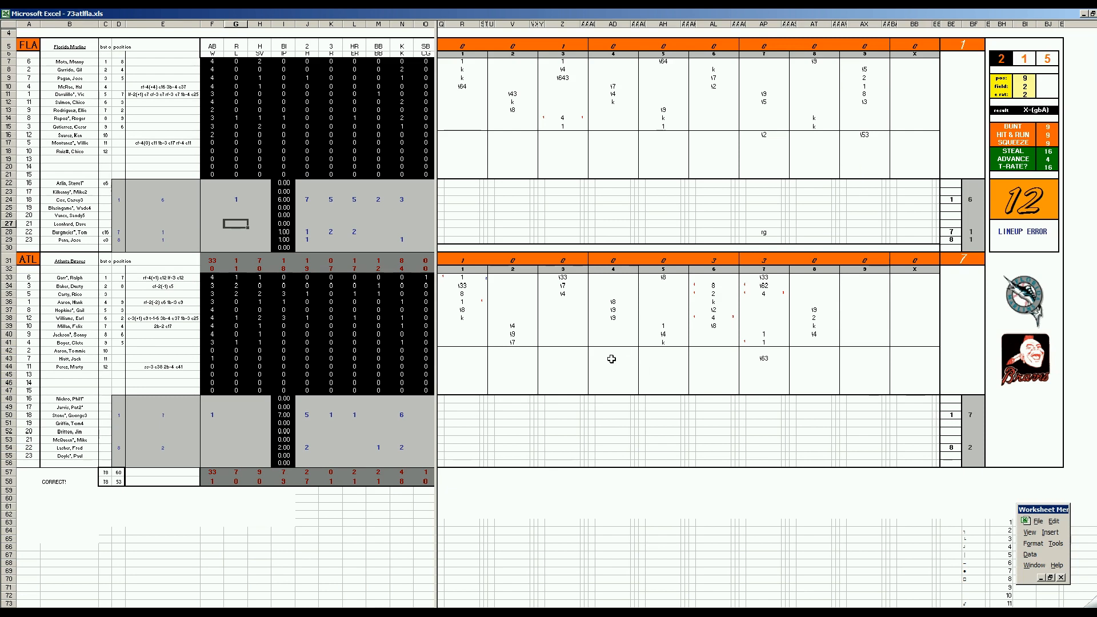
left_click(714, 318)
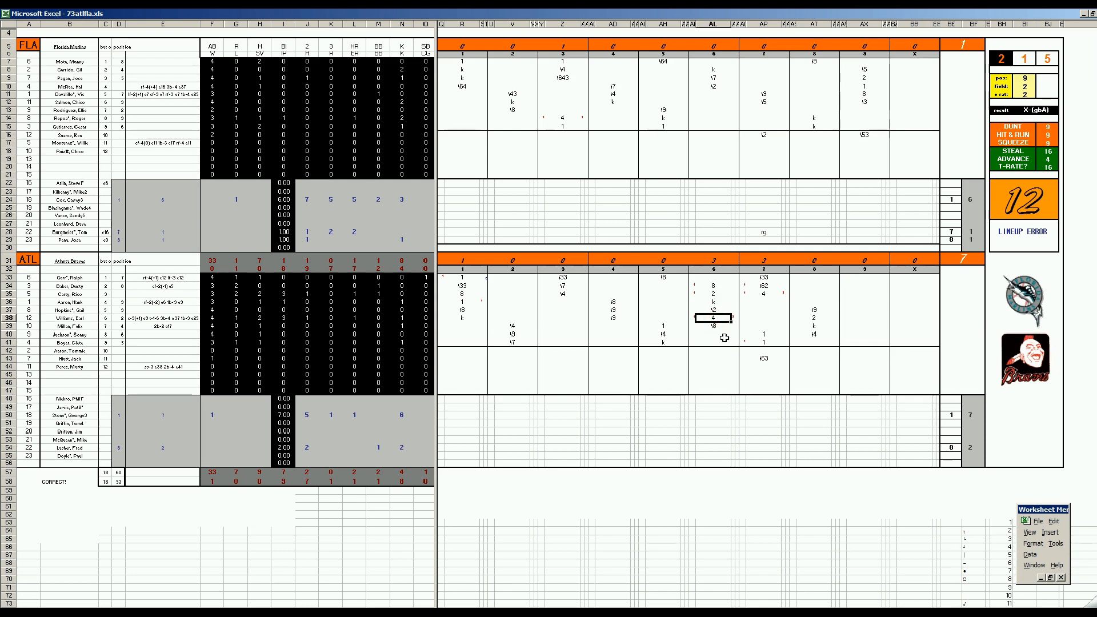
left_click(762, 294)
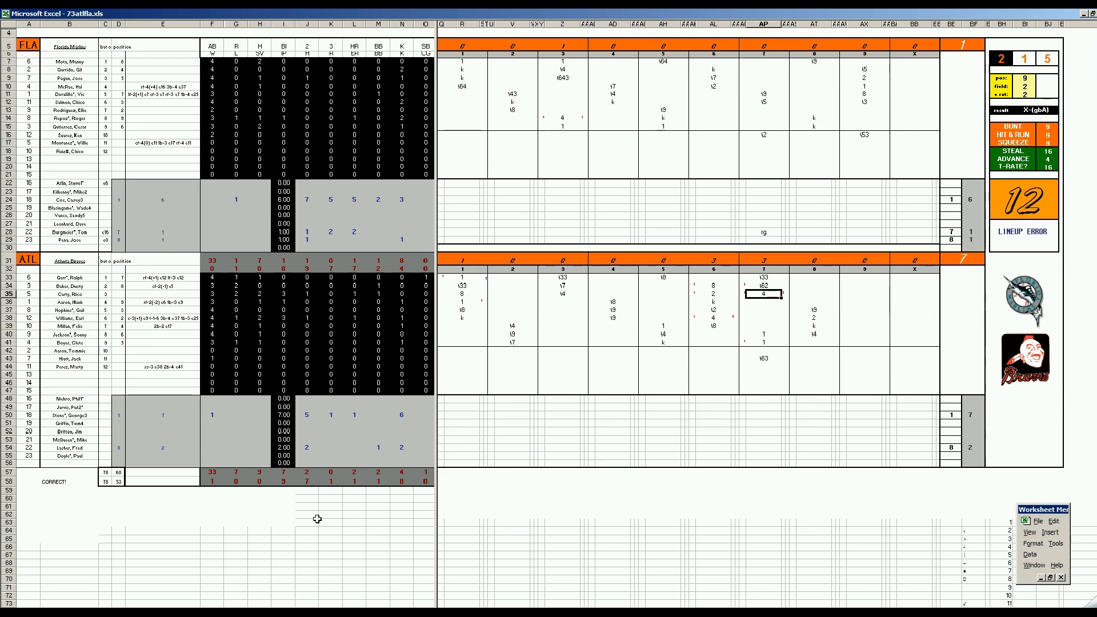
right_click(404, 612)
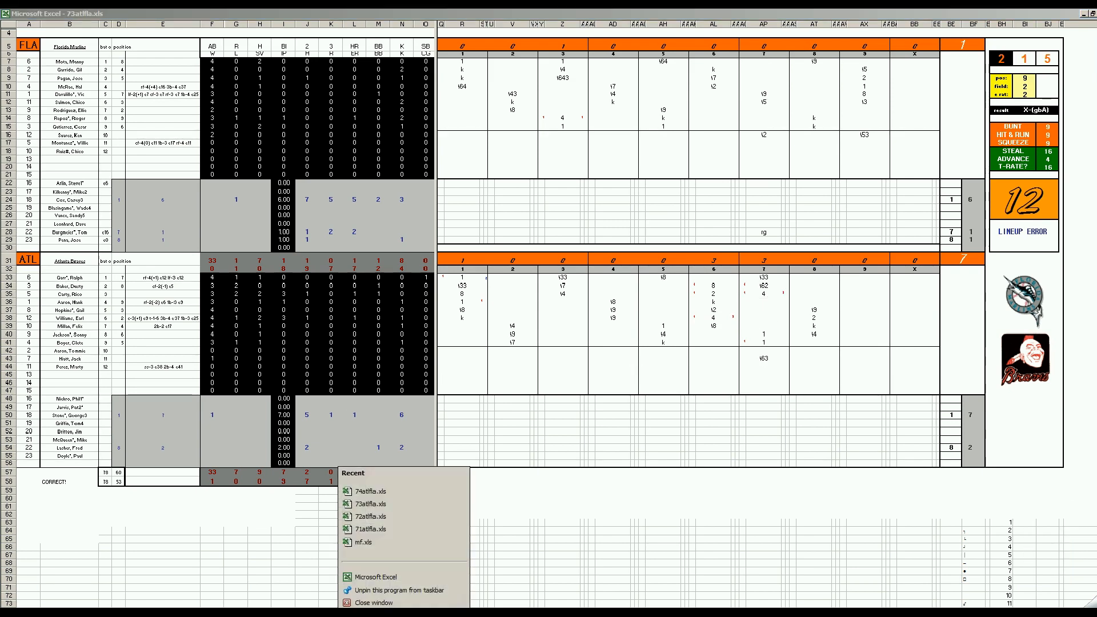
left_click(385, 602)
left_click(555, 352)
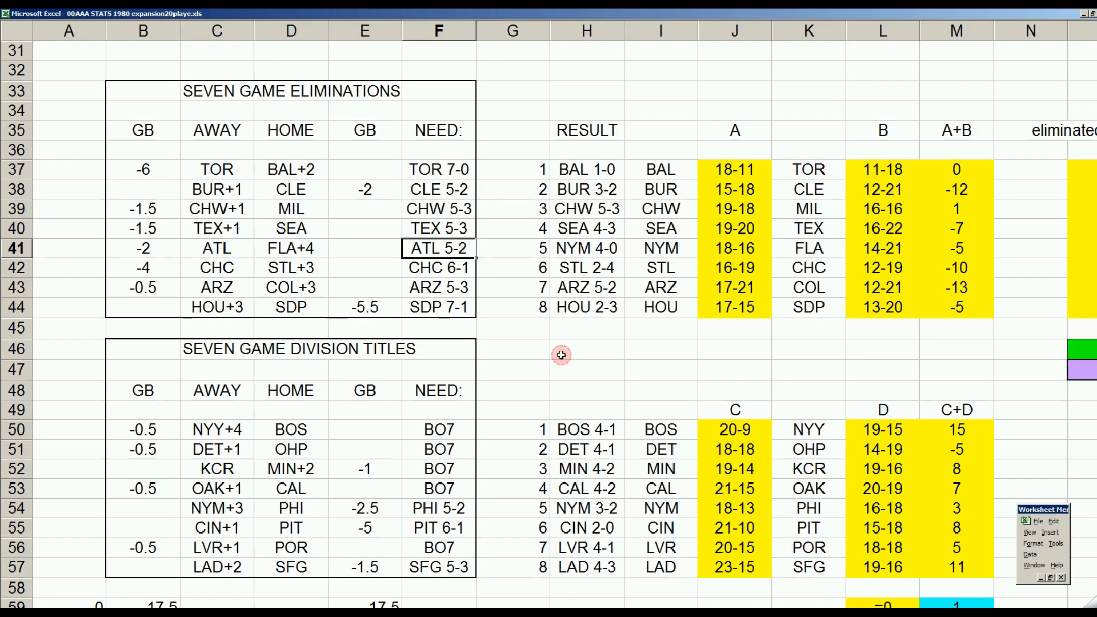
Open 74atlfla.xls, review ATL's first inning and FLA's seventh- and eighth-inning plays, and close it without saving changes
left_click(423, 612)
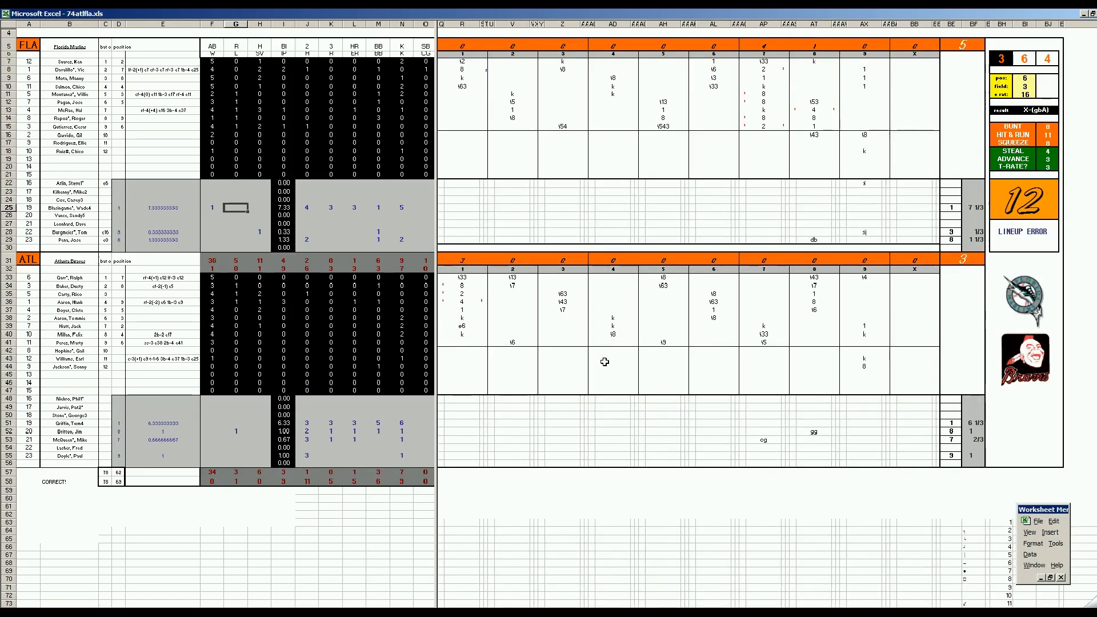
left_click(464, 303)
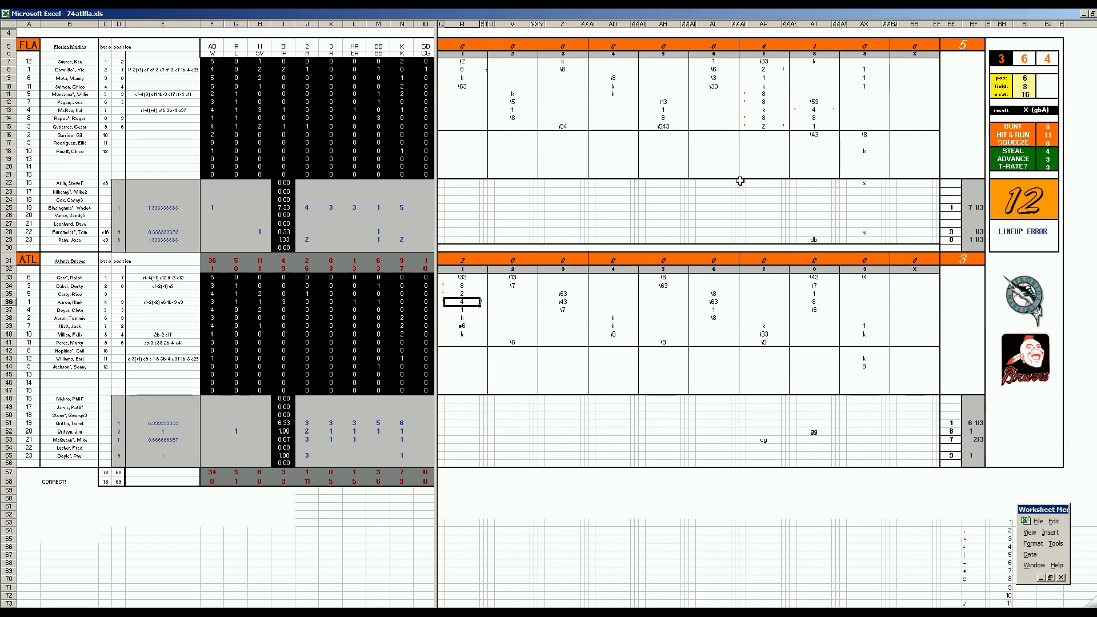
left_click(760, 110)
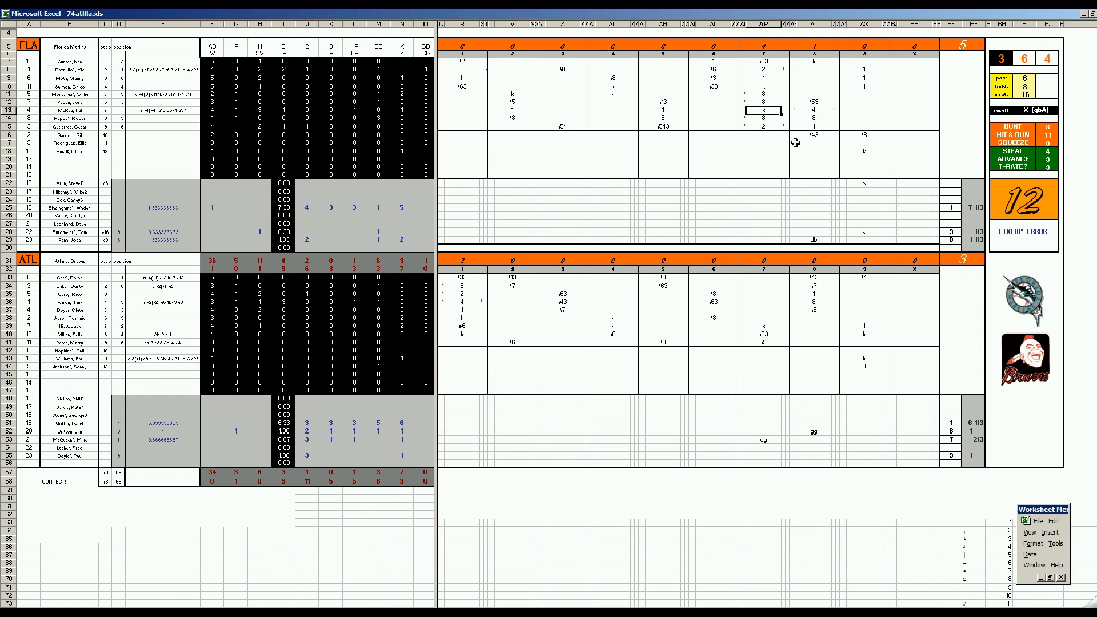
left_click(821, 125)
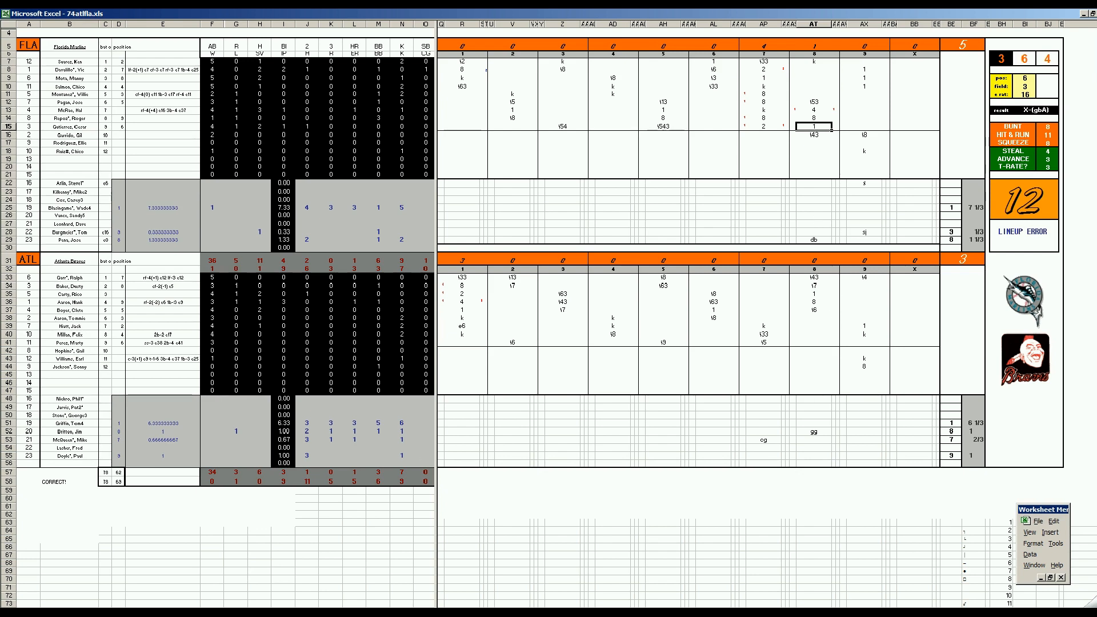
right_click(419, 613)
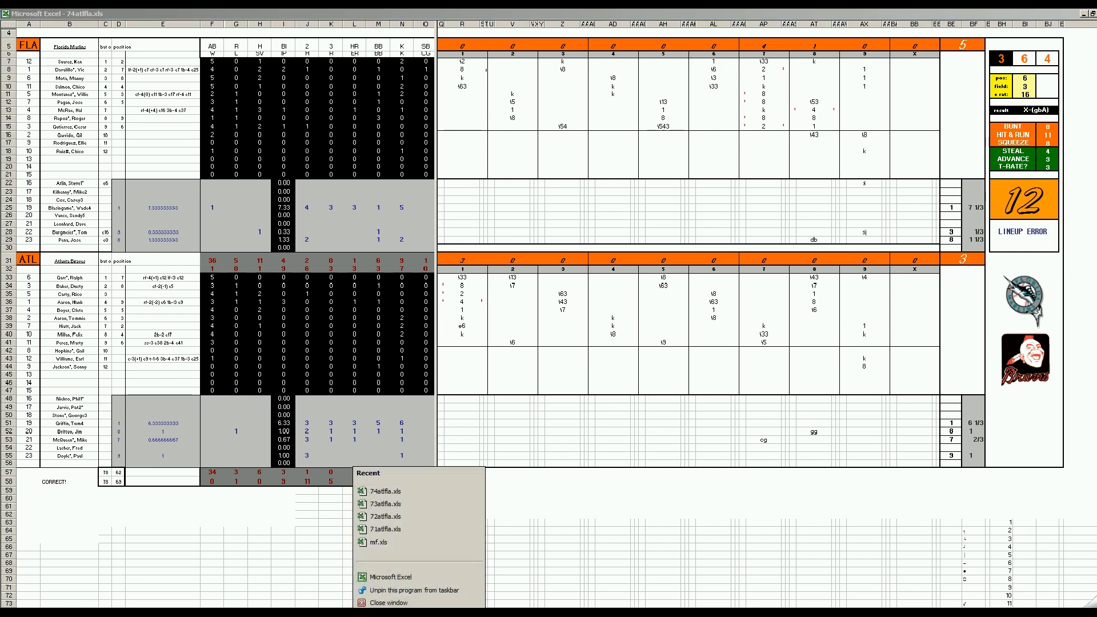
left_click(419, 602)
left_click(563, 354)
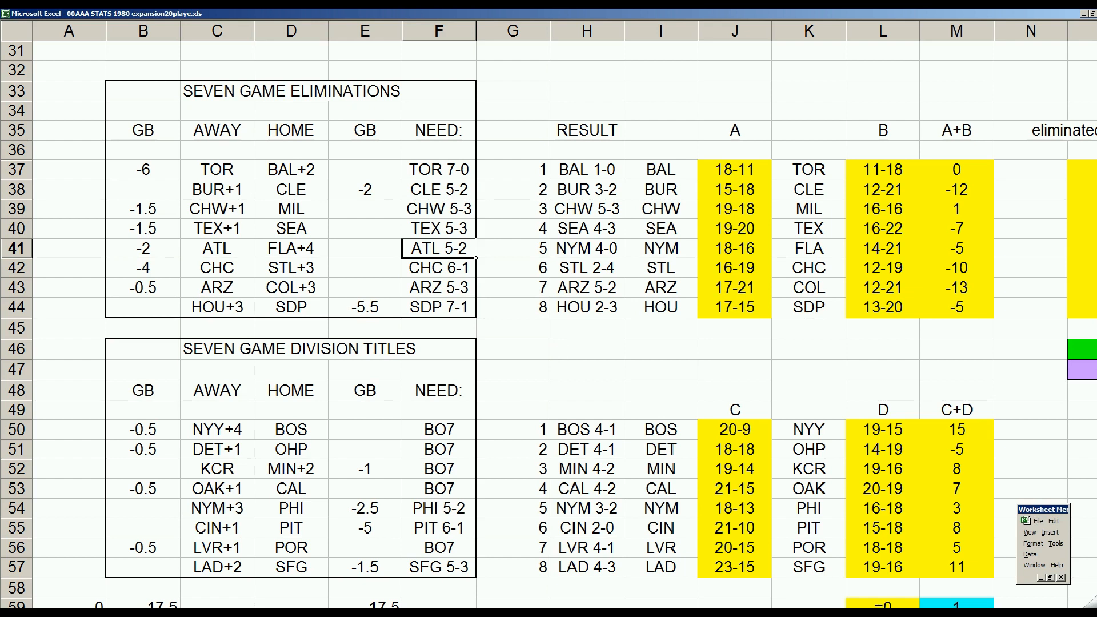
Show the NL East standings in the stats workbook and check the Atlanta Braves' row
mouse_move(235, 613)
key("ctrl+Page_Down")
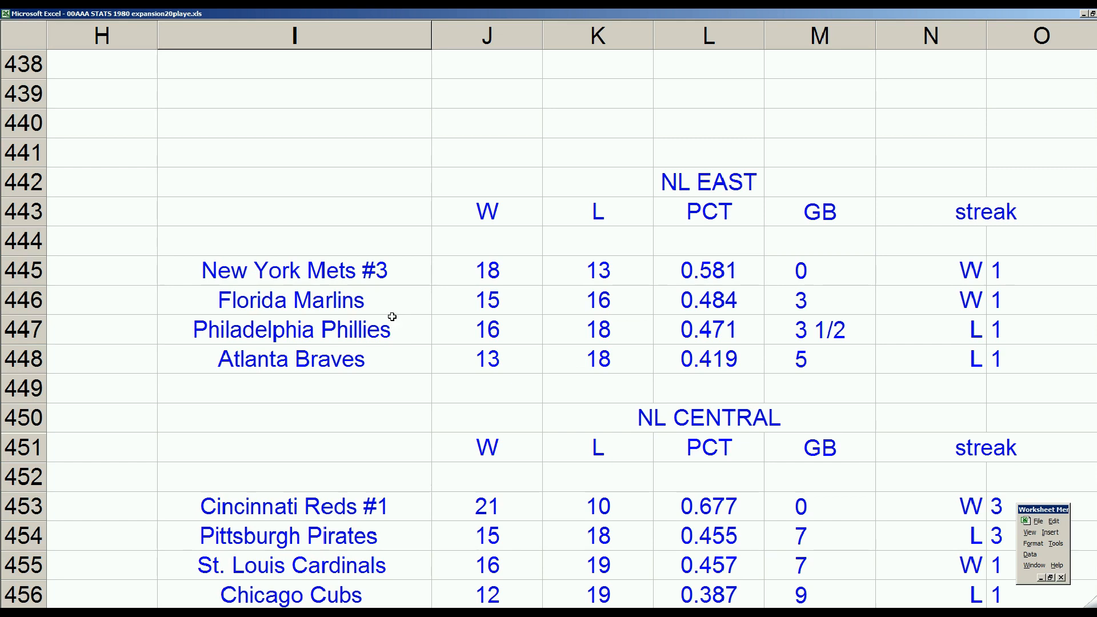
left_click(389, 358)
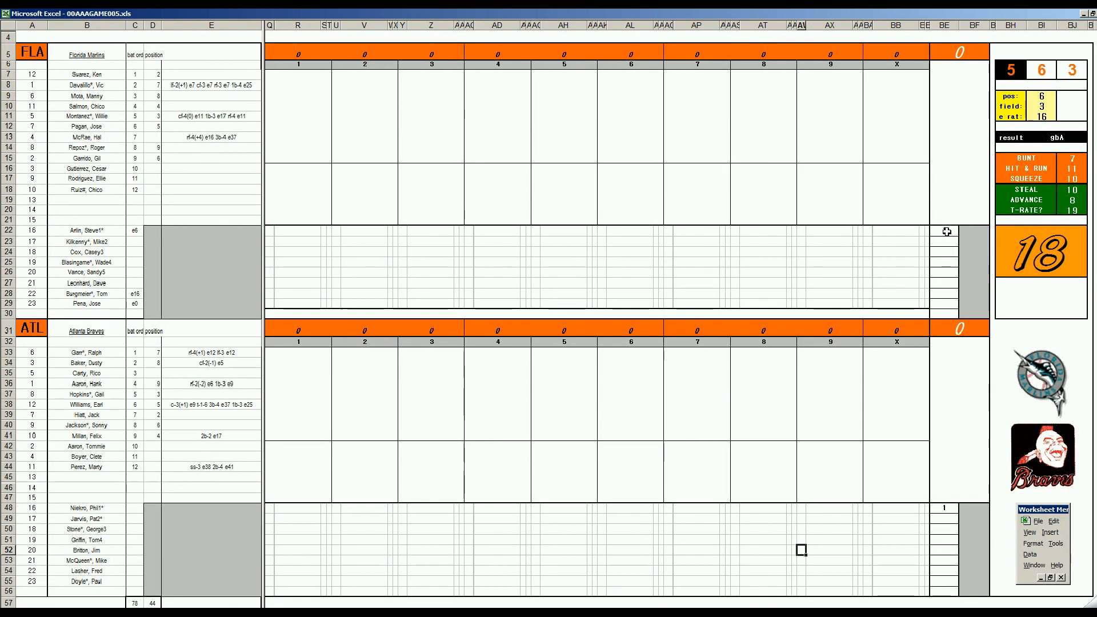
In 00AAAGAME005.xls, enter 1 in BE22 for Florida's starting pitcher and select R7, the leadoff batter's first-inning cell
left_click(947, 232)
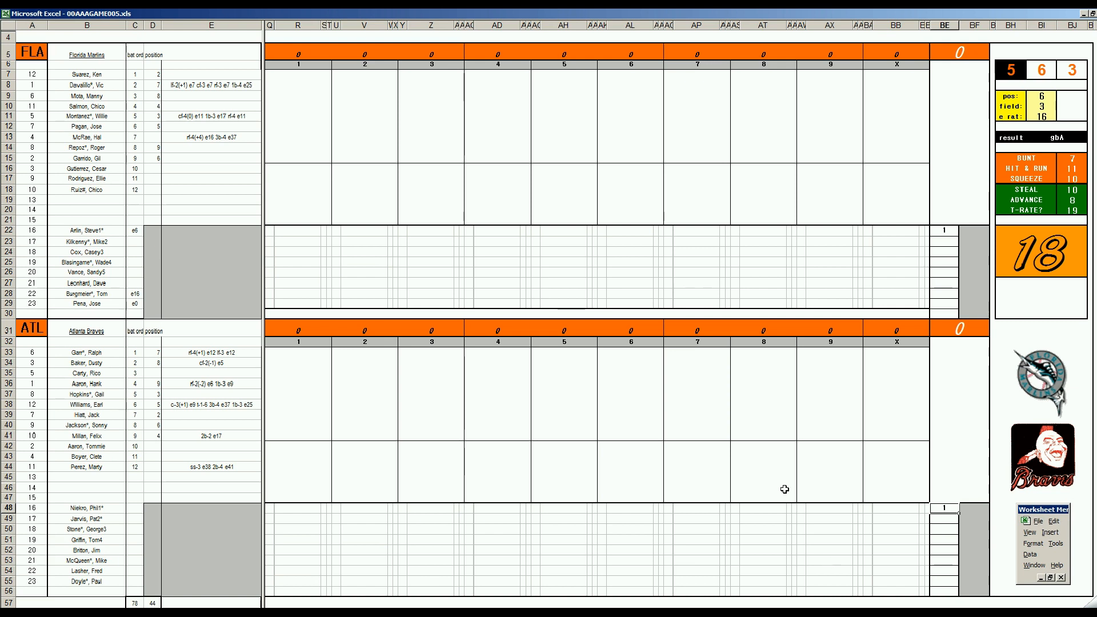
left_click(300, 76)
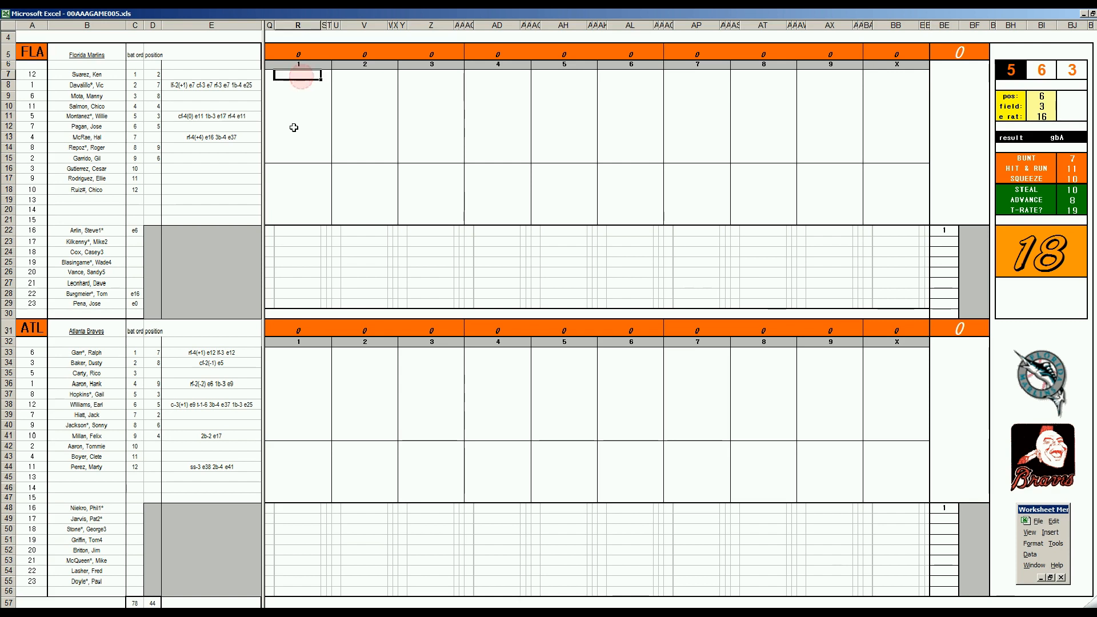
For Florida's first two batters in inning 1, enter ₩43 in R7, 1 in R8 and 2 in T8
type("#43")
key("Return")
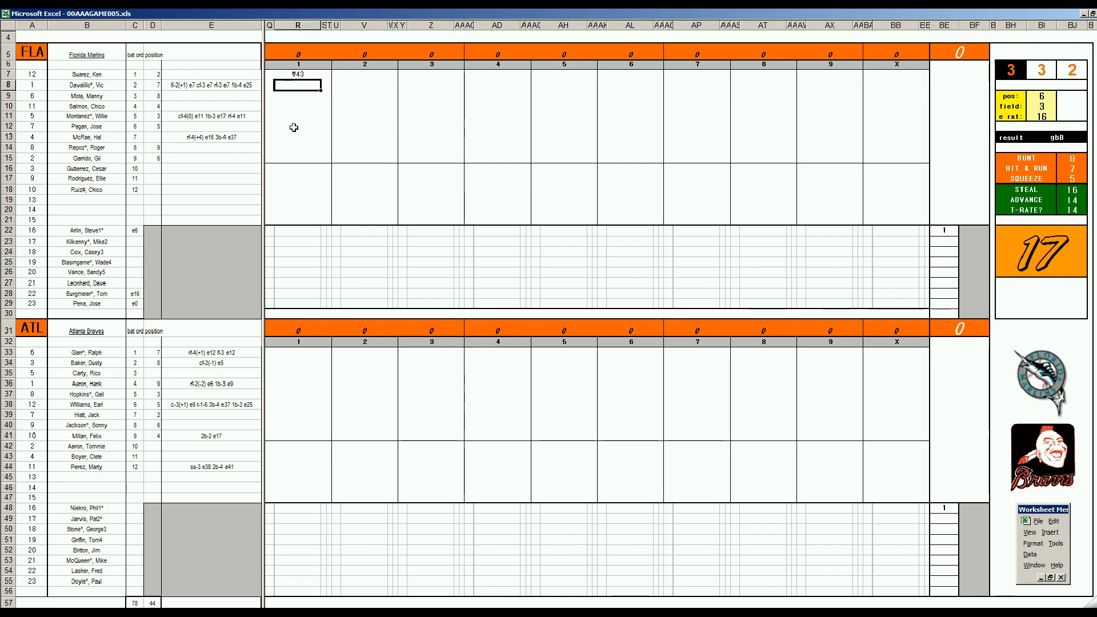
type("1")
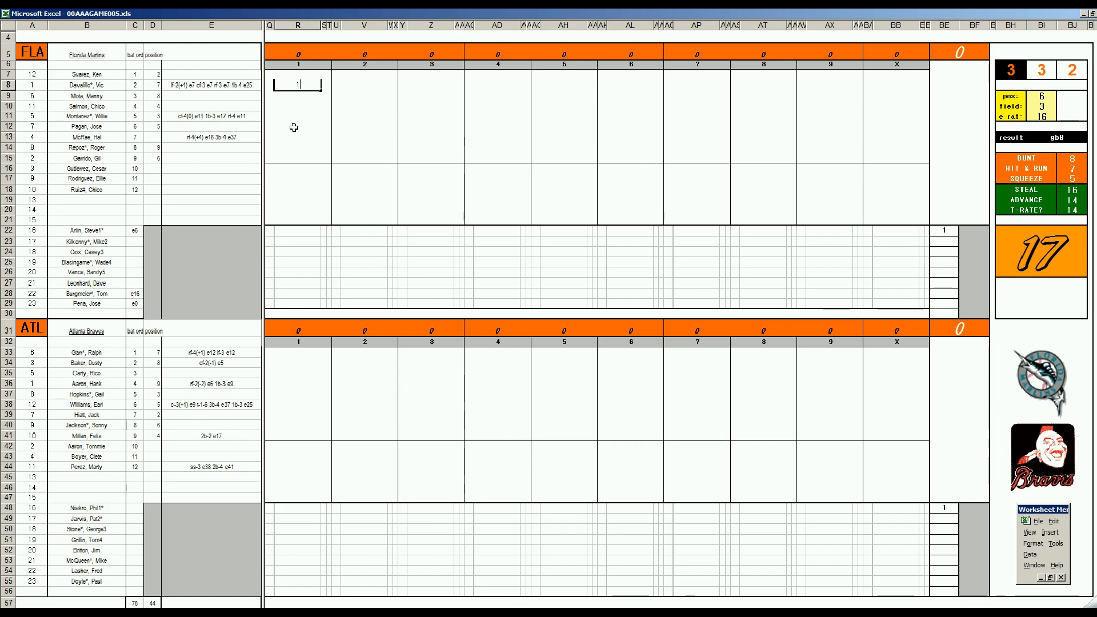
key("Return")
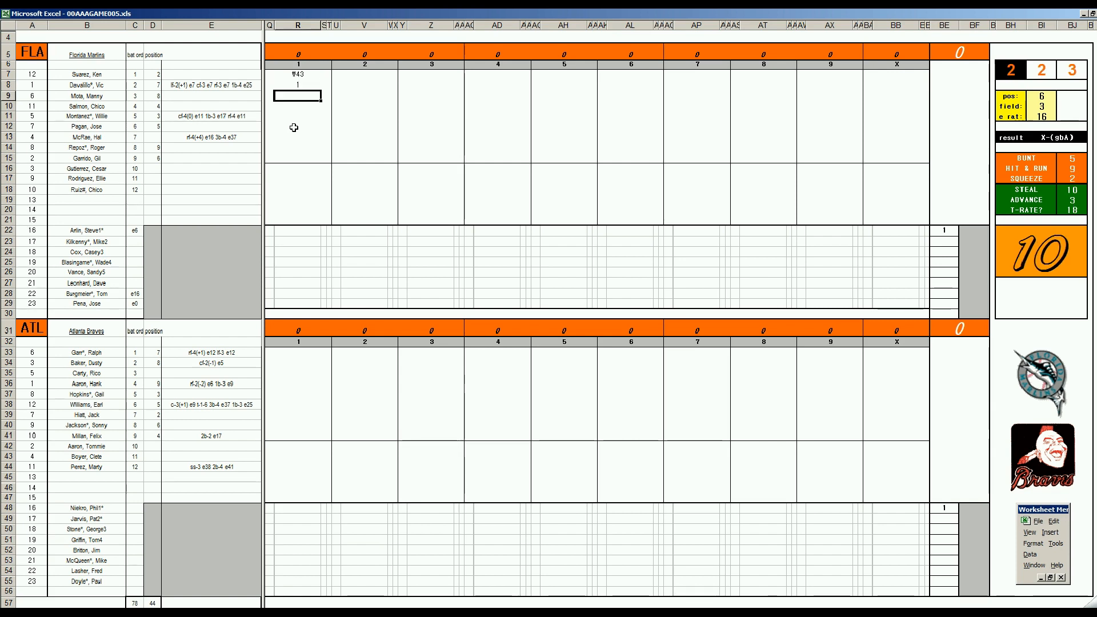
key("Up")
key("Right")
key("Right")
type("2")
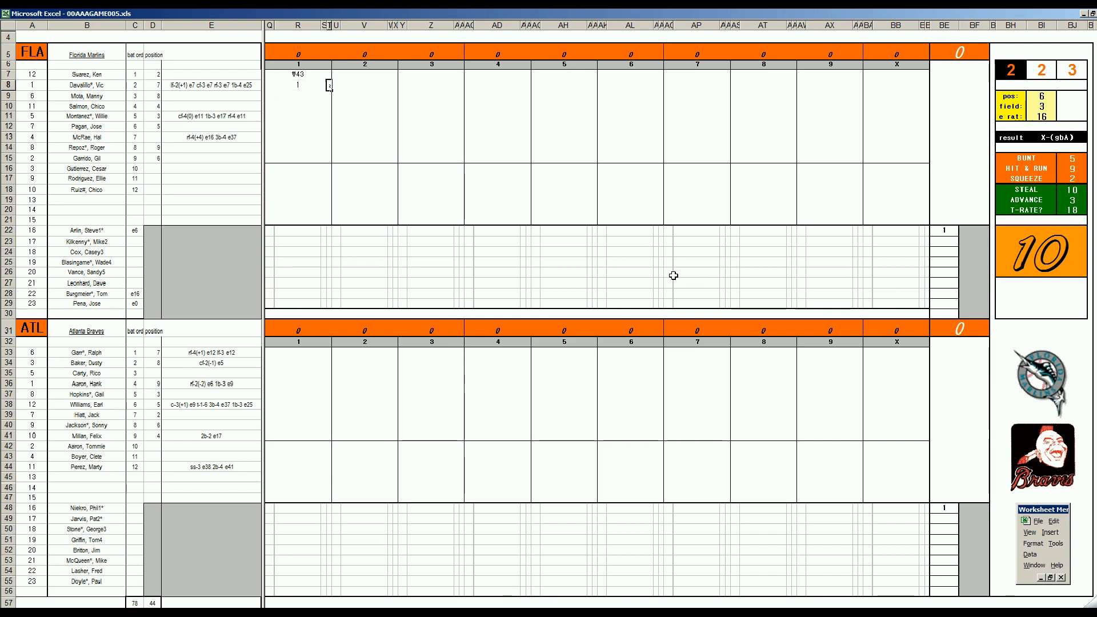
key("Return")
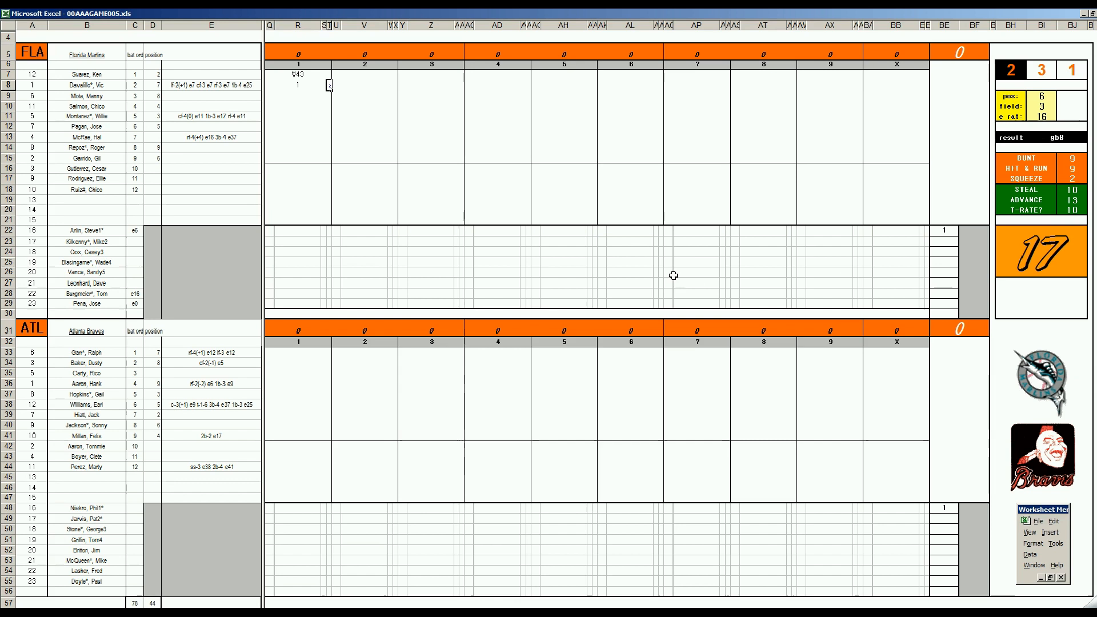
Complete Florida's first inning by entering ₩63 in R9 and k in R10
key("Left")
key("Left")
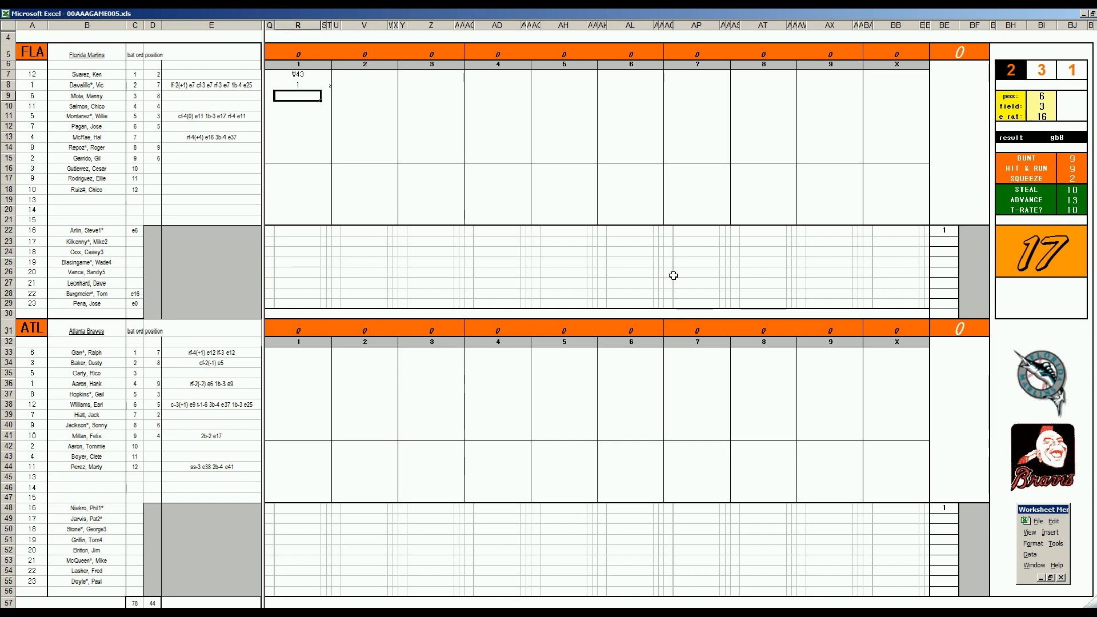
type("\\63")
key("Return")
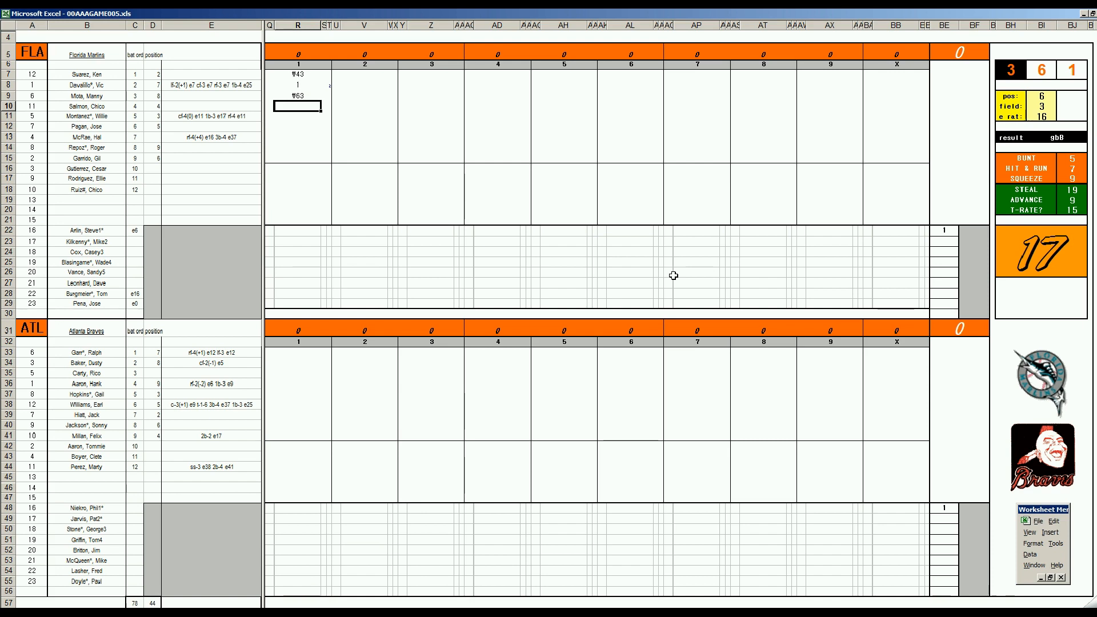
type("k")
Score Atlanta's first inning with k in R33, ₩8 in R34 and ₩7 in R35
left_click(295, 353)
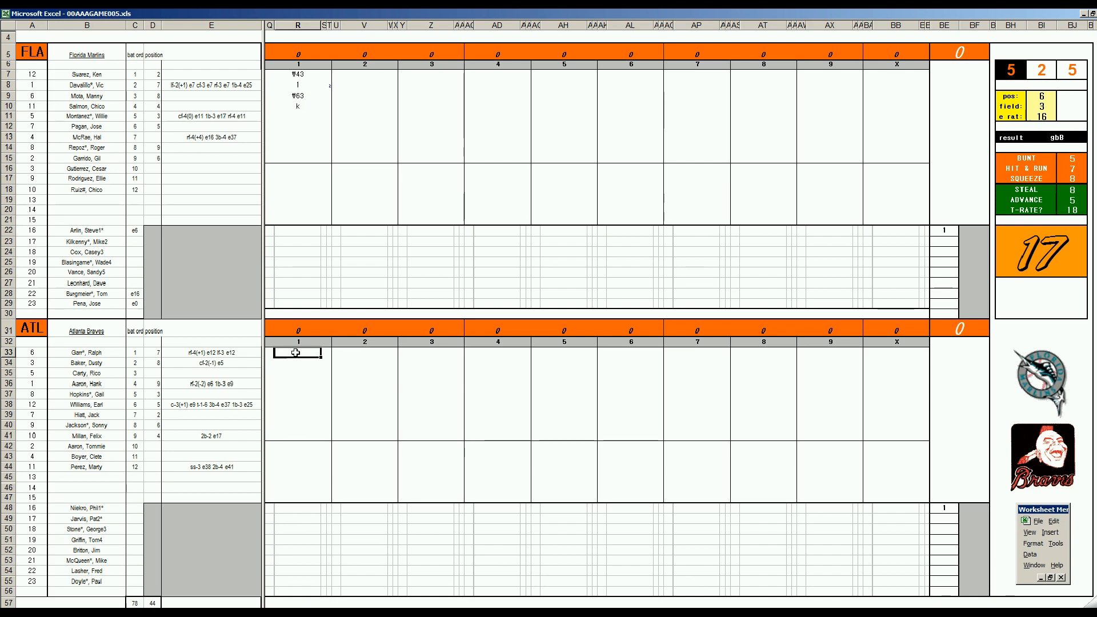
key("Return")
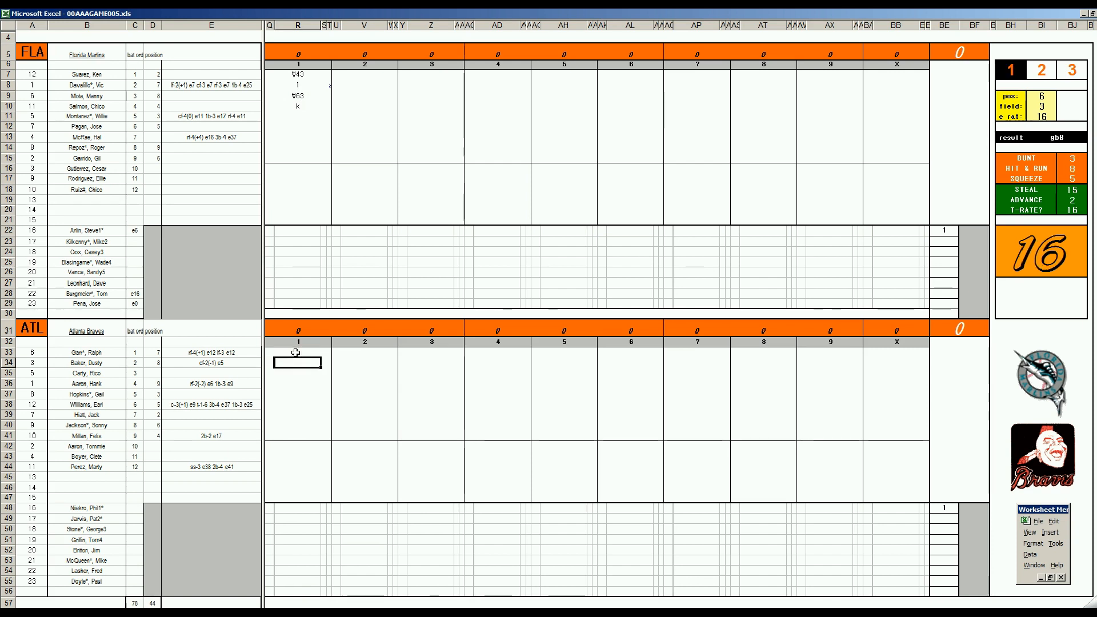
type("#8")
key("Return")
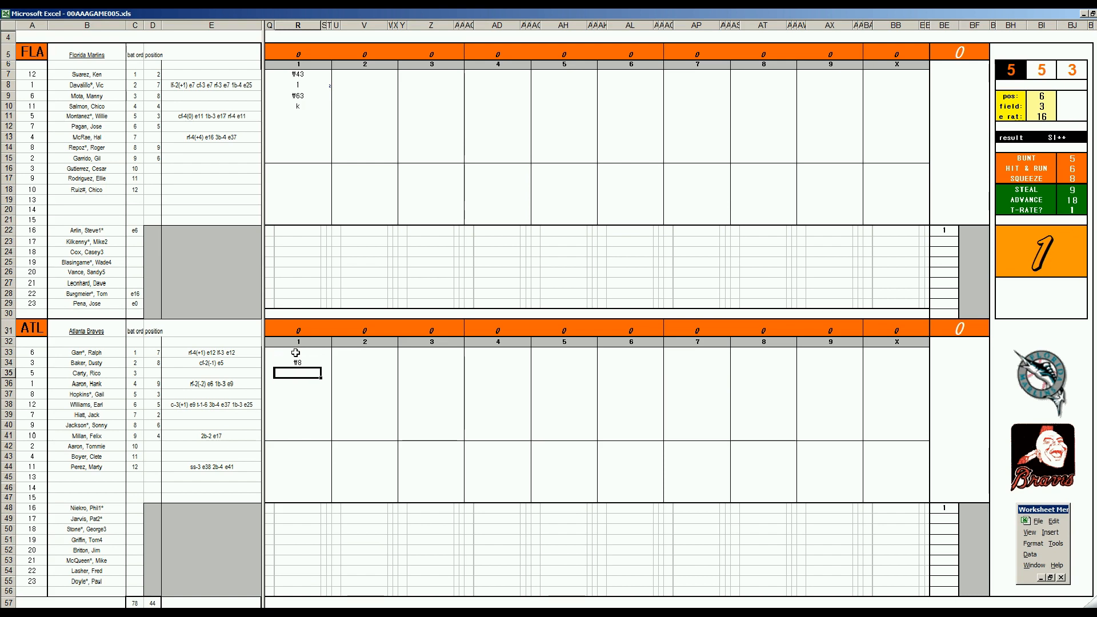
type("#7")
Score Florida's second inning with 1 in V11, ₩5 in V12, ₩6 in V13 and ₩64 in V14
left_click(351, 116)
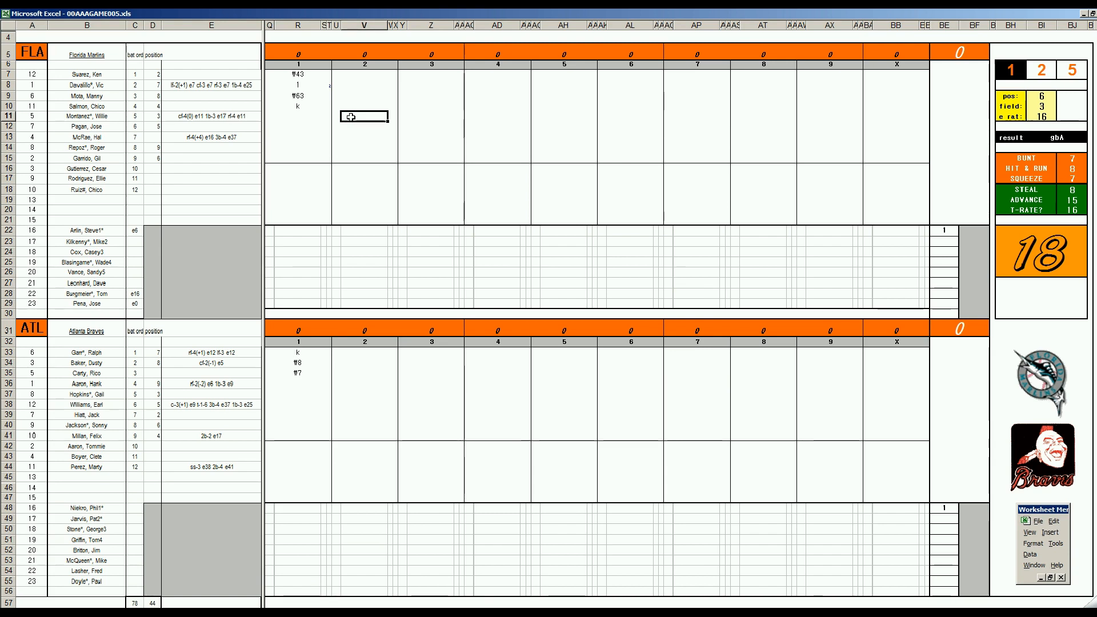
type("1")
key("Return")
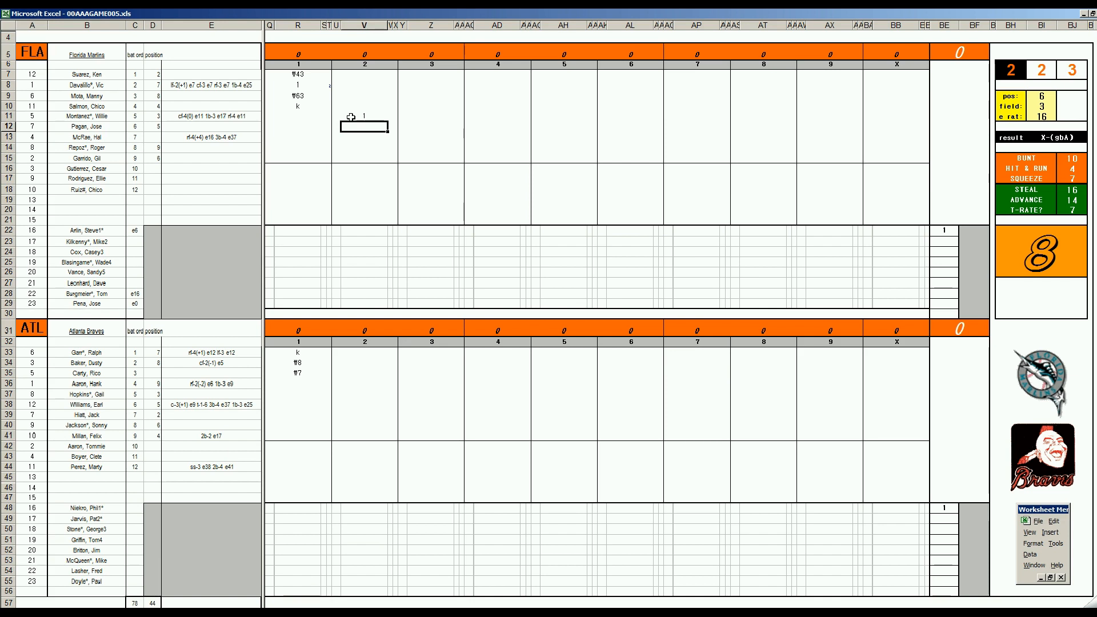
type("\\5")
key("Return")
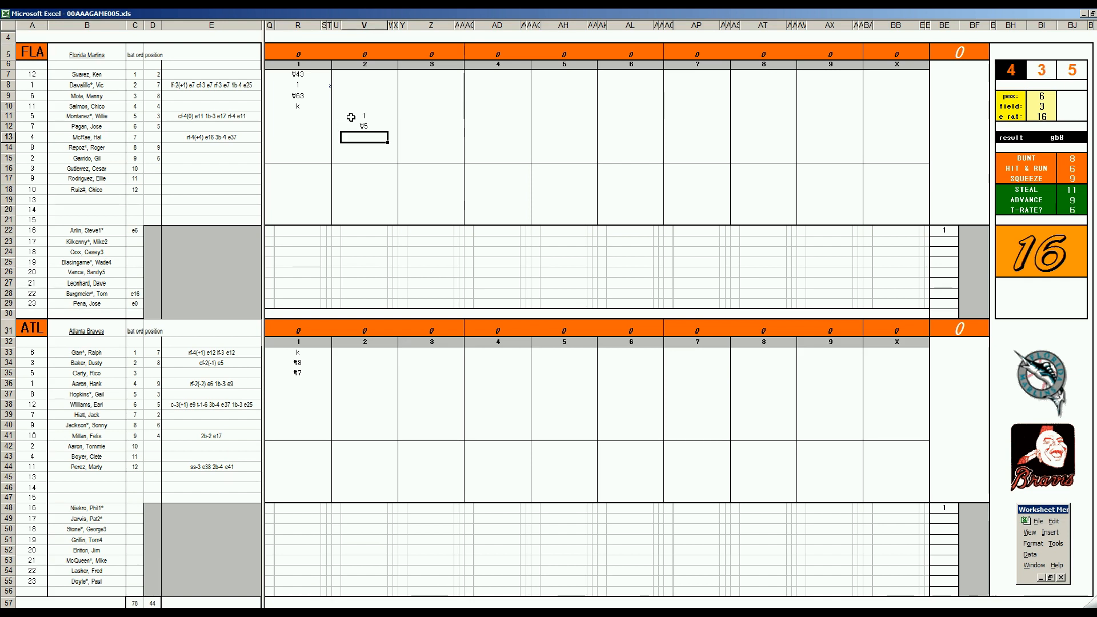
type("\\6")
key("Return")
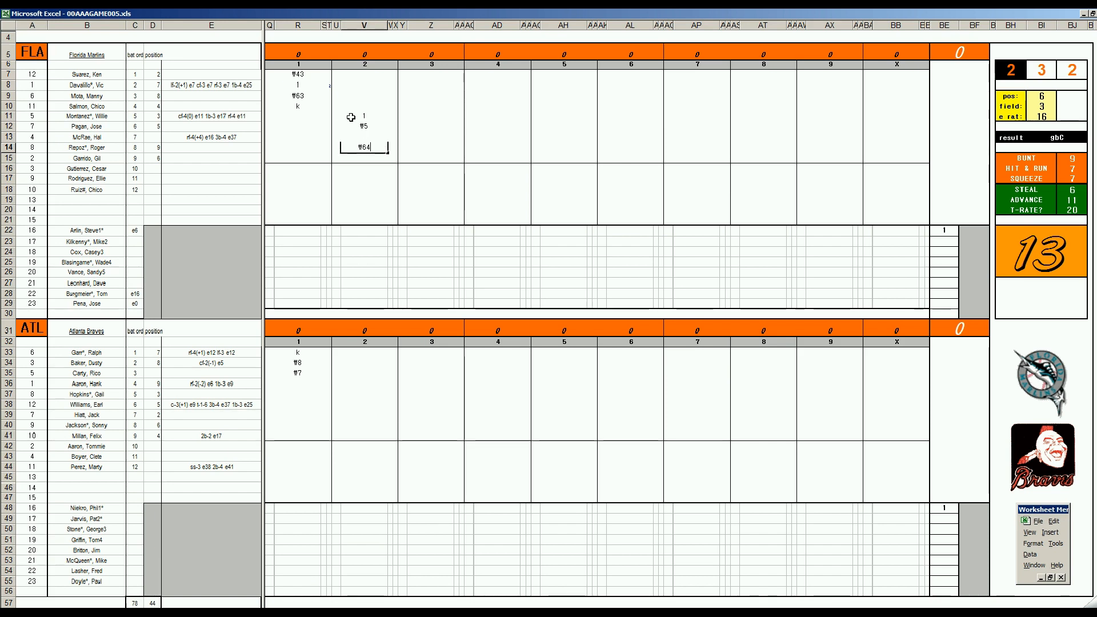
Enter ₩63 in V36 for Atlanta's first batter of the second inning
left_click(364, 381)
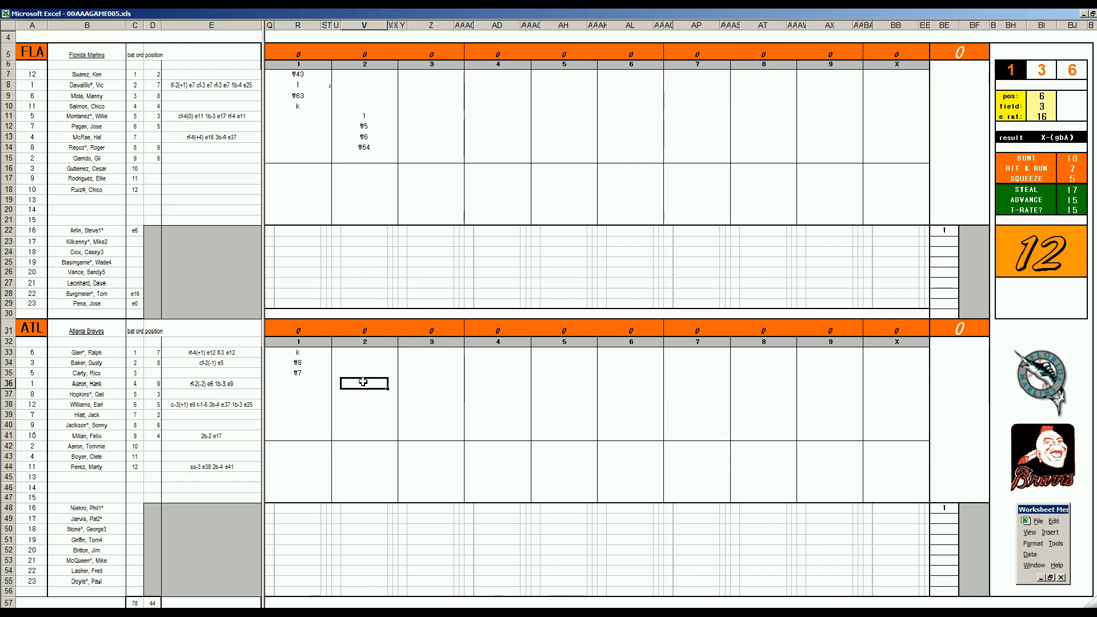
type("\\3")
key("Return")
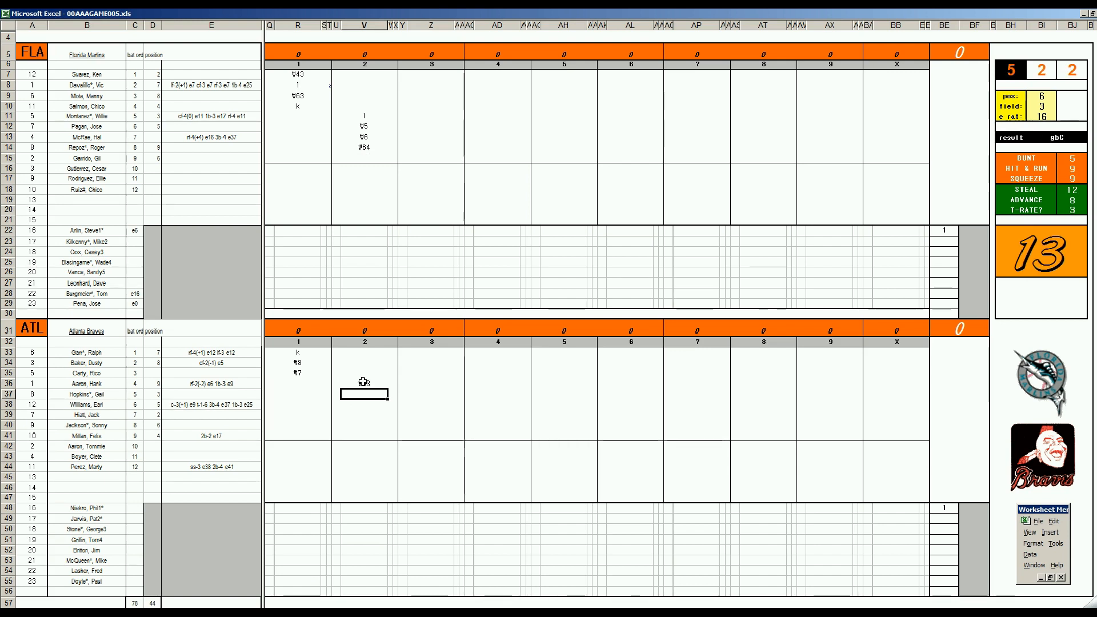
key("Up")
key("Down")
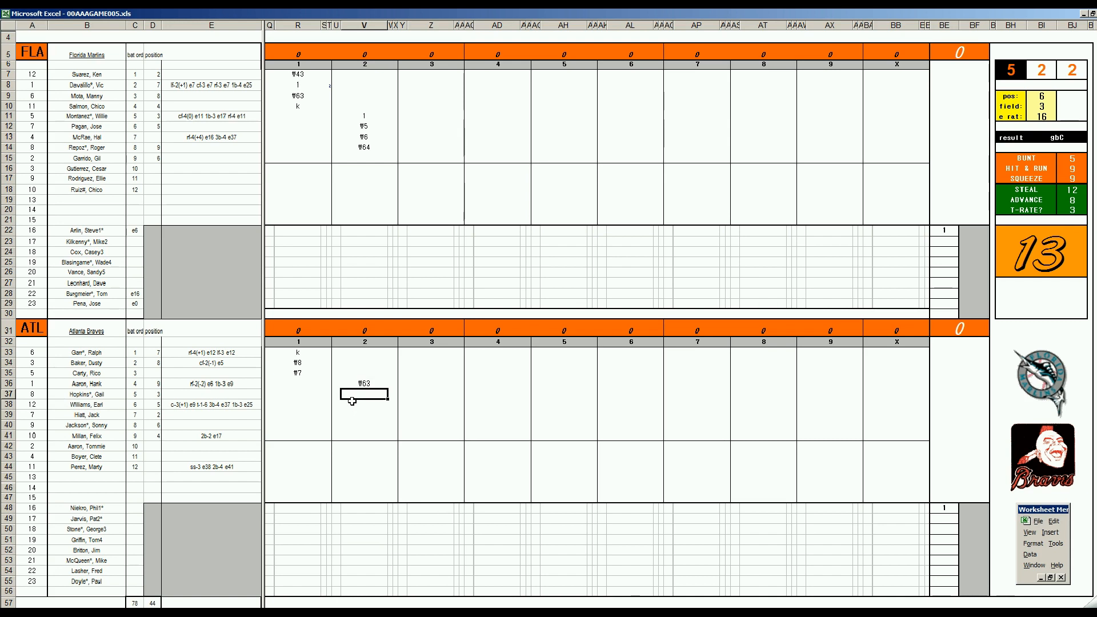
key("Up")
key("Down")
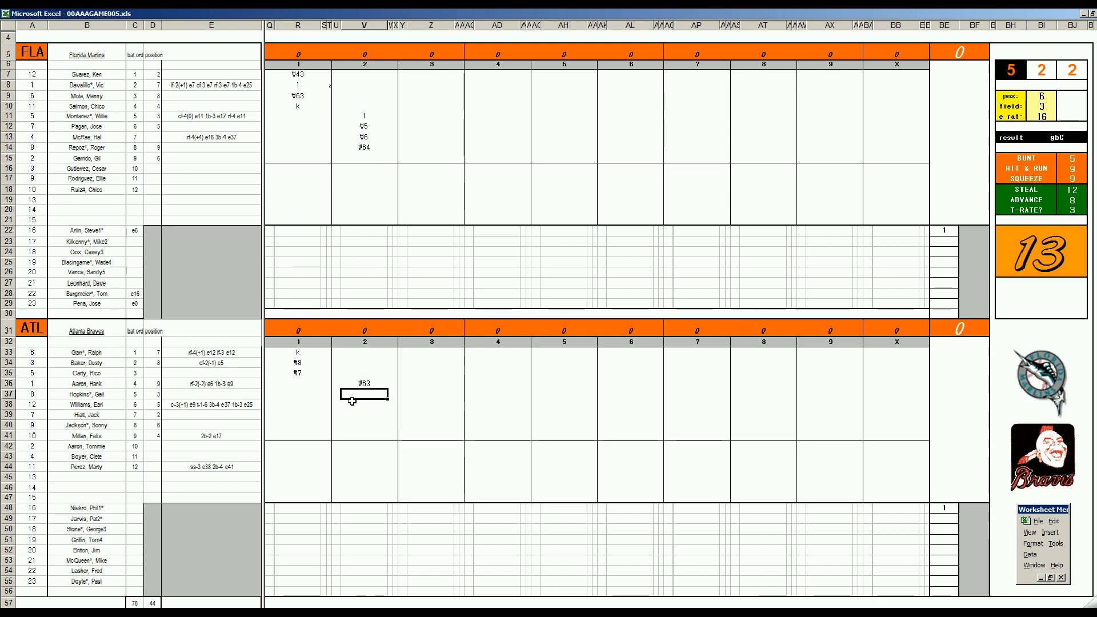
Set the fielding result lookup to position 5, fielding 4 and error rating 22
key("ctrl+f")
type("5")
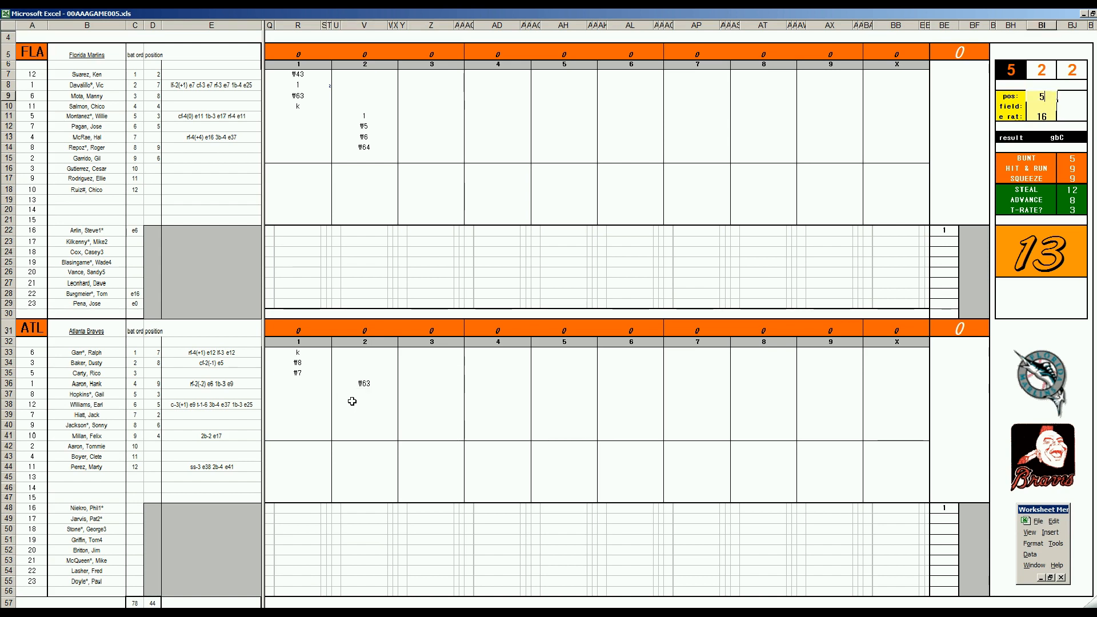
key("Return")
type("3b-")
type("4")
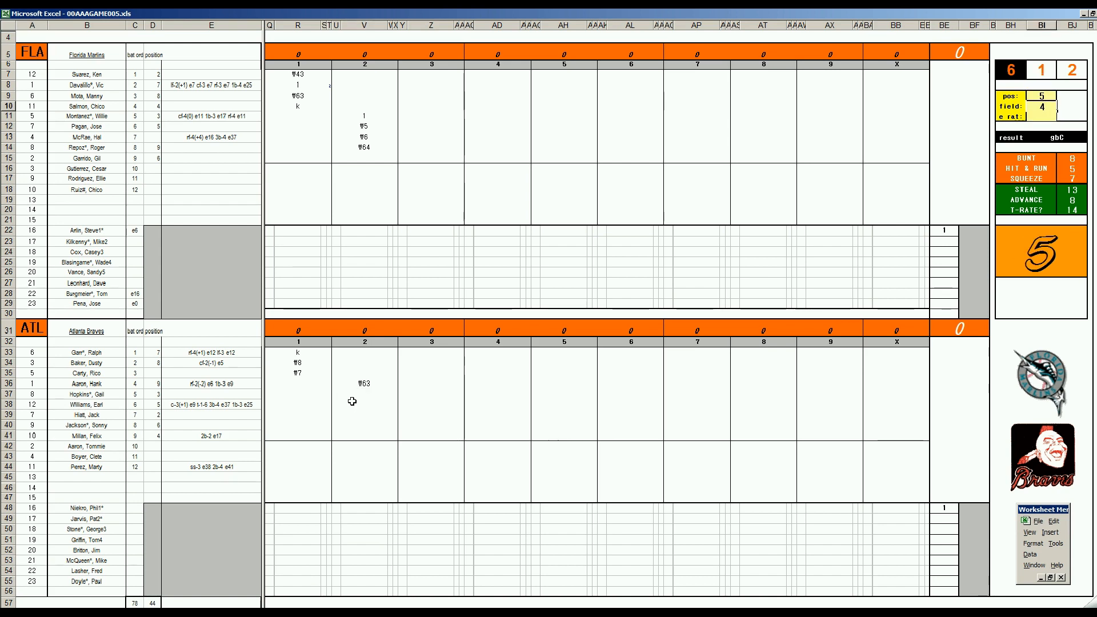
key("Return")
type("22")
key("Return")
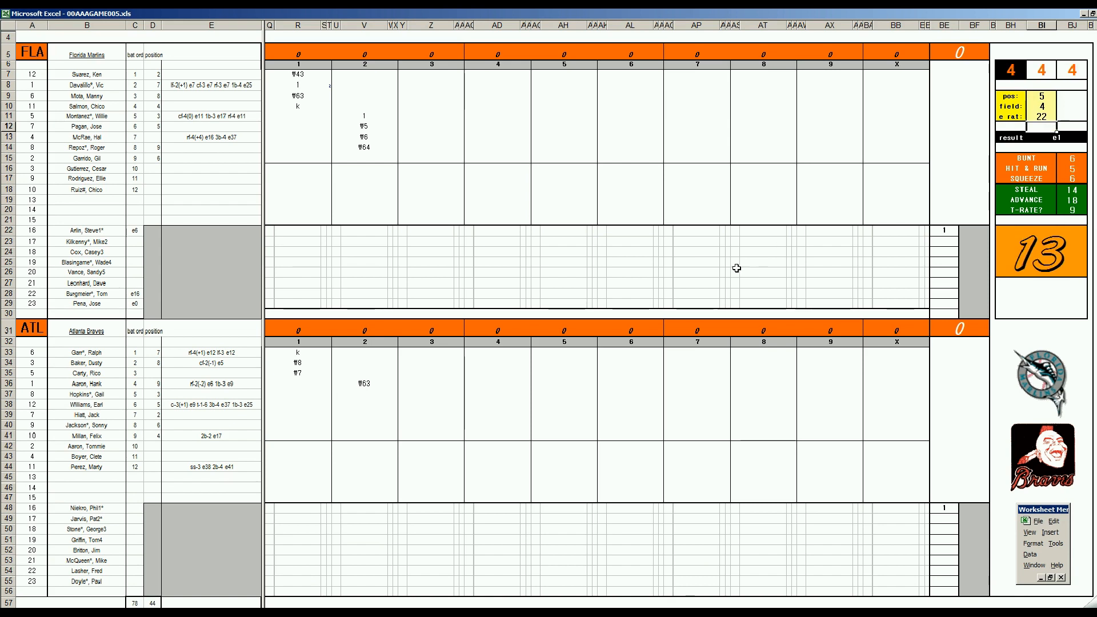
Enter e5 in V37 and 8 in V38 for Atlanta's next two second-inning batters
left_click(363, 394)
type("e5")
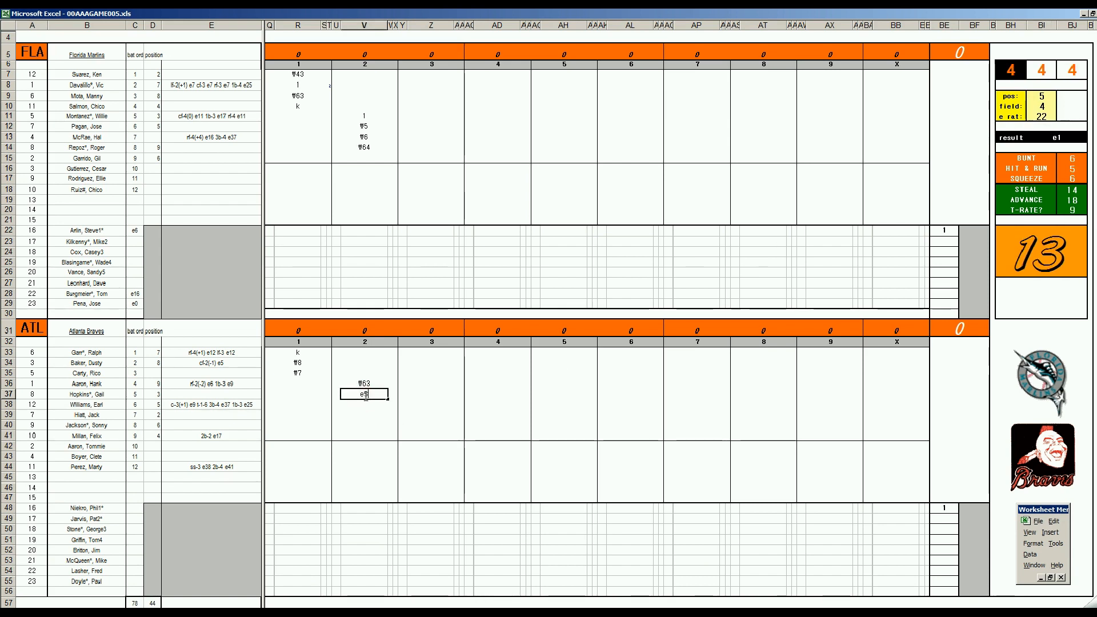
key("Return")
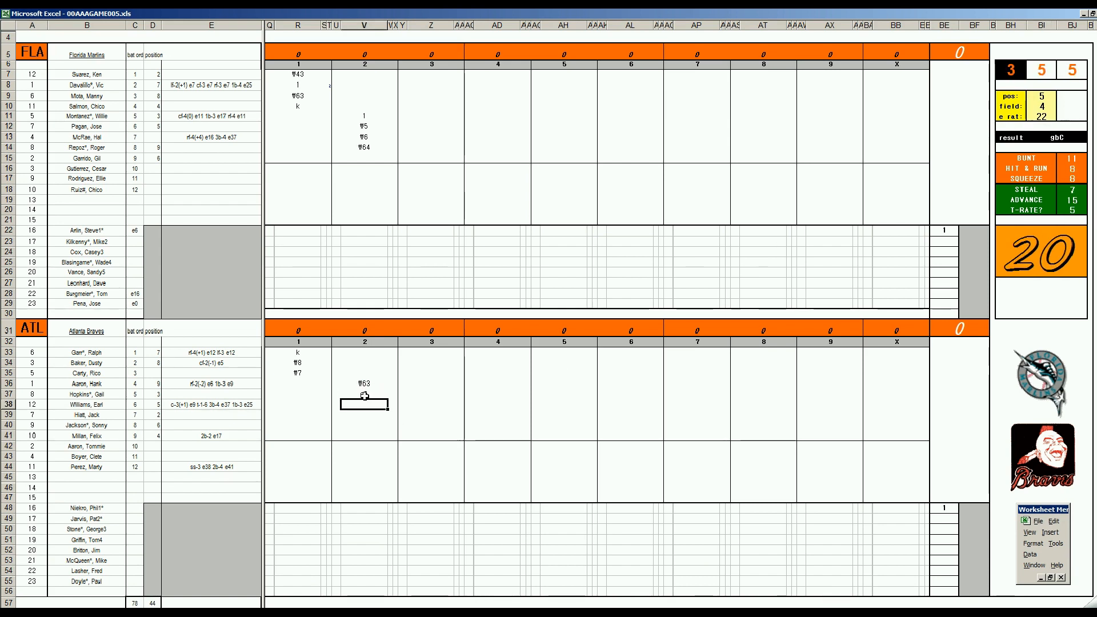
type("8")
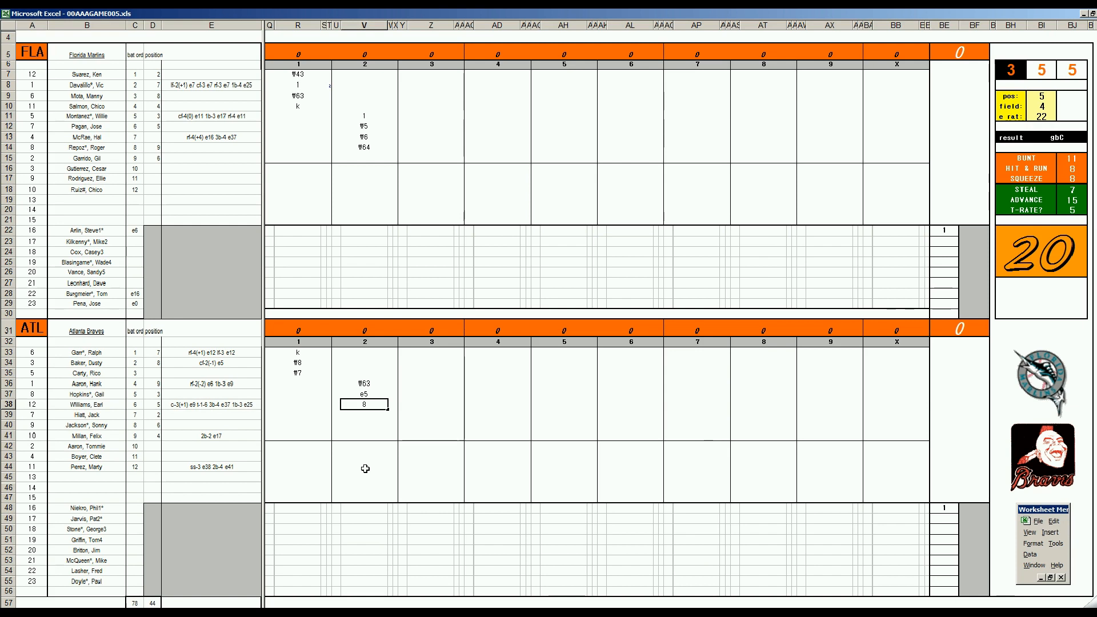
key("Return")
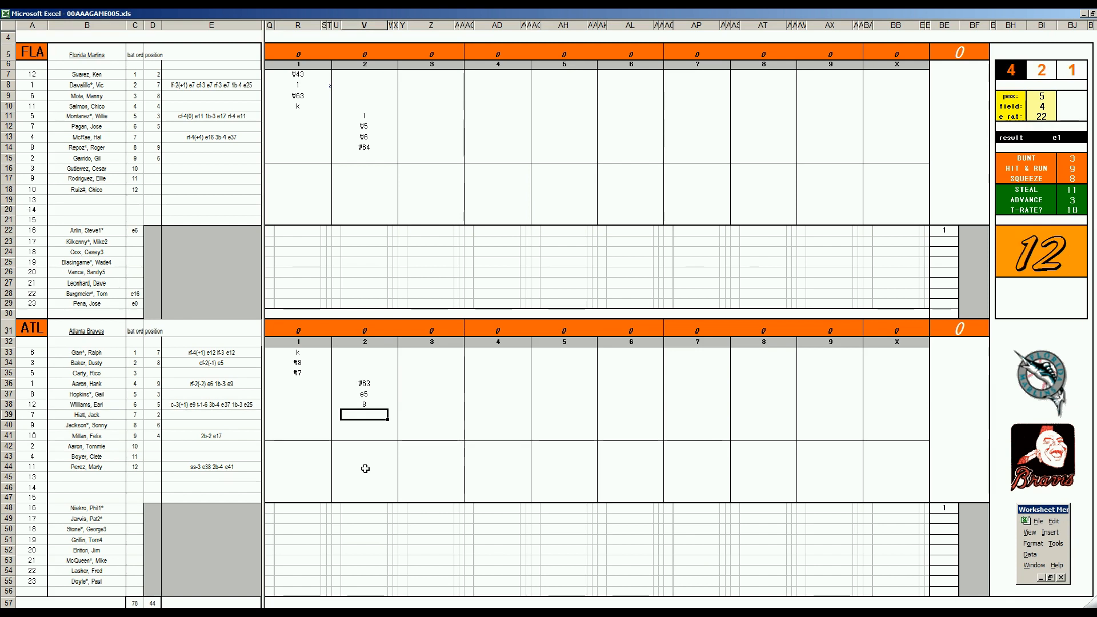
Set the fielding result lookup to position 1 and fielding 2
key("ctrl+q")
type("1")
key("Return")
type("2")
key("Return")
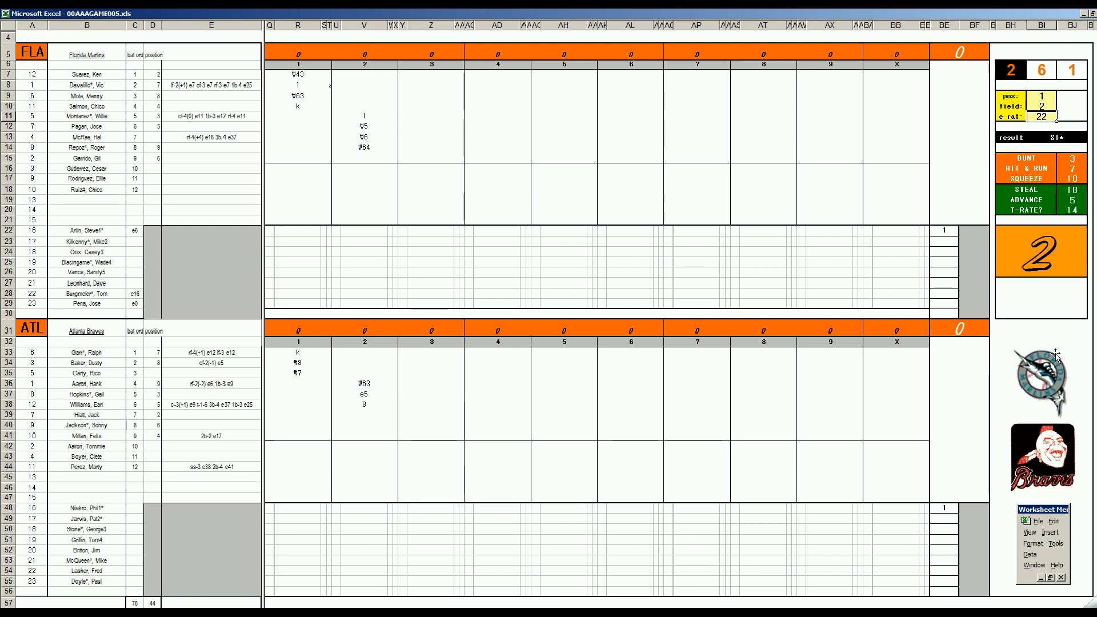
Complete Atlanta's second inning by entering 1 in V39 and ₩463 in V40
left_click(364, 413)
type("1")
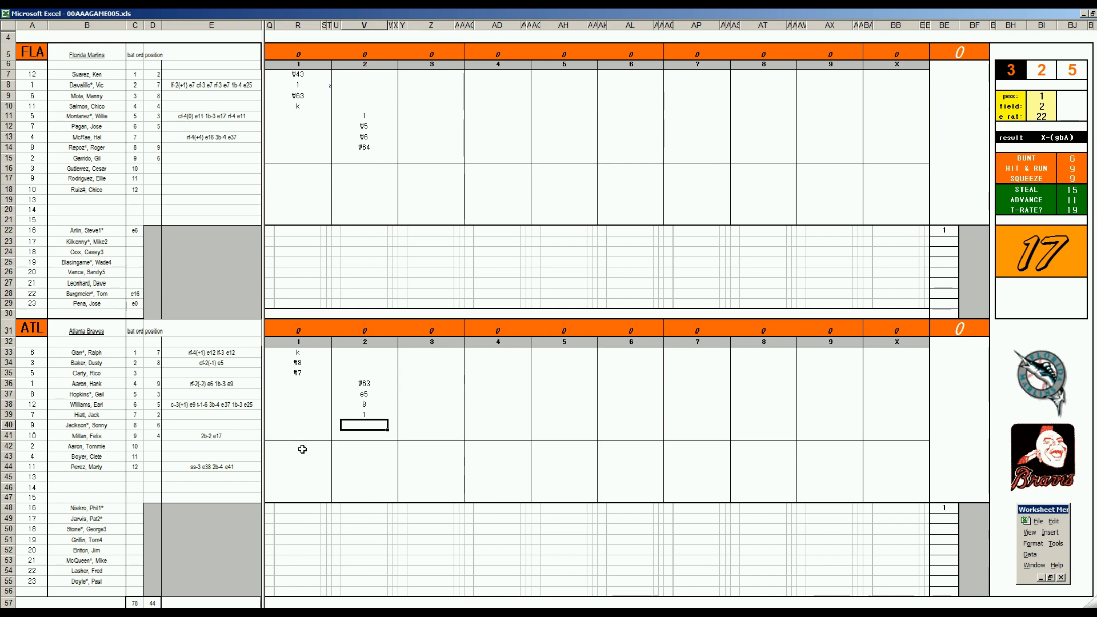
type("#463")
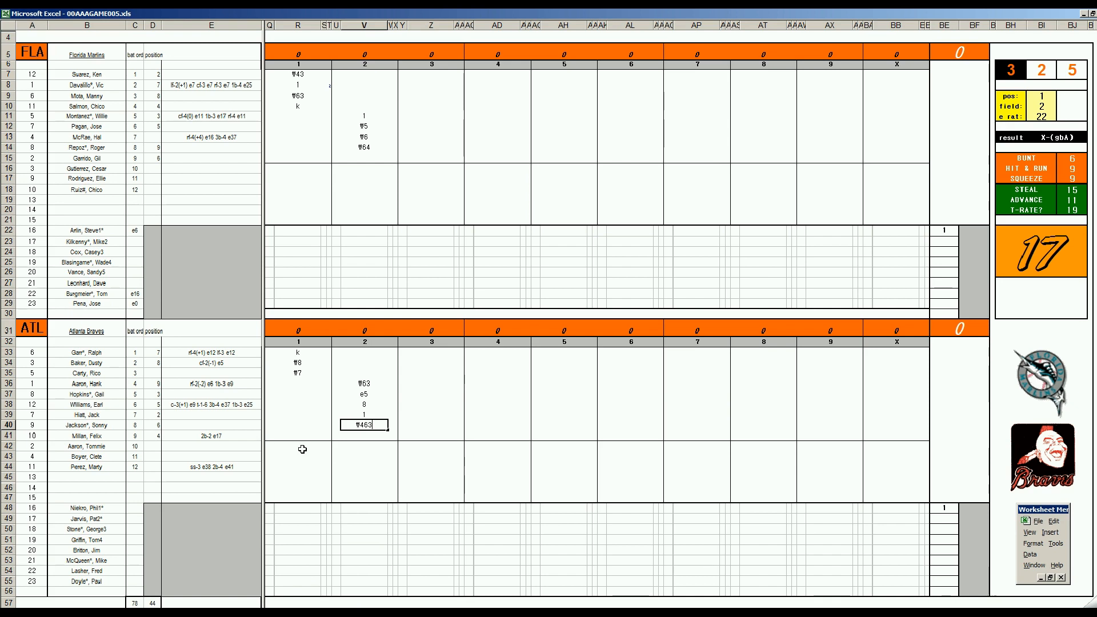
Enter 1 in Z15 for Florida's first batter of the third inning
left_click(421, 159)
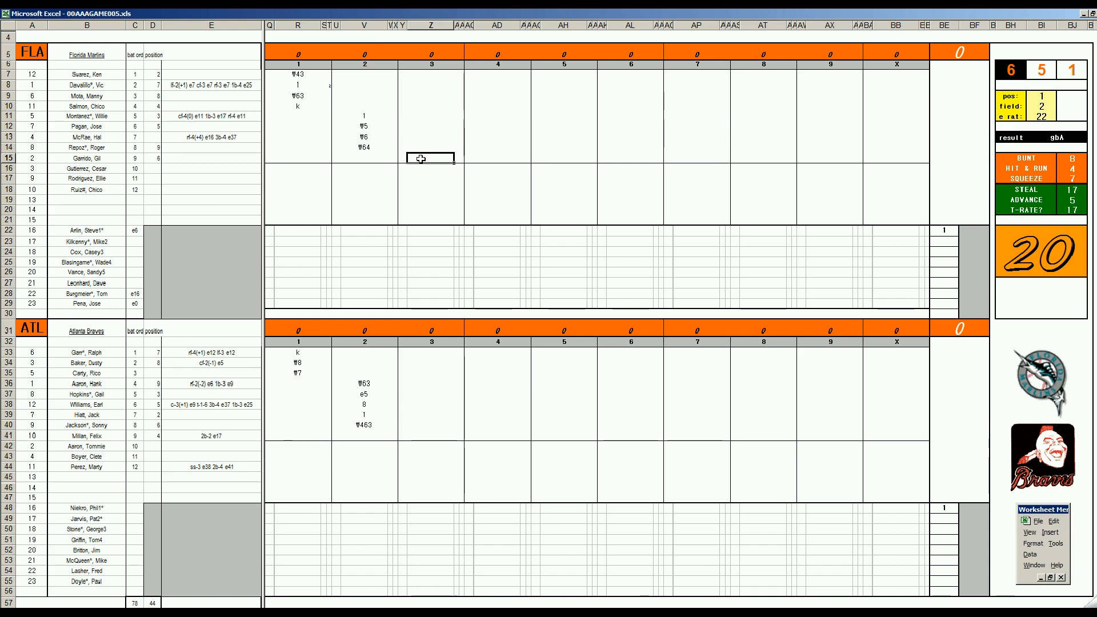
type("1")
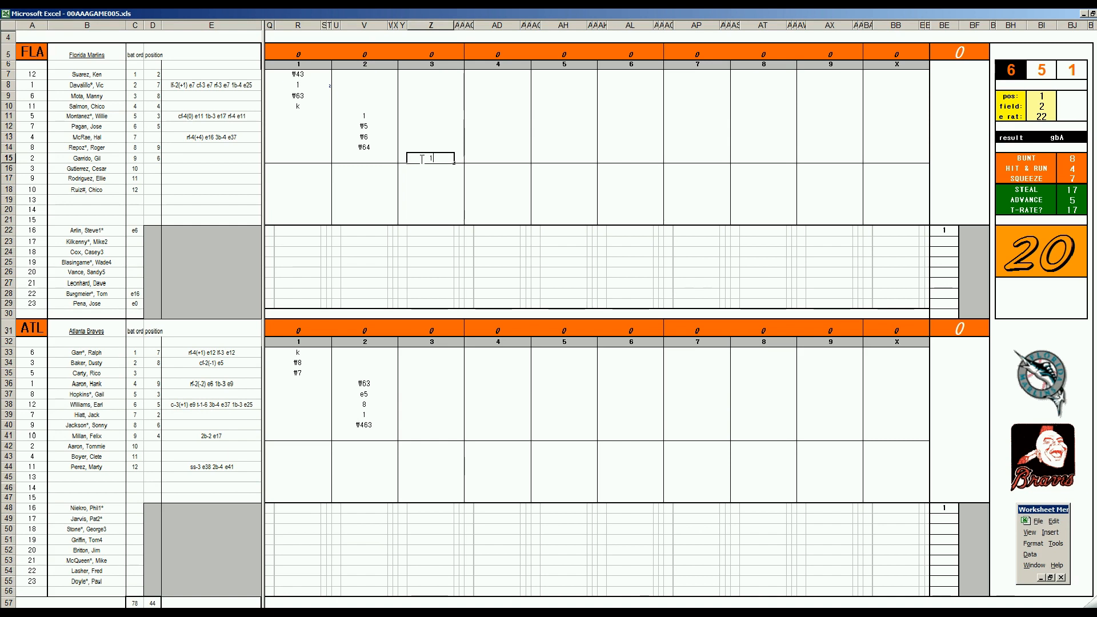
key("Return")
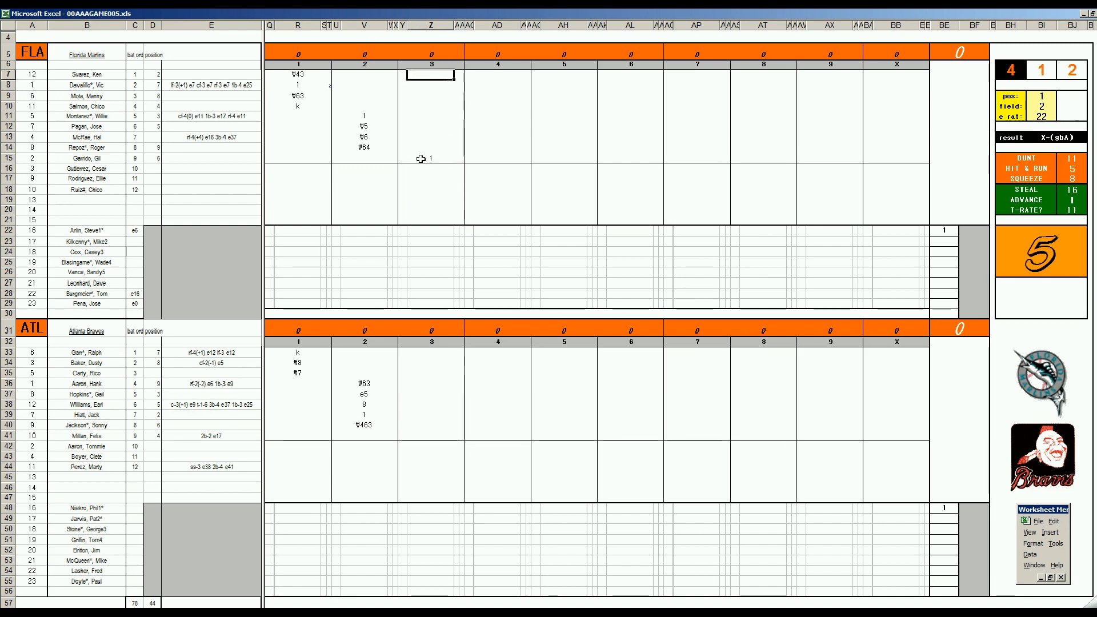
Set the fielding result lookup to position 3 and fielding 4, and select Z7, the leadoff batter's third-inning cell
key("Tab")
type("3")
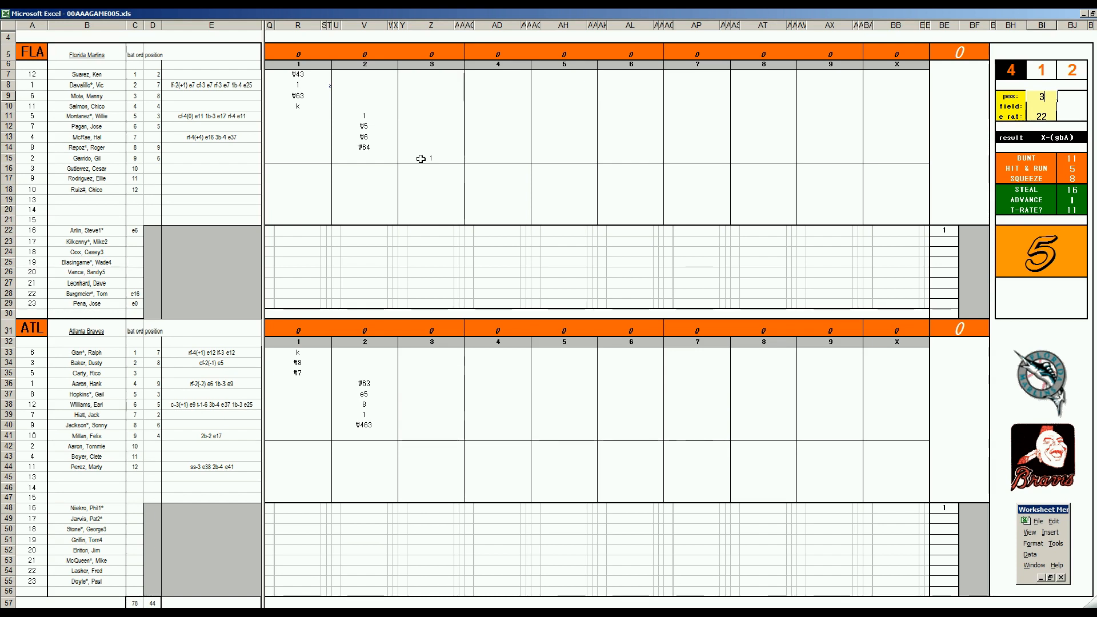
key("Return")
type("4")
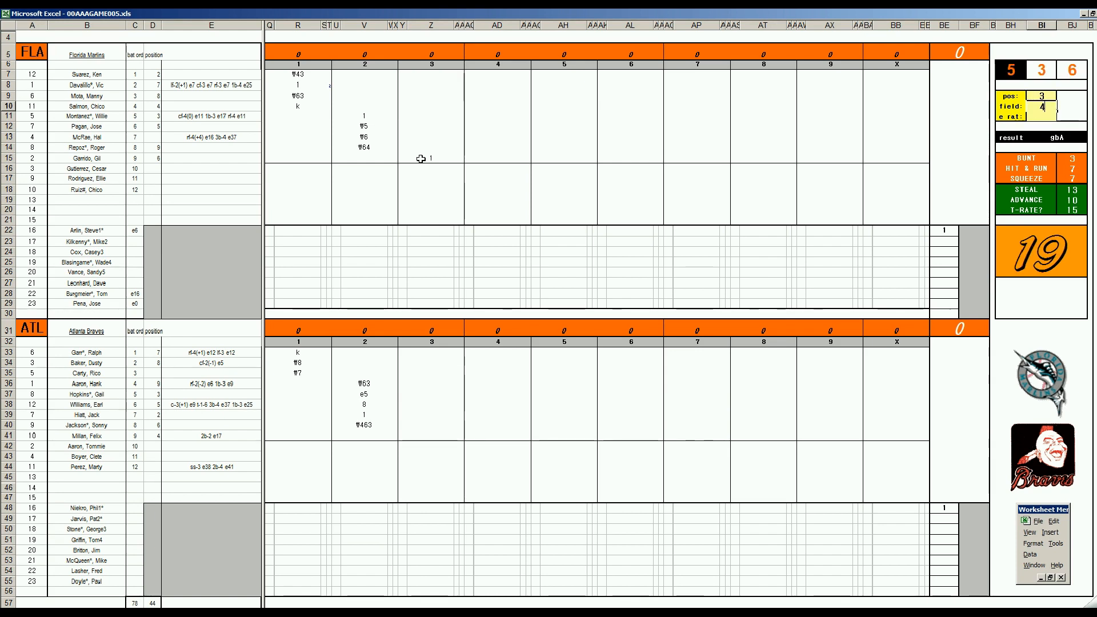
key("Return")
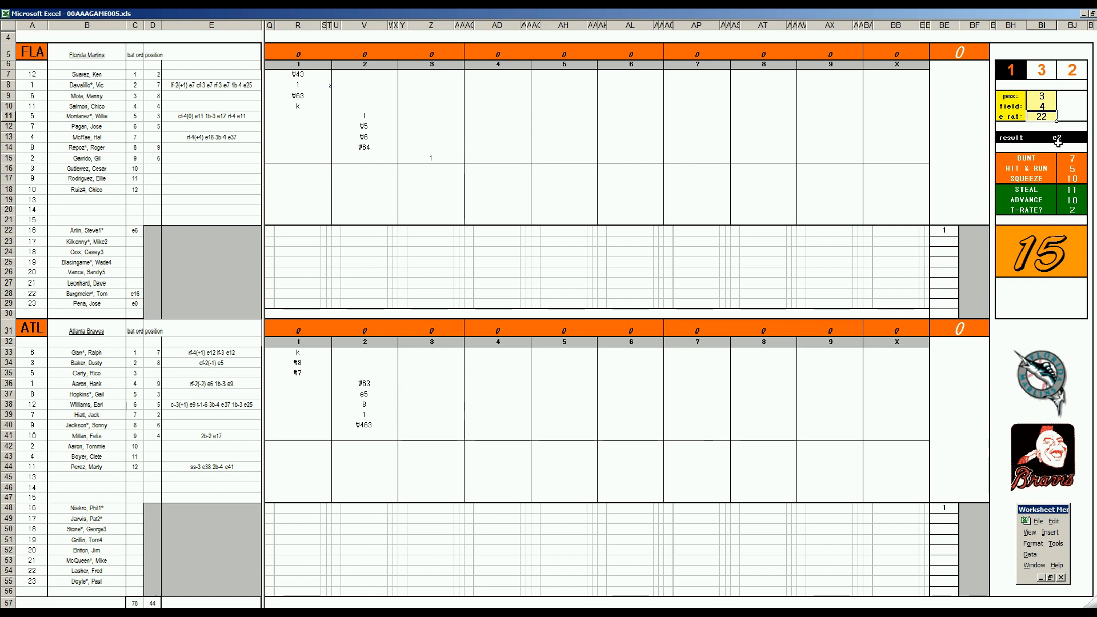
left_click(436, 74)
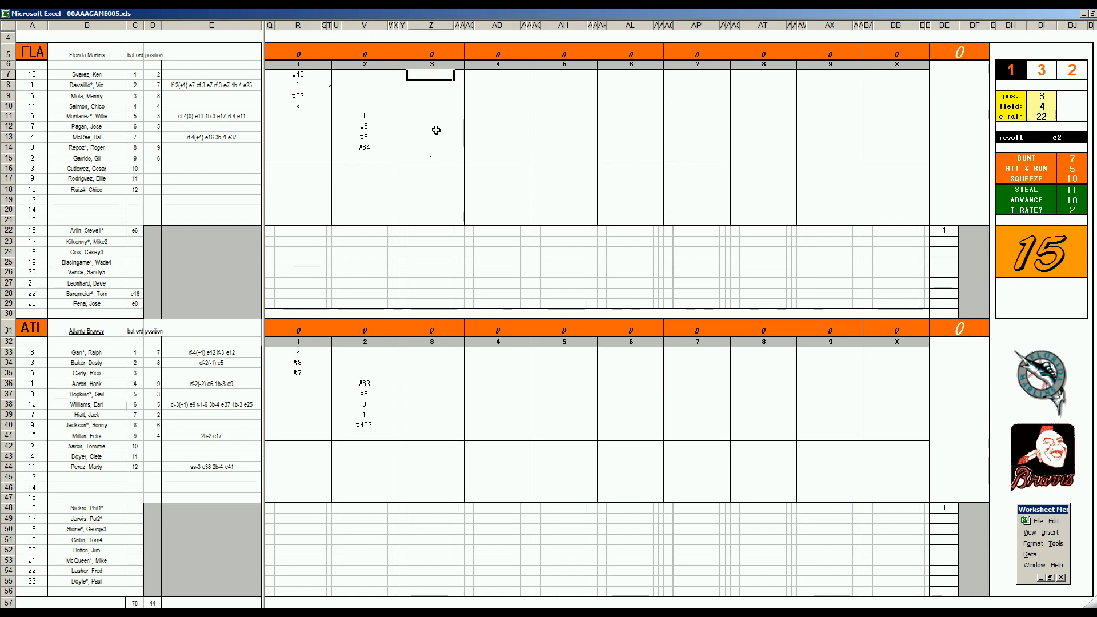
Enter 2e3 in Z7 and 1 in Z8 for Florida's first two lineup batters in the third inning
type("'2e3")
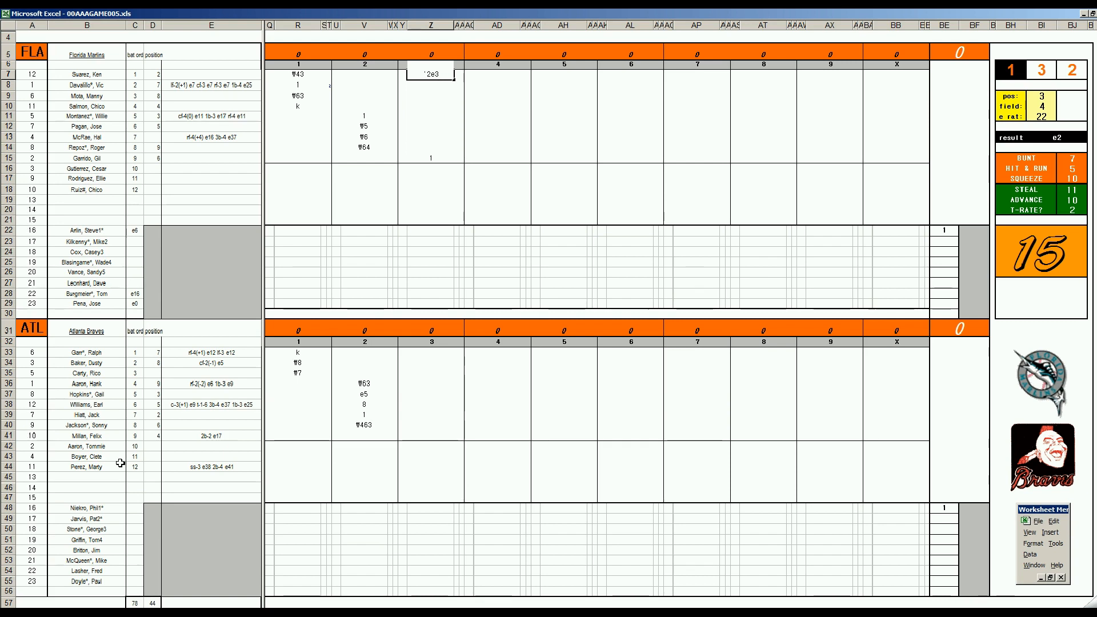
key("Return")
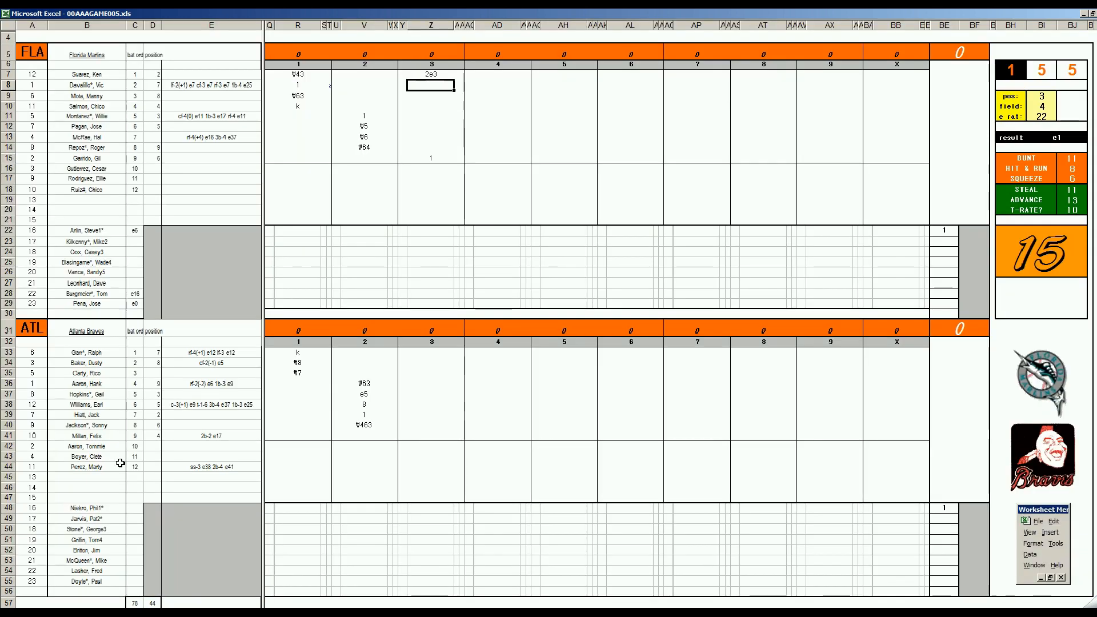
type("1")
Credit Florida's third-inning run by entering 1 in AA8 for the batter's RBI and 1 in Y15 for the runner who scored
key("Left")
key("Down")
key("Down")
key("Down")
key("Down")
key("Down")
key("Down")
key("Down")
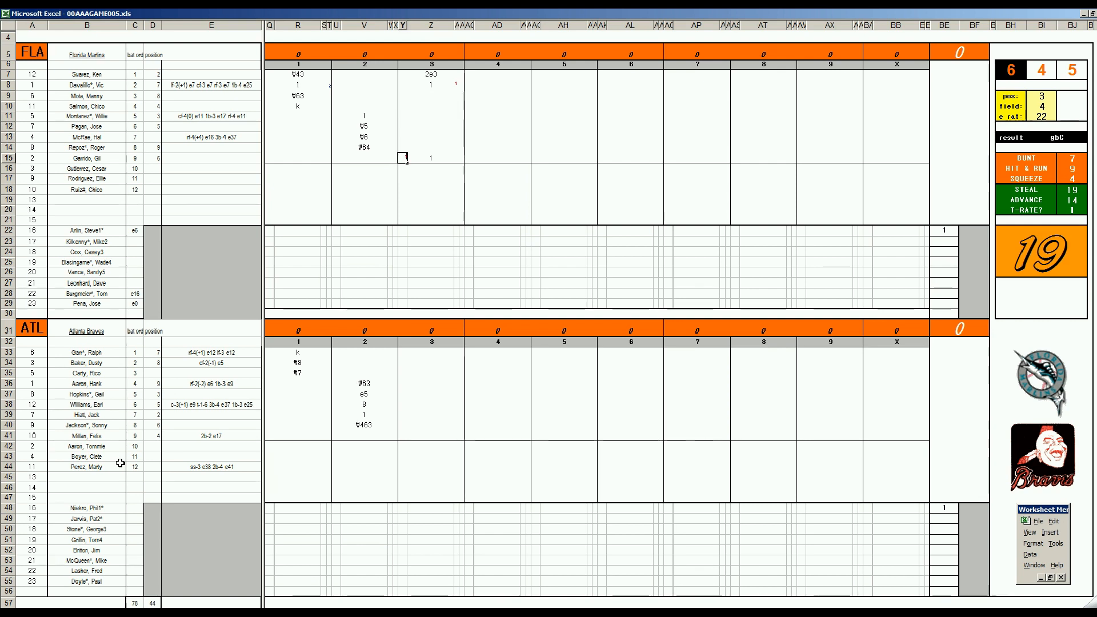
type("1")
Set the fielding result lookup to position 4 and fielding 2
key("Right")
key("Up")
key("Up")
key("Up")
key("Up")
key("Up")
key("Up")
key("Up")
key("Down")
key("ctrl+Right")
key("Right")
type("4")
key("Return")
type("2")
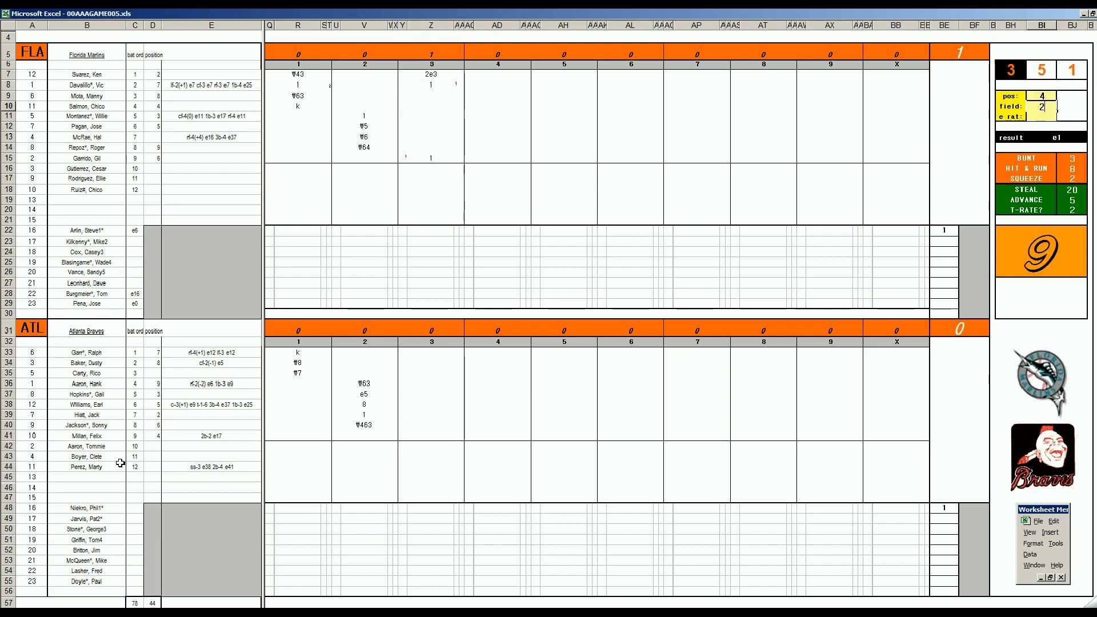
key("Return")
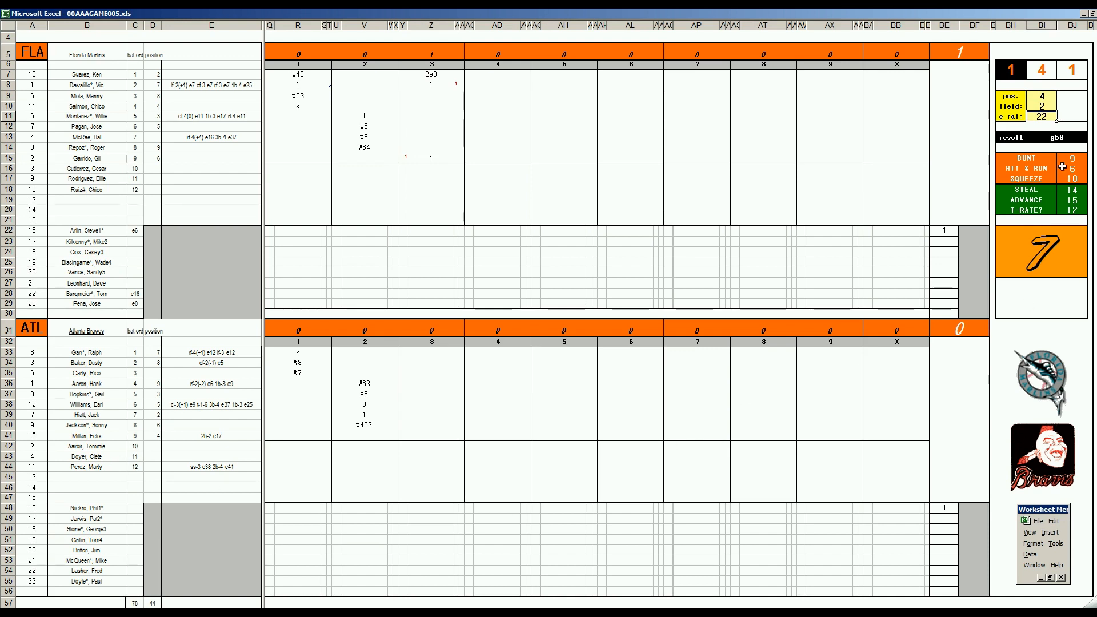
Complete Florida's third inning by entering ₩42 in Z9 and ₩643 in Z10
left_click(427, 94)
type("#4")
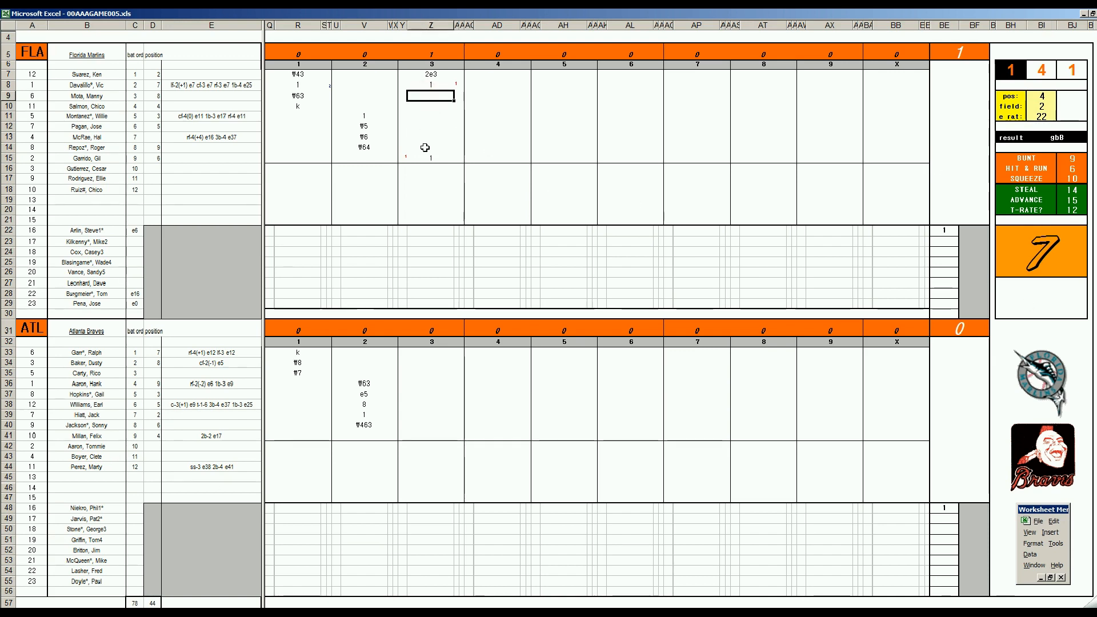
type("2")
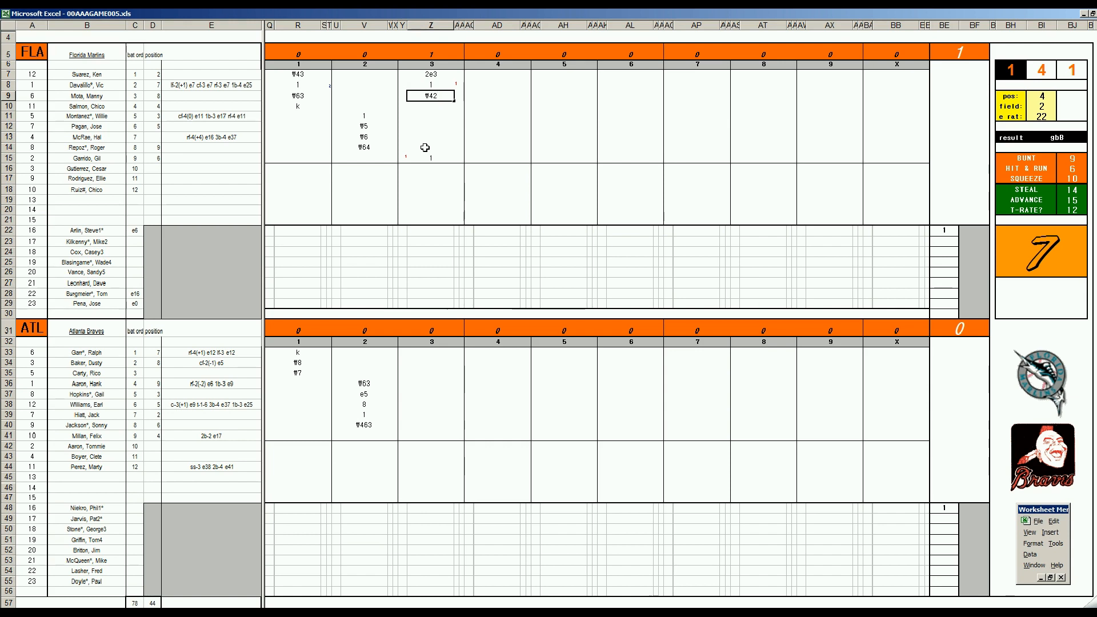
key("Return")
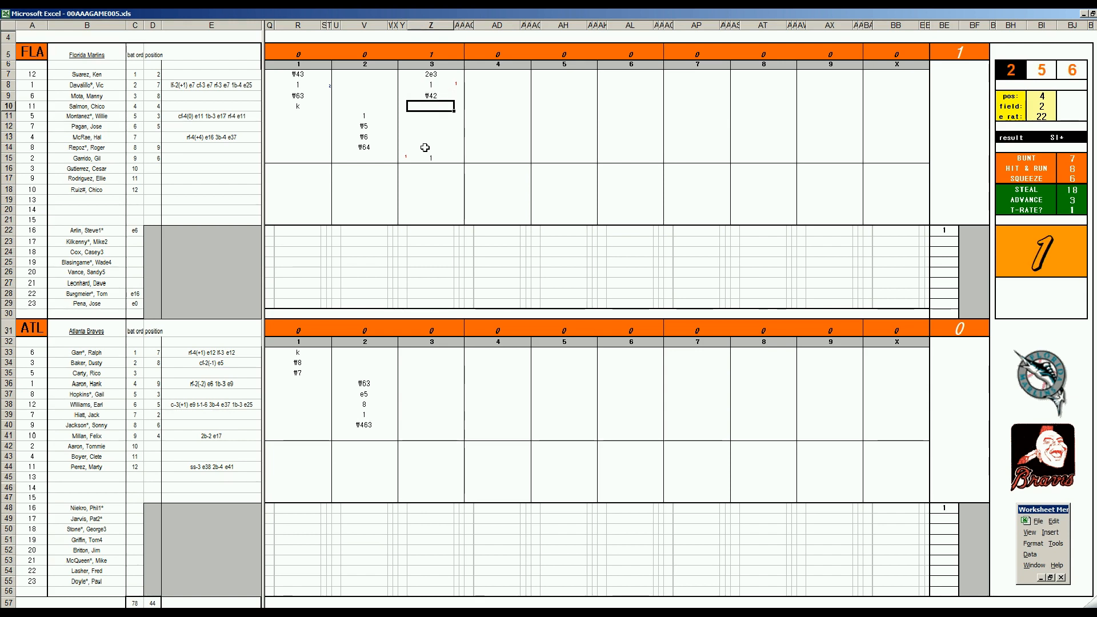
type("#643")
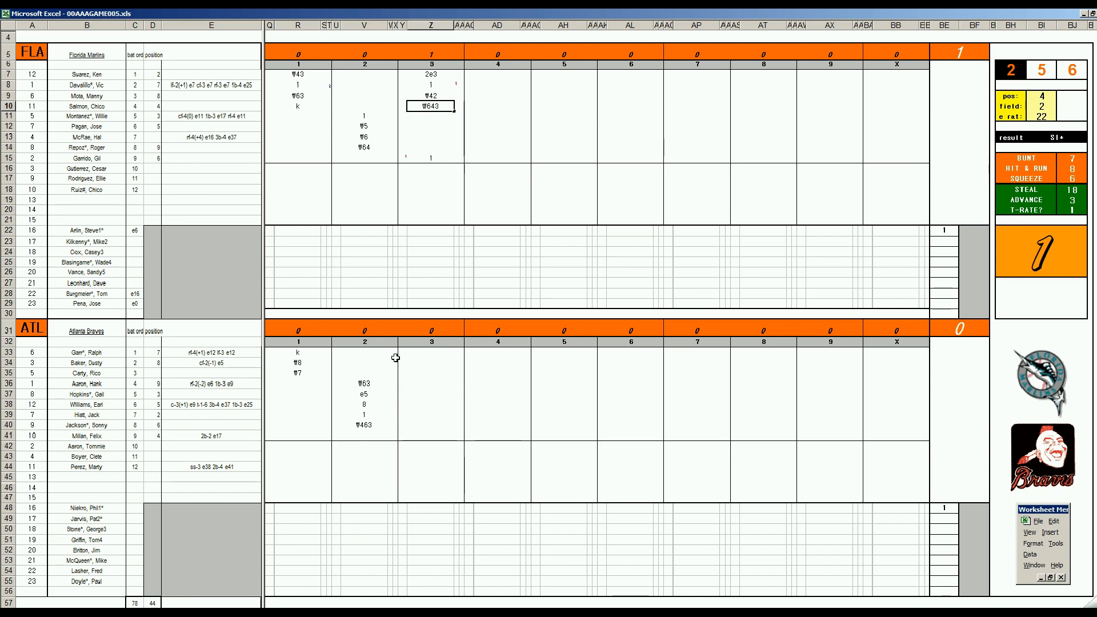
Score Atlanta's third inning by entering ₩63 in Z41, ₩33 in Z33 and ₩53 in Z34
left_click(423, 438)
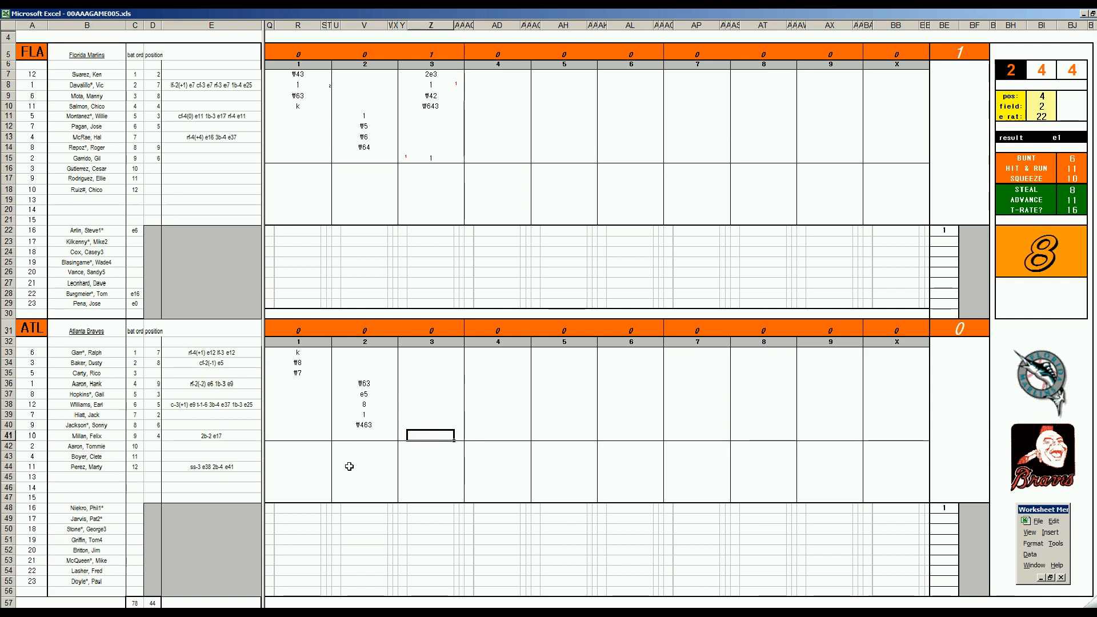
type("#63")
key("Return")
key("Up")
key("Up")
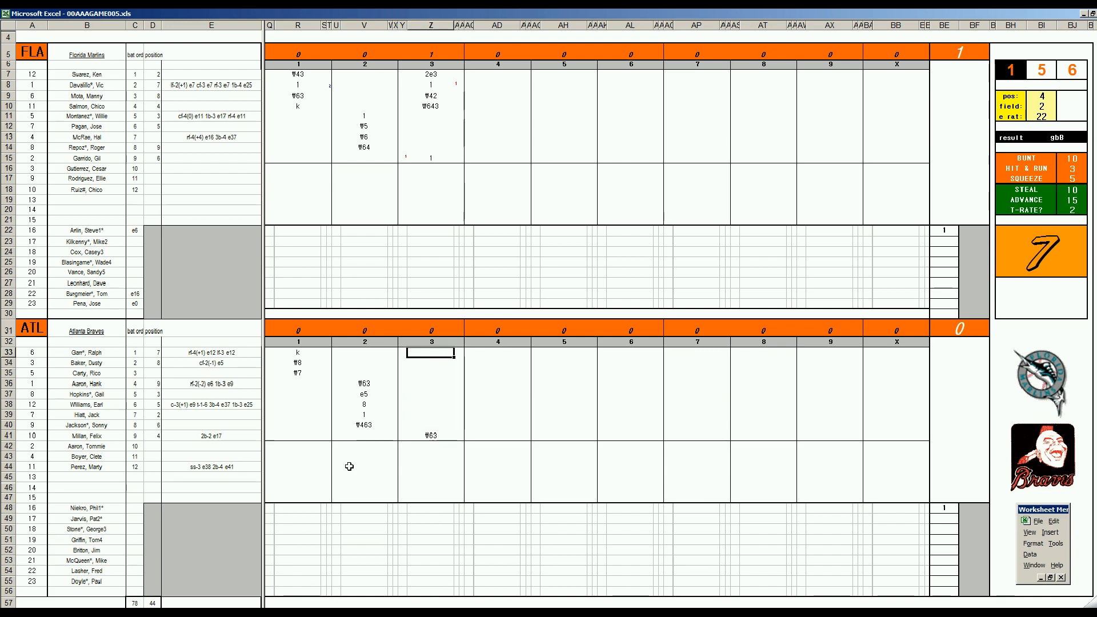
type("#33")
key("Return")
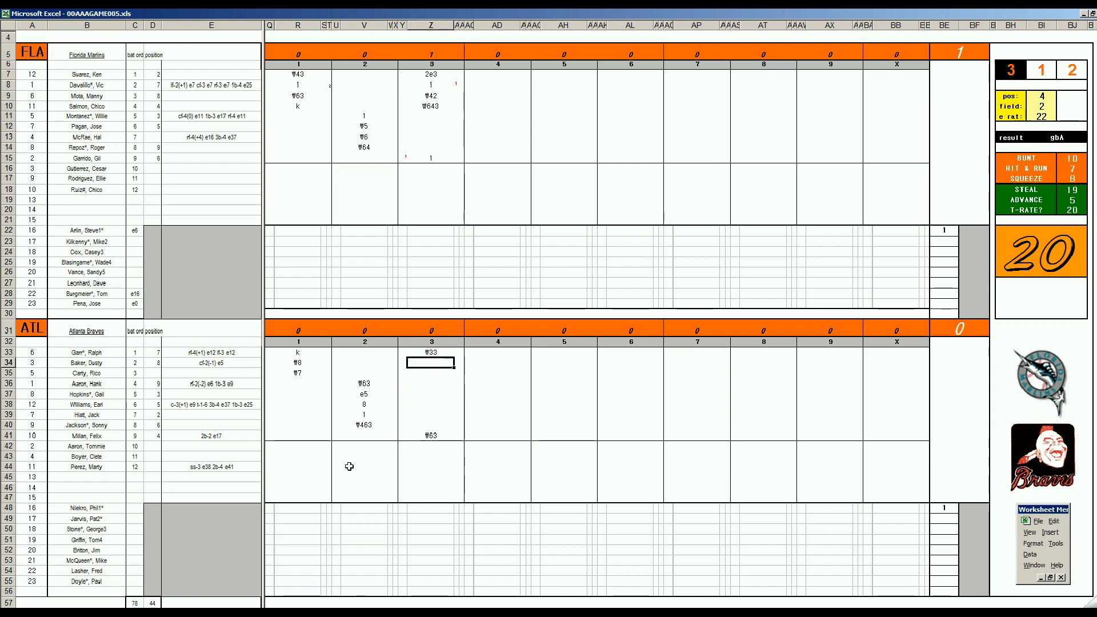
type("#53")
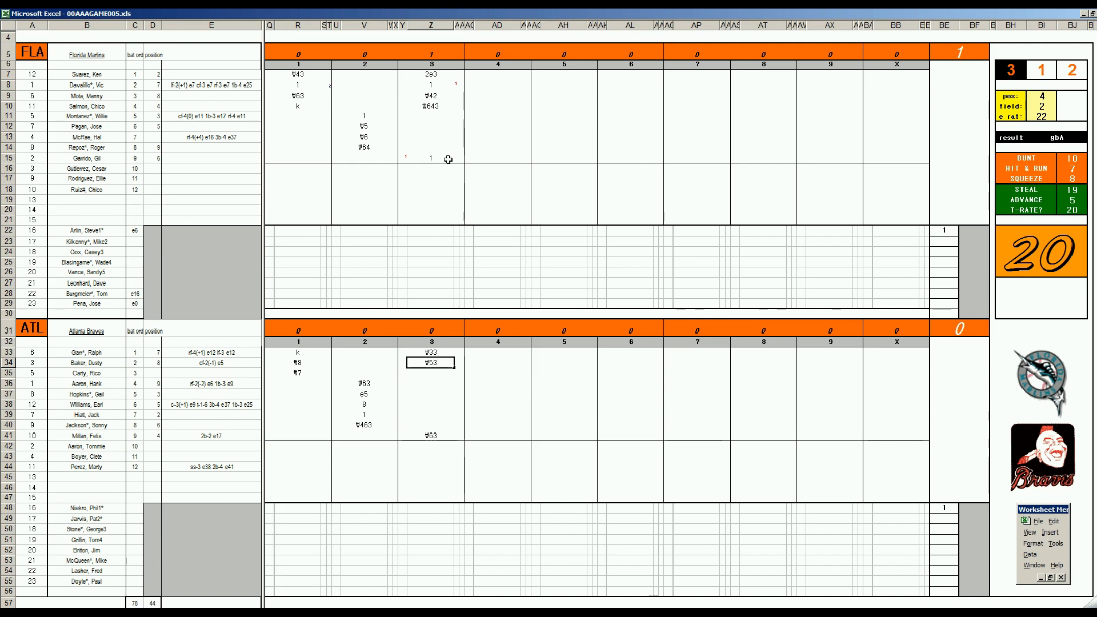
Recalculate the rolls for Florida's fourth-inning leadoff batter in AD11 and set the fielding result lookup's position to 8
left_click(487, 117)
key("F9")
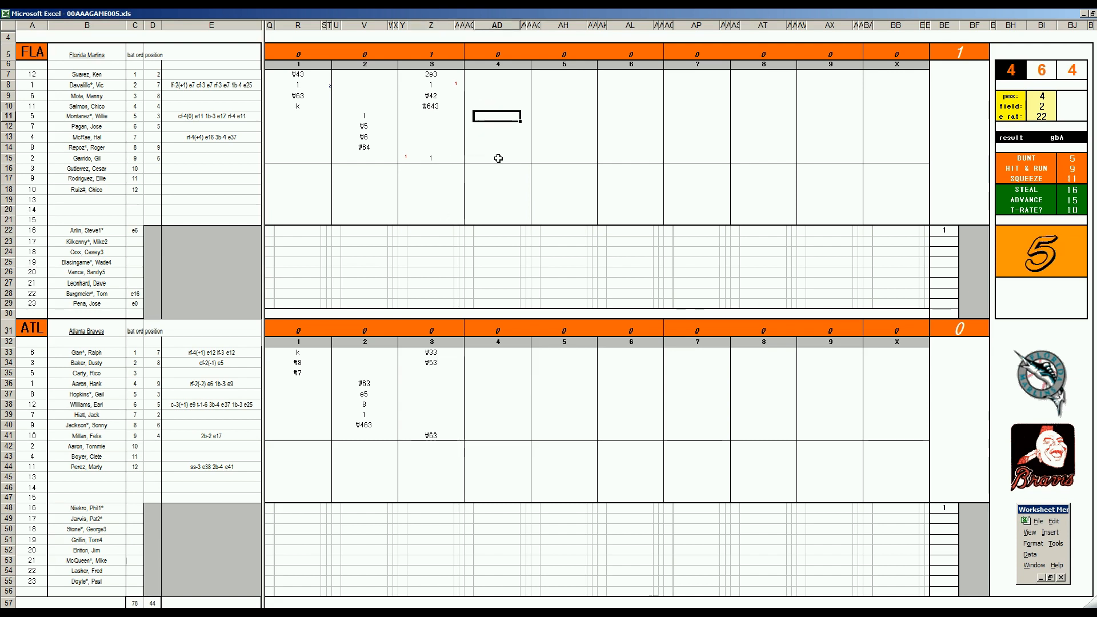
key("Up")
key("Down")
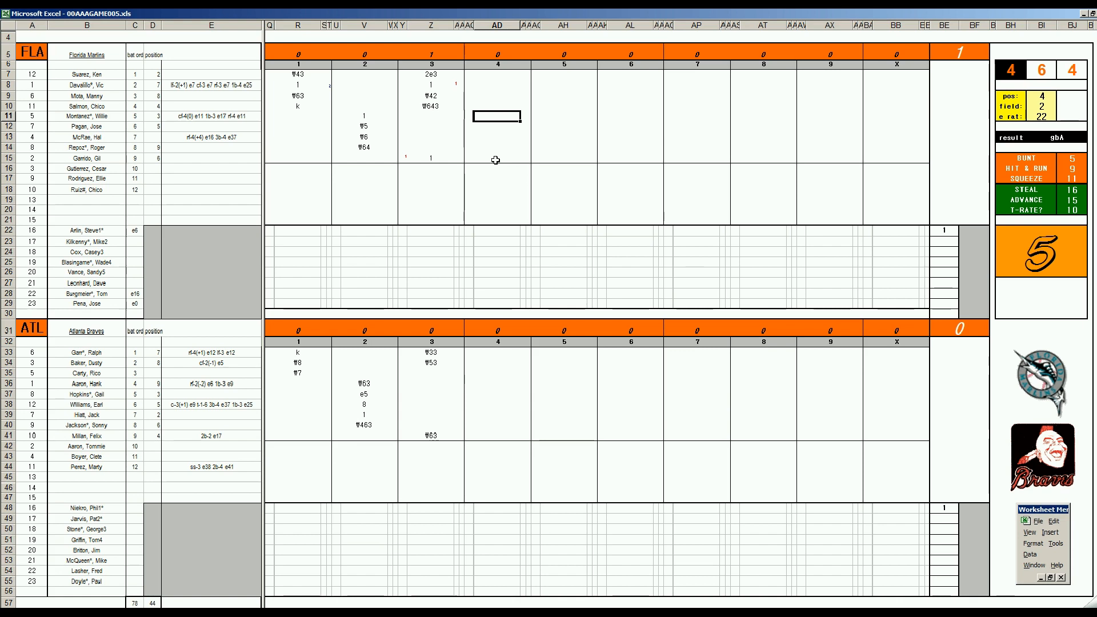
key("ctrl+f")
type("8")
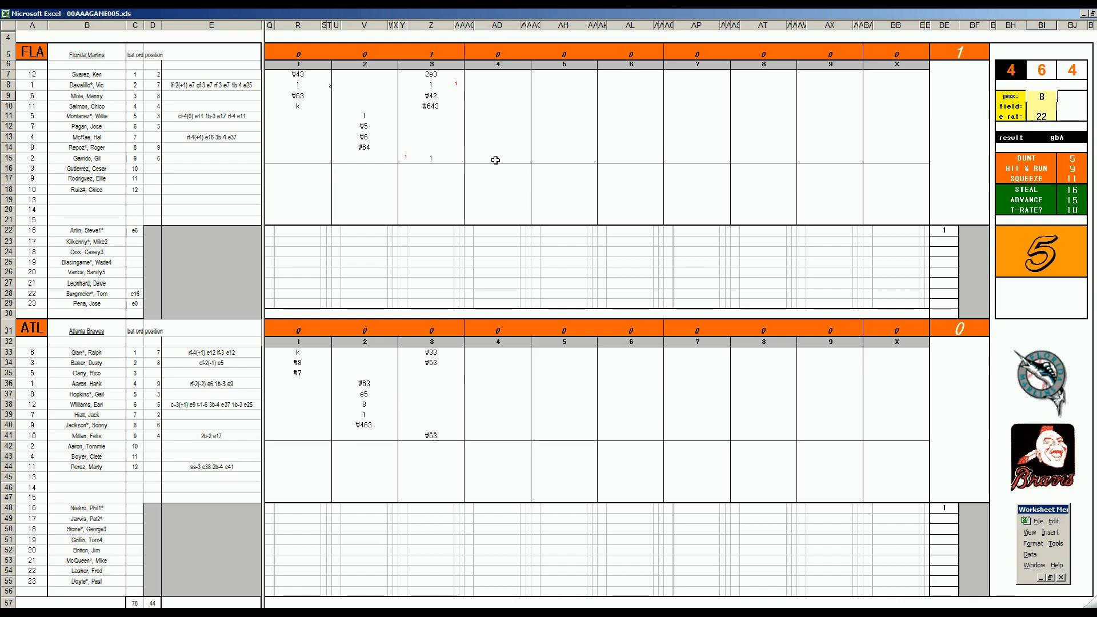
key("Return")
Enter Florida's fourth-inning results ₩8 in AD11, 1 in AD12, 8 in AD13 and ₩8 in AD14
left_click(486, 120)
type("\\8")
key("Return")
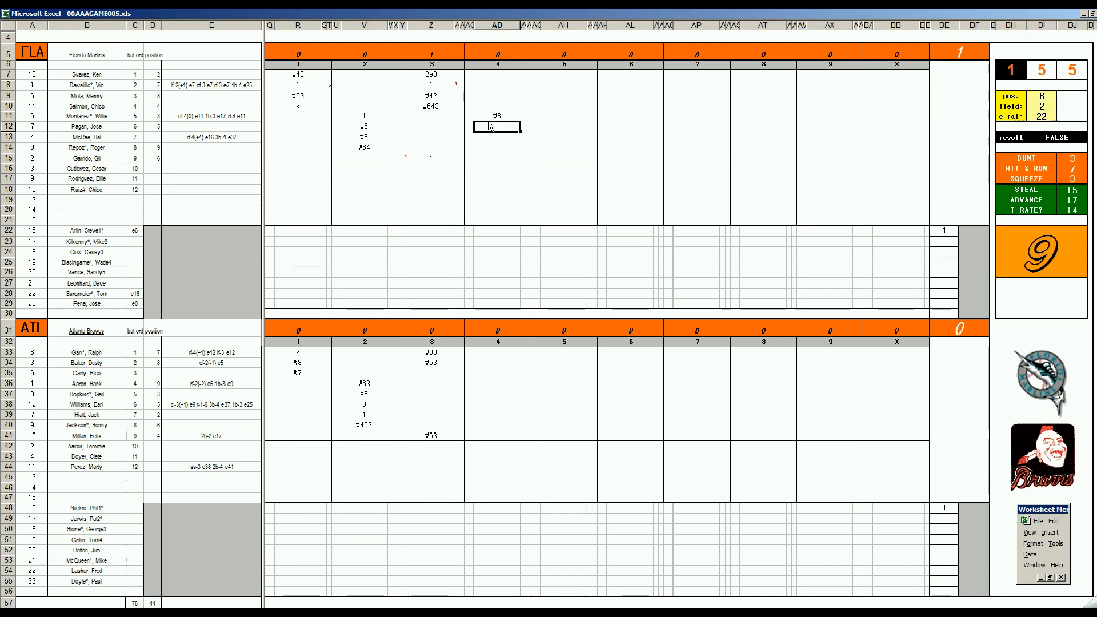
type("1")
key("Return")
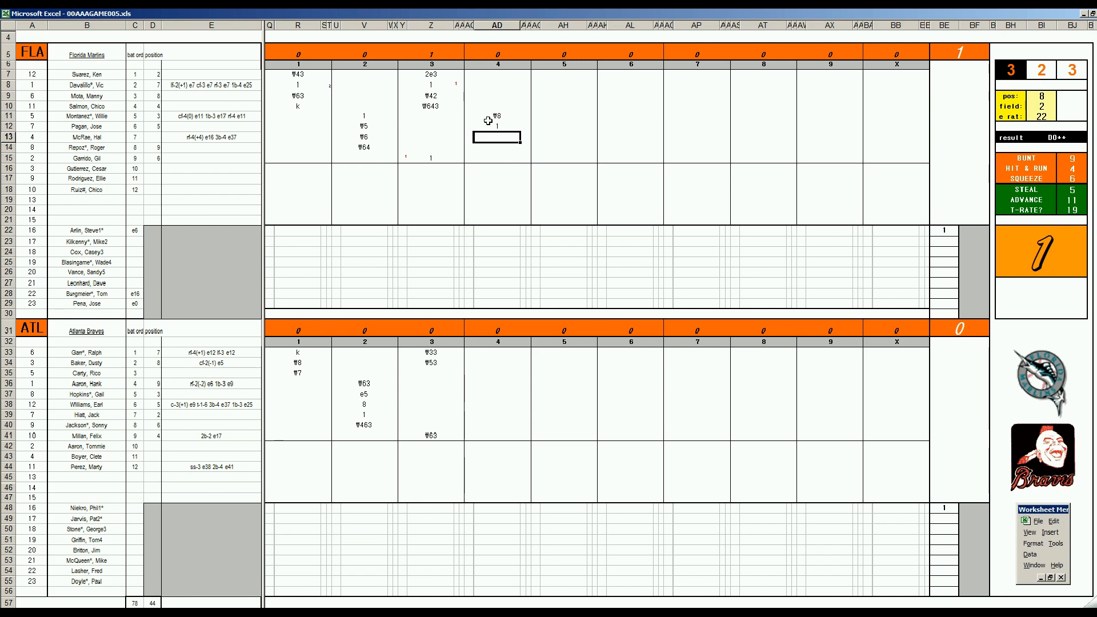
type("8")
key("Return")
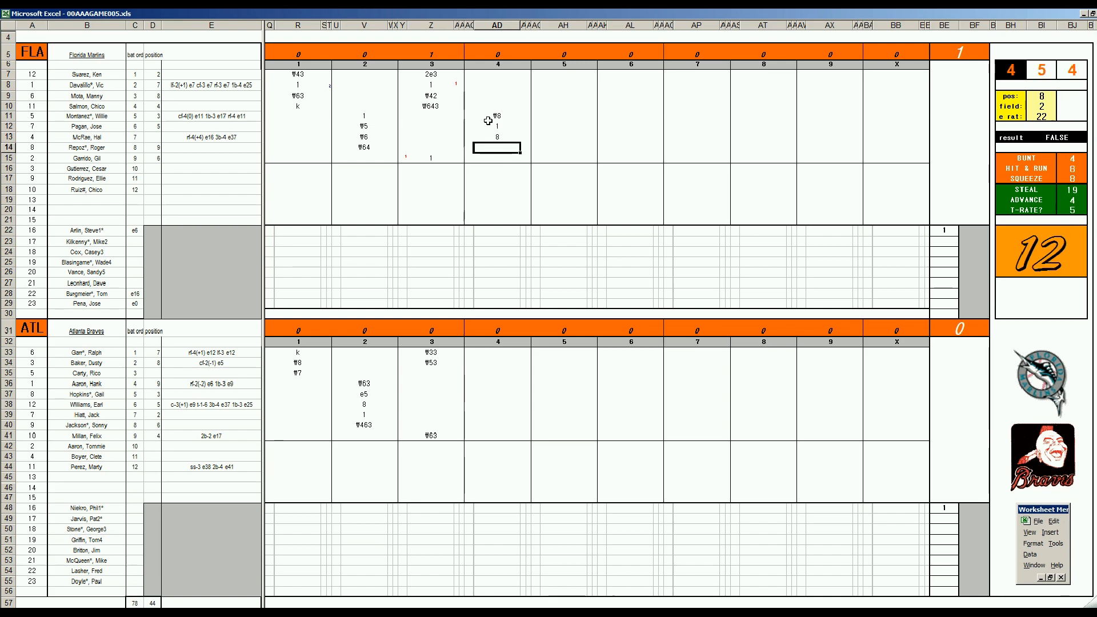
type("#8")
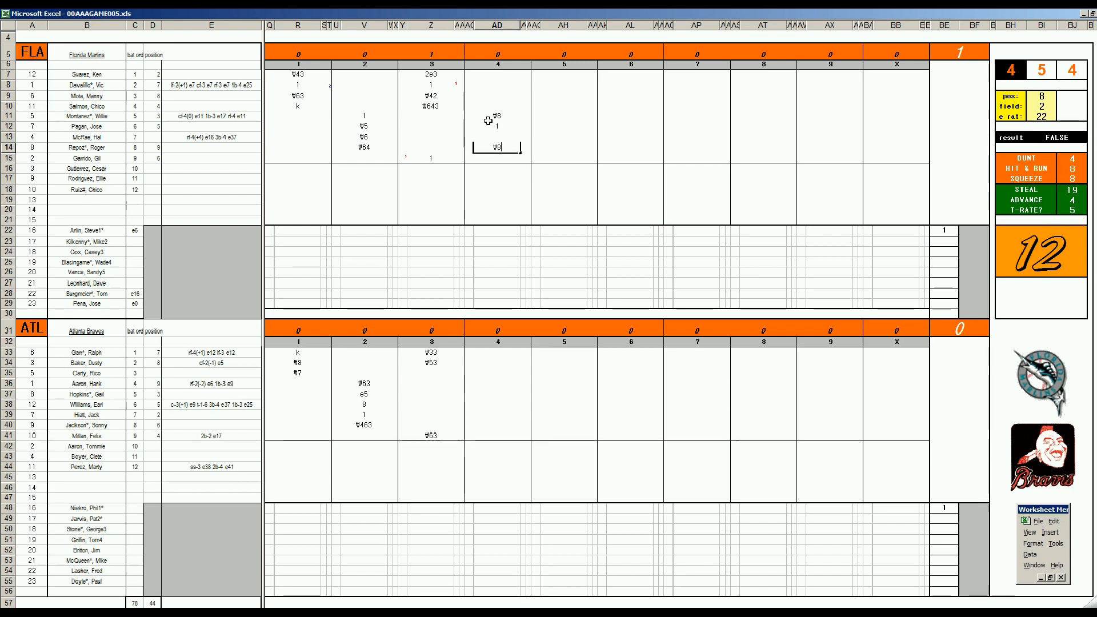
key("Return")
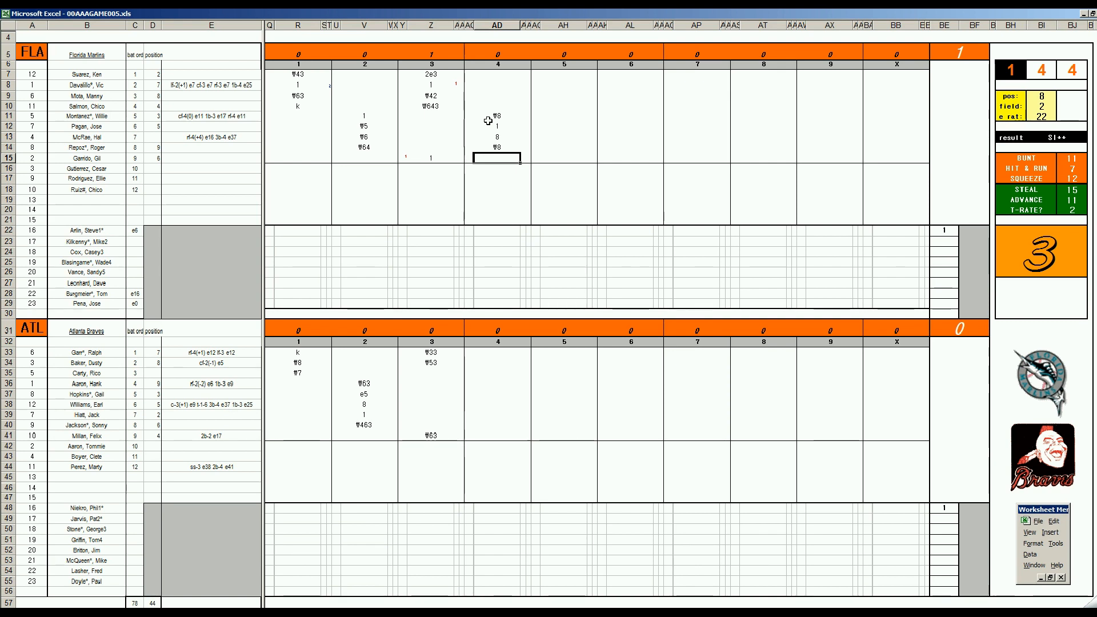
Enter 1 in AD15 with an RBI of 1 in AE15, and mark the runner's run with 1 in AC12
type("1")
key("Right")
type("1")
key("Left")
key("Left")
key("Up")
key("Up")
key("Up")
type("1")
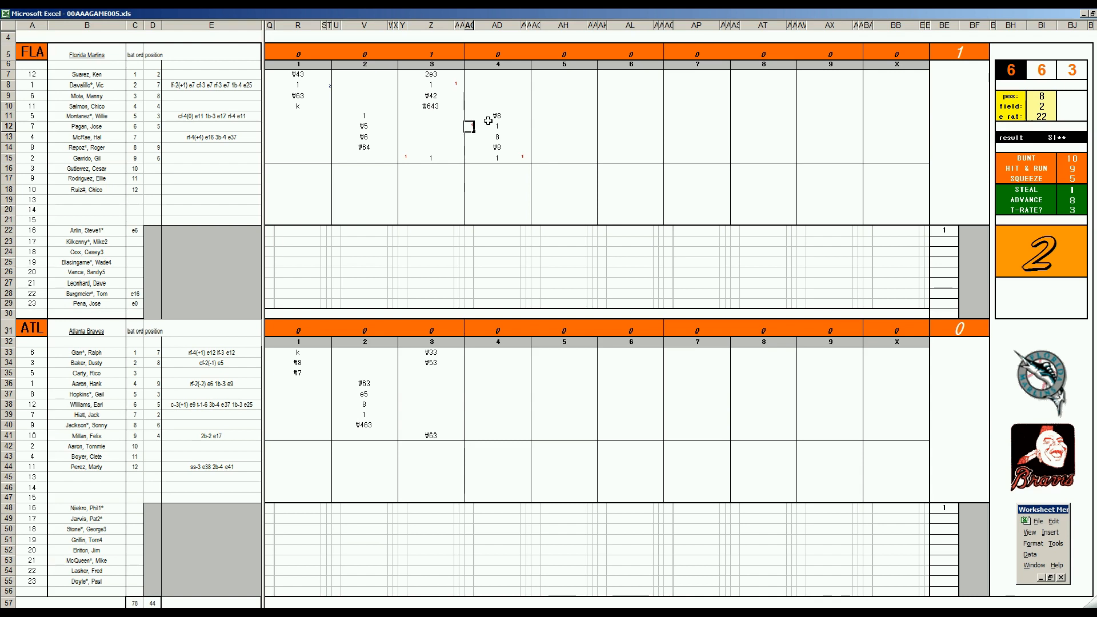
Finish Florida's fourth inning with 1 in AD7, an RBI of 1 in AE7, a run of 1 in AC13, and ₩3 in AD8
left_click(487, 75)
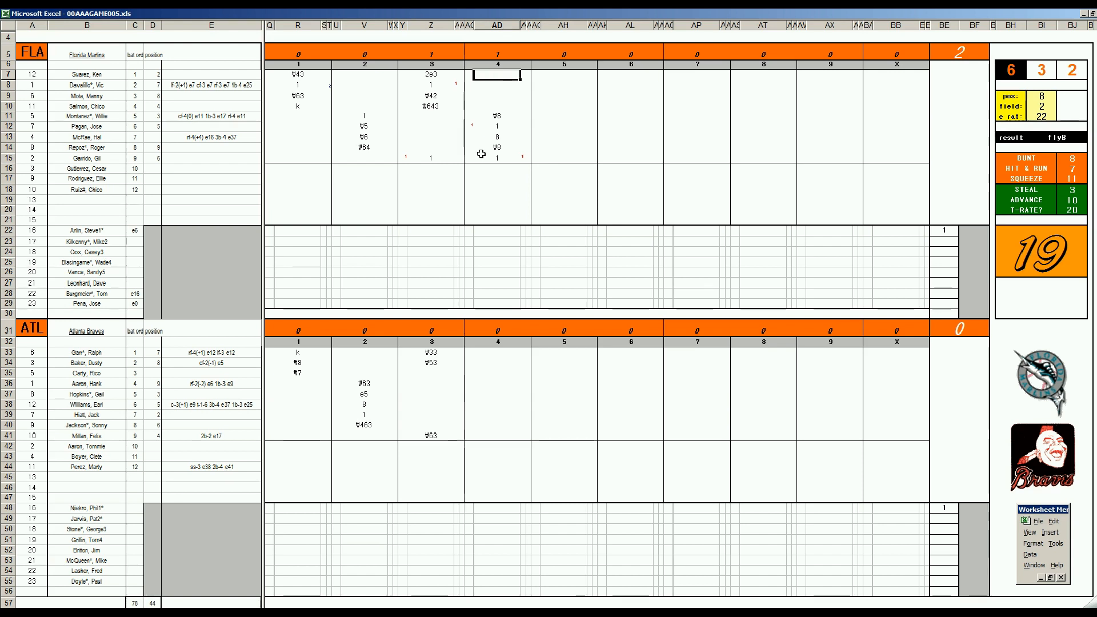
type("1")
key("Return")
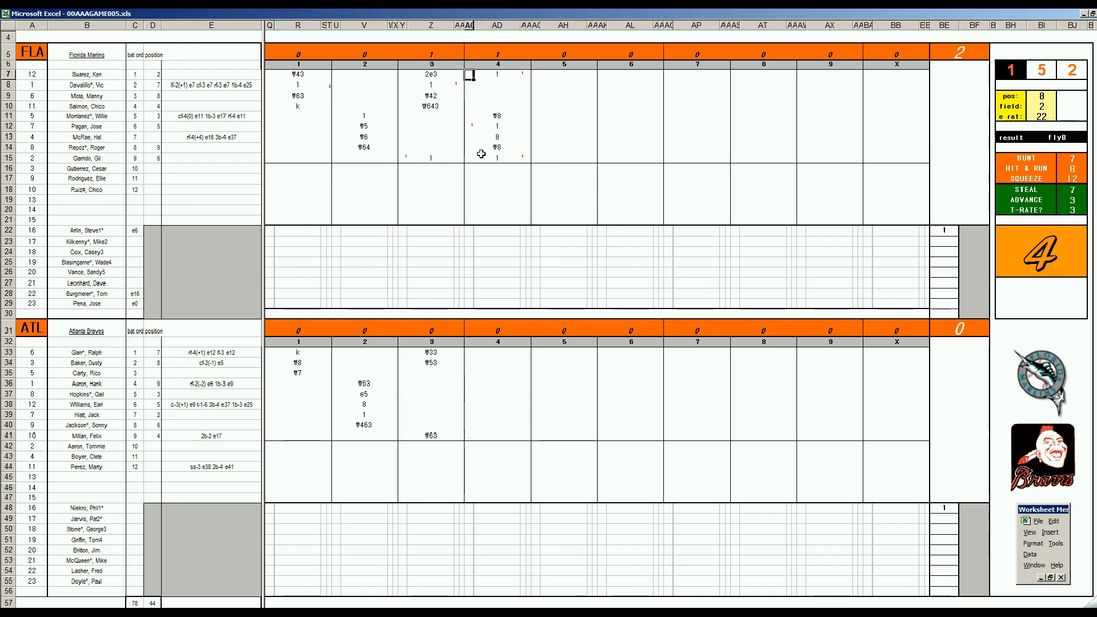
key("Down")
key("Down")
key("Down")
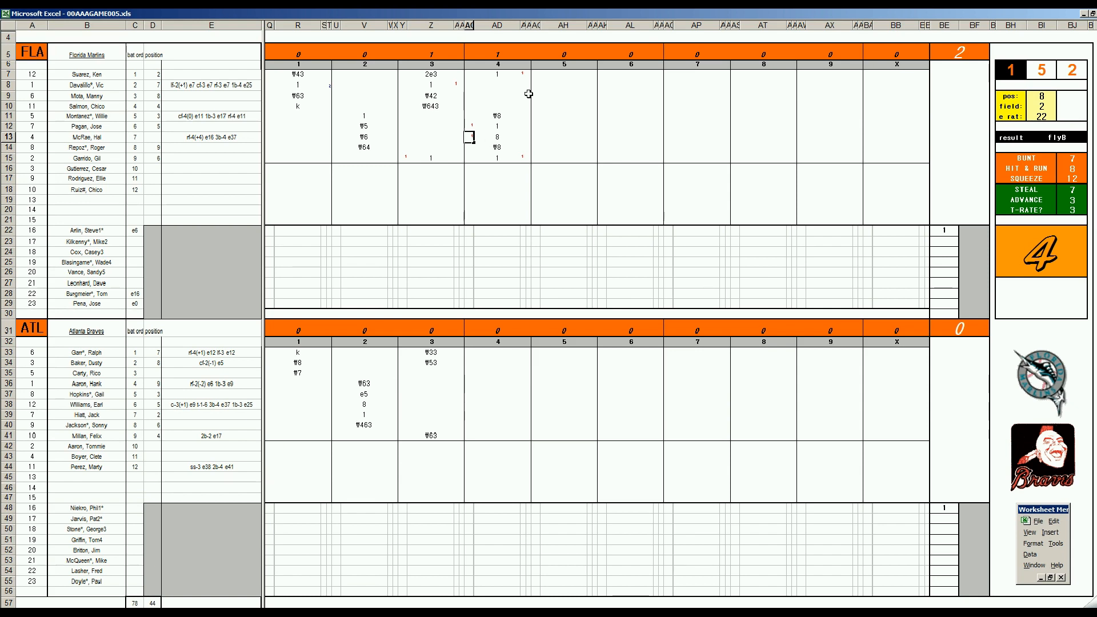
left_click(496, 86)
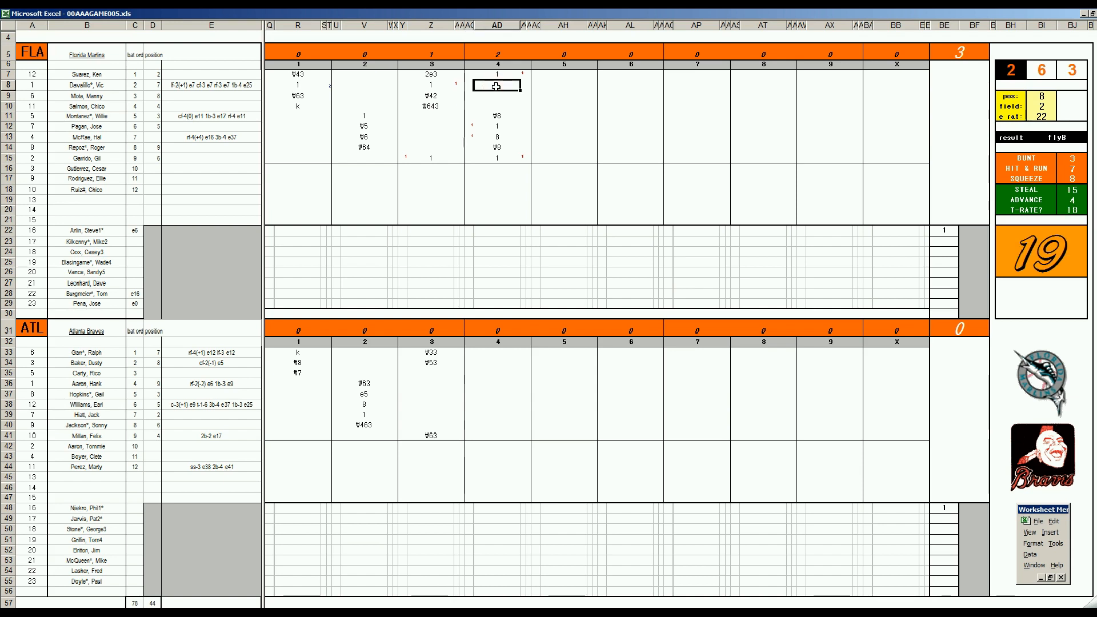
type("#3")
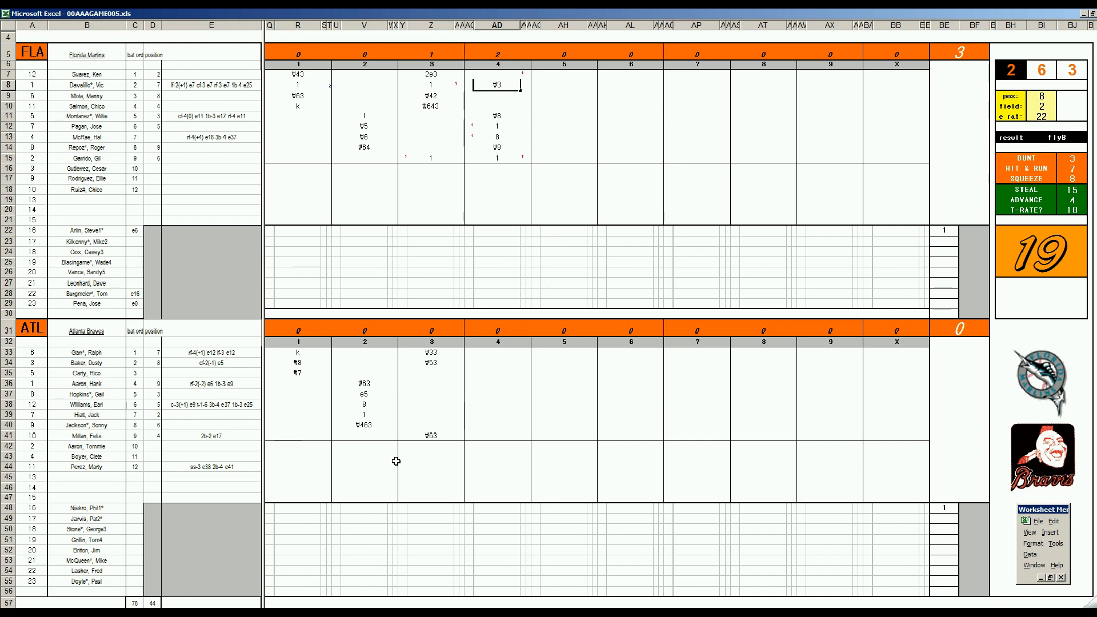
Enter 1 in AD35, 8 in AD36 and 8 in AD37 for Atlanta's first three batters of the fourth inning
left_click(498, 374)
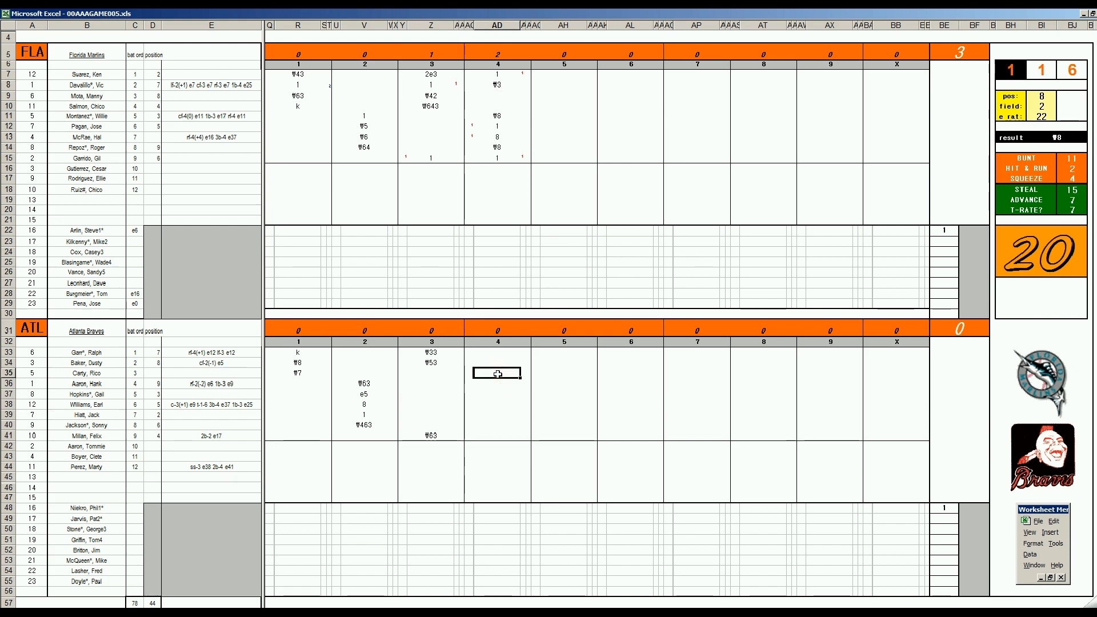
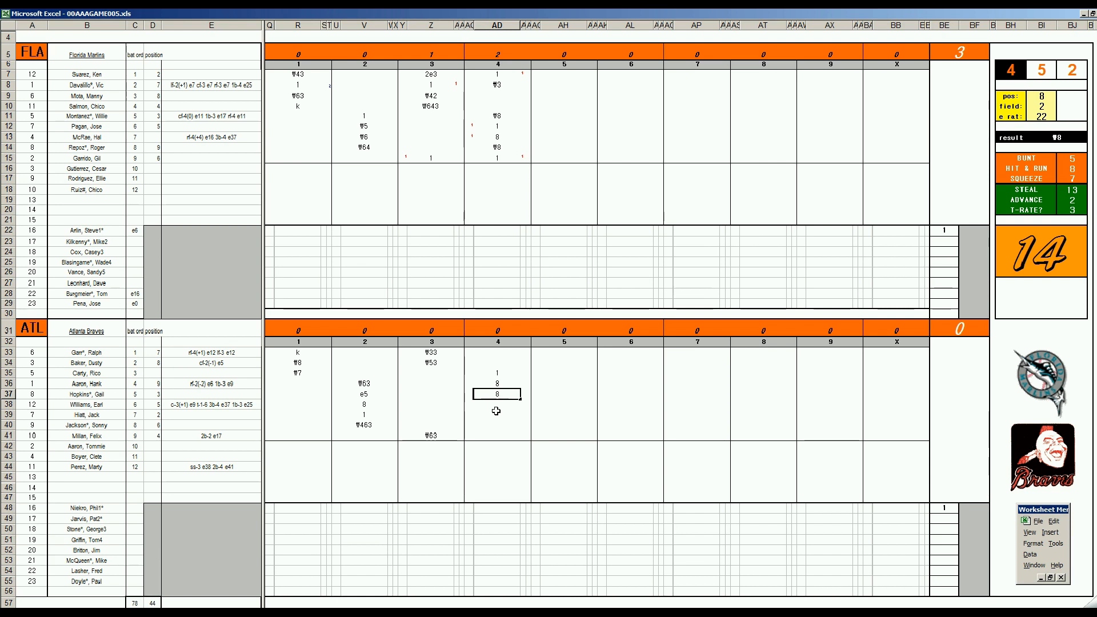
key("Return")
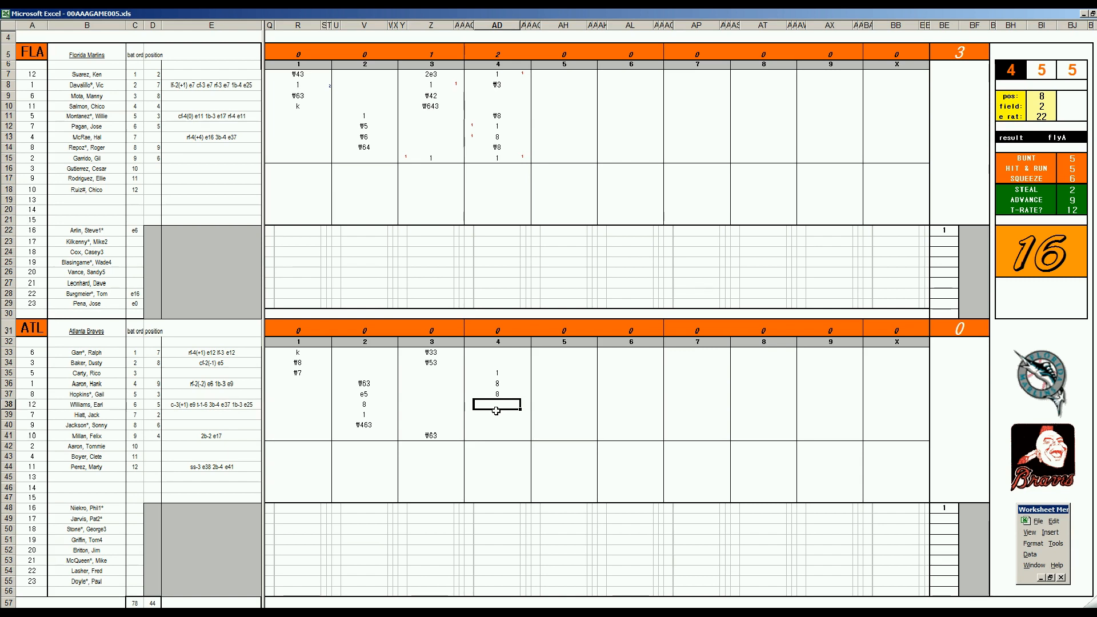
Enter 1 in AD38 with an RBI value of 2 in AE38, and mark the two runs with 1 in AC35 and AC36
type("1")
key("Right")
type("2")
key("Left")
key("Left")
key("Up")
key("Up")
key("Up")
type("1")
key("Down")
type("1")
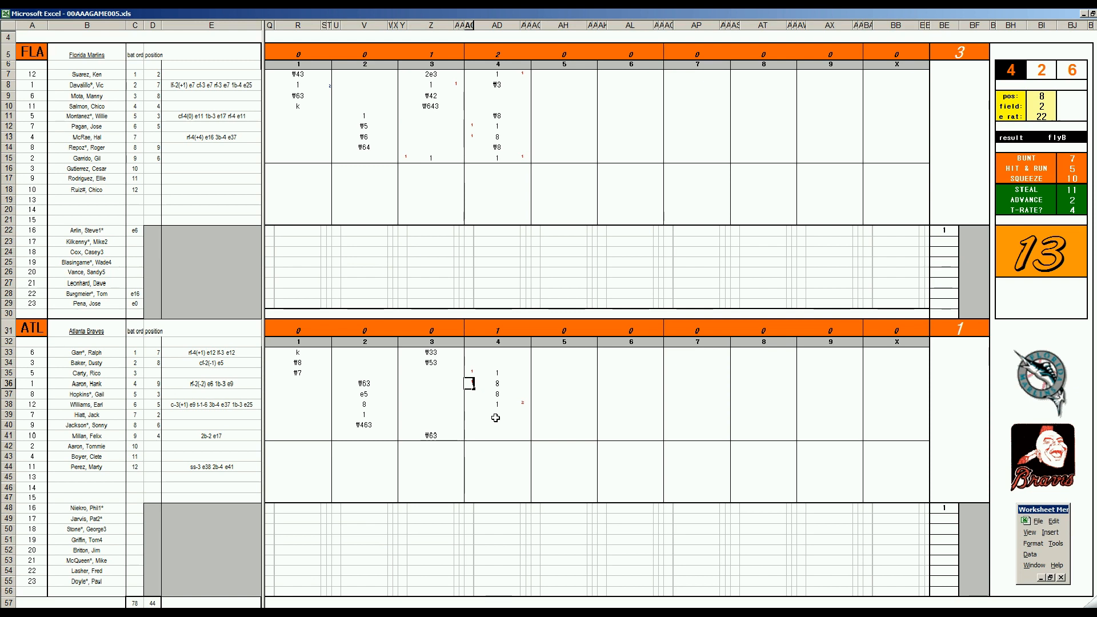
Enter k in AD39 and ₩32 in AD40 for Atlanta's next two batters, and select AD41
left_click(496, 413)
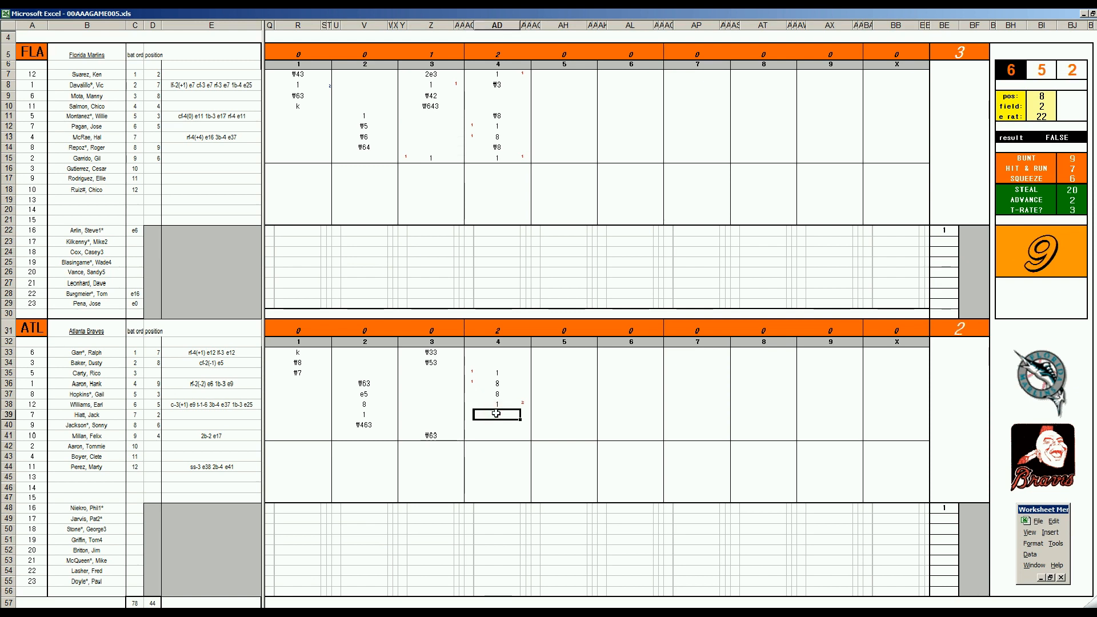
double_click(496, 414)
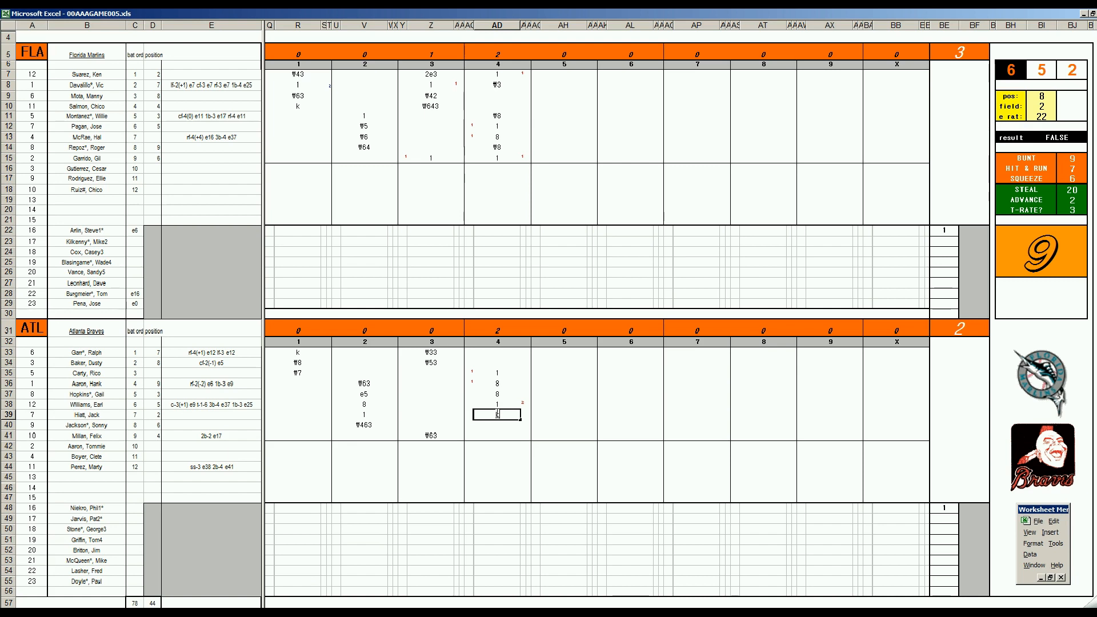
key("Return")
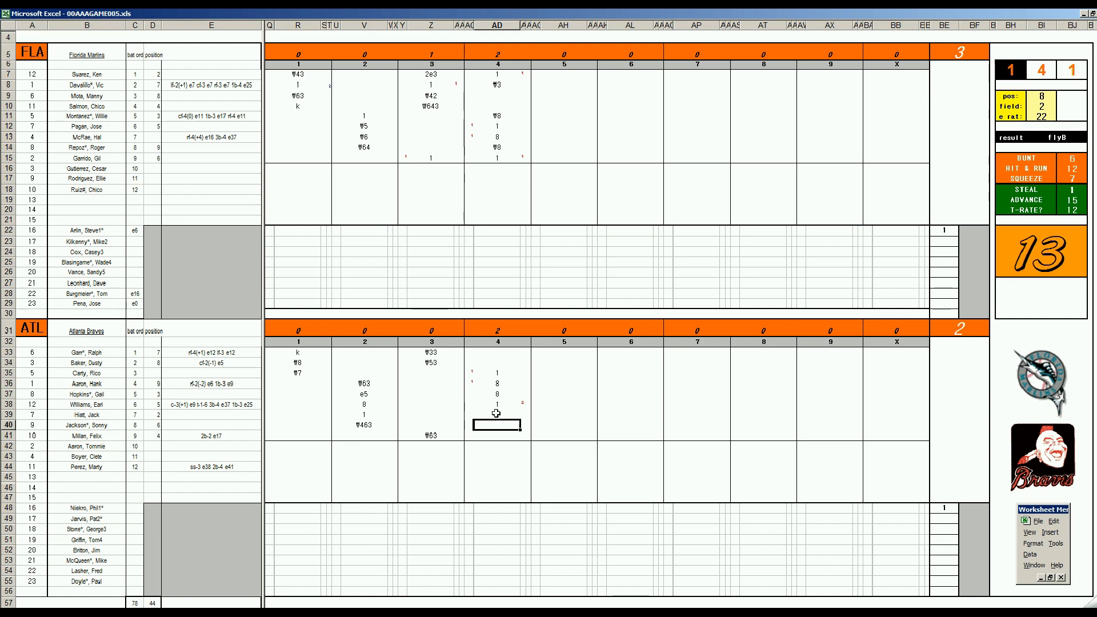
type("#32")
left_click(501, 436)
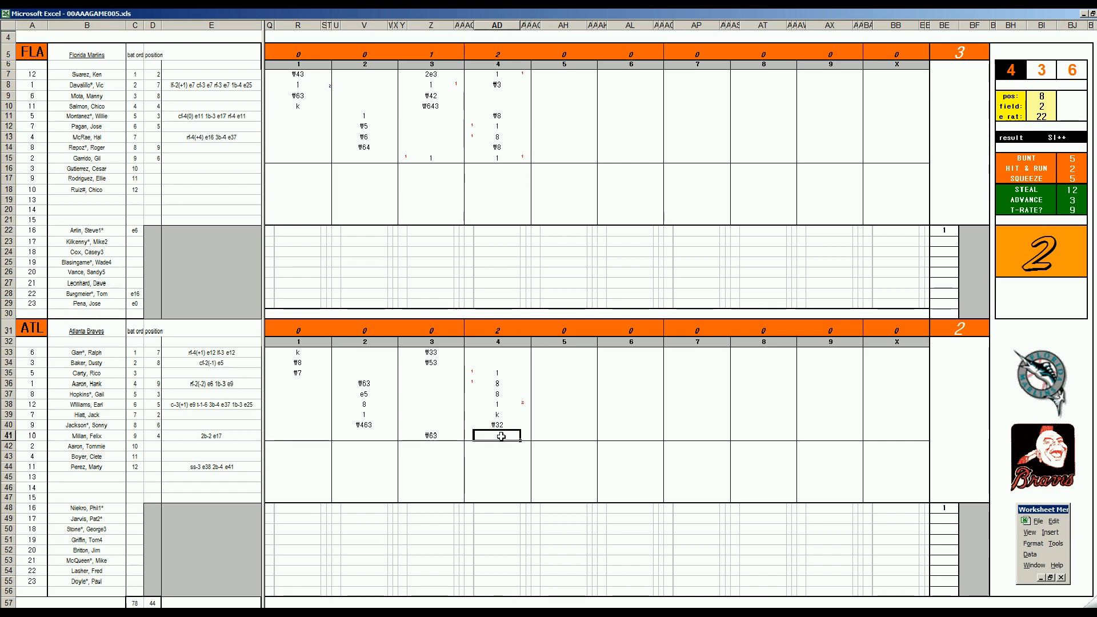
Enter 2 in AD41 with an RBI of 1 in AE41, and mark the run with 1 in AC38
type("1")
key("Right")
type("1")
key("Left")
key("Left")
key("Up")
key("Up")
key("Up")
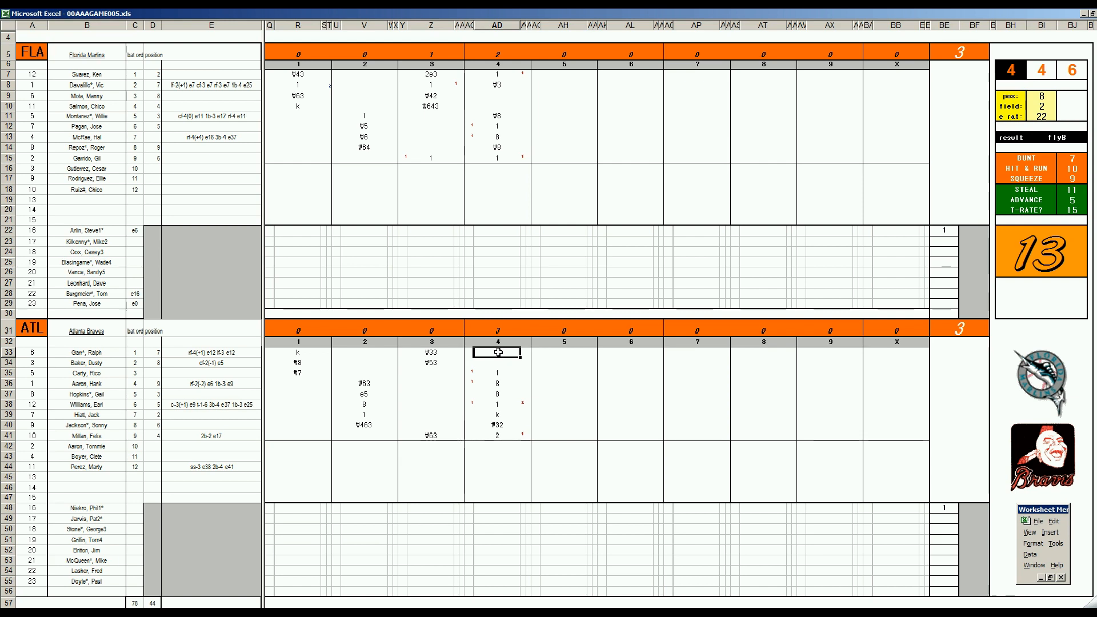
Enter 2 in AD33 with an RBI value of 2 in AE33, and mark the two runs with 1 in AC40 and AC41
type("1")
key("Right")
type("2")
key("Left")
key("Left")
key("Down")
key("Down")
key("Down")
key("Down")
key("Down")
key("Down")
key("Down")
type("1")
key("Down")
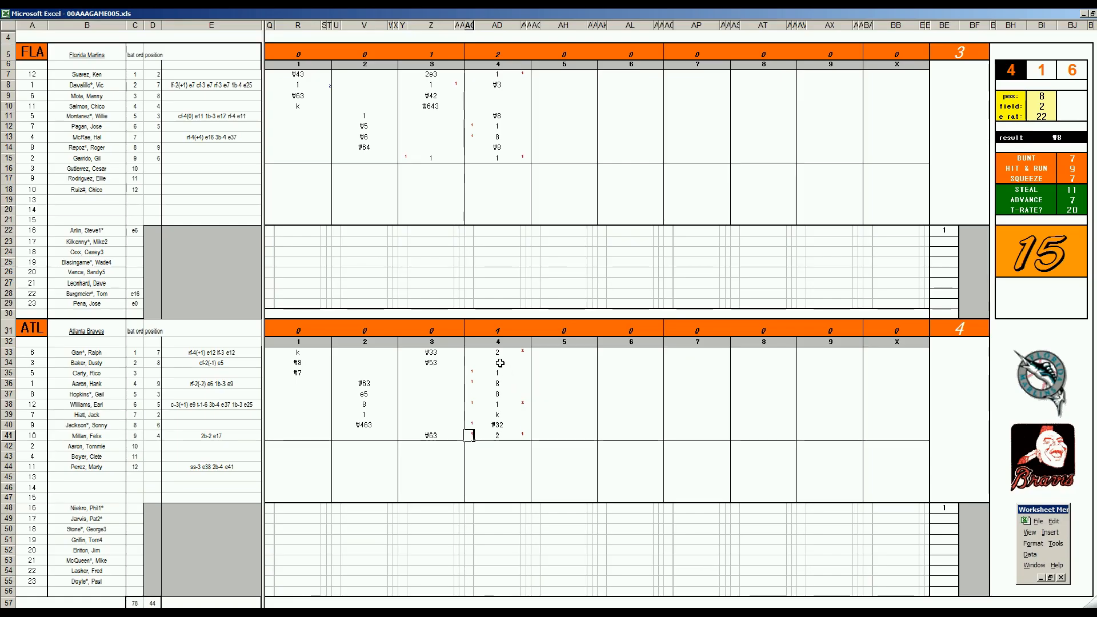
Close Atlanta's fourth inning with k in AD34, and select AH9 for Florida's first batter of the fifth
left_click(498, 362)
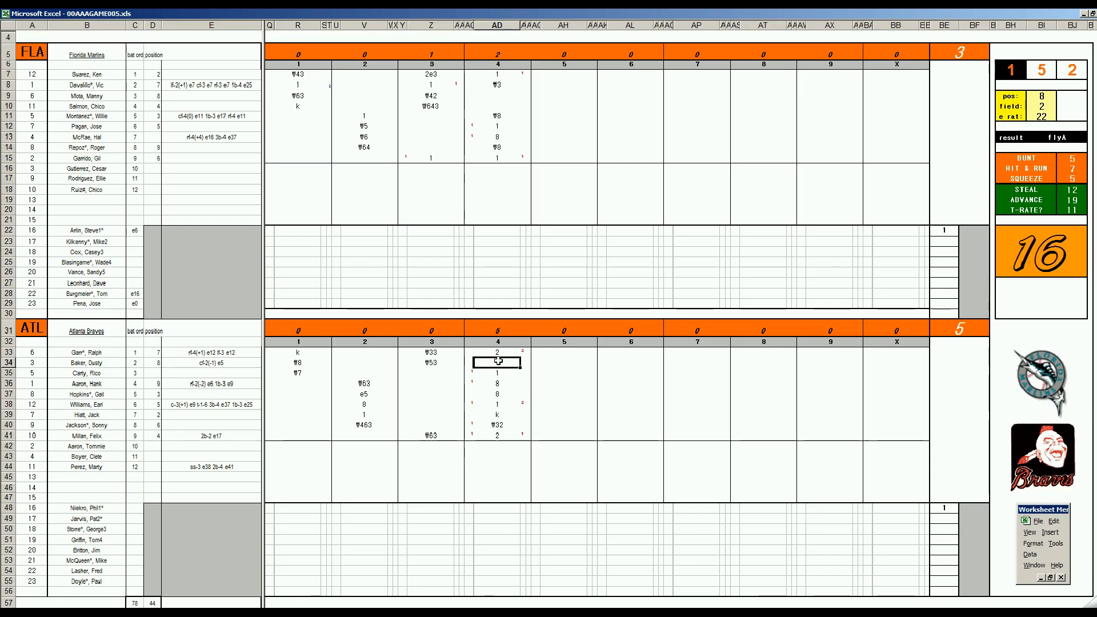
type("k")
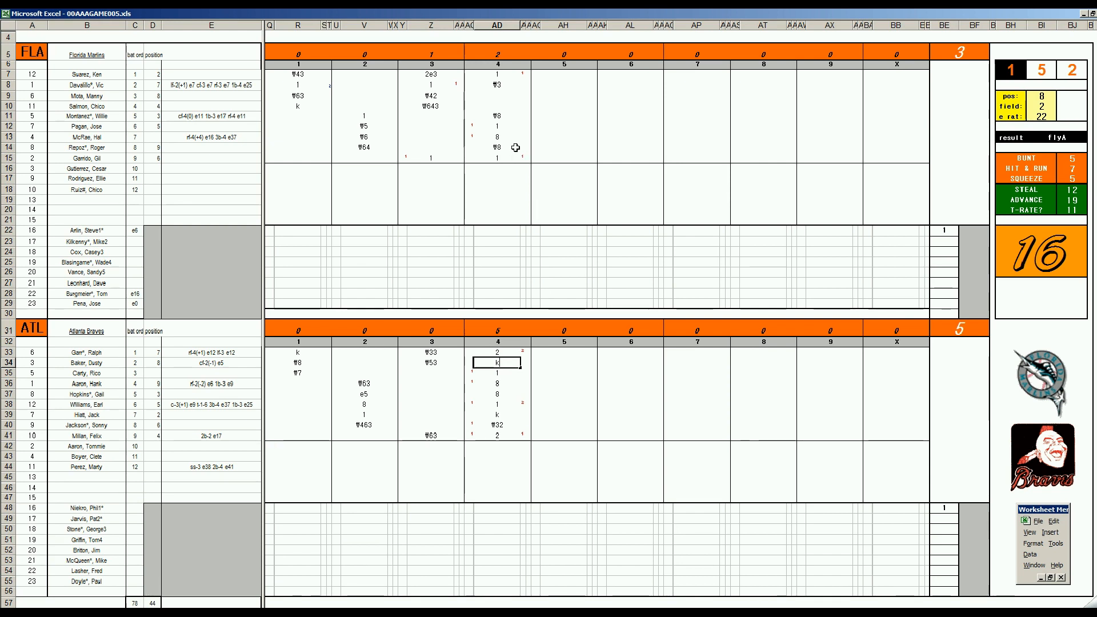
left_click(556, 98)
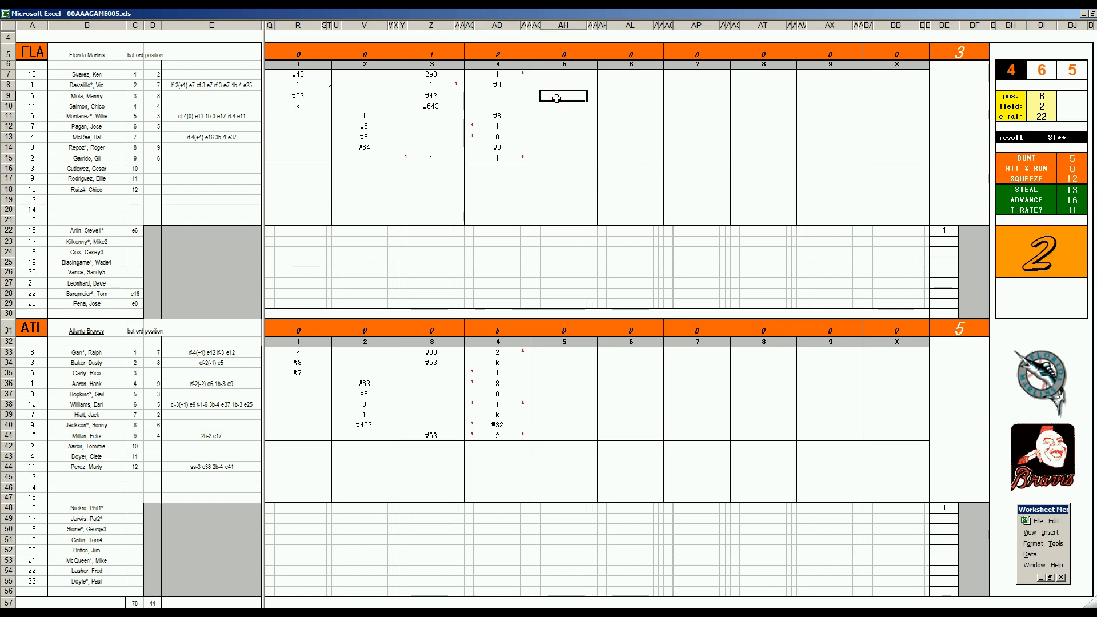
Set the fielding lookup to position 7, fielding 3 and error rating 12
key("ctrl+Right")
type("7")
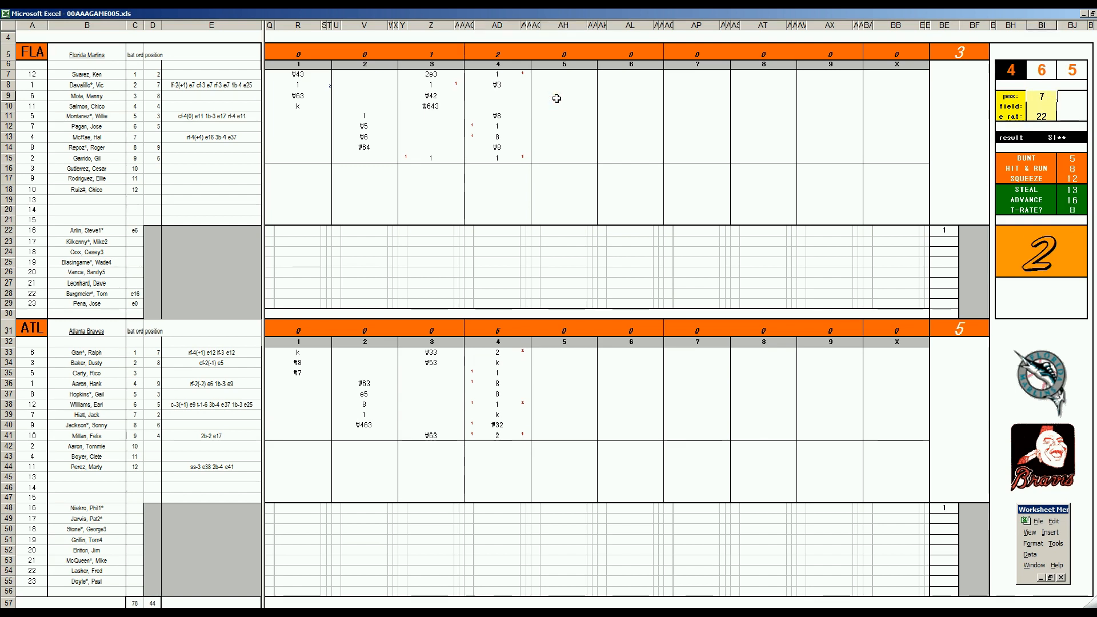
key("Return")
type("3")
key("Return")
type("12")
key("Return")
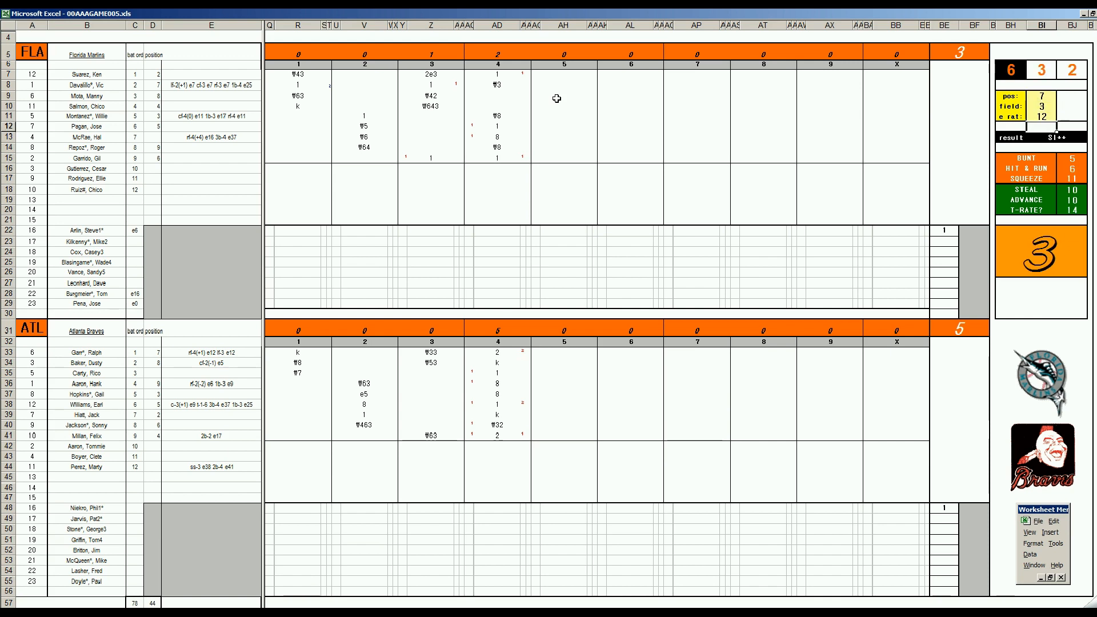
Enter 1 in AH9, AH10 and AH11 for Florida's fifth, with an RBI of 1 in AI11 and a run of 1 in AG9
left_click(553, 93)
type("1")
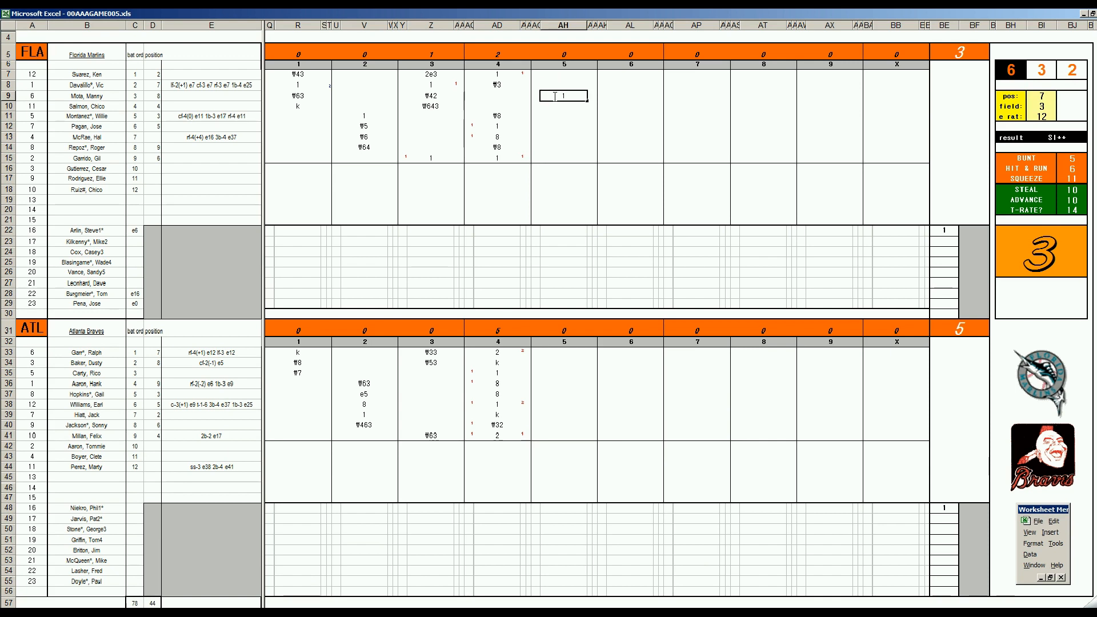
key("Return")
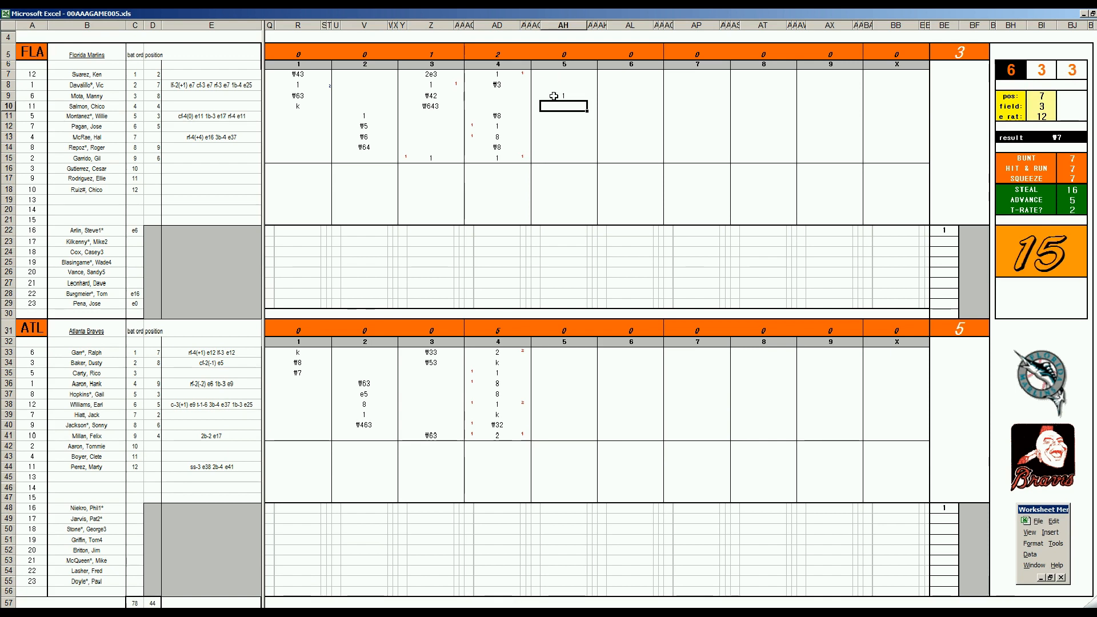
type("1")
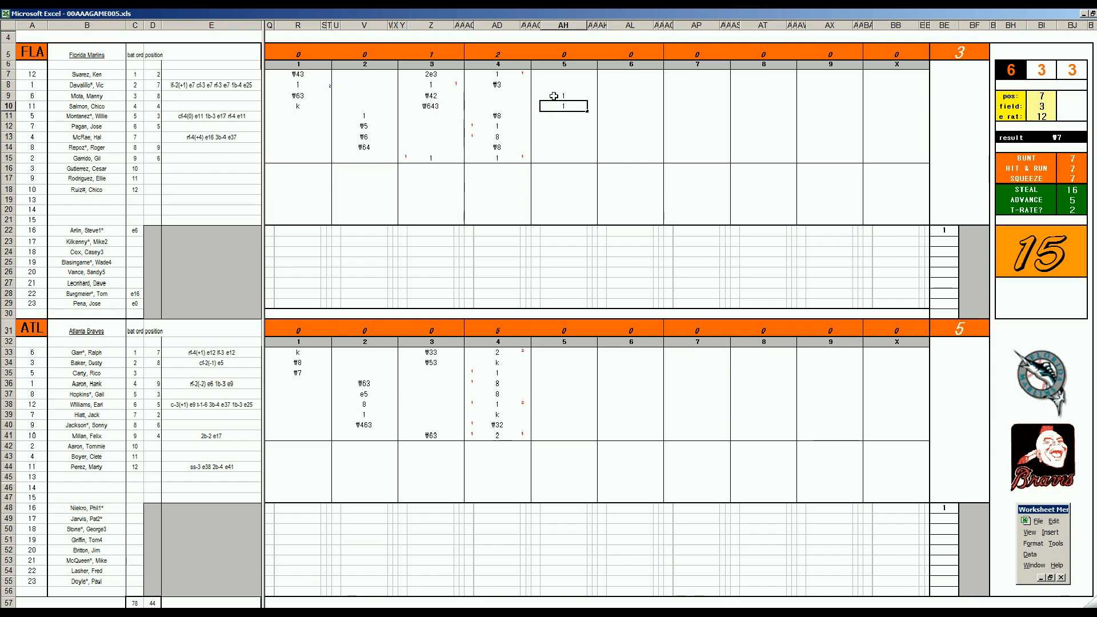
key("Return")
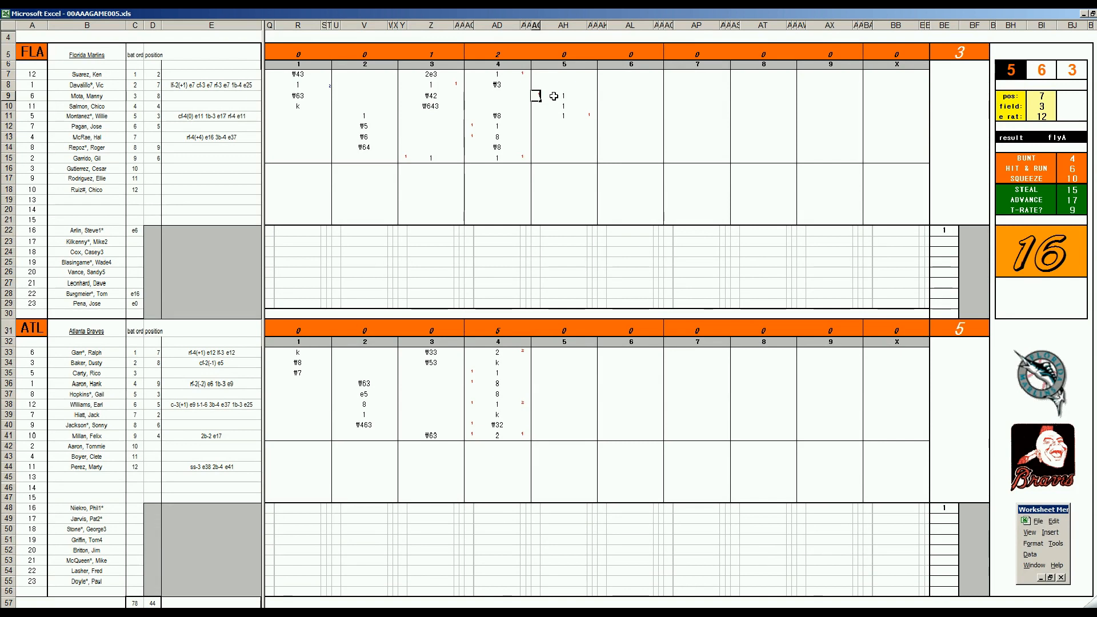
key("Right")
key("Down")
key("Down")
key("Down")
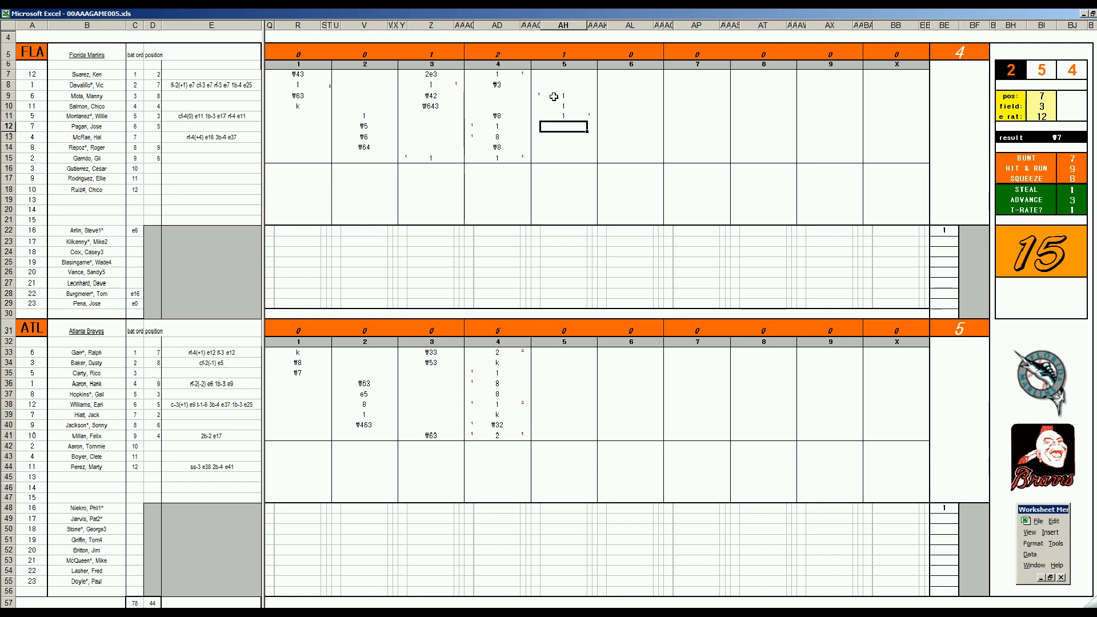
Enter 1 in AH12 with an RBI of 1 in AI12, and mark the run with 1 in AG10
type("1")
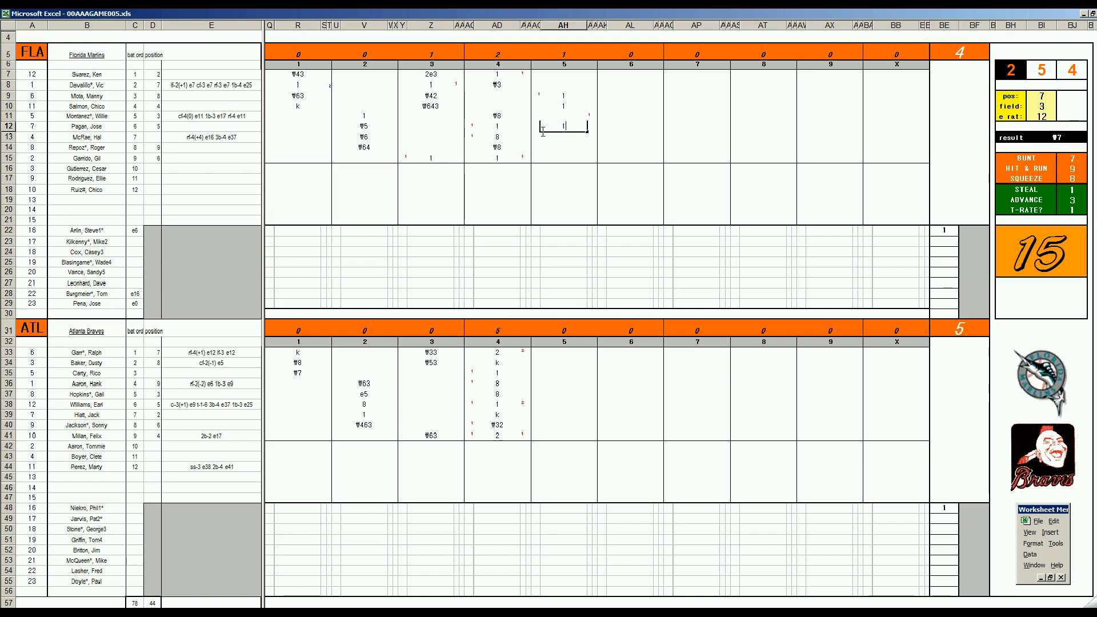
key("Return")
key("Left")
key("Up")
key("Up")
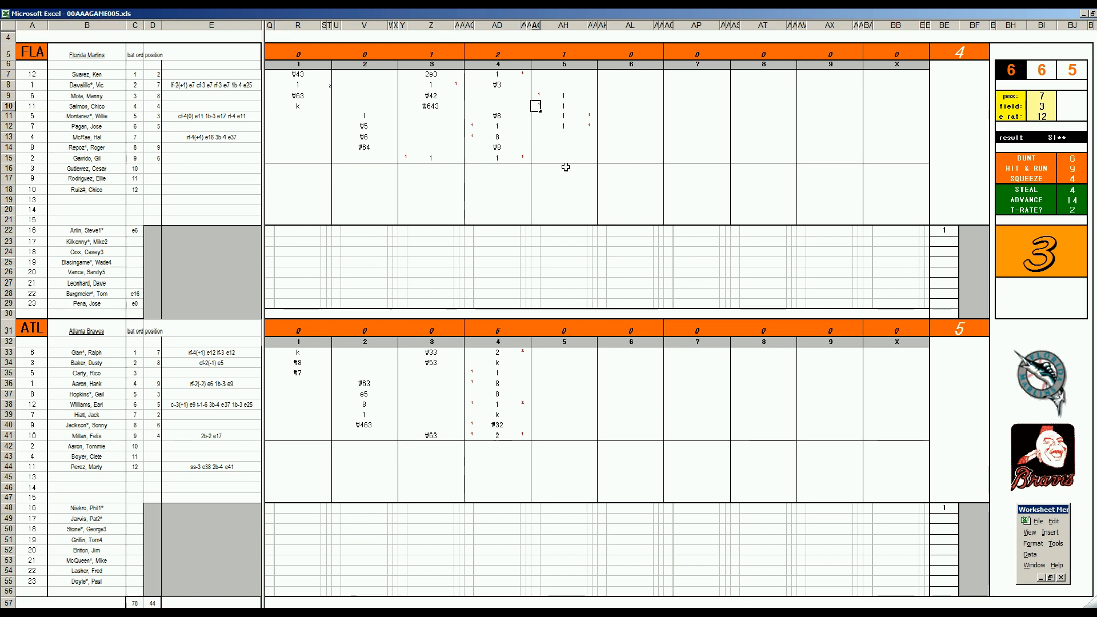
Enter ₩8 in AH13 and 8 in AH14 for Florida's next two batters
left_click(566, 139)
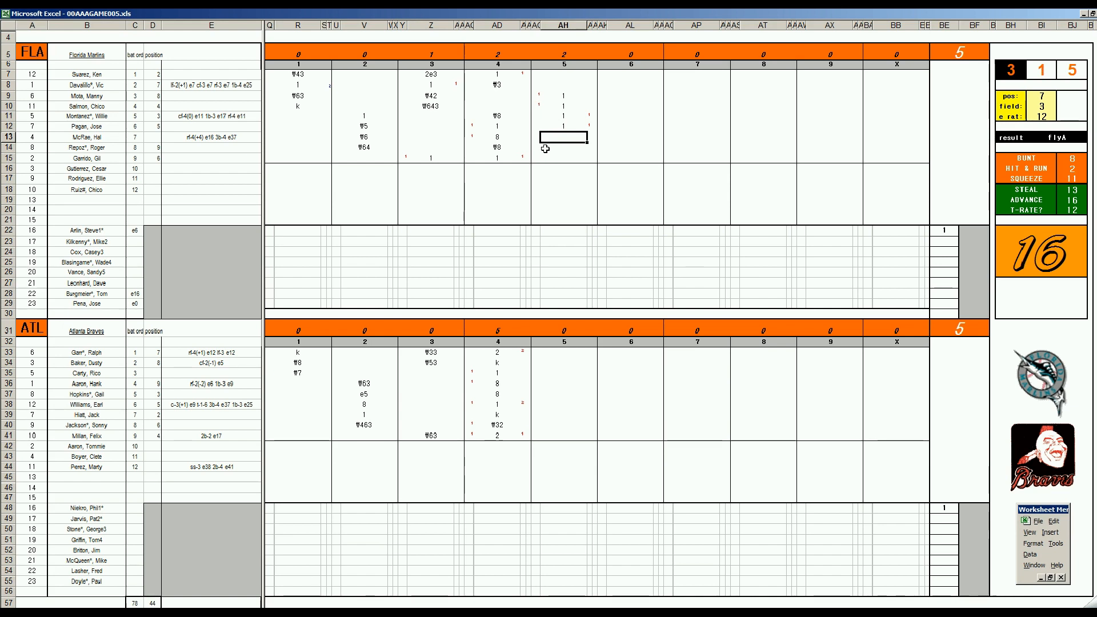
type("#8")
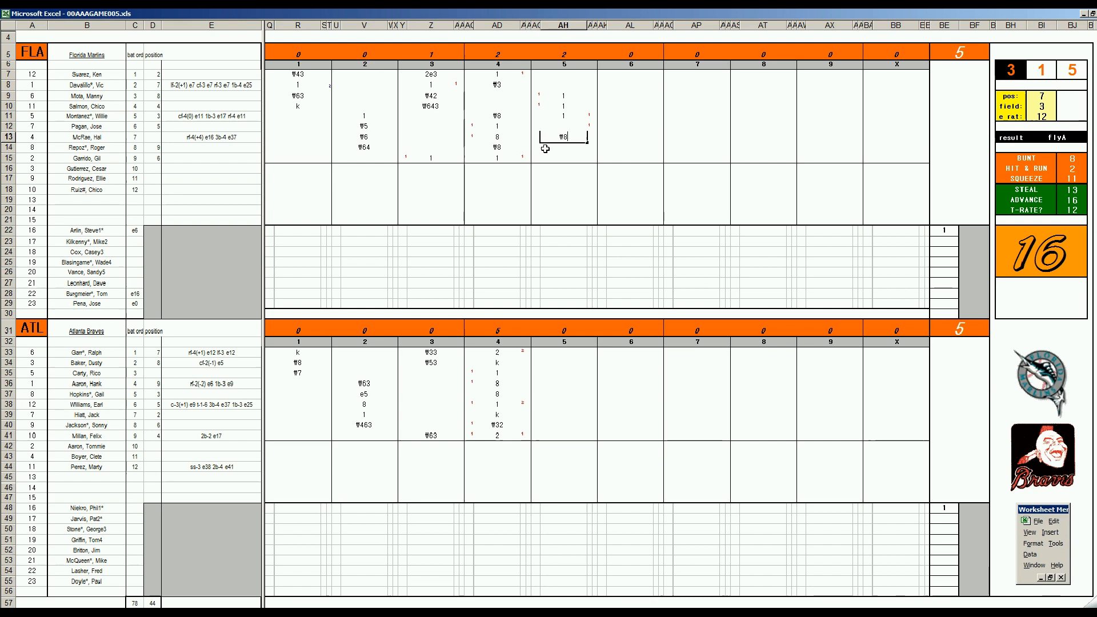
key("Return")
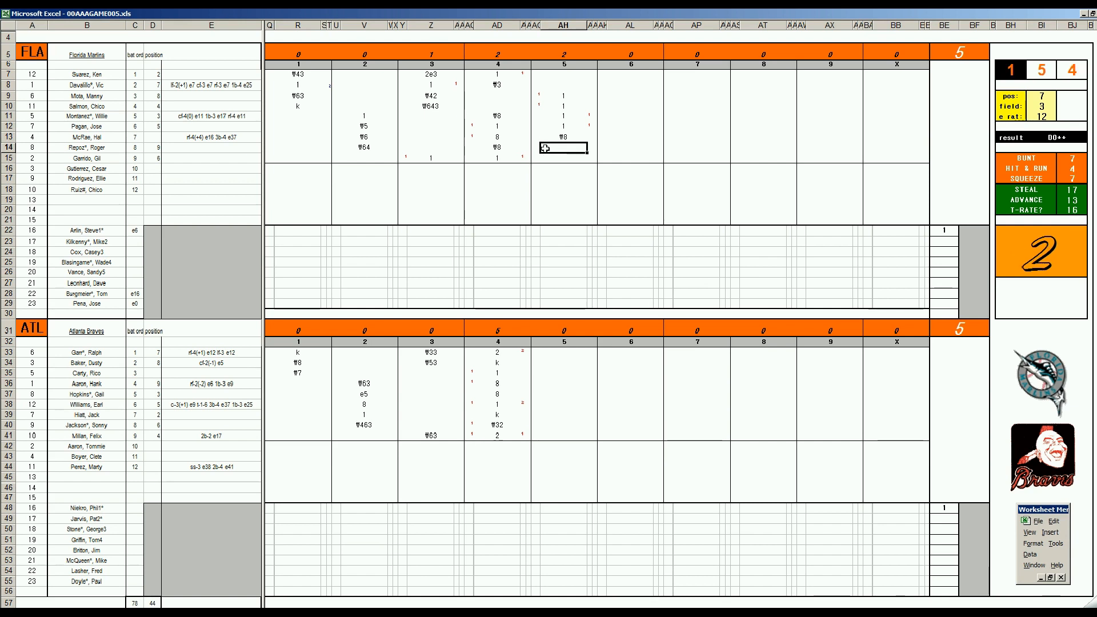
type("8")
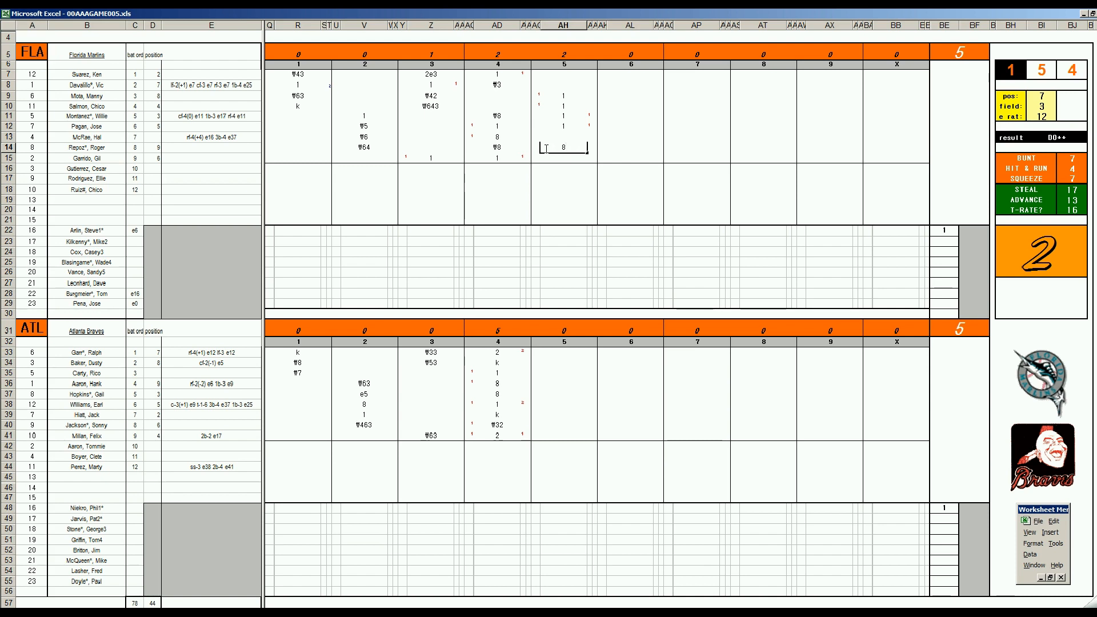
key("Return")
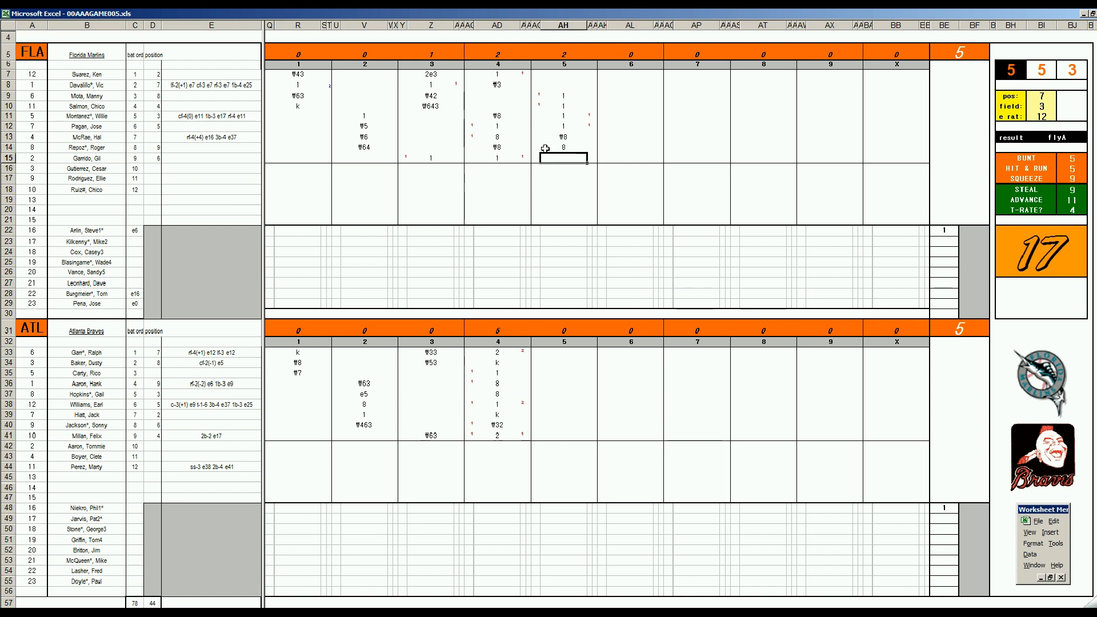
Enter 9 in AH15 with an RBI of 1 in AI15, mark the run with 1 in AG11, and select AH7
type("9")
key("Return")
type("1")
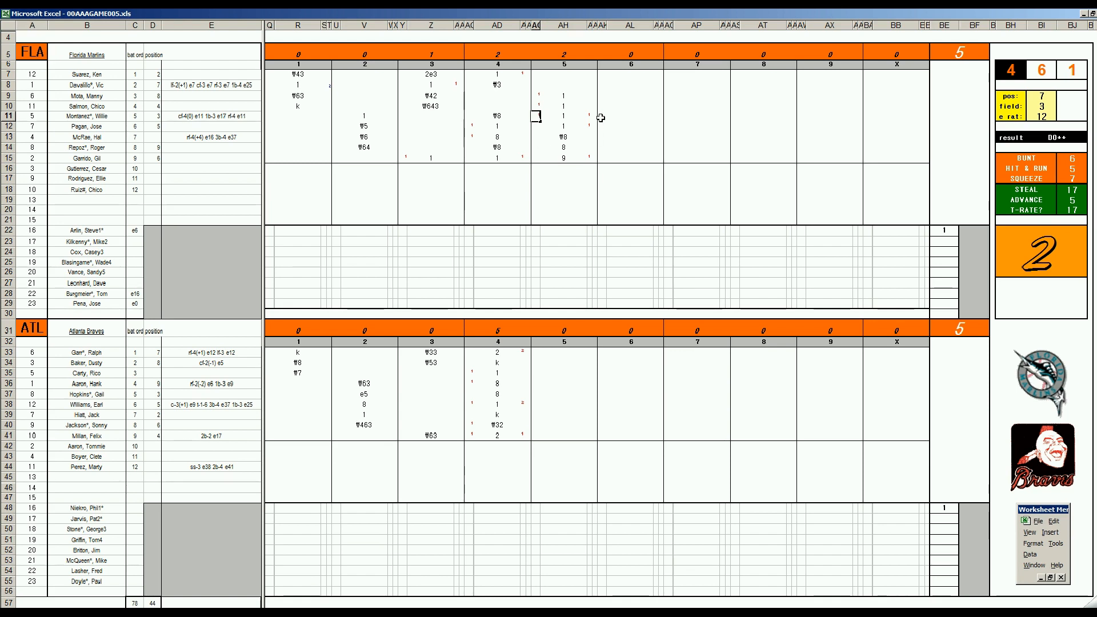
left_click(563, 75)
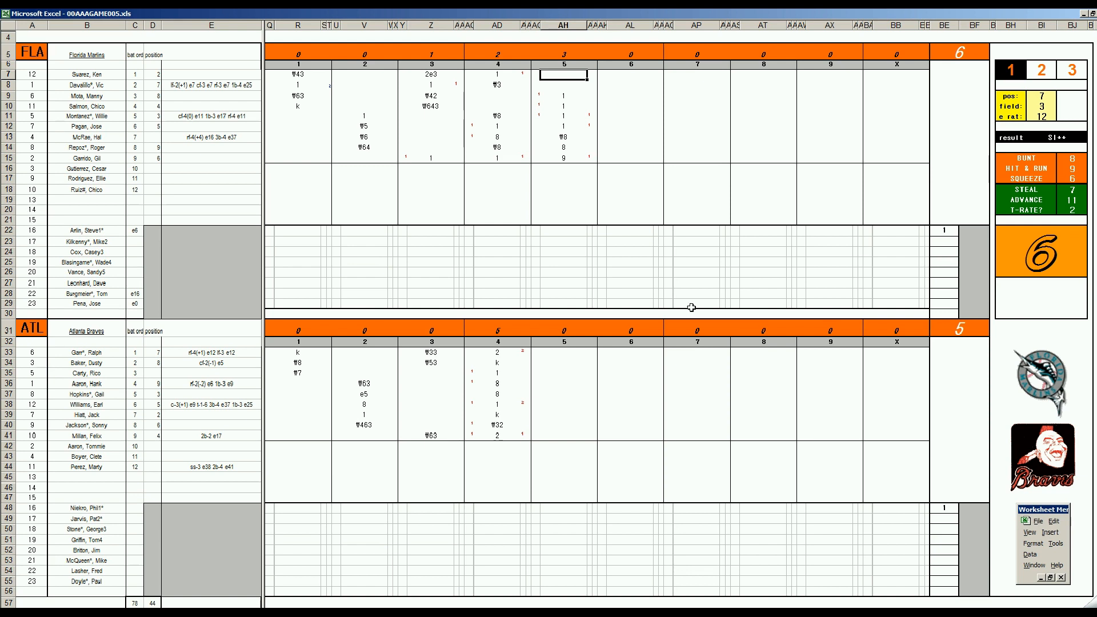
Enter 4 in AH7 with an RBI value of 3 in AI7, and mark the runs with 1 in AG12, AG14 and AG7
type("4")
key("Right")
type("3")
key("Left")
key("Left")
key("Down")
key("Down")
key("Down")
key("Down")
key("Down")
type("1")
key("Down")
key("Down")
type("1")
key("Up")
key("Up")
key("Up")
key("Up")
key("Up")
key("Up")
key("Up")
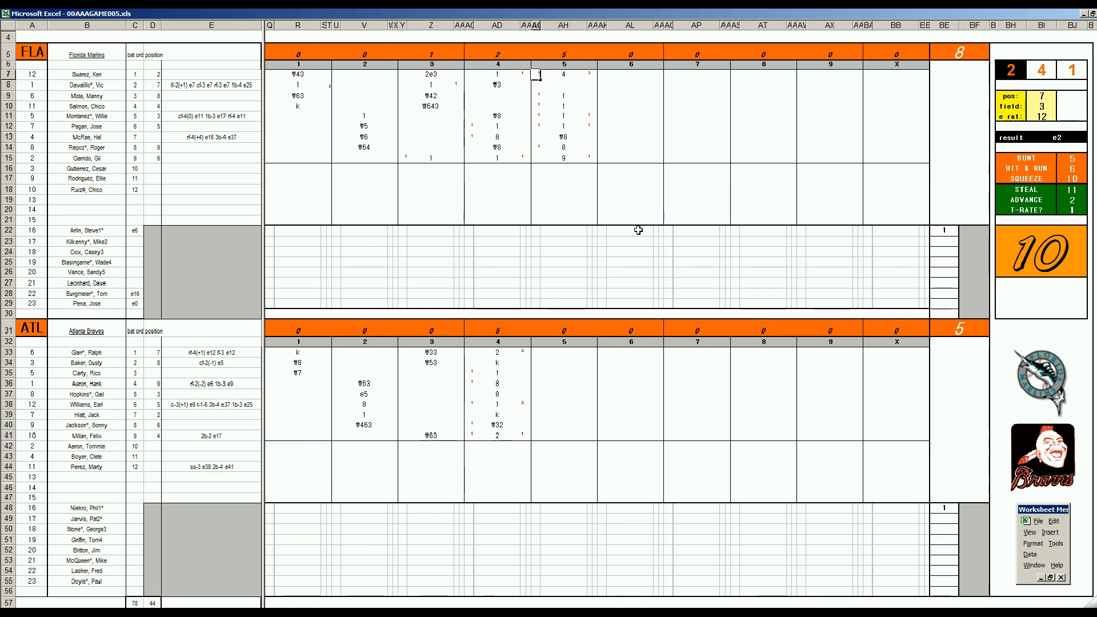
key("Return")
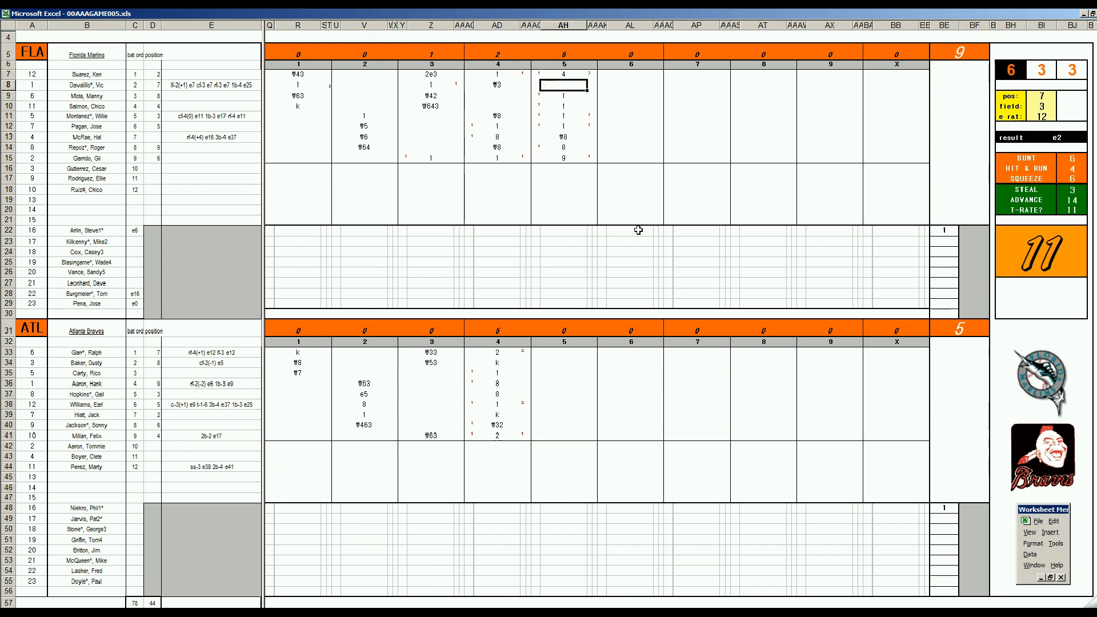
Enter 1 in AH8 for Florida's next batter, and record the Atlanta starter's innings pitched as +14/3 in BF48
type("1")
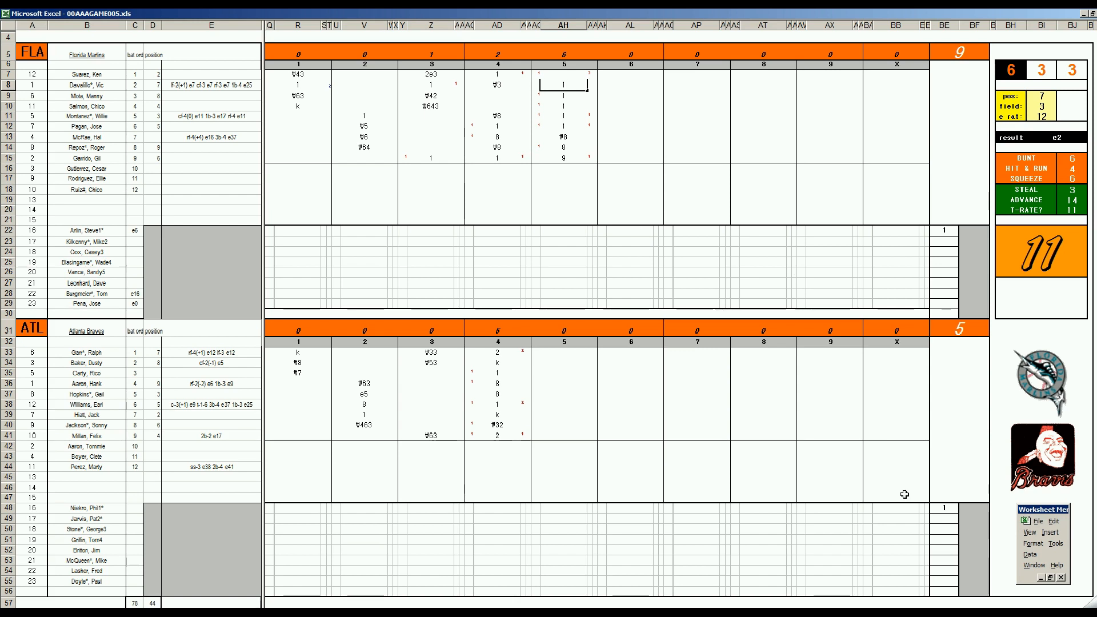
left_click(967, 506)
type("+14/3")
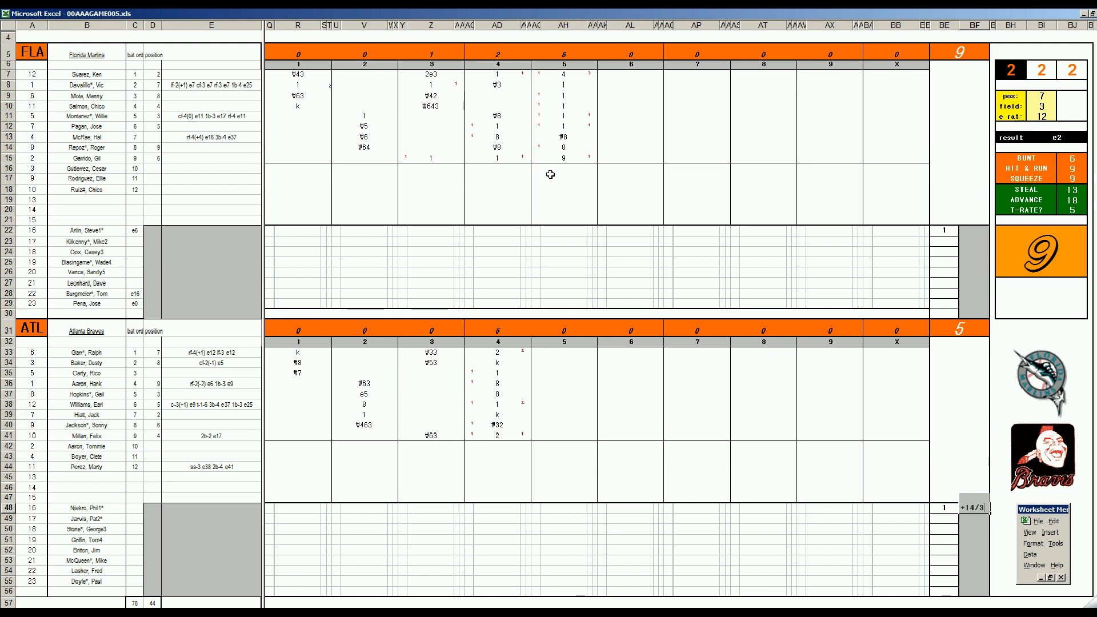
key("Return")
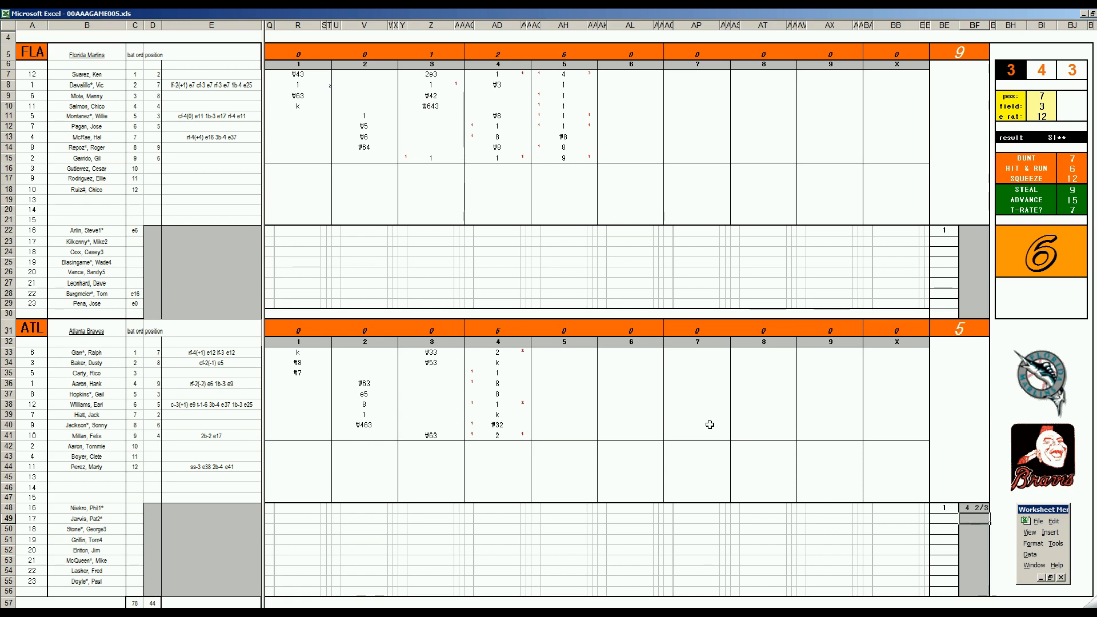
Record Atlanta's relief pitcher in row 53 with 5 in BE53 and an entry mark in AL53, and enter ₩9 in AL9
key("Down")
key("Down")
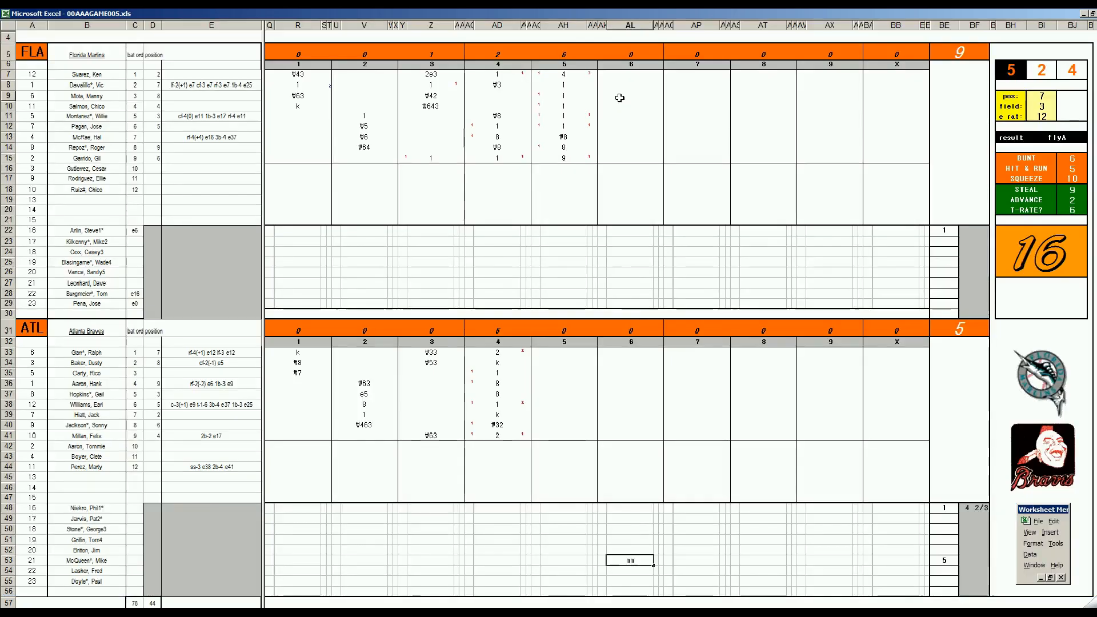
left_click(620, 98)
key("Up")
key("Down")
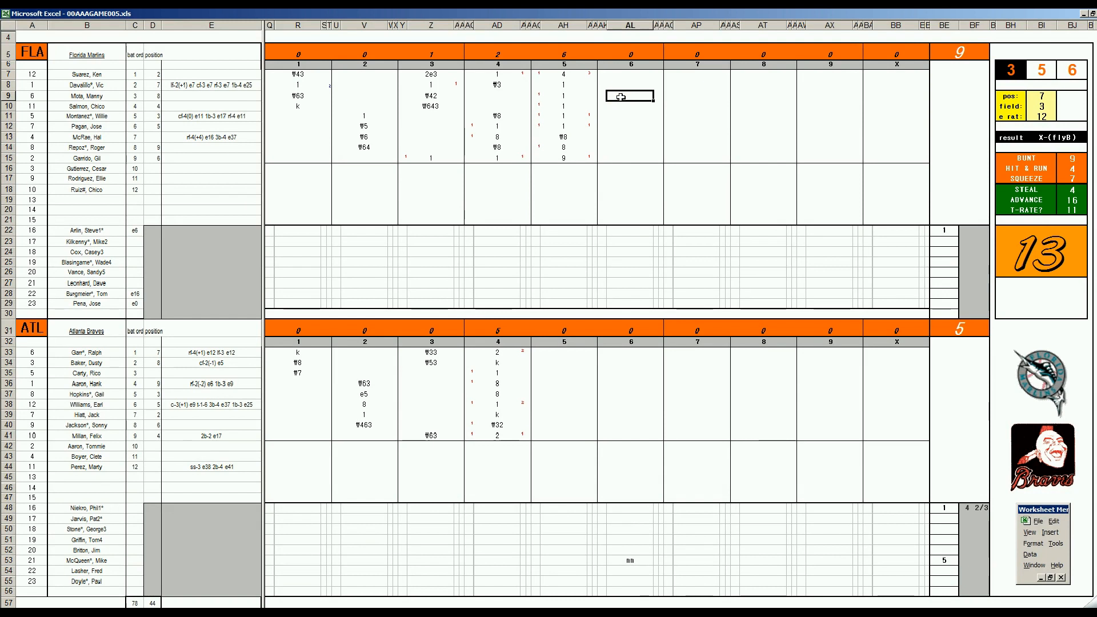
type("#9")
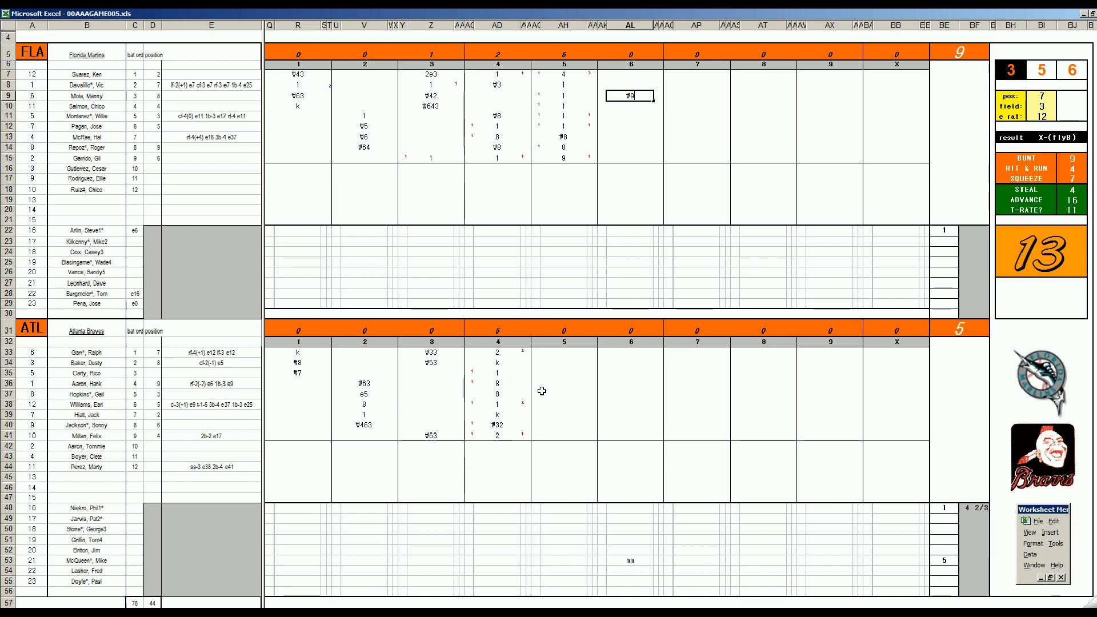
Set the fielding lookup to position 6 and error rating 20
left_click(554, 374)
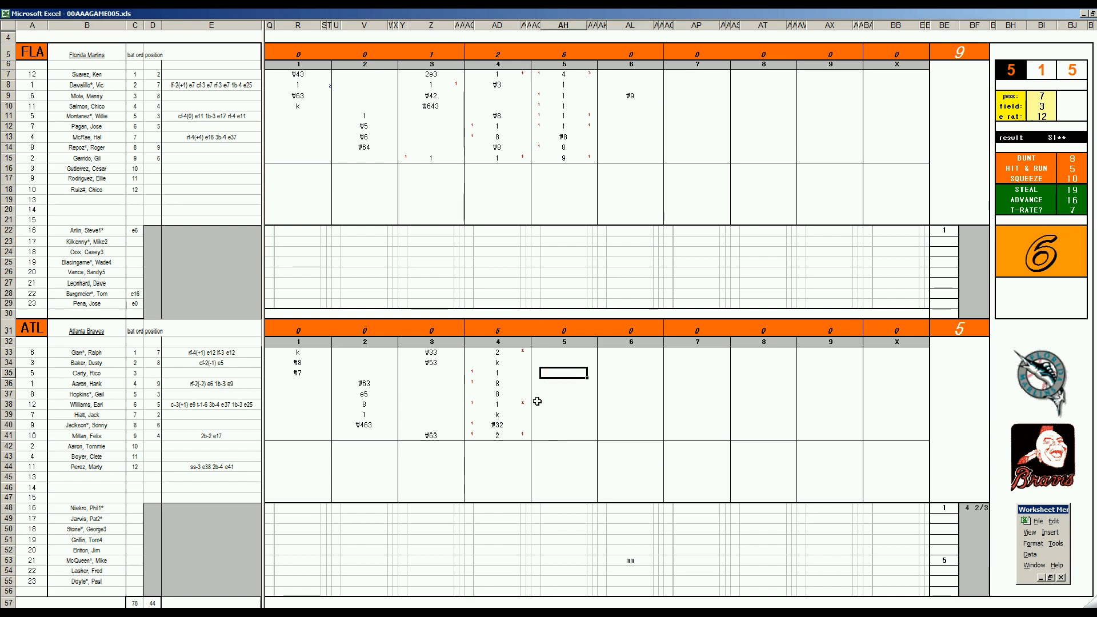
key("ctrl+q")
type("6")
key("Return")
key("Return")
type("20")
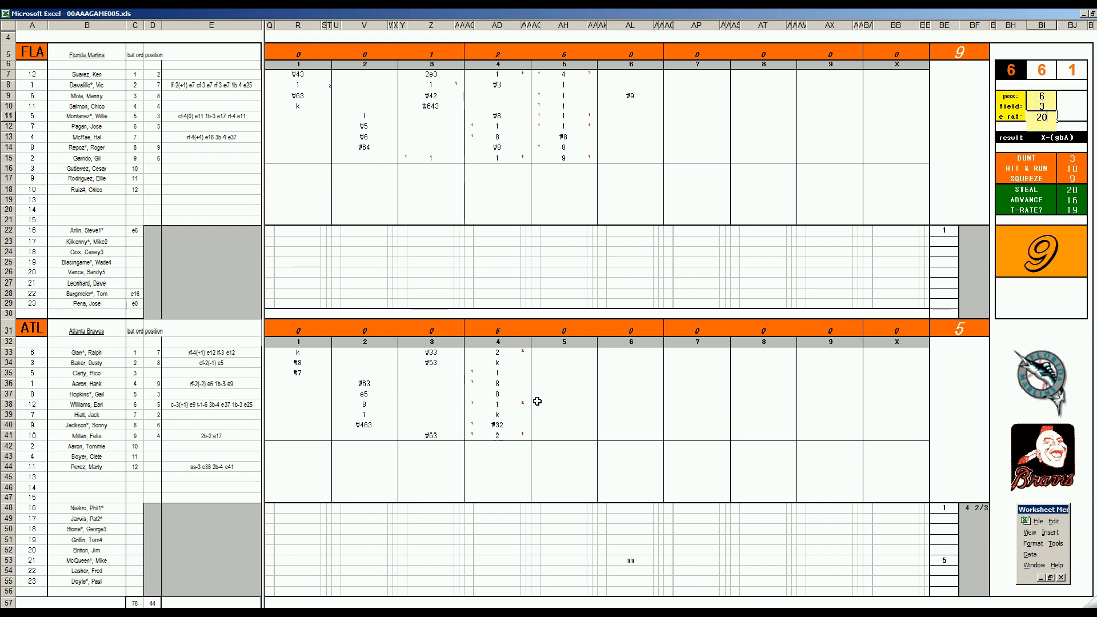
key("Return")
Enter 1 in AH35 and 8 in AH36 for Atlanta's first two batters of the fifth inning
left_click(570, 380)
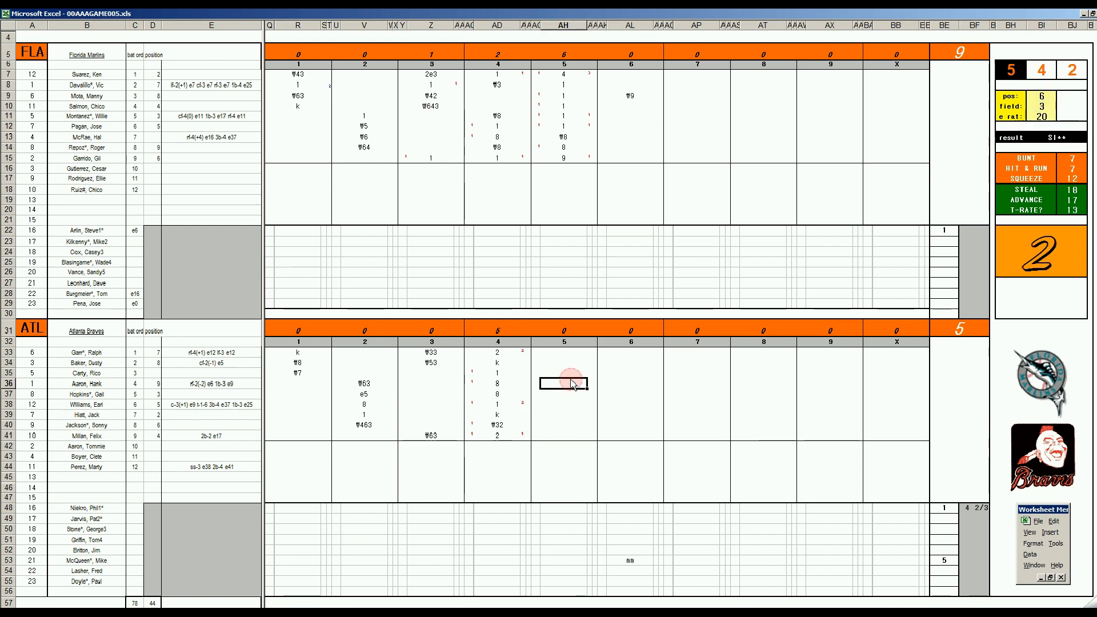
key("Up")
type("1")
key("Return")
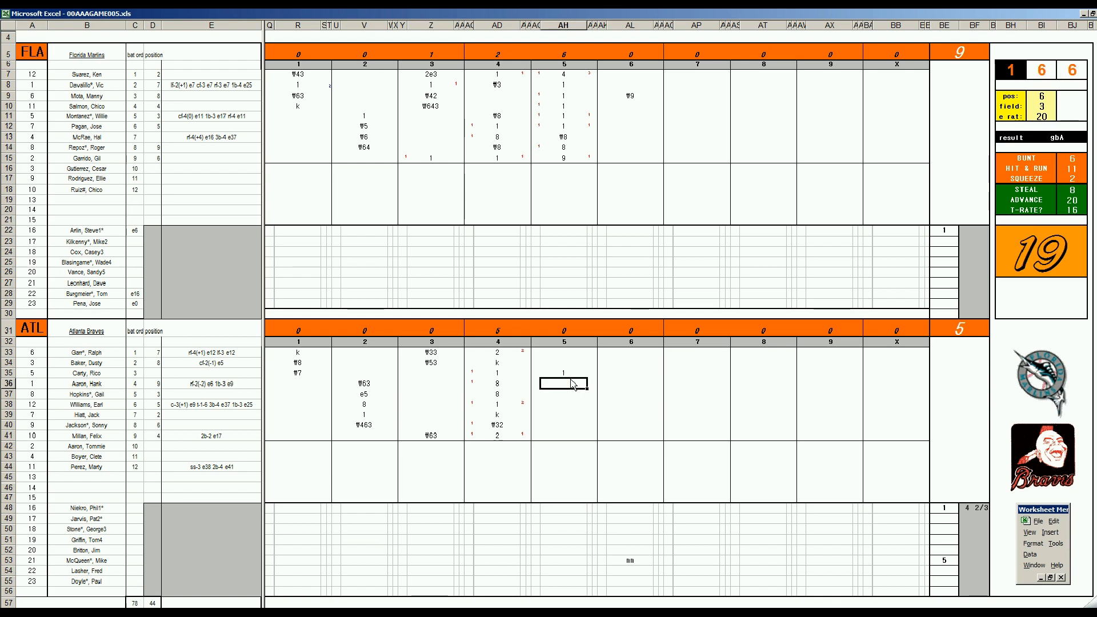
type("8")
key("Return")
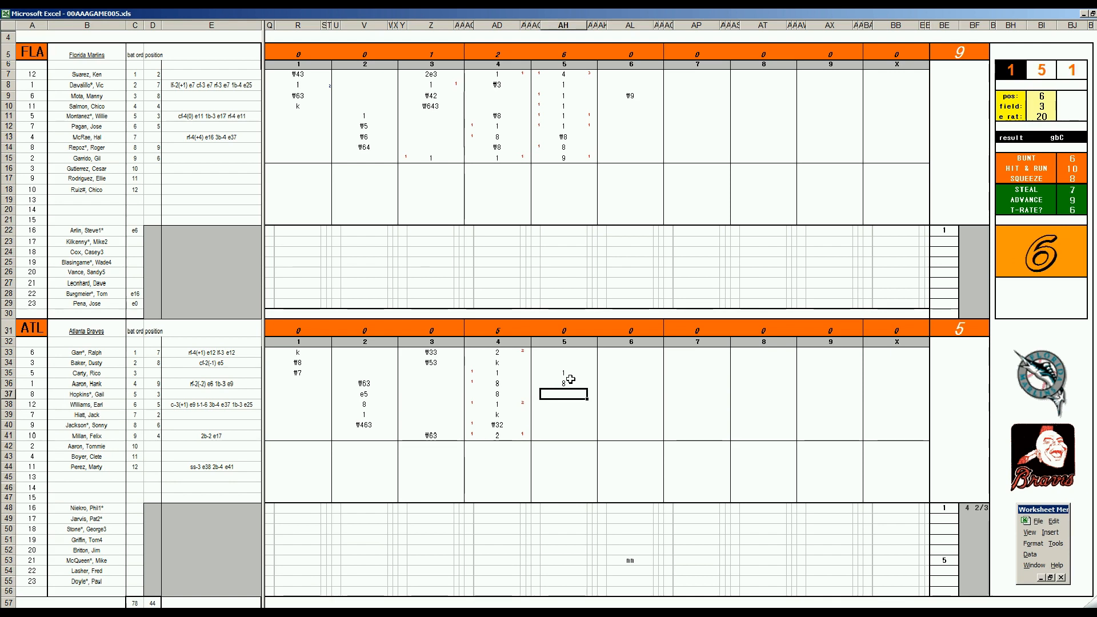
Enter 1 in AH37 with an RBI of 1 in AI37, and mark the run with 1 in AG35
type("1")
key("Right")
type("1")
key("Left")
key("Left")
key("Up")
key("Up")
type("1")
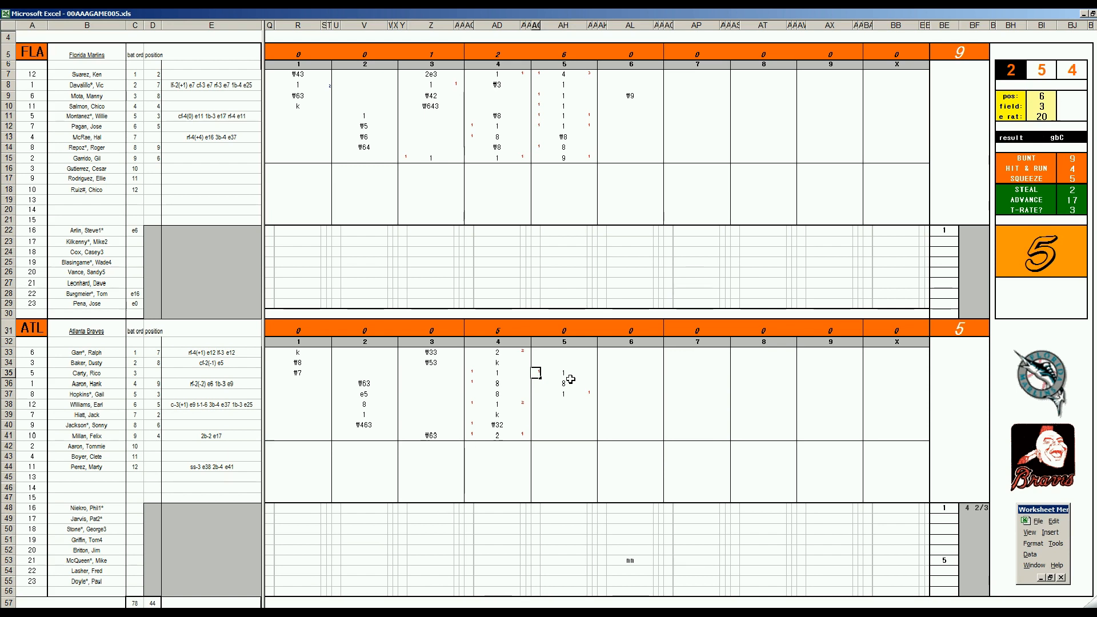
Enter 9 in AH38 with an RBI of 1 in AI38, and mark the run with 1 in AG36
key("Right")
key("Down")
key("Down")
key("Down")
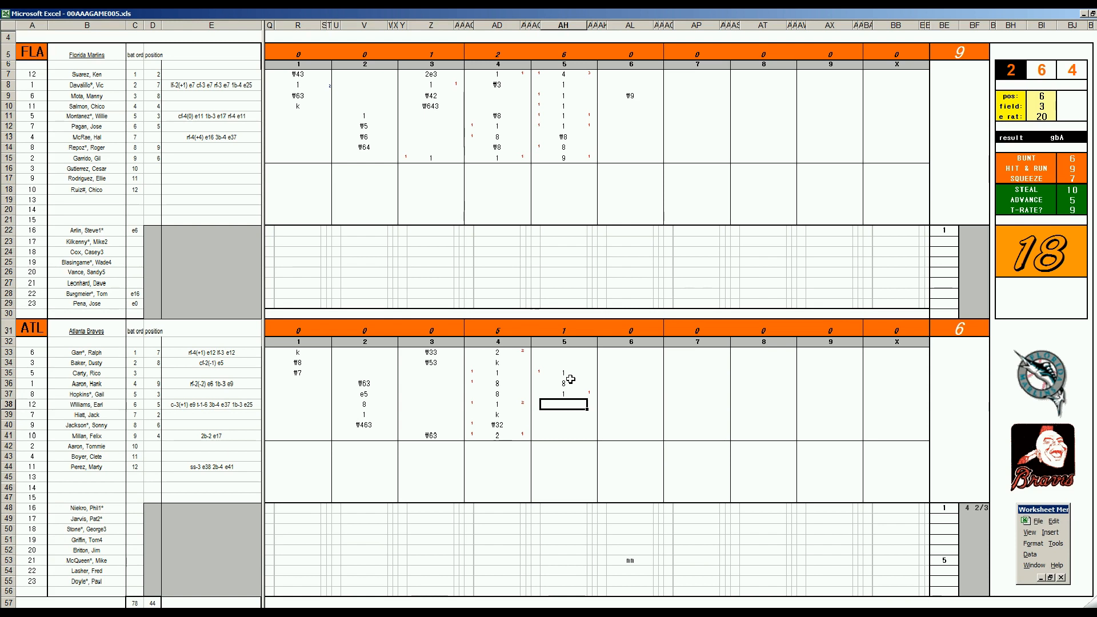
type("9")
key("Right")
type("1")
key("Left")
key("Left")
key("Up")
key("Up")
type("1")
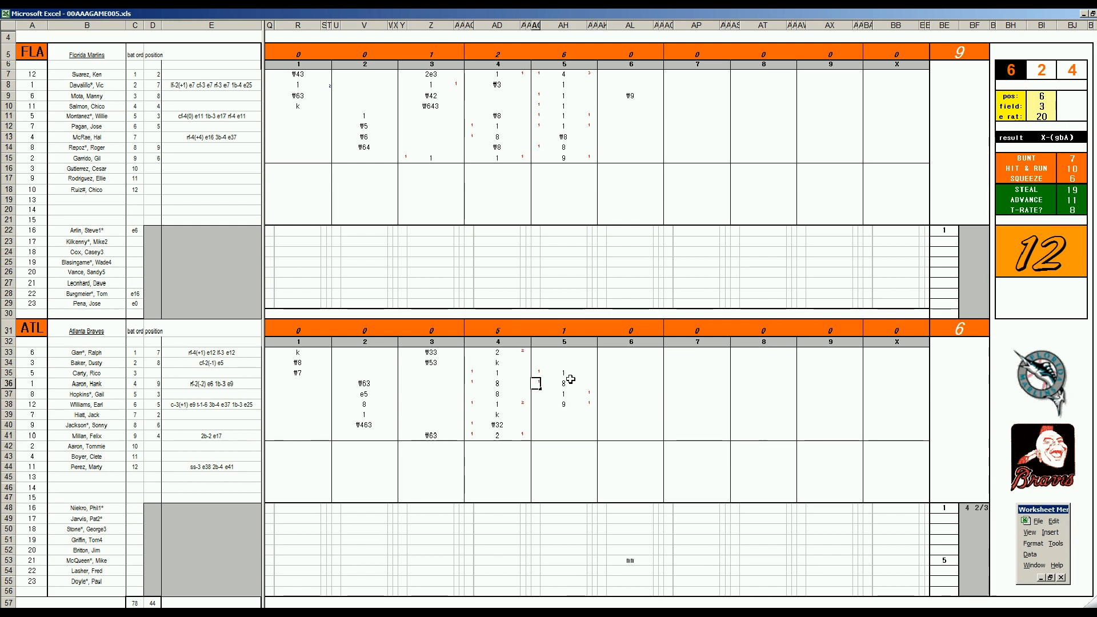
Enter ₩7 in AH39 and ₩63 in AH40 for Atlanta's outs in the fifth inning
key("Right")
key("Down")
key("Down")
key("Down")
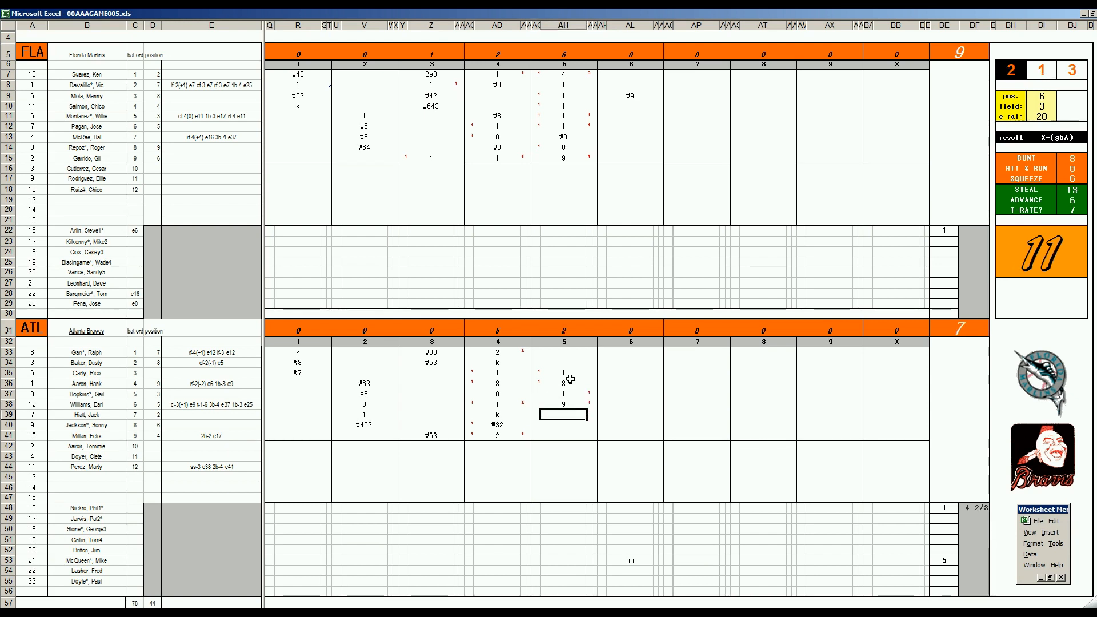
type("#7")
key("Return")
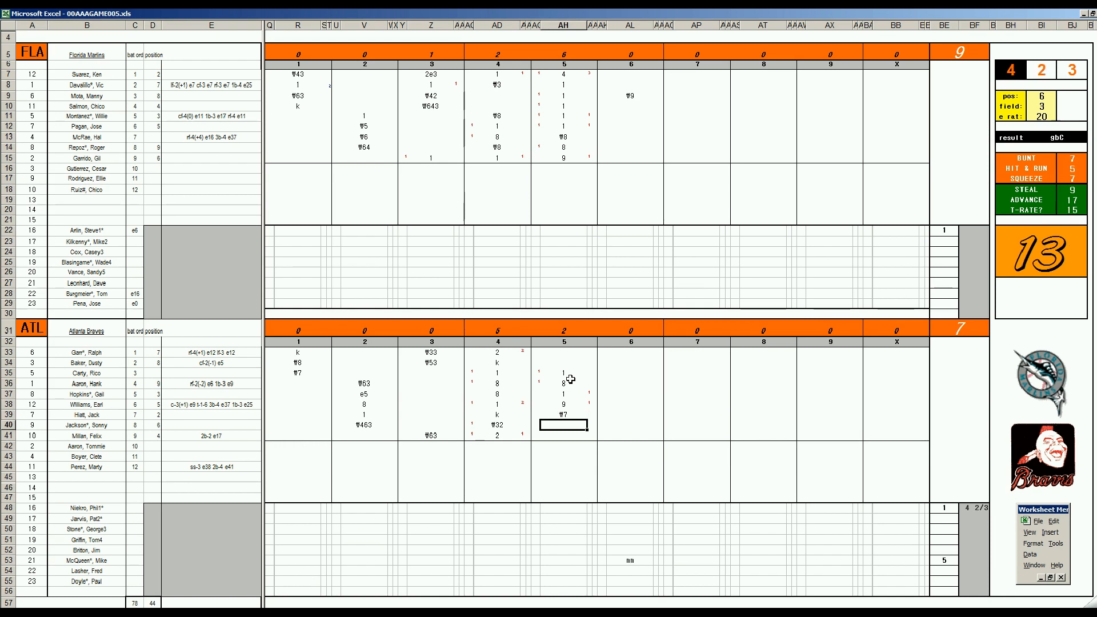
key("ctrl+q")
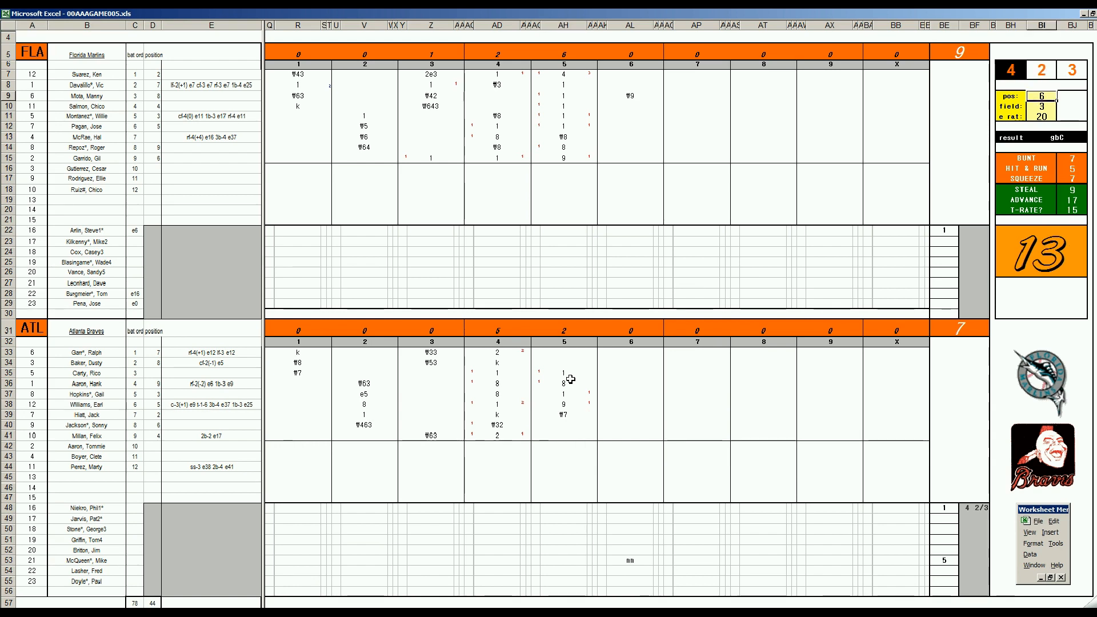
key("Down")
left_click(570, 423)
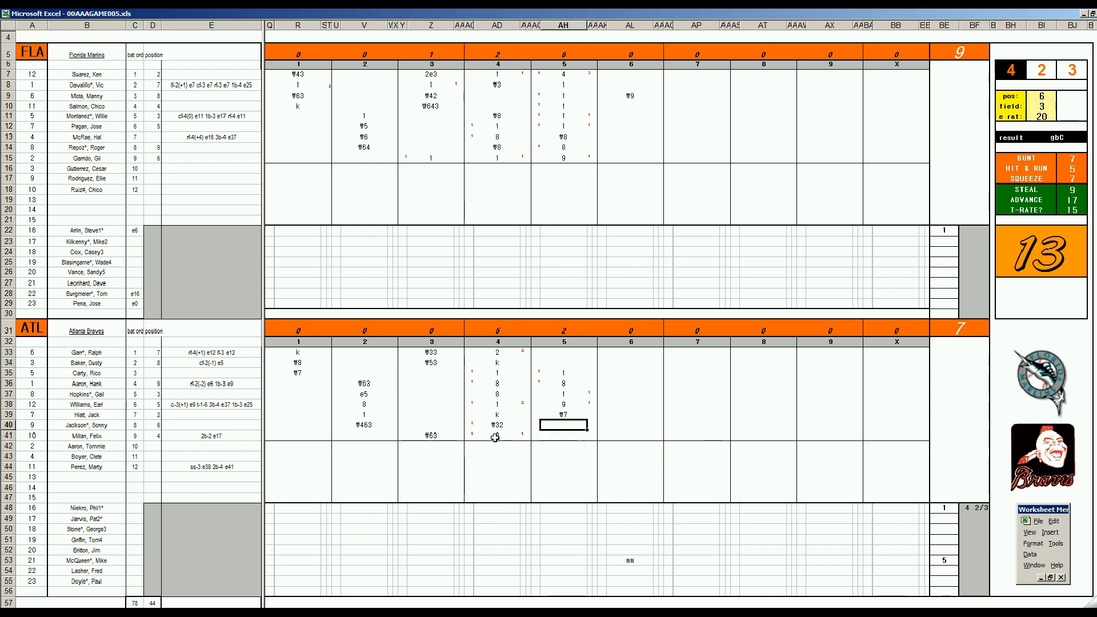
type("#63")
Set the fielding lookup to position 4 and enter ₩43 in AL10 for Florida's sixth inning
left_click(624, 104)
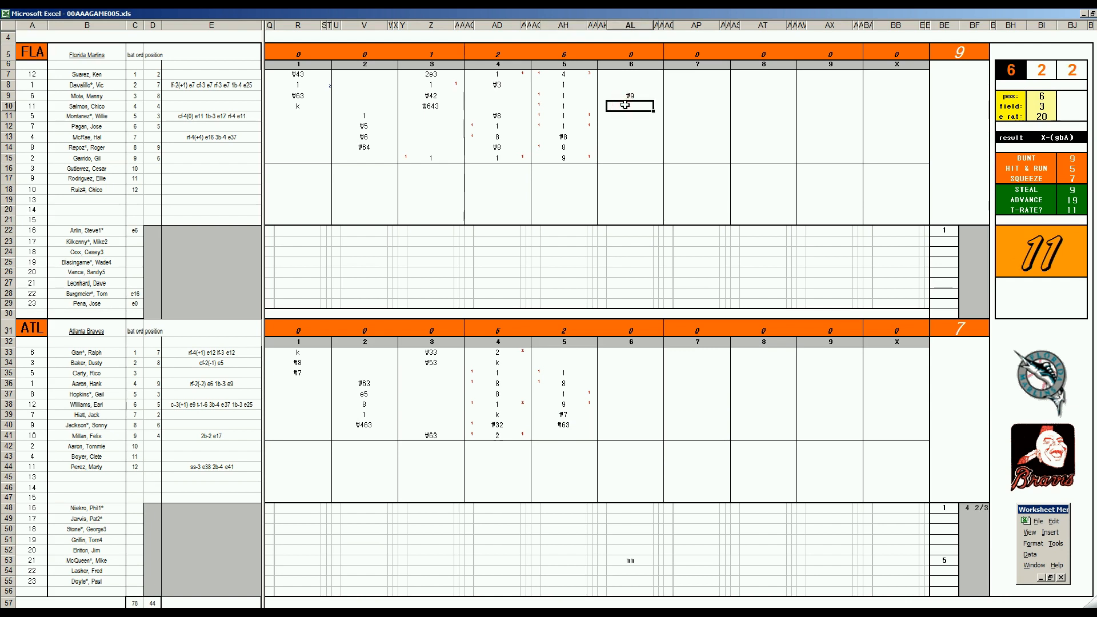
key("ctrl+q")
type("4")
key("Return")
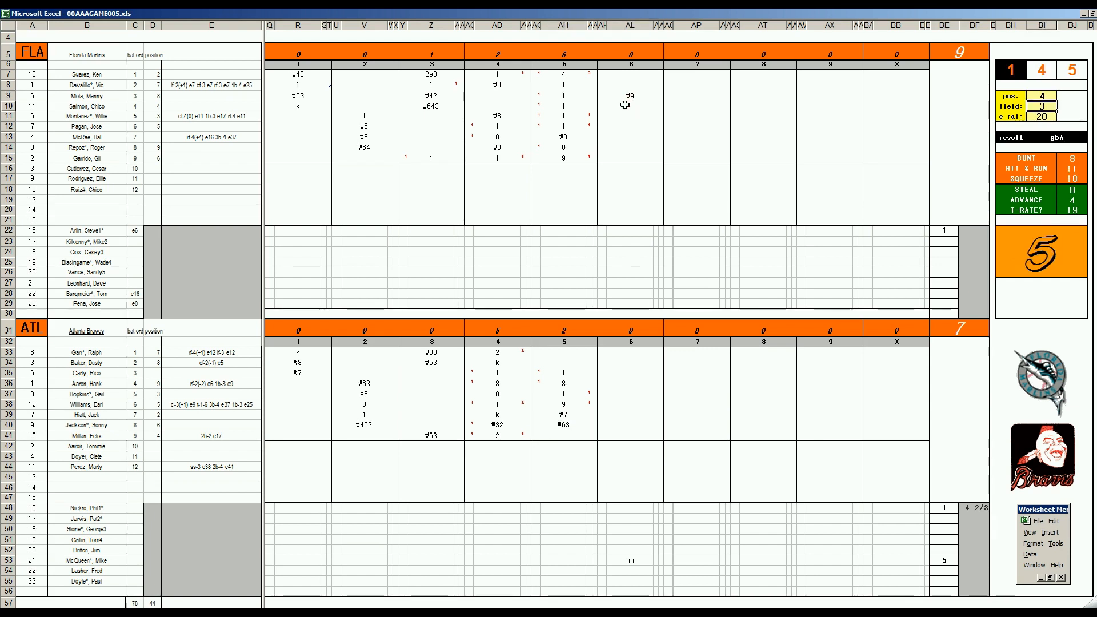
left_click(625, 105)
type("#43")
key("Return")
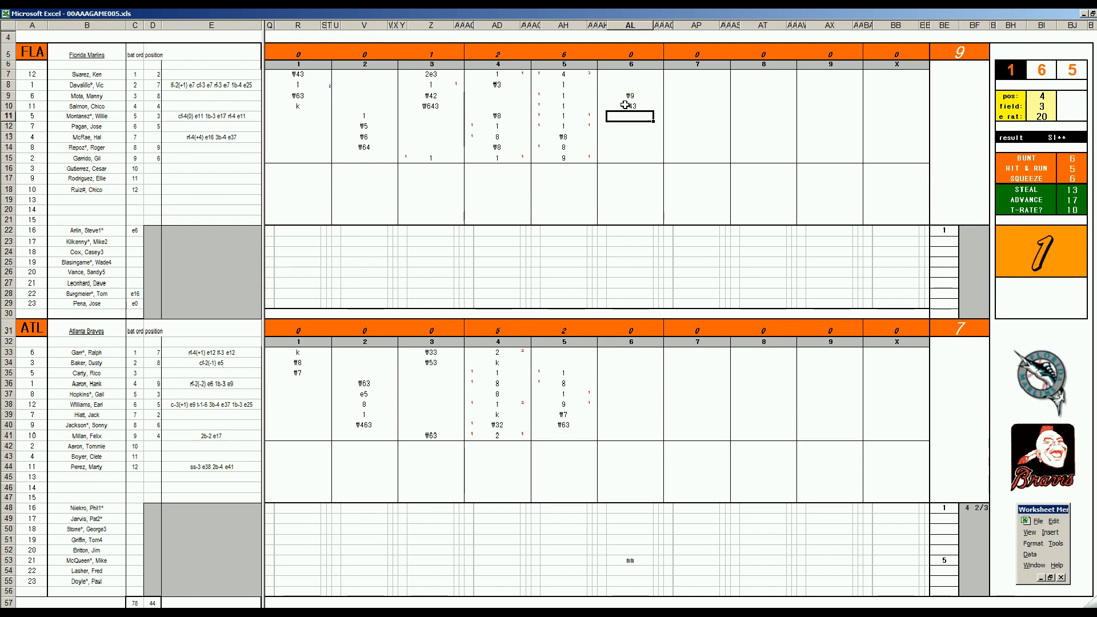
Enter ₩53 in AL11 and k in AL12 for Florida's next two batters
type("#53")
key("Return")
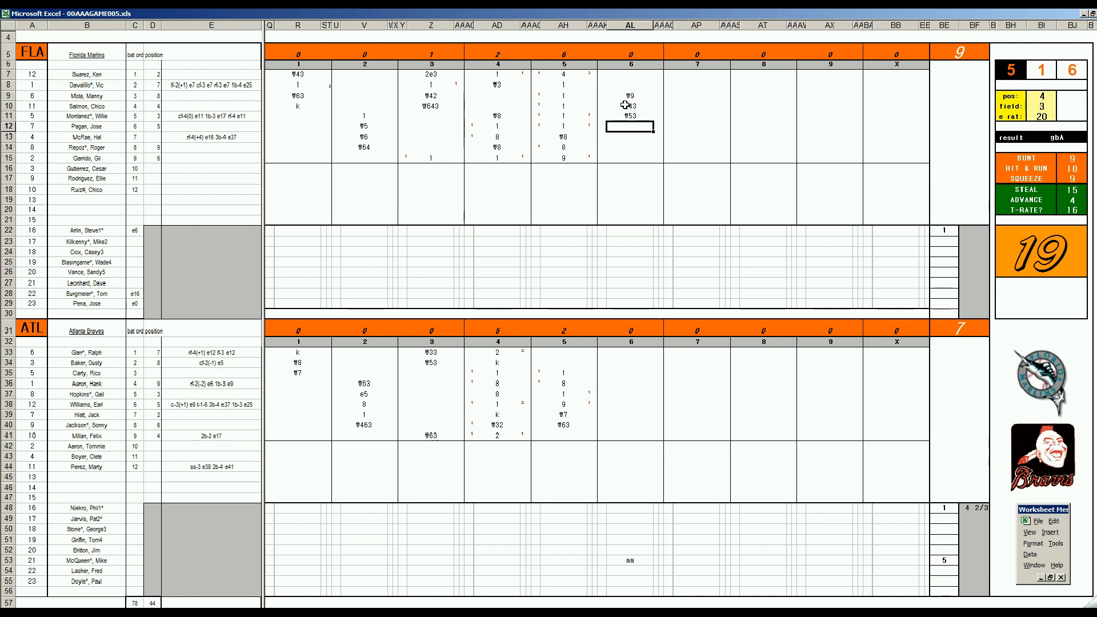
type("k")
Set the fielding lookup to position 5, fielding rating 3 and error rating 37
left_click(626, 433)
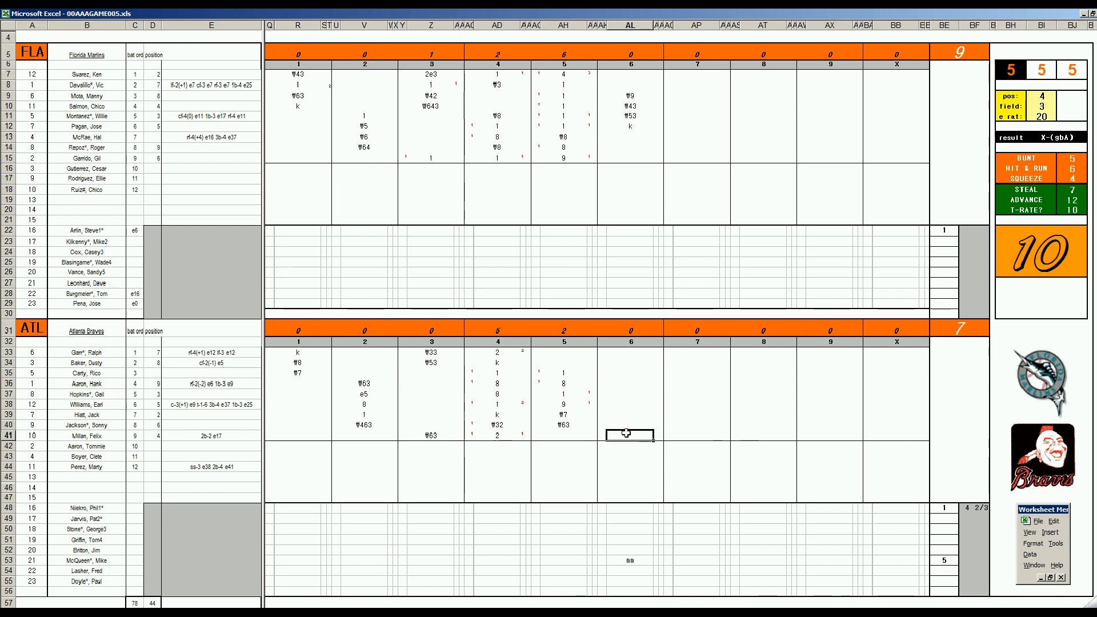
key("ctrl+q")
type("5")
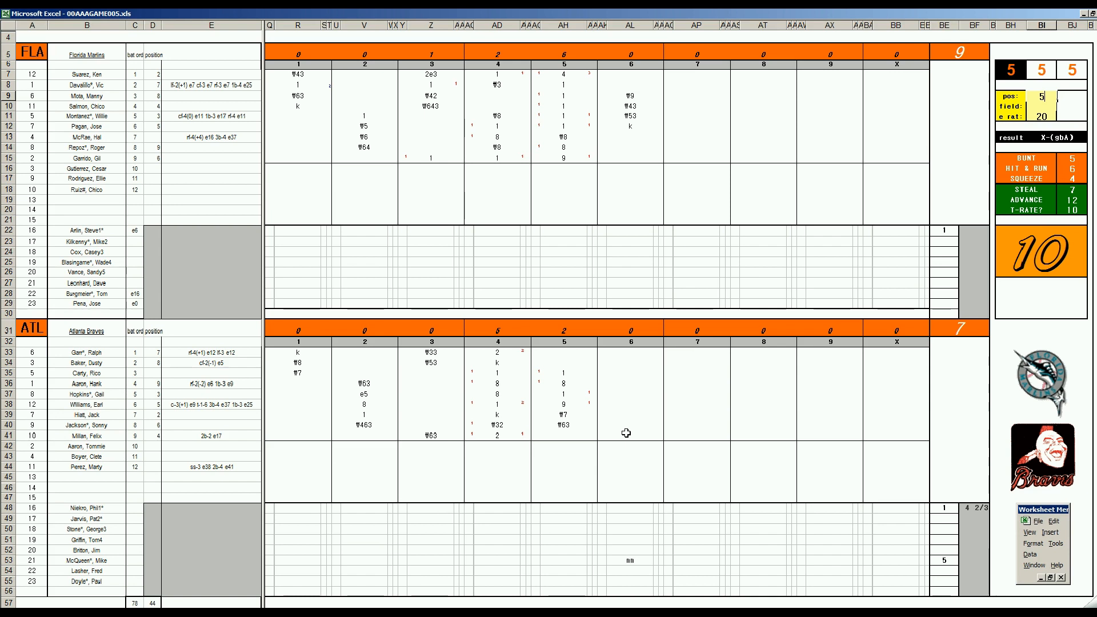
key("Return")
type("3")
key("Return")
type("37")
key("Return")
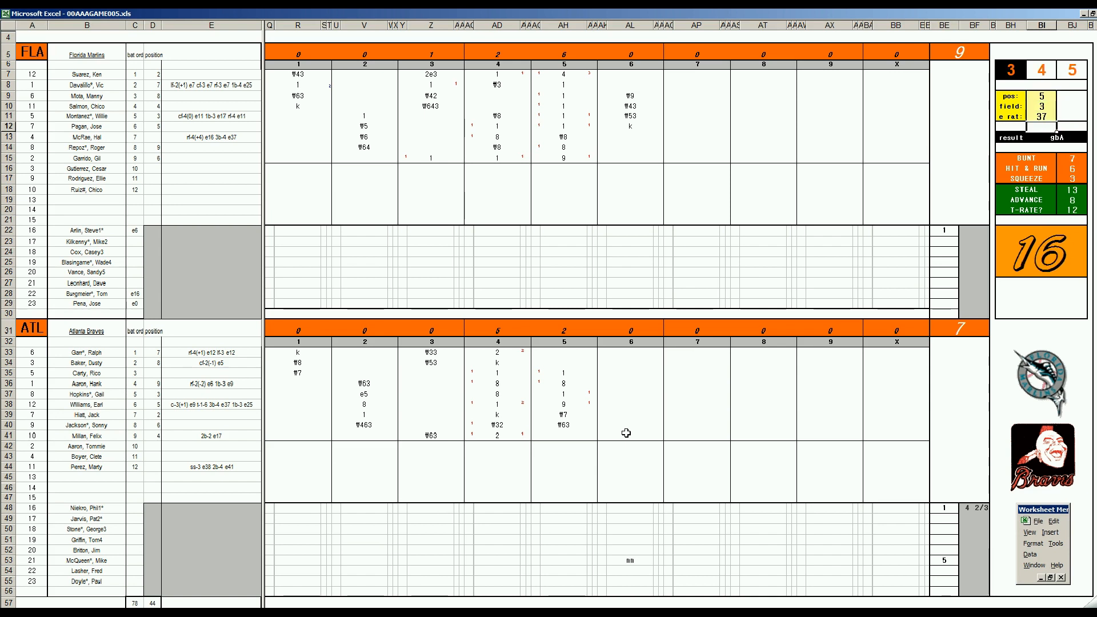
Enter Atlanta's sixth-inning results: ₩53 in AL41, 1 in AL33 and ₩643 in AL34
left_click(622, 435)
type("\\53")
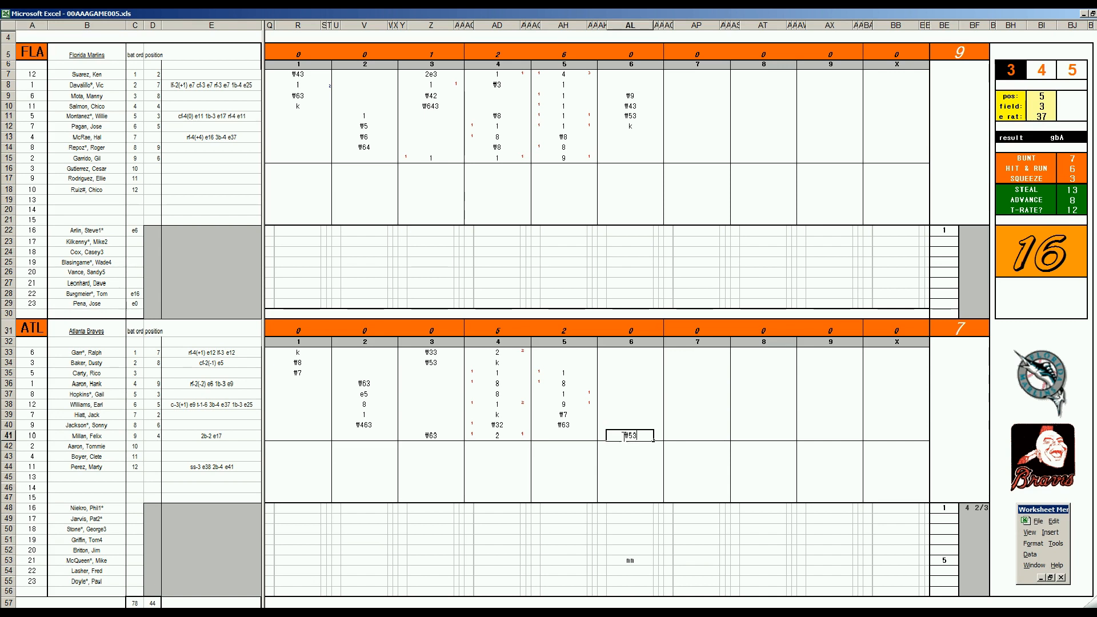
key("Up")
key("Up")
key("Up")
key("Up")
key("Up")
key("Up")
key("Up")
key("Up")
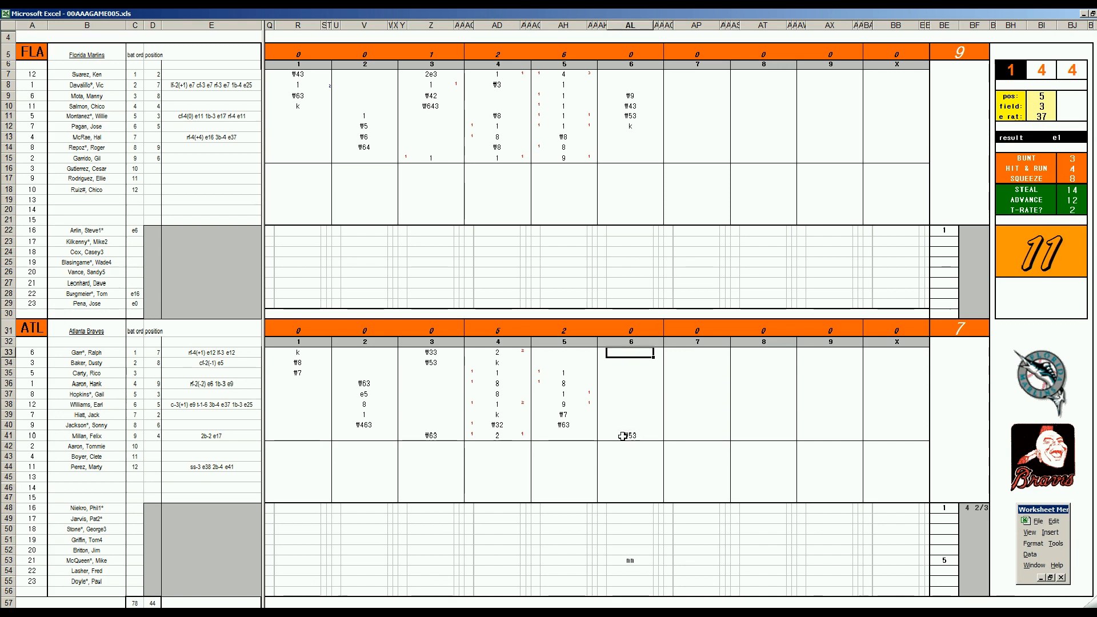
type("1")
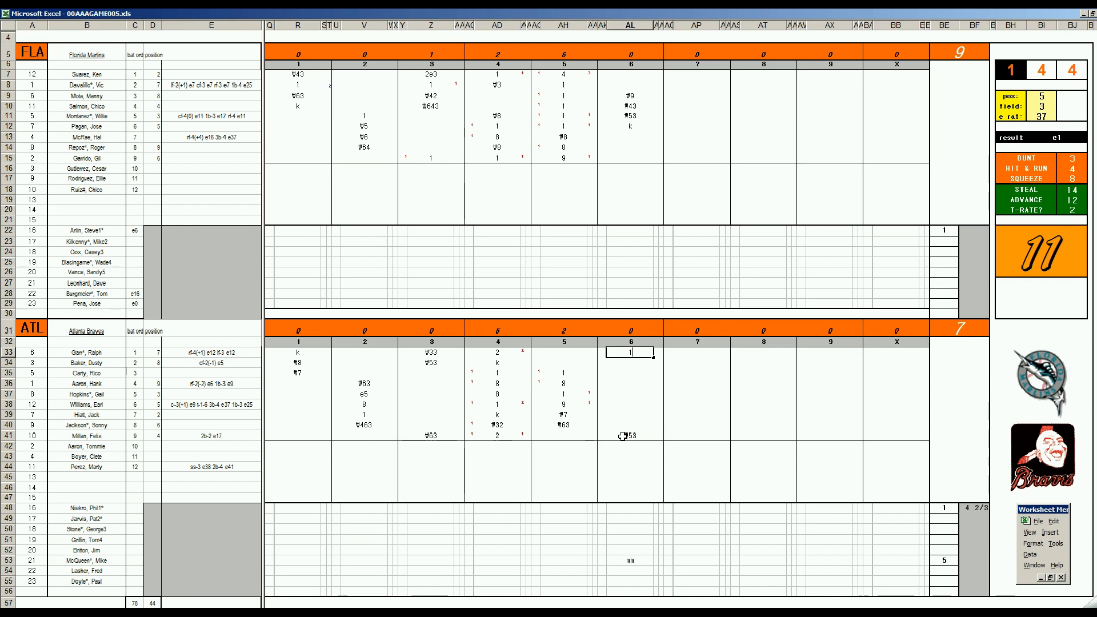
key("Return")
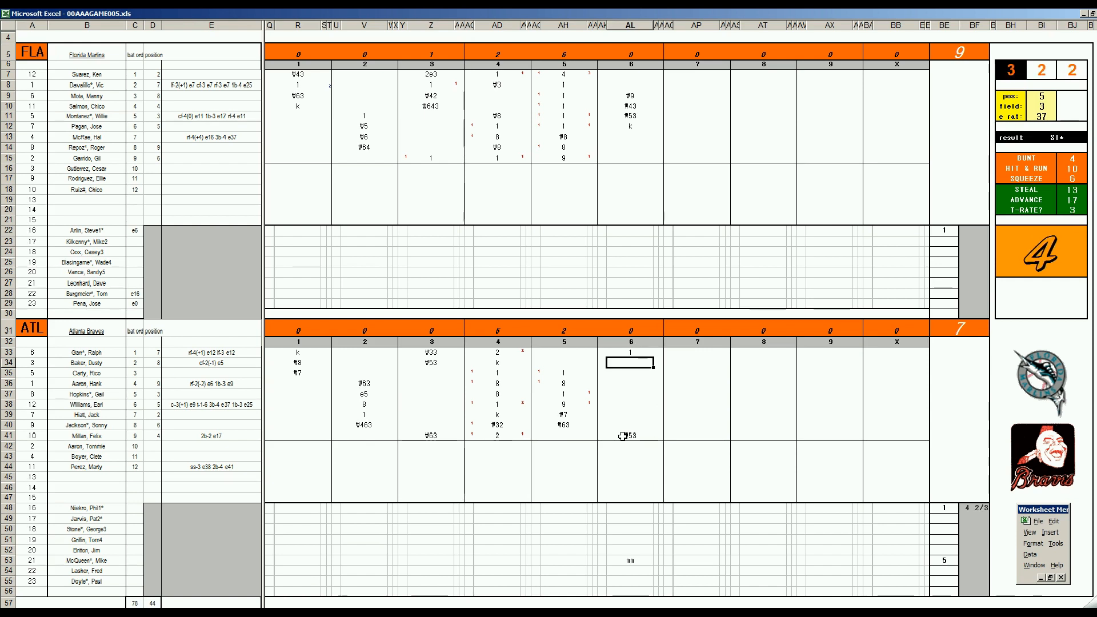
type("\\643")
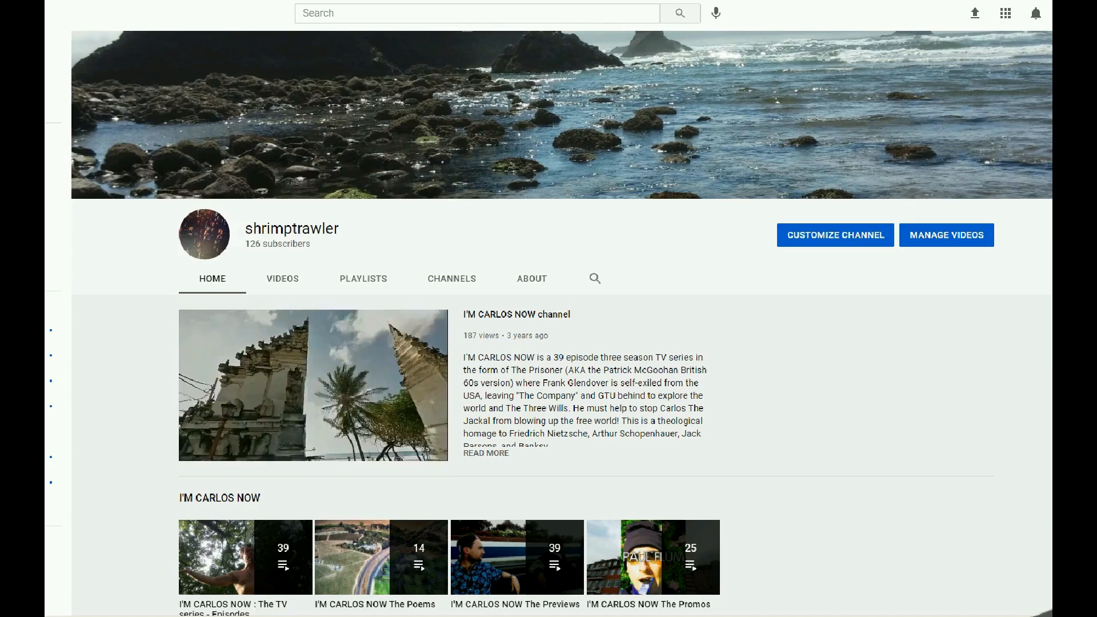
Switch to the YouTube channel page and browse its playlists down to the STRAT-O-MATIC BASEBALL section
scroll(560, 324, "down", 1)
scroll(560, 324, "down", 5)
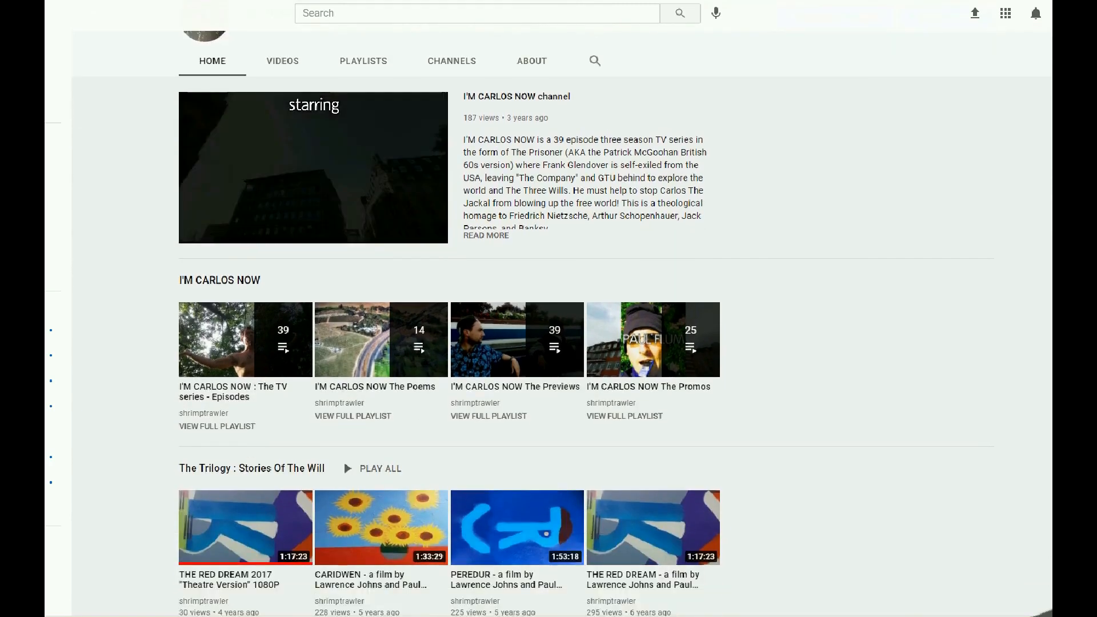
scroll(560, 324, "down", 4)
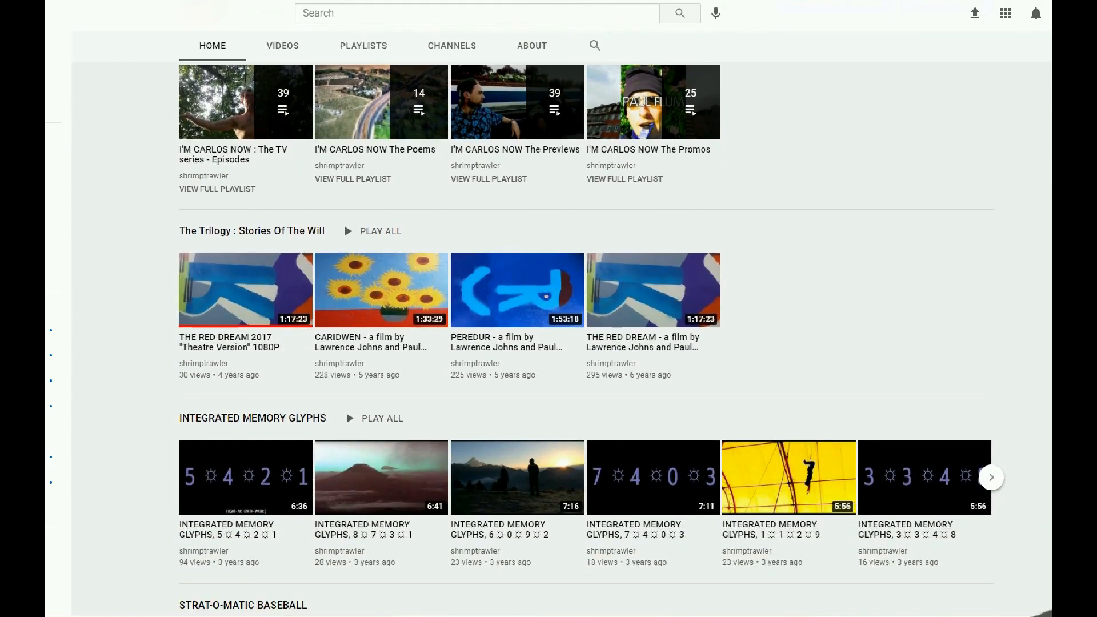
scroll(561, 324, "down", 1)
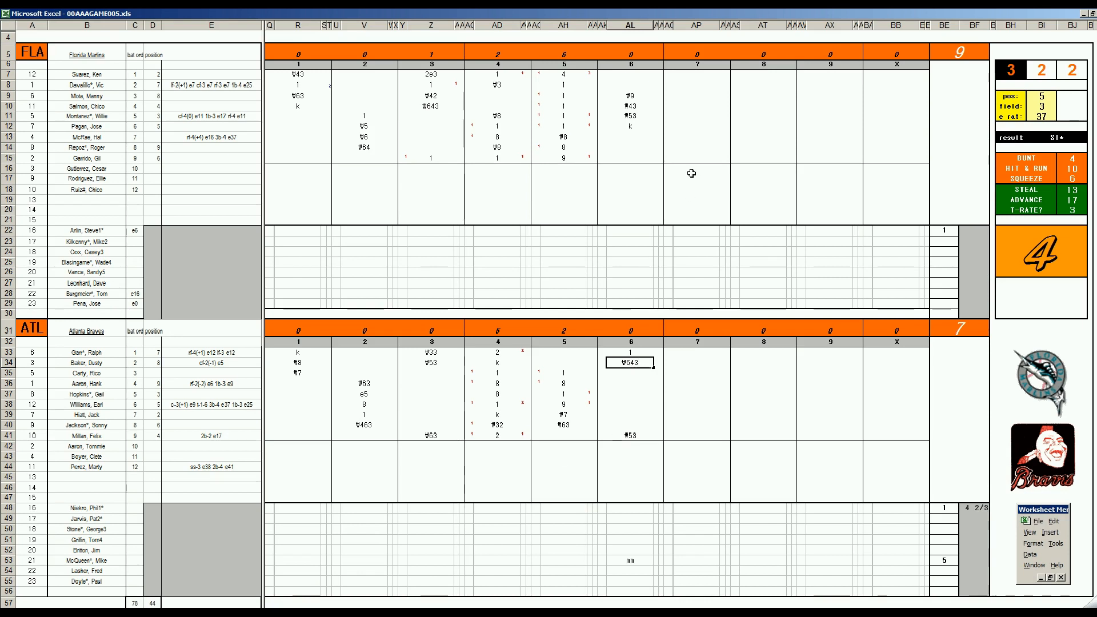
Back in the score sheet, enter 8, ₩463 and ₩43 in AP13:AP15, and record 2 1/3 innings for Atlanta's reliever in BF53
left_click(688, 141)
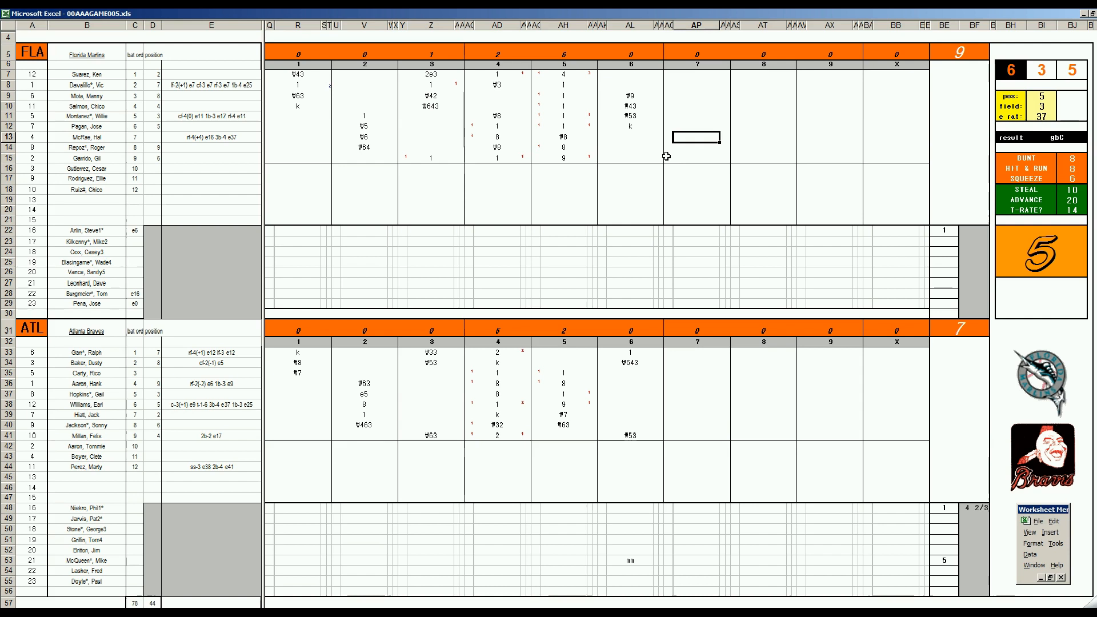
type("8")
key("Return")
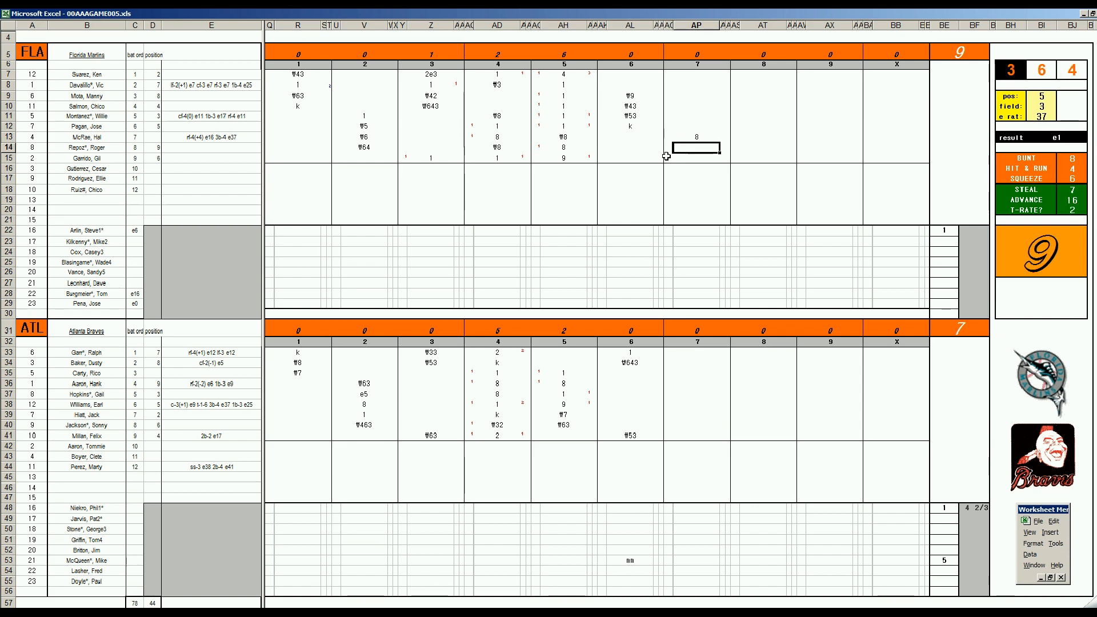
type("\\463")
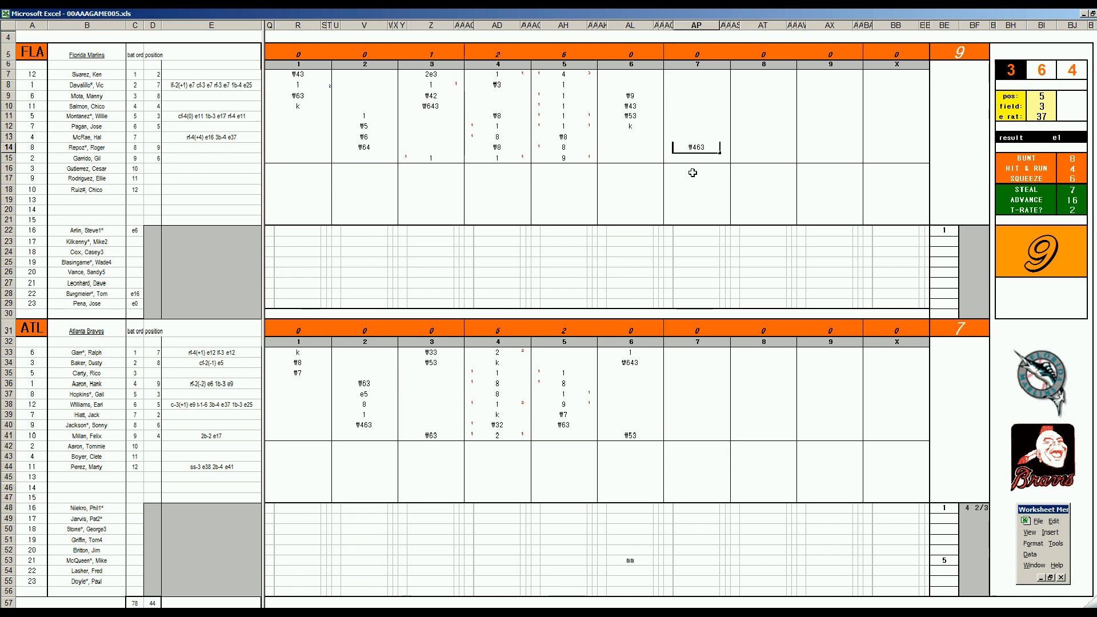
key("Return")
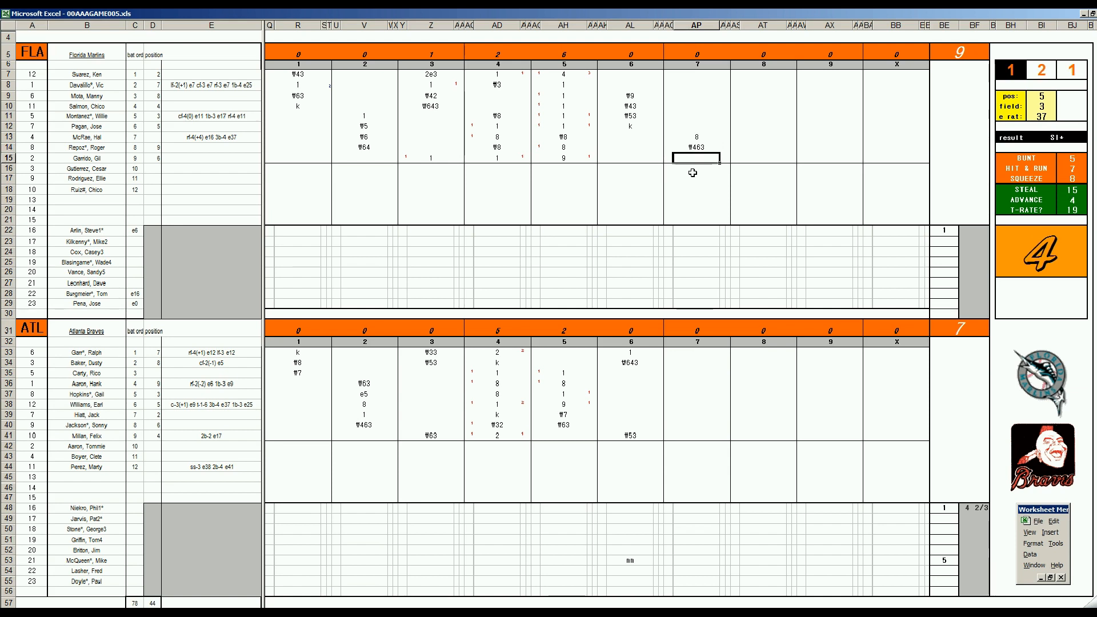
type("₩43")
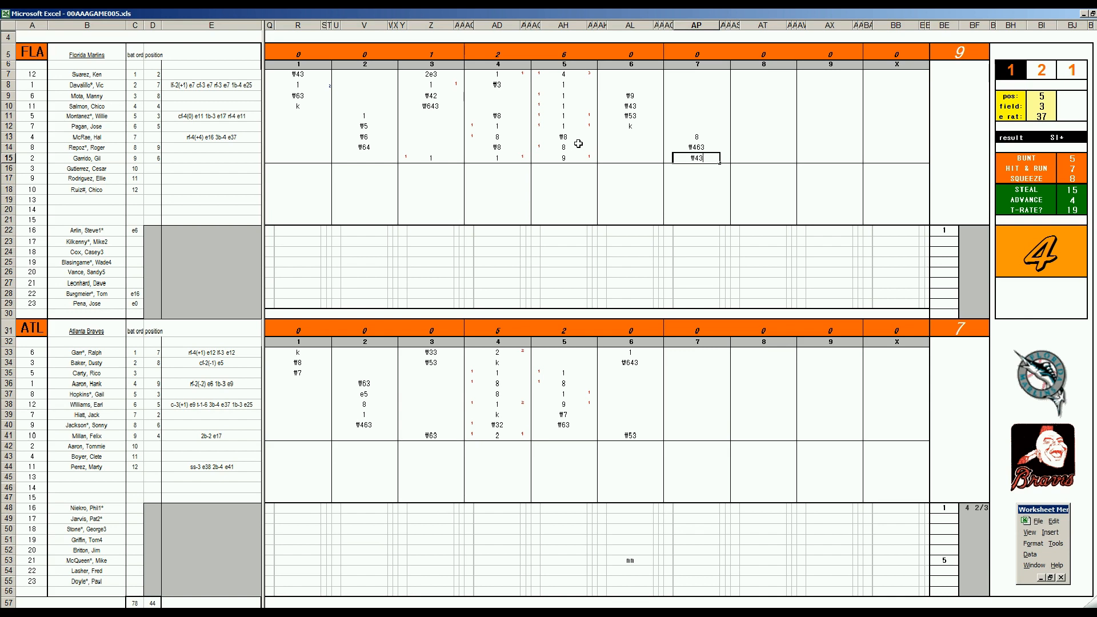
left_click(961, 560)
type("2/3")
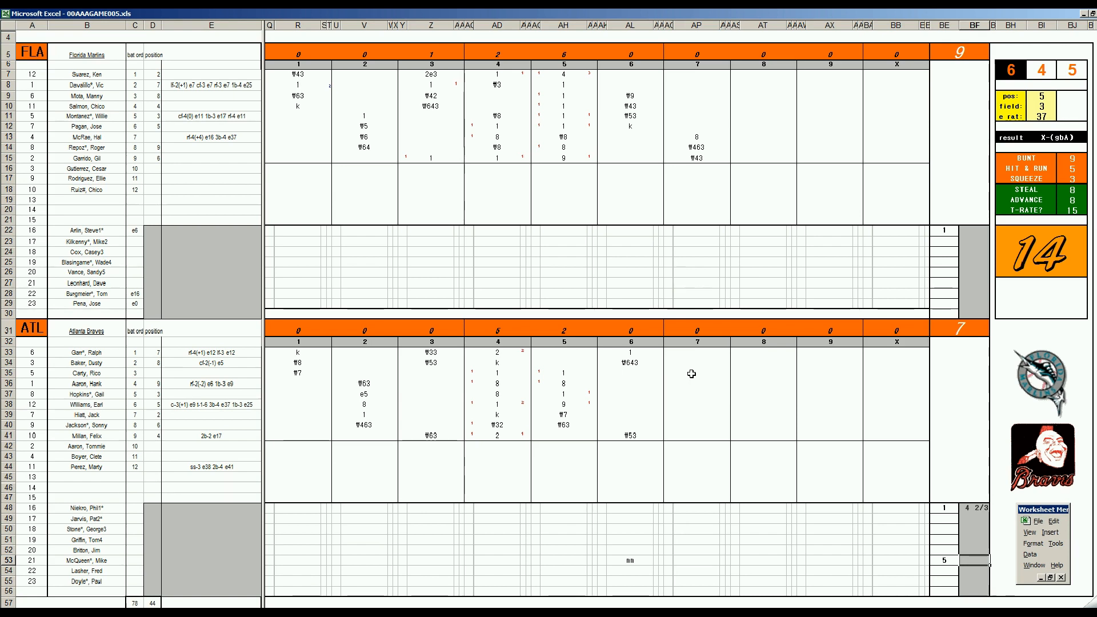
Set the fielding lookup to position 4 and error rating 8
left_click(691, 374)
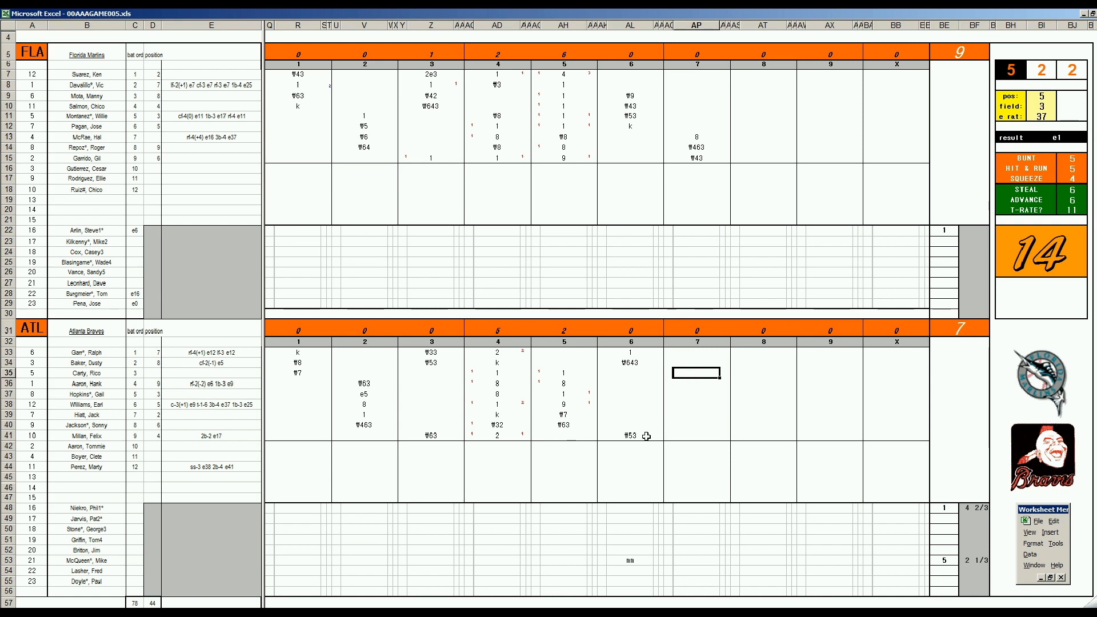
key("ctrl+e")
type("4")
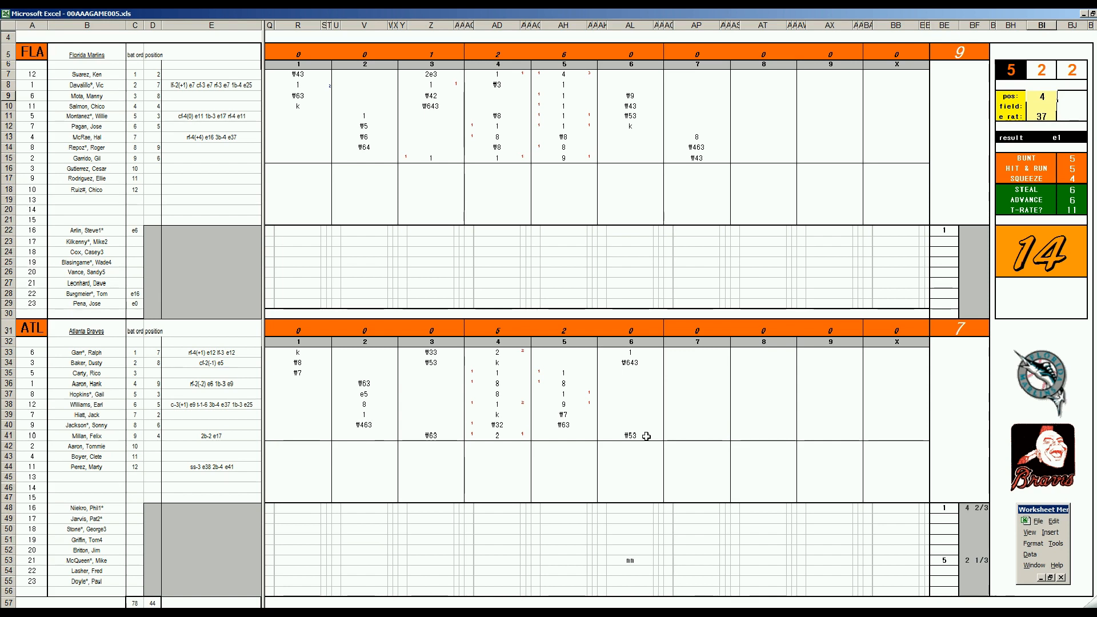
key("Return")
key("Return")
key("Return")
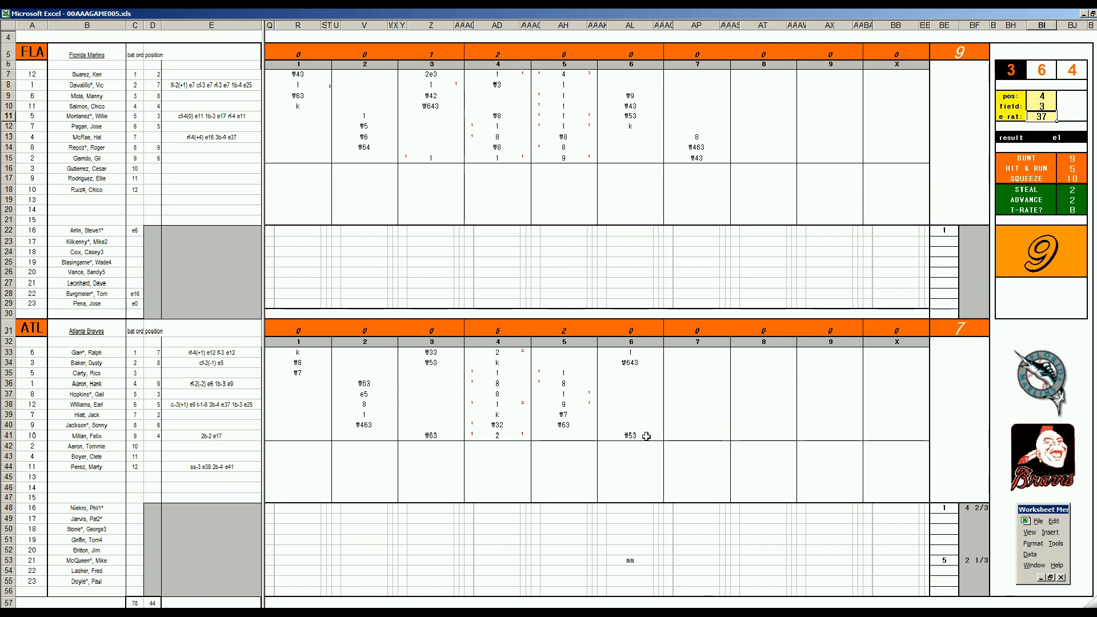
Enter ₩43 in AP35 and ₩7 in AP36 for Atlanta's first two batters of the seventh inning
left_click(688, 374)
type("#43")
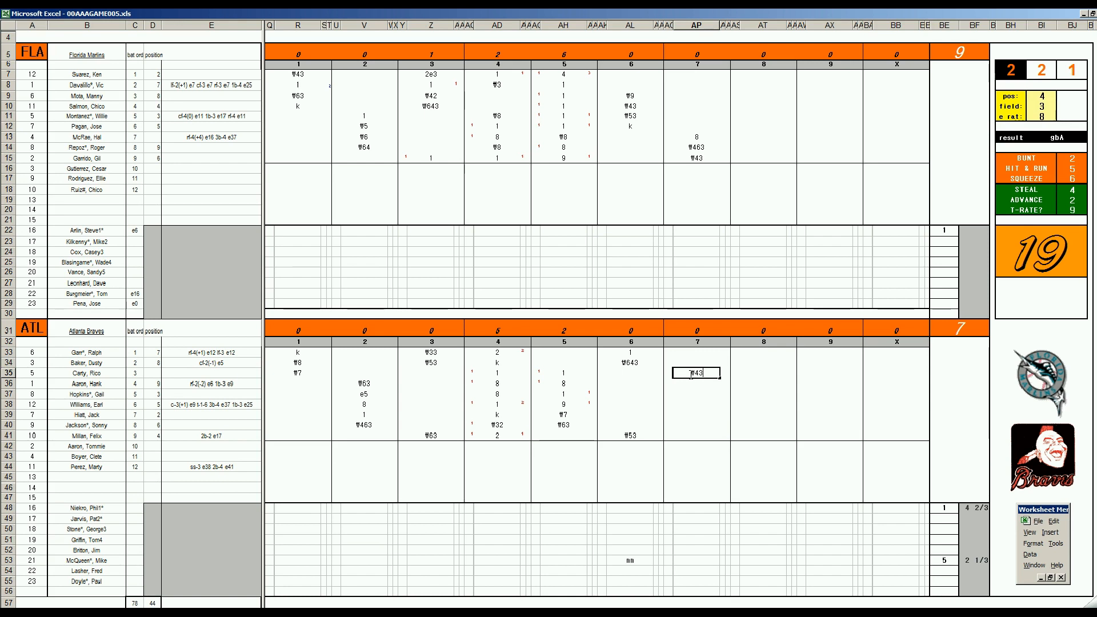
key("Return")
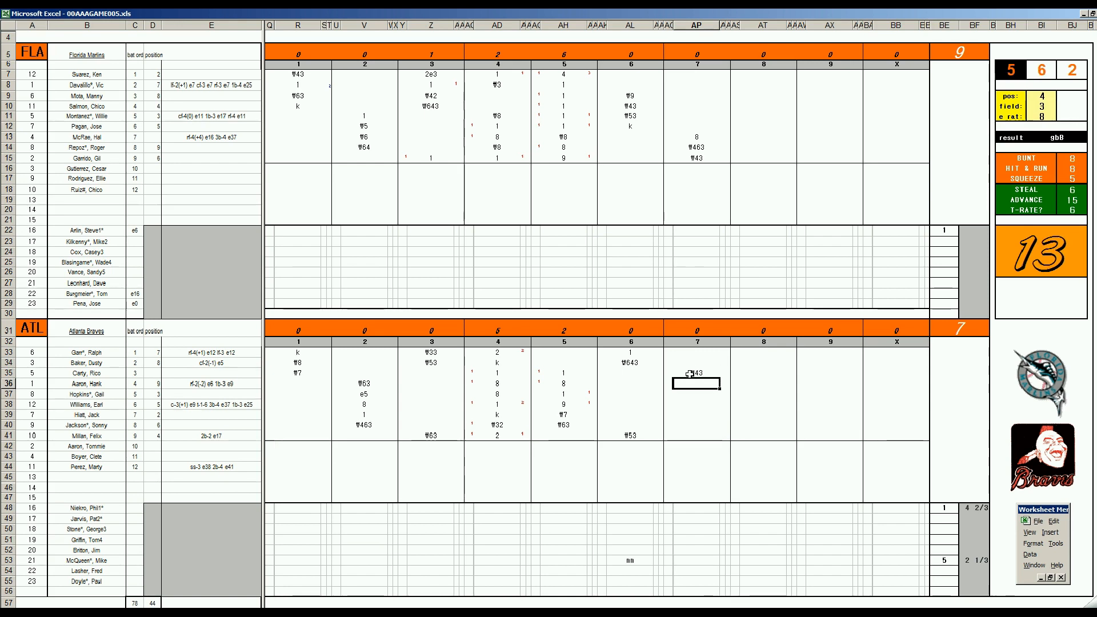
type("#7")
Record 6 2/3 innings for Florida's starter in BF22, and bring in the row 28 reliever with 7 in BE28 and ta in AP28
left_click(965, 230)
type("2/3")
key("Return")
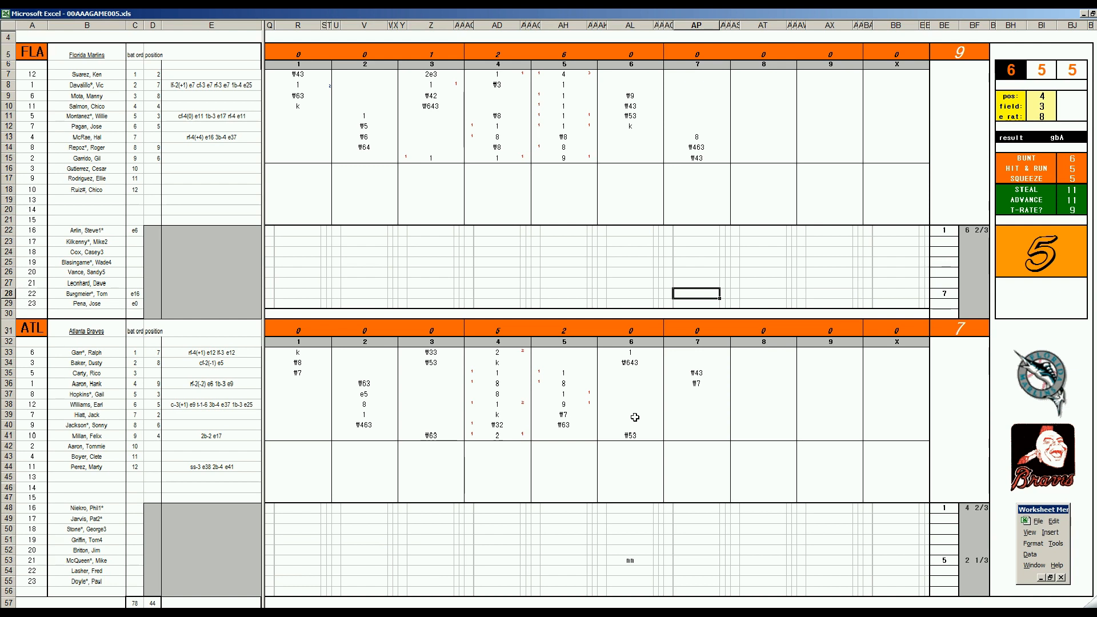
type("ta")
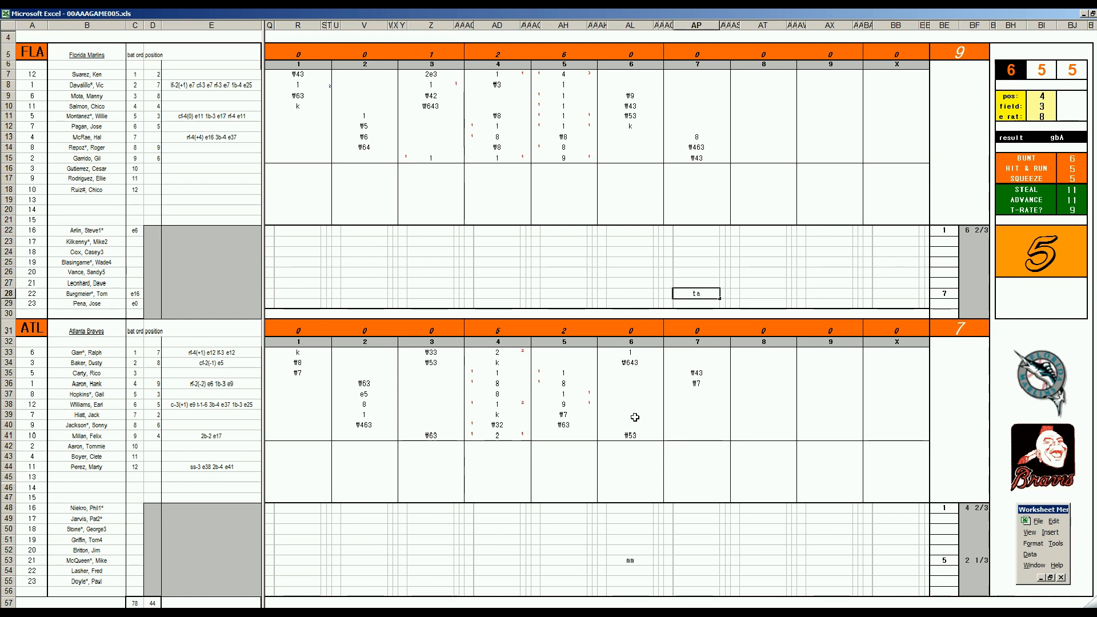
left_click(698, 448)
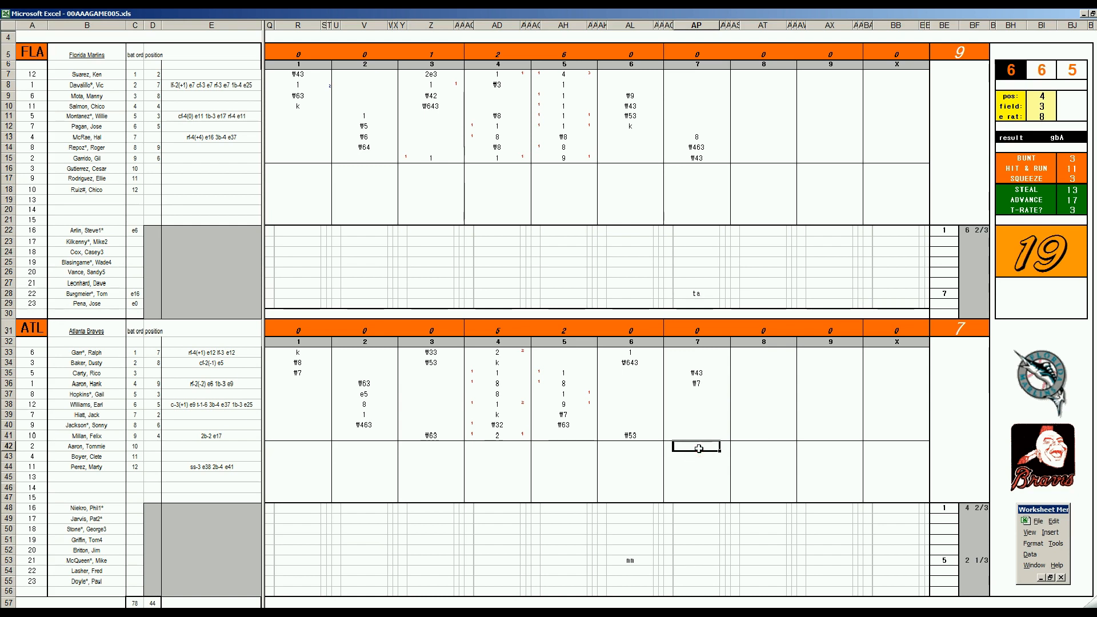
Set the fielding lookup to position 3 and fielding rating 3, and record e3 in AP42
key("ctrl+f")
type("3")
key("Return")
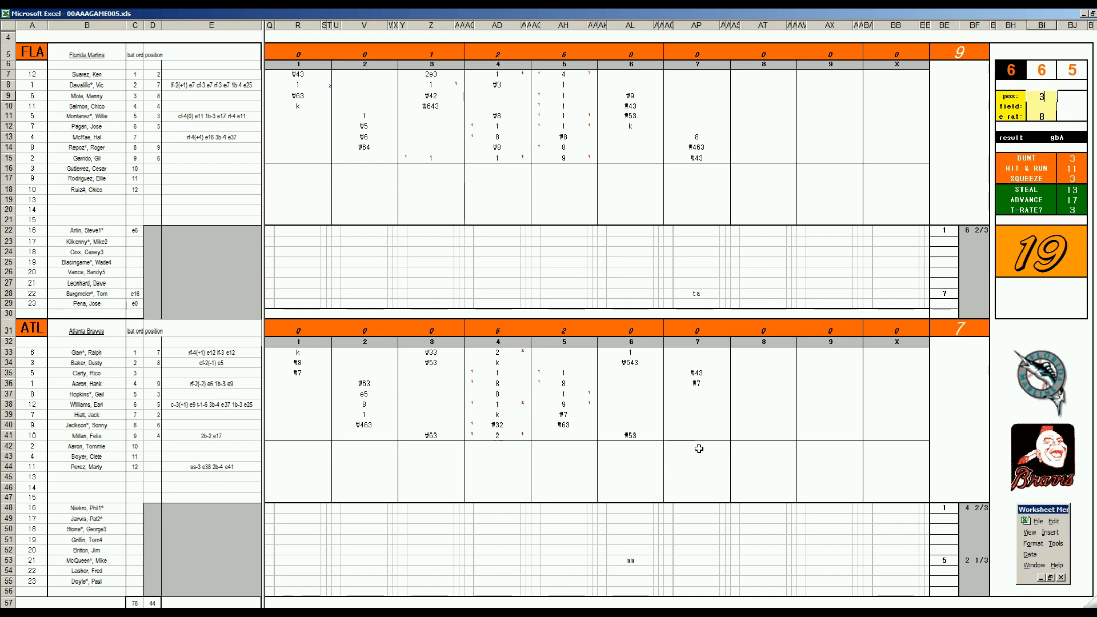
key("Return")
type("3")
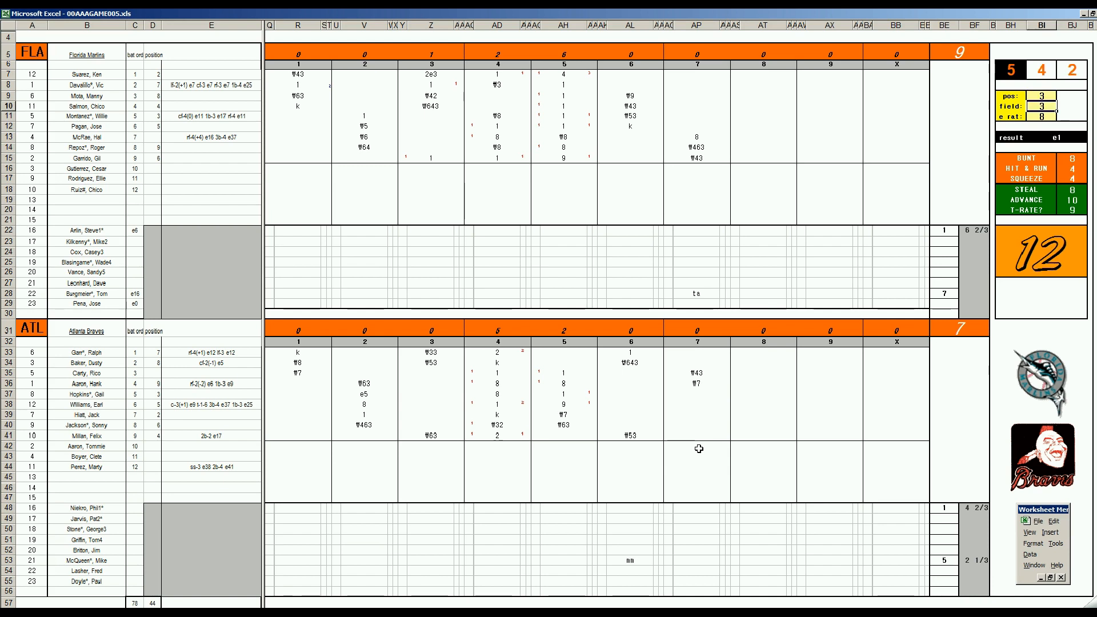
left_click(698, 449)
type("e3")
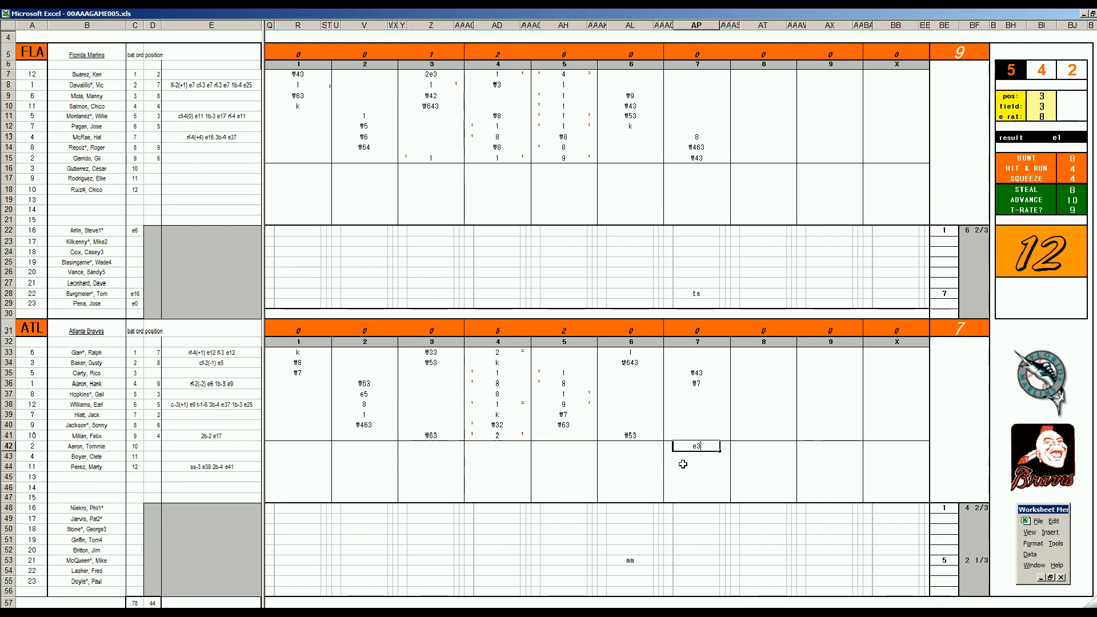
Enter k in AP38 for Atlanta's seventh inning, and bring in the row 54 reliever with 8 in BE54
key("Up")
key("Up")
key("Up")
key("Up")
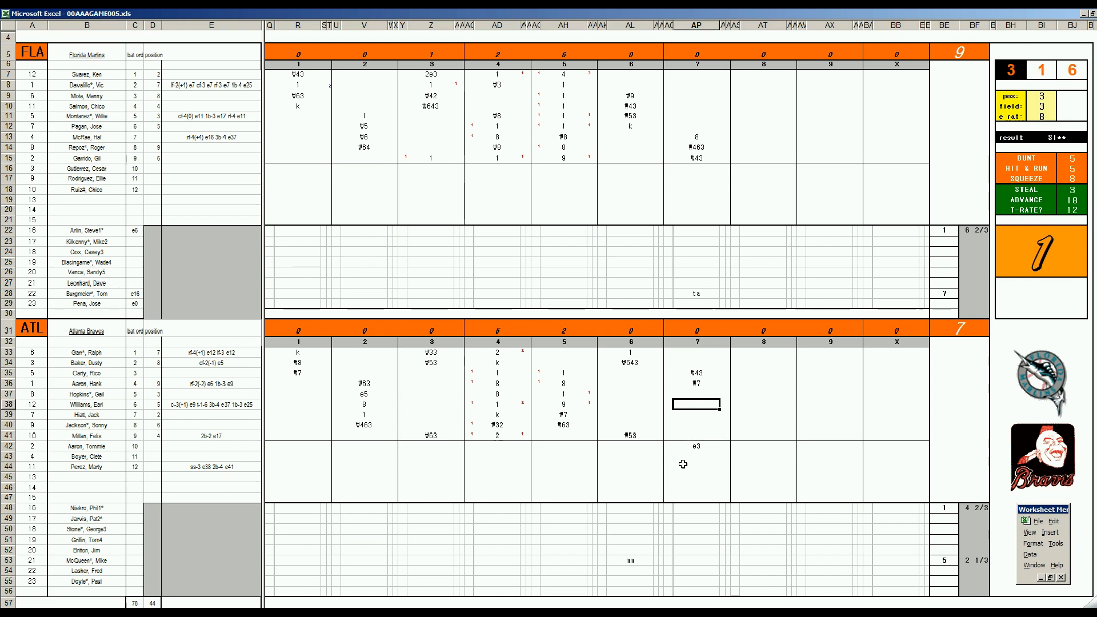
type("k")
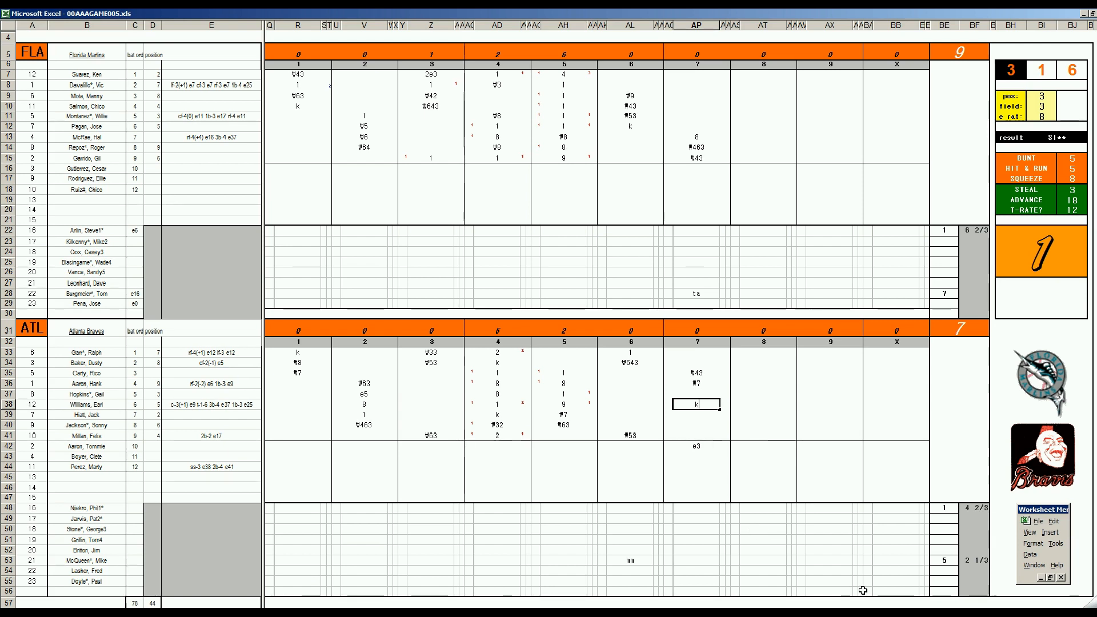
left_click(940, 572)
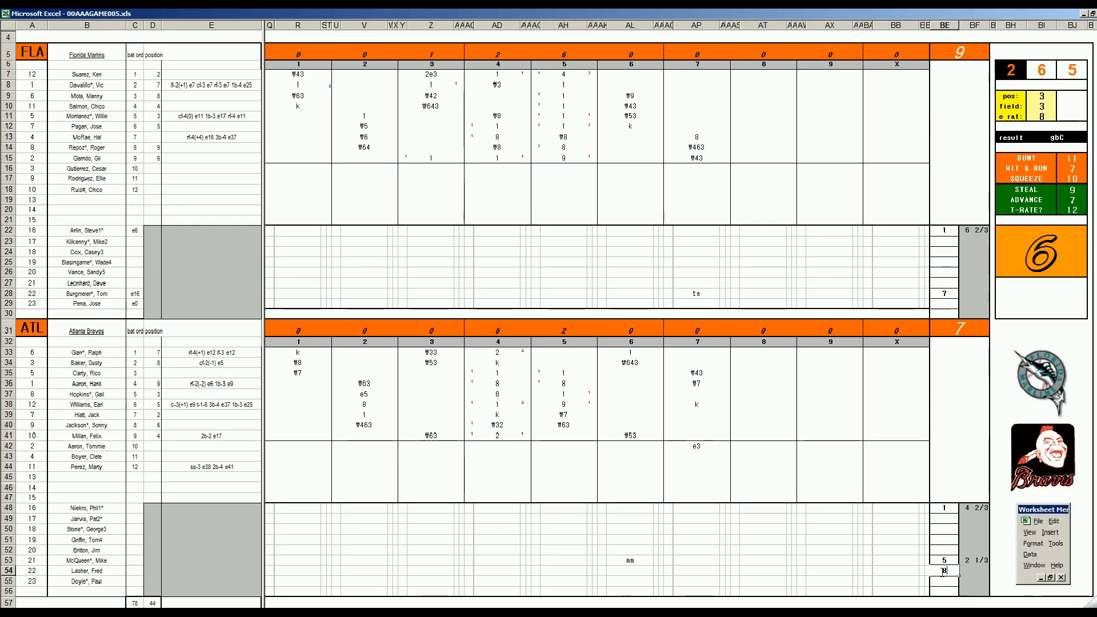
type("8")
Set the fielding lookup to position 7 and error rating 12
left_click(760, 75)
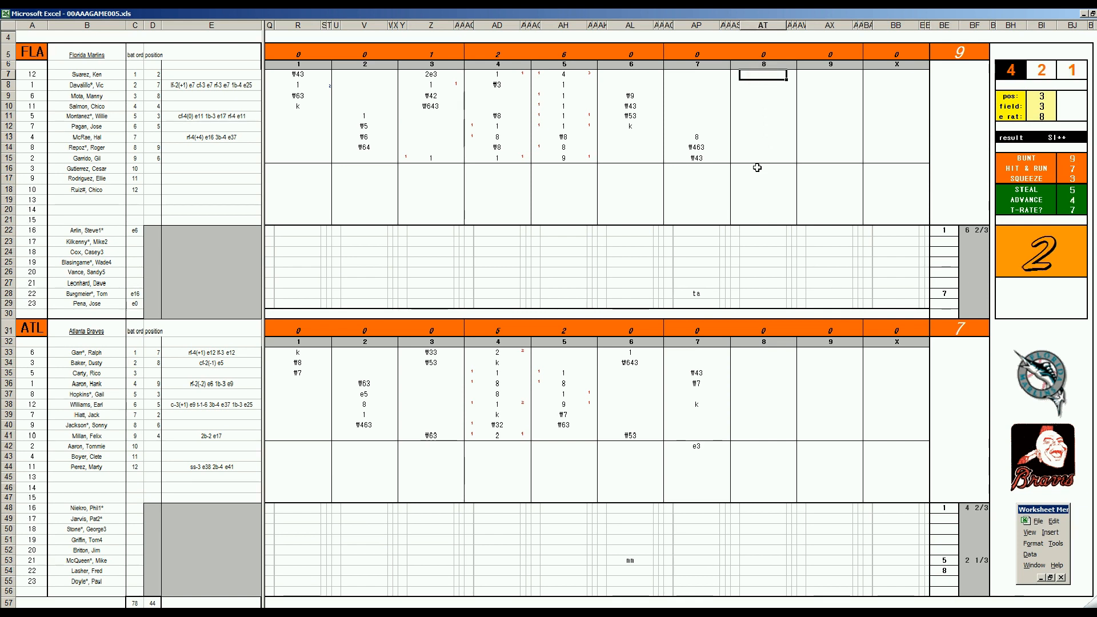
type("7")
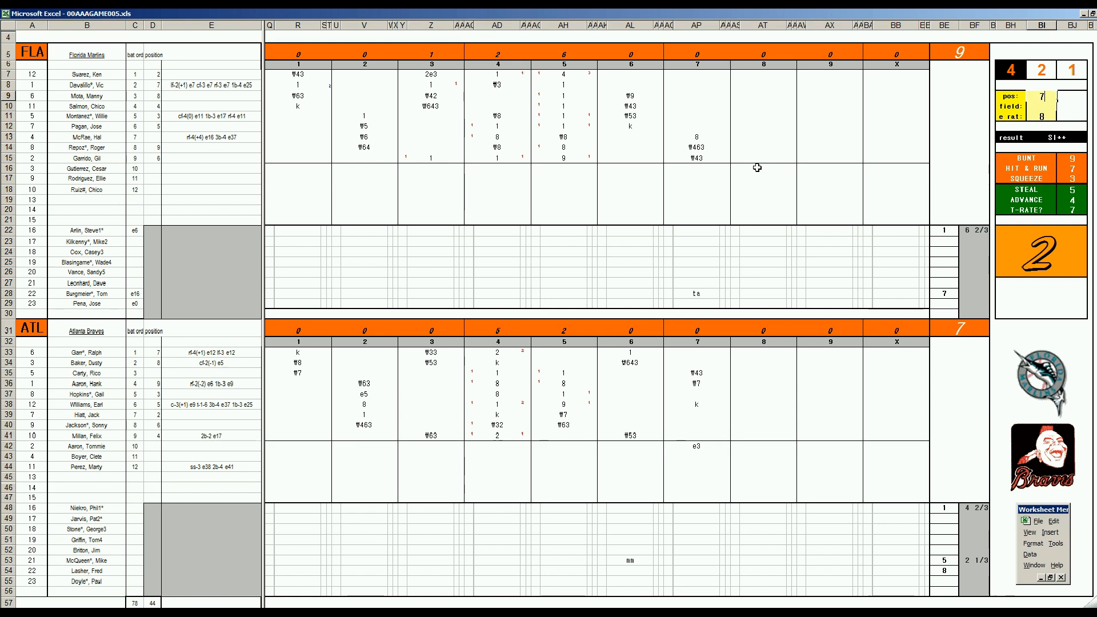
key("Return")
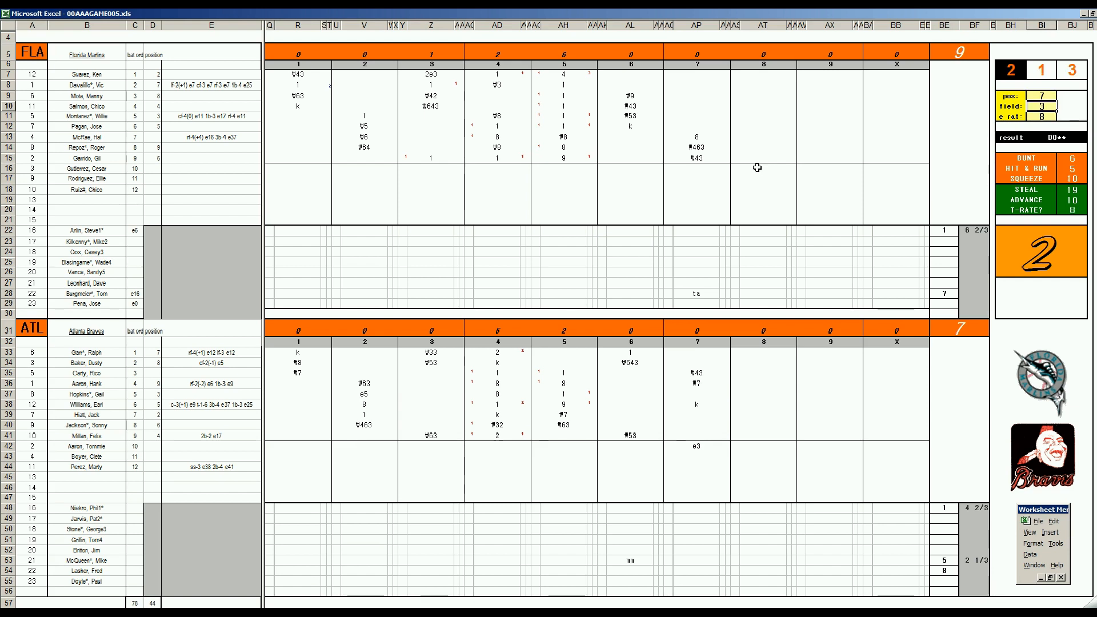
key("Return")
type("12")
key("Return")
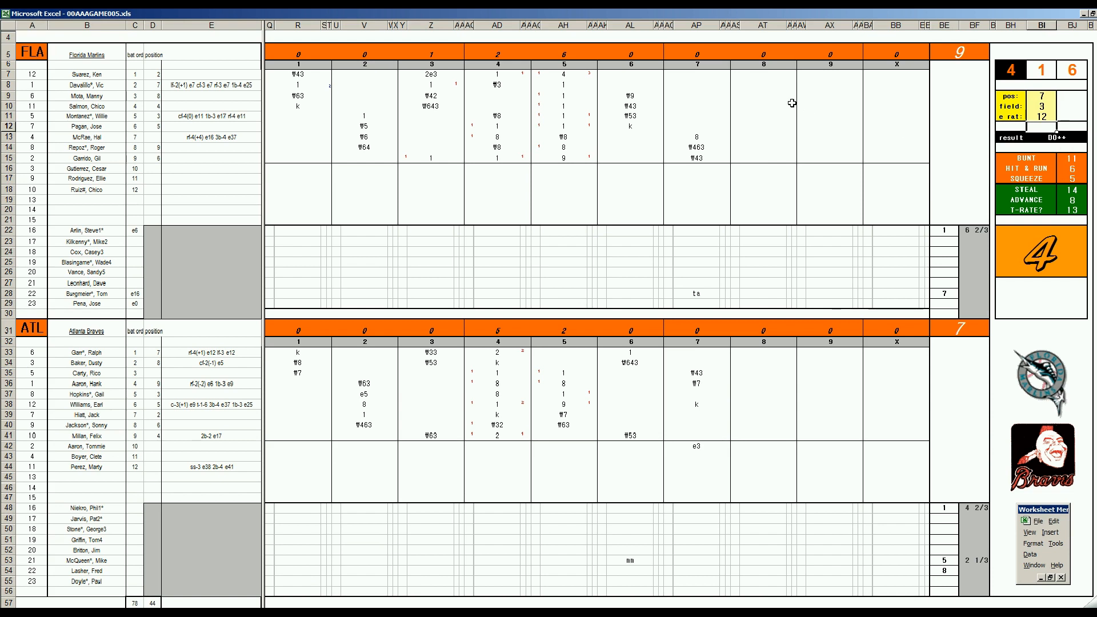
Record Florida's eighth-inning results: 2 in AT7, 8 in AT8 and 9 in AT18
left_click(770, 75)
type("2")
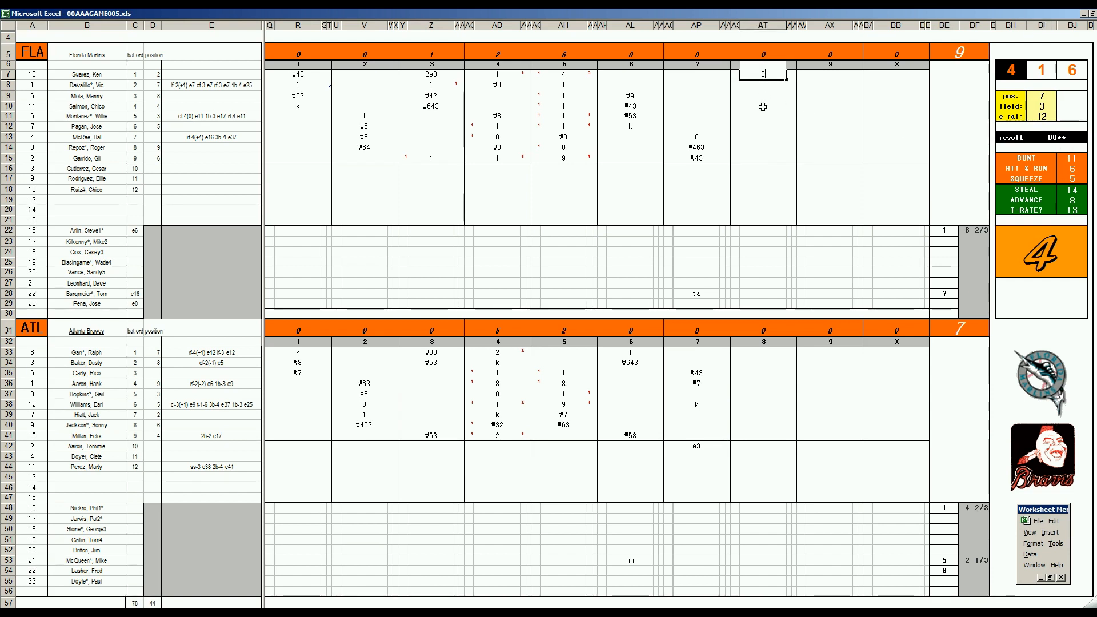
key("Return")
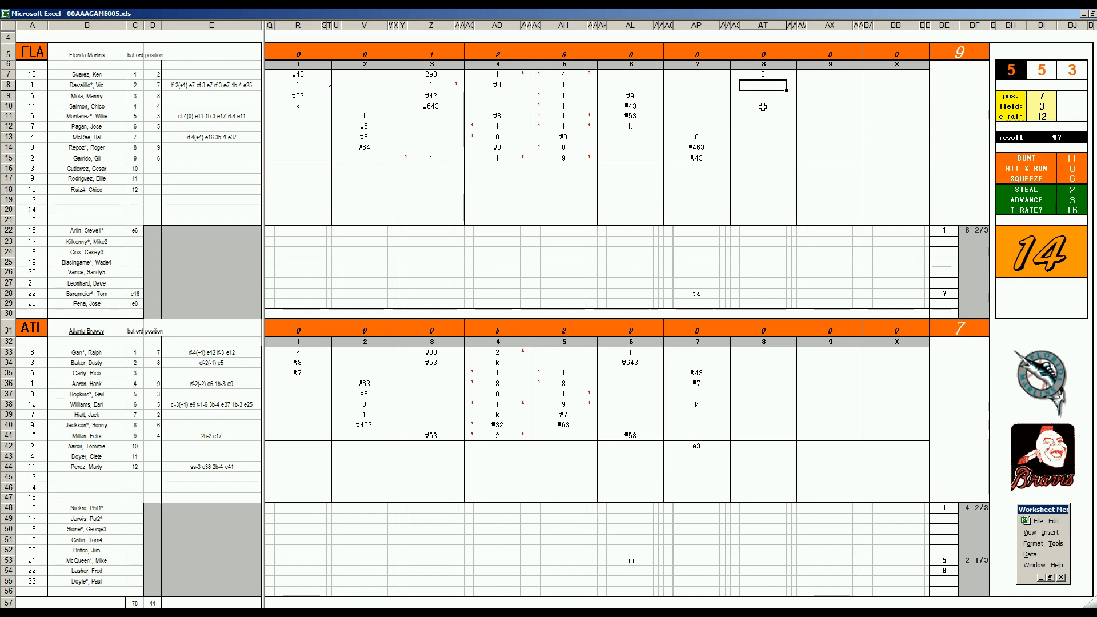
type("8")
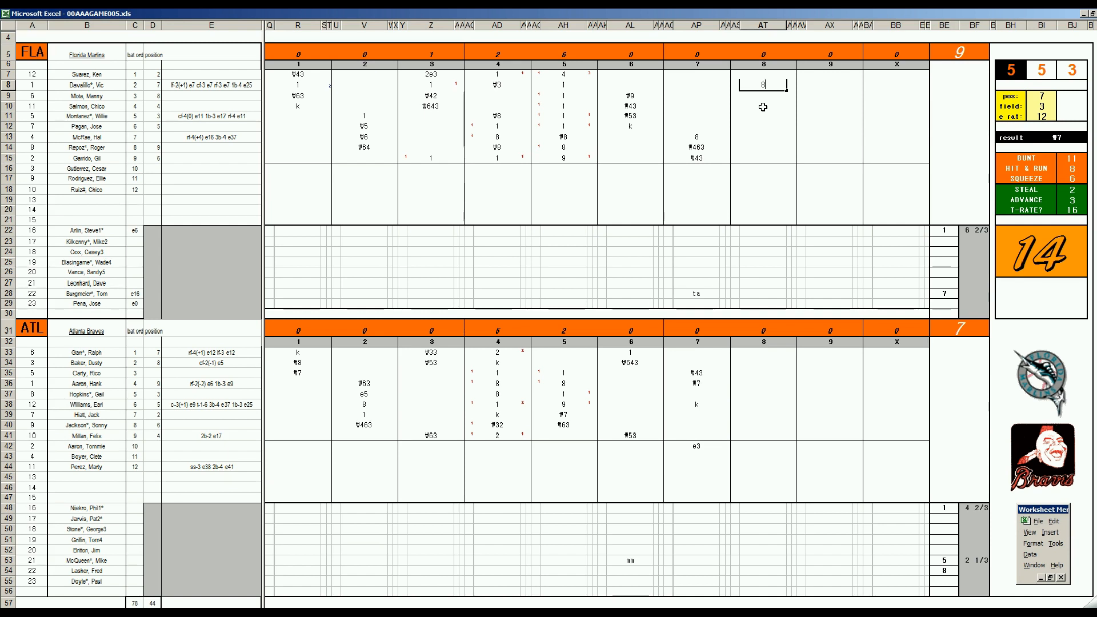
left_click(761, 171)
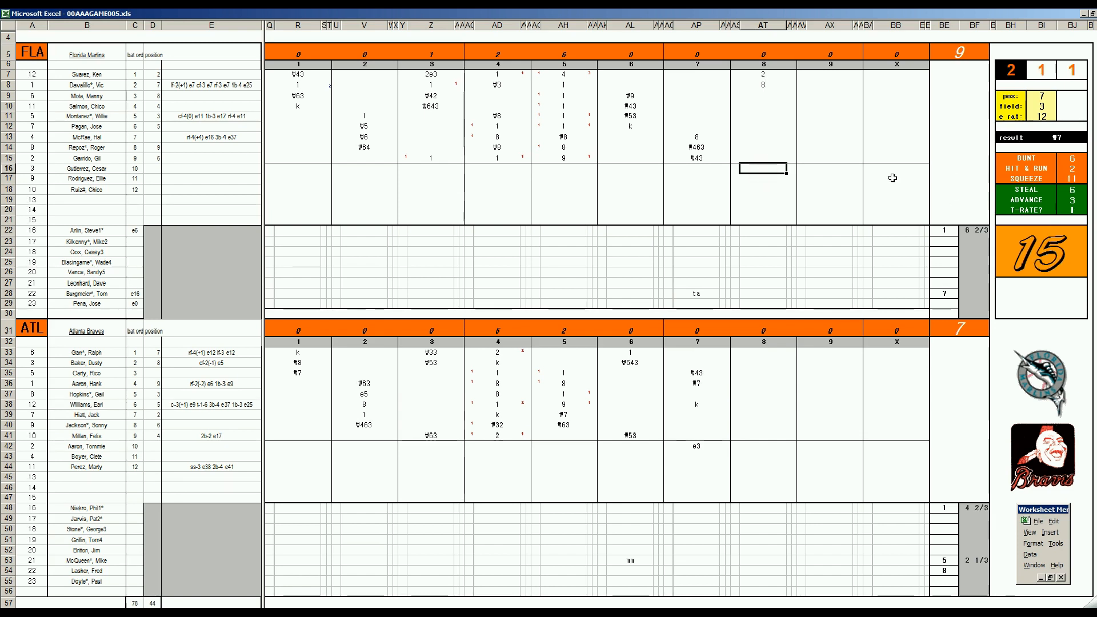
key("Down")
key("Down")
type("9")
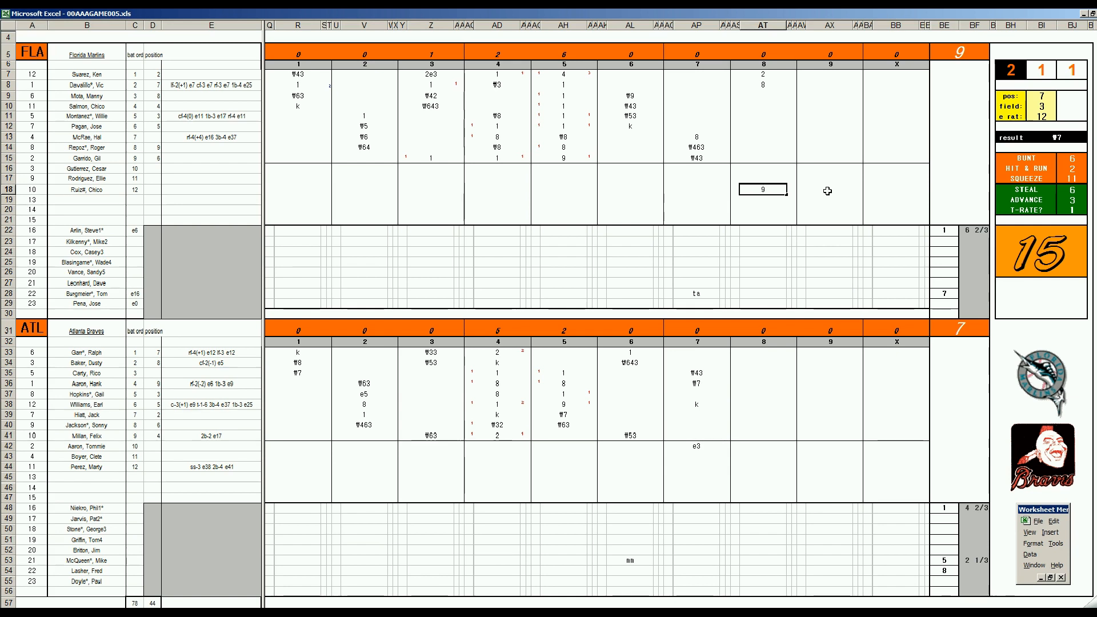
Examine the bunt, hit-and-run and squeeze result chart in rows 93 to 103 below the score sheet
left_click(762, 169)
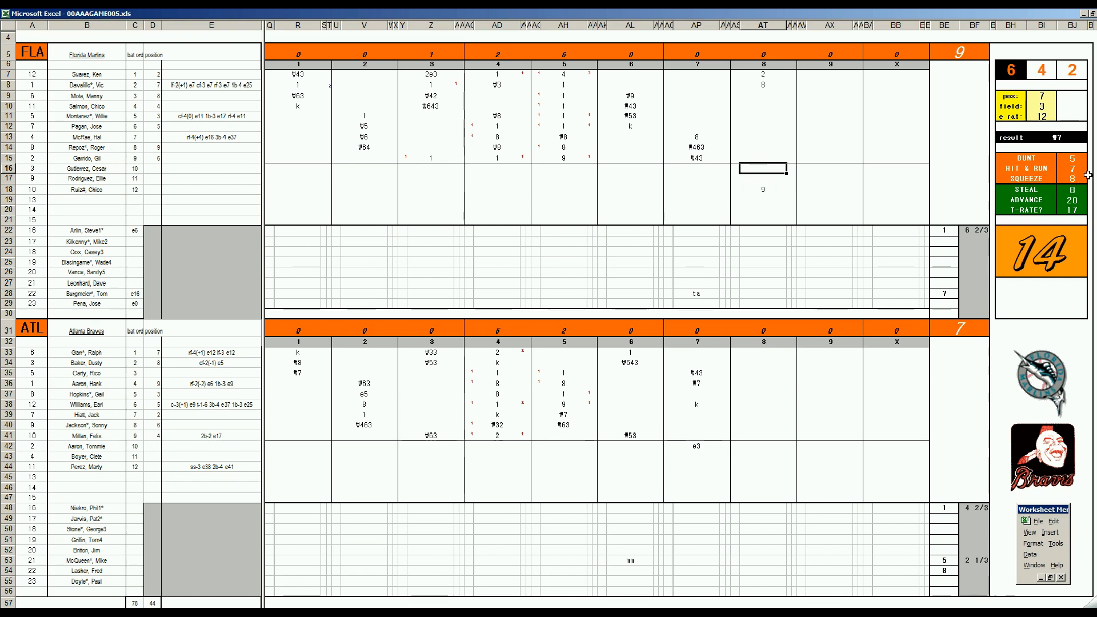
left_click(228, 529)
key("Page_Down")
key("Up")
key("Up")
key("Up")
key("Up")
key("Up")
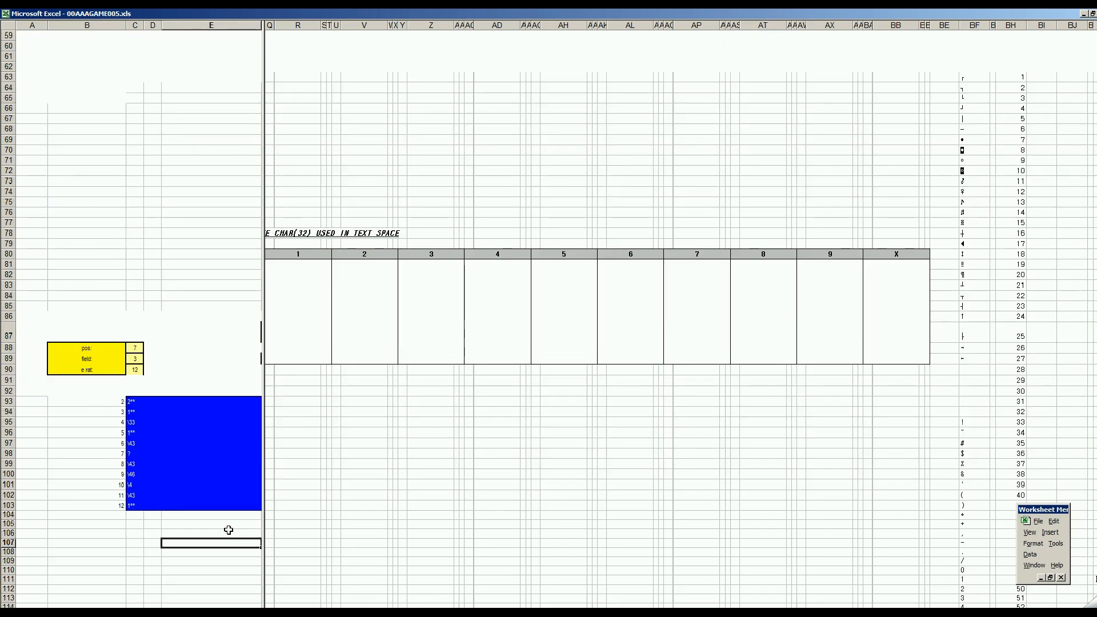
key("Right")
key("Right")
key("Right")
key("Right")
key("Right")
key("Right")
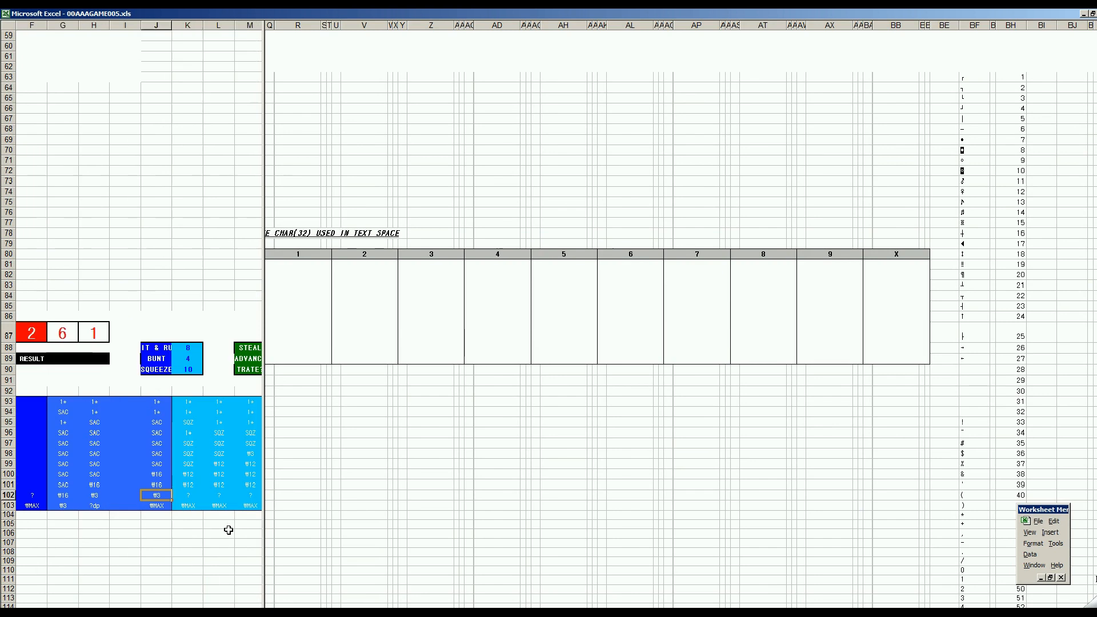
key("Up")
key("Up")
key("Up")
key("Up")
key("Up")
key("Up")
key("Up")
key("Up")
key("Up")
key("Right")
key("Down")
key("Down")
key("Down")
key("Down")
key("Down")
key("Down")
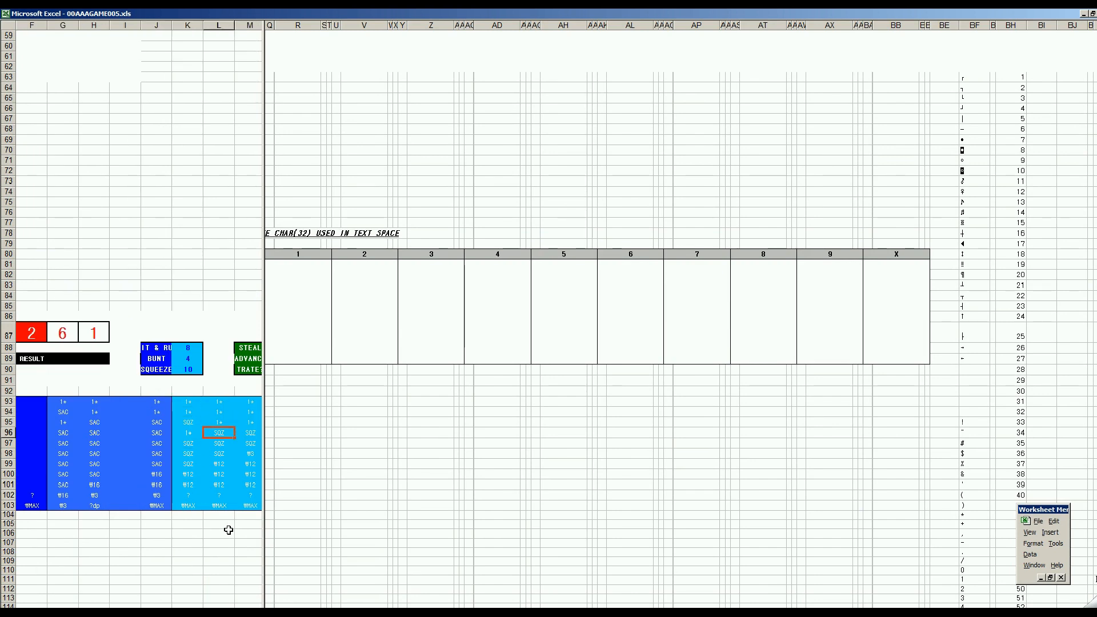
key("Left")
key("Left")
key("Left")
key("Left")
key("Left")
key("Left")
key("Left")
key("Left")
key("Left")
key("Left")
key("Left")
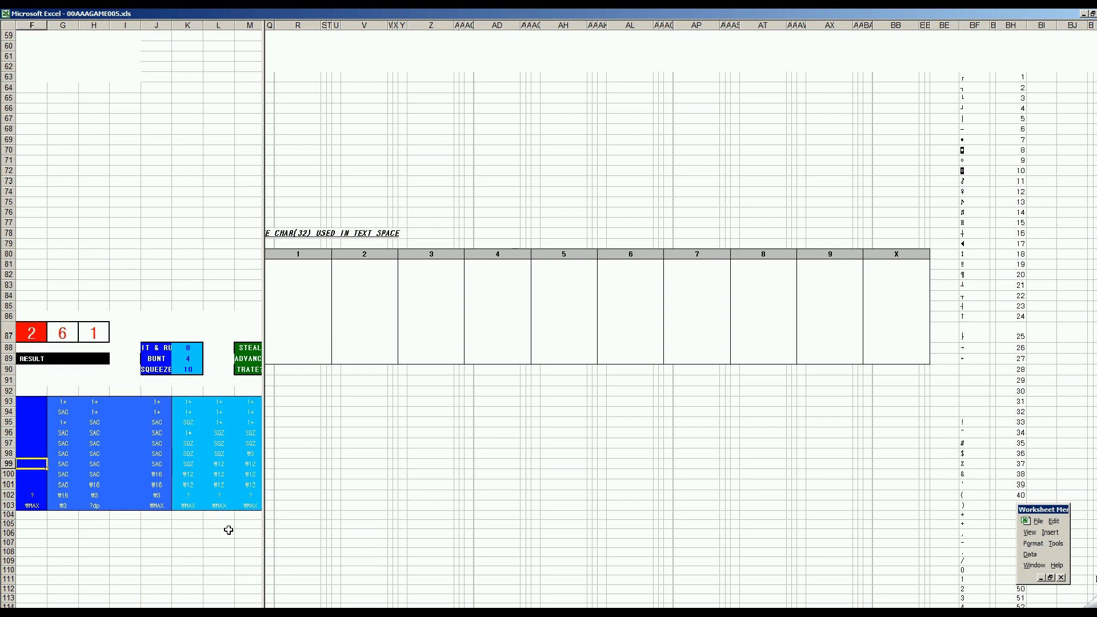
key("Page_Up")
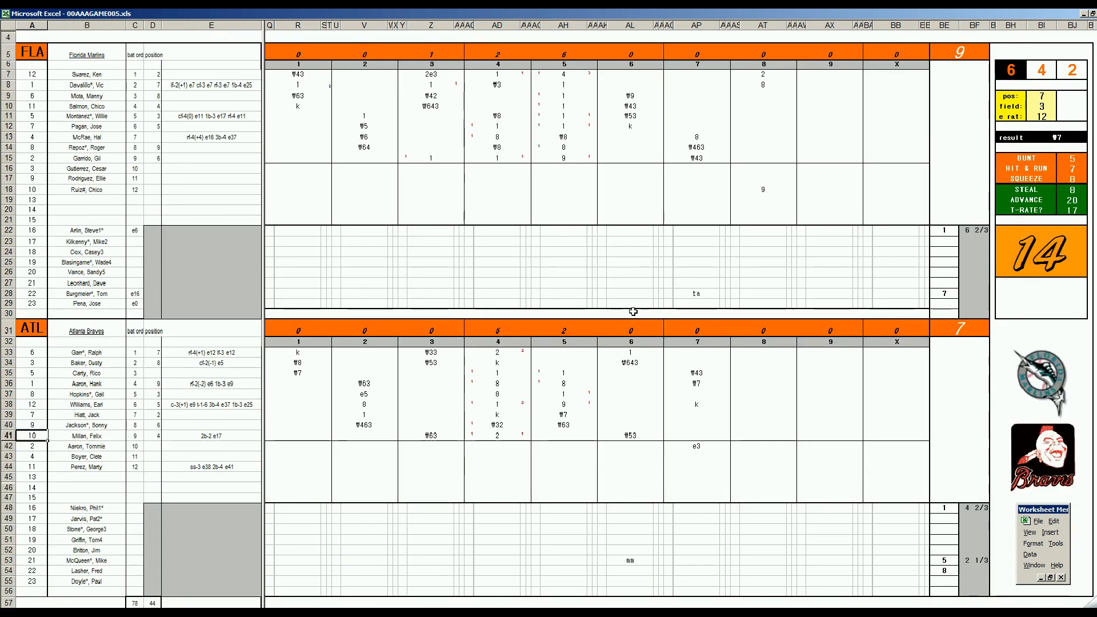
Enter ₩12 in AT16 for Florida's row 16 batter in the eighth inning
left_click(761, 168)
type("#")
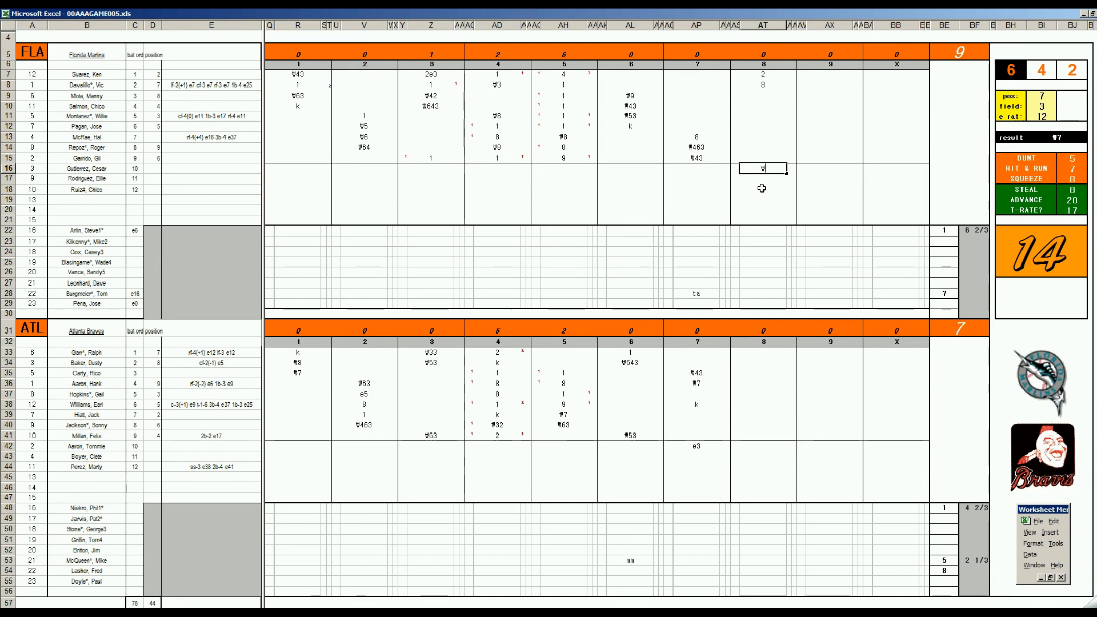
type("12")
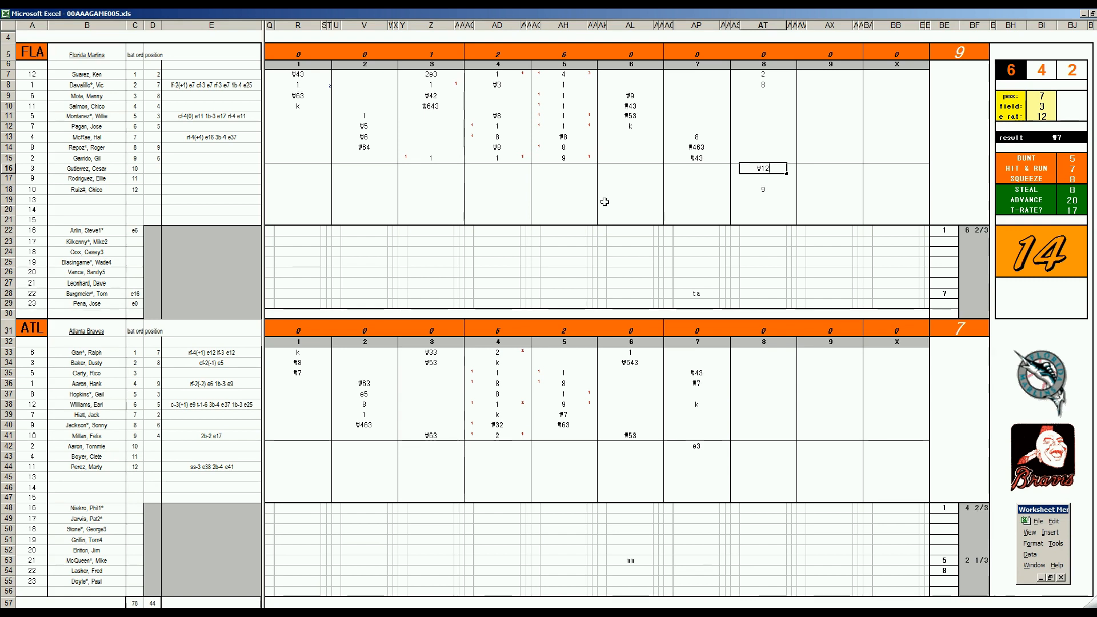
Record 2/3 inning in BF54, and bring in Atlanta's row 55 reliever with 8 in BE55 and wm in AT55
left_click(969, 571)
type("2/3")
key("Return")
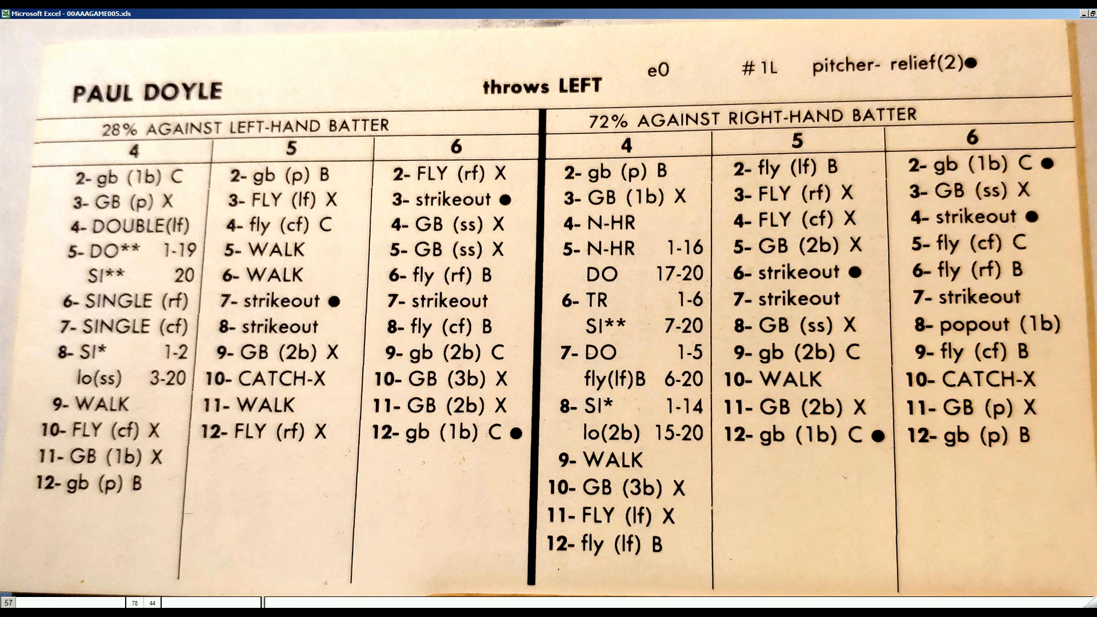
type("w")
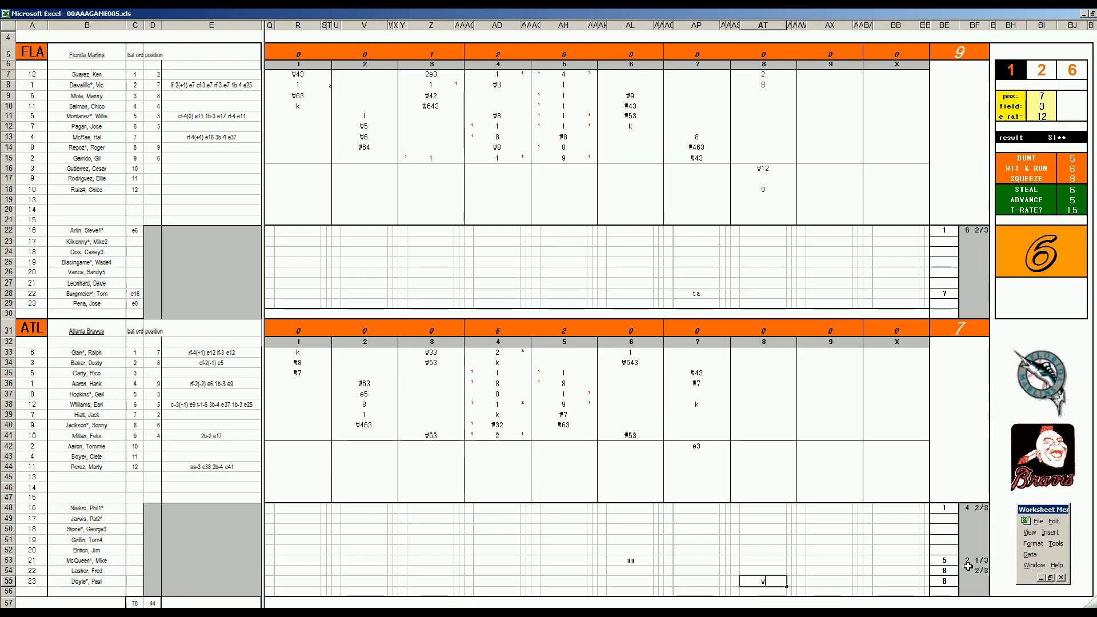
type("m")
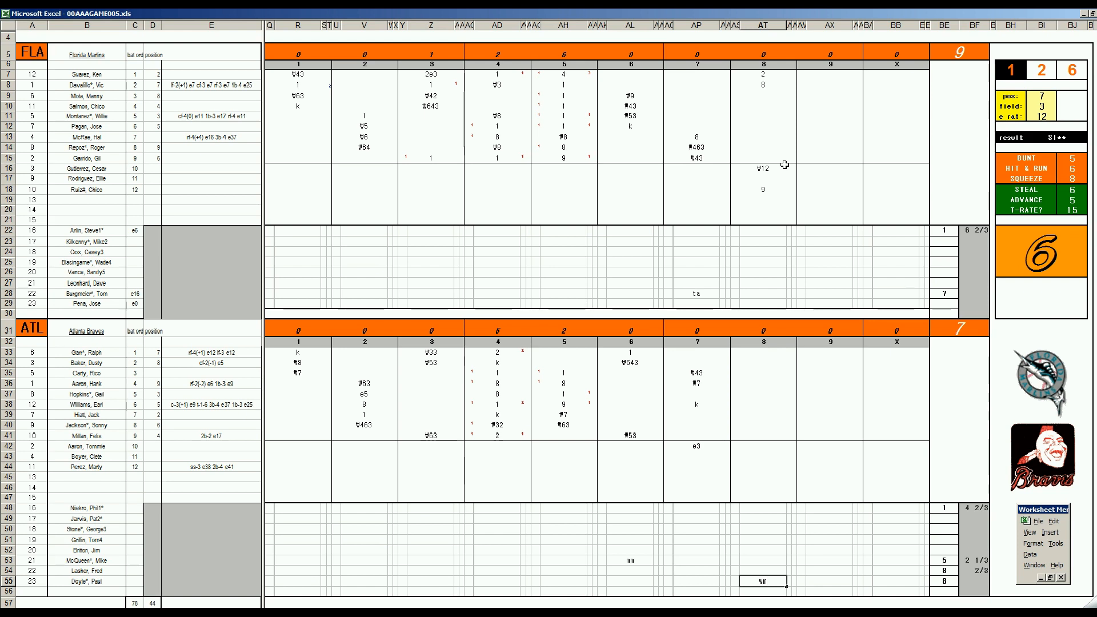
Roll a new result and record k in AT11 for Florida's row 11 batter in the eighth inning
left_click(764, 105)
key("F9")
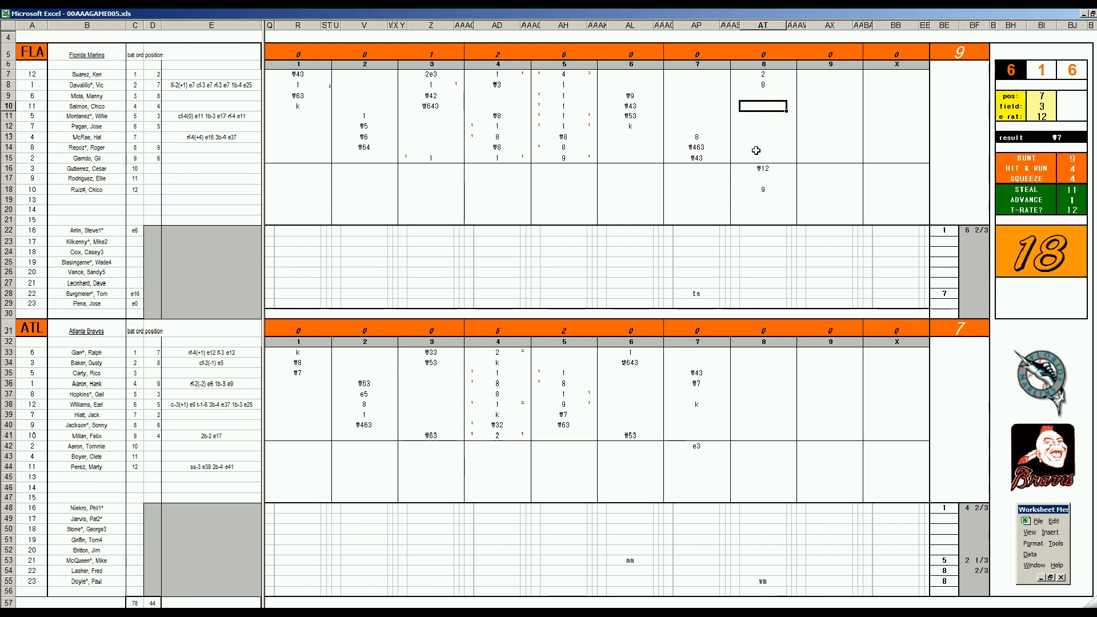
key("Down")
type("k")
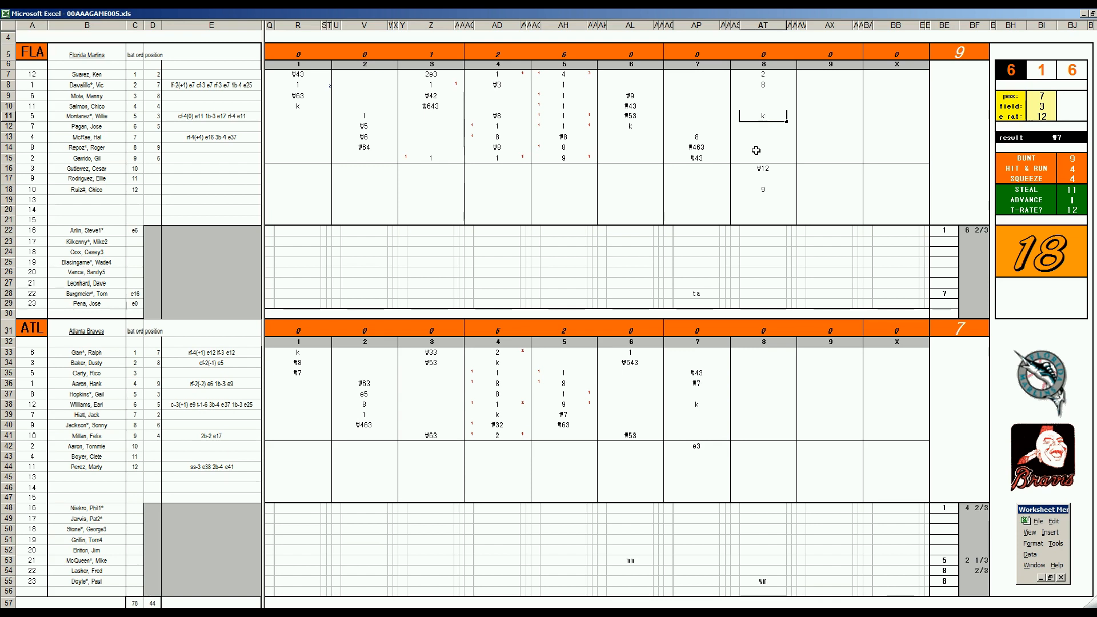
Enter 8 in both AT39 and AT43 for Atlanta's row 39 and row 43 batters in the eighth inning
left_click(743, 414)
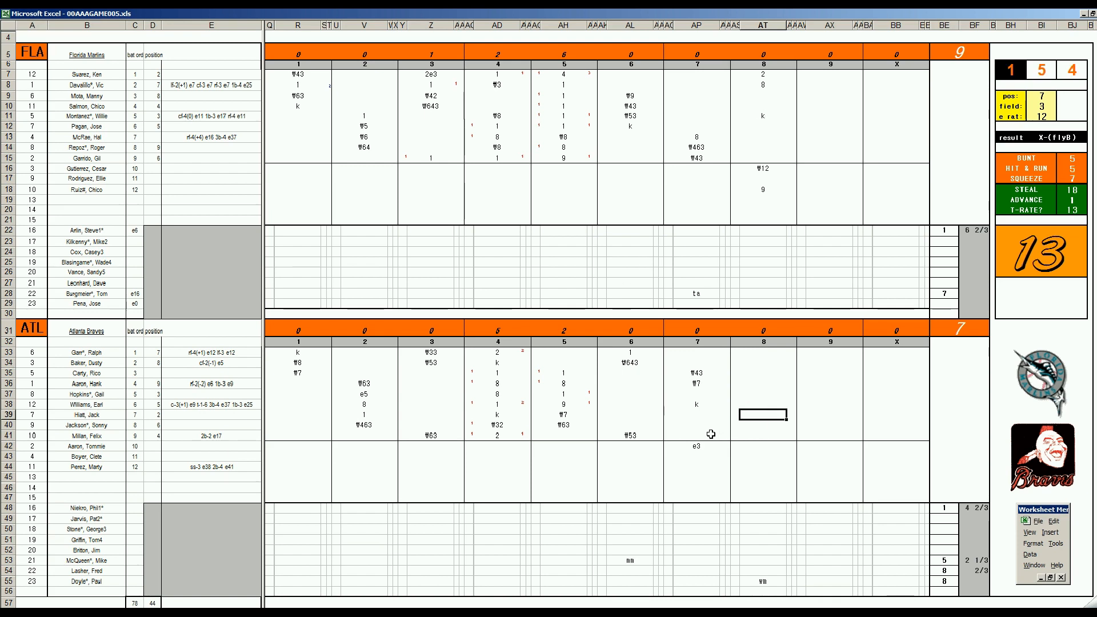
type("8")
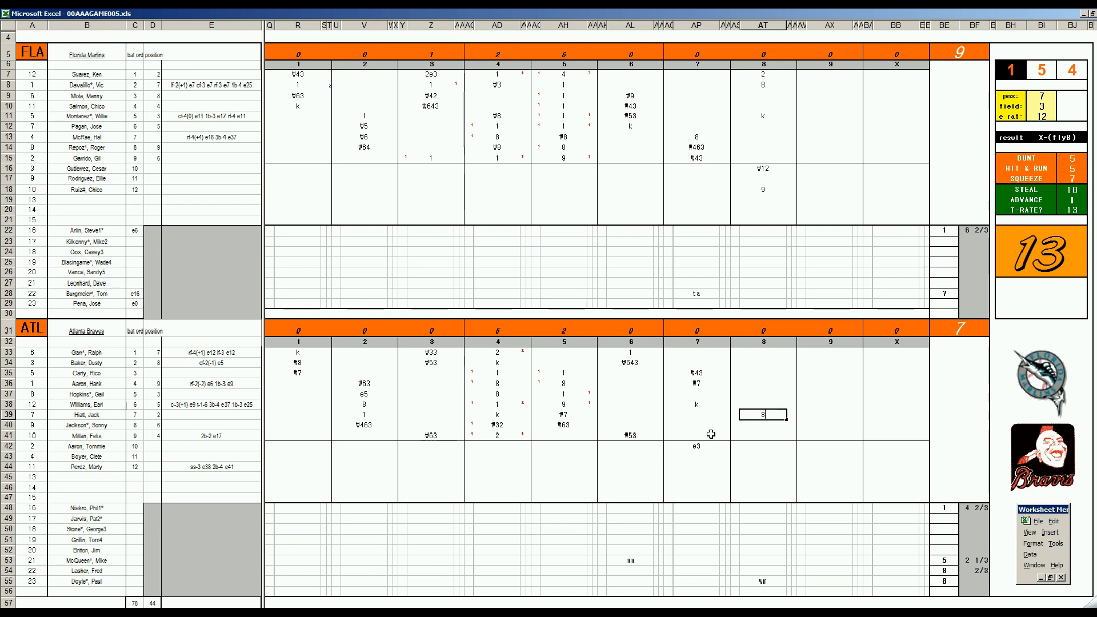
key("Return")
key("Down")
key("Down")
key("Down")
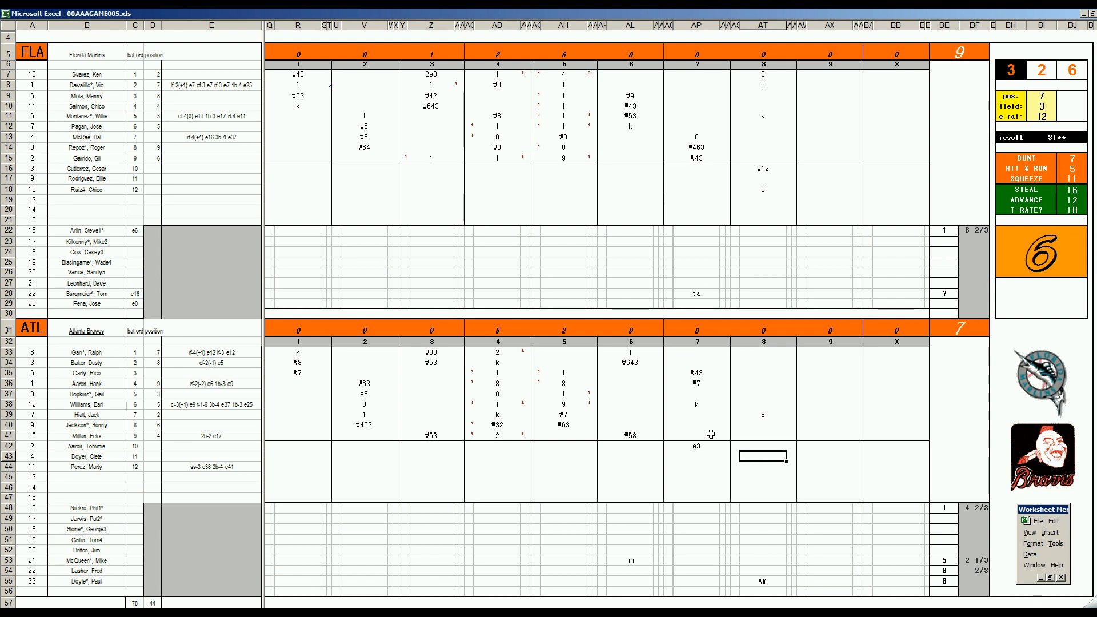
type("tb")
key("Return")
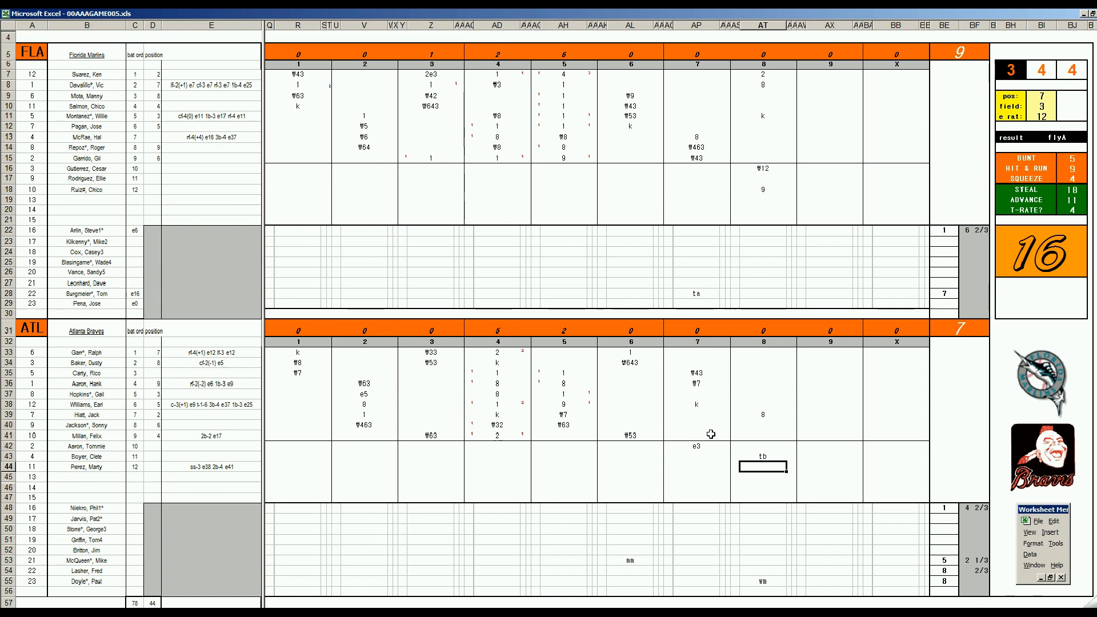
key("Up")
type("8")
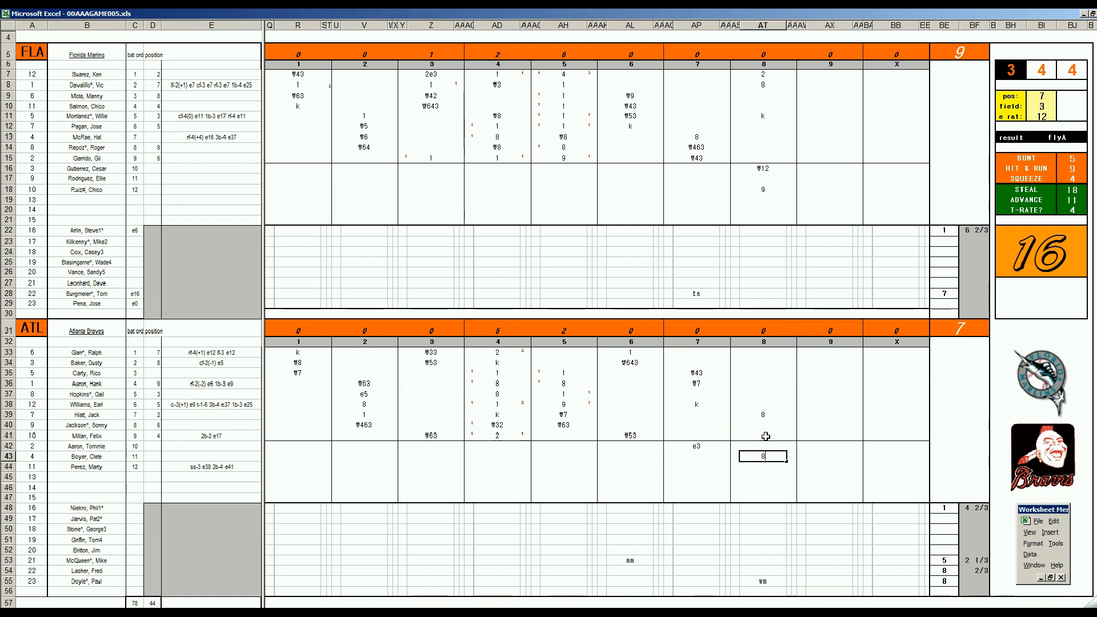
Set the fielding position to 4 and field to 3, and enter 1 in AT41 for Atlanta's row 41 batter in the eighth inning
left_click(765, 436)
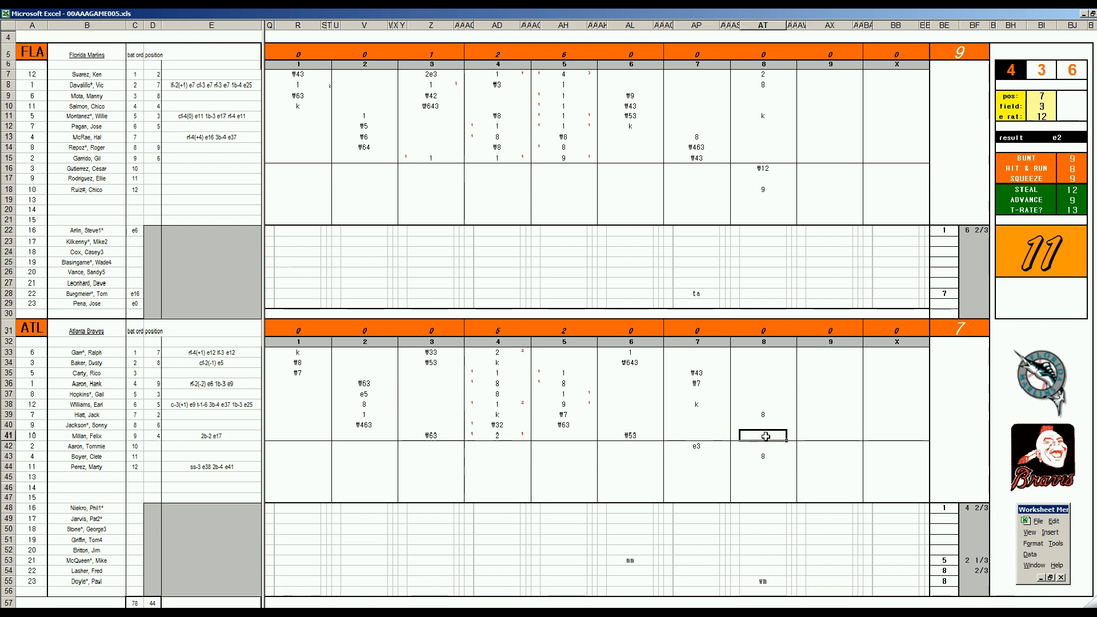
key("ctrl+e")
type("4")
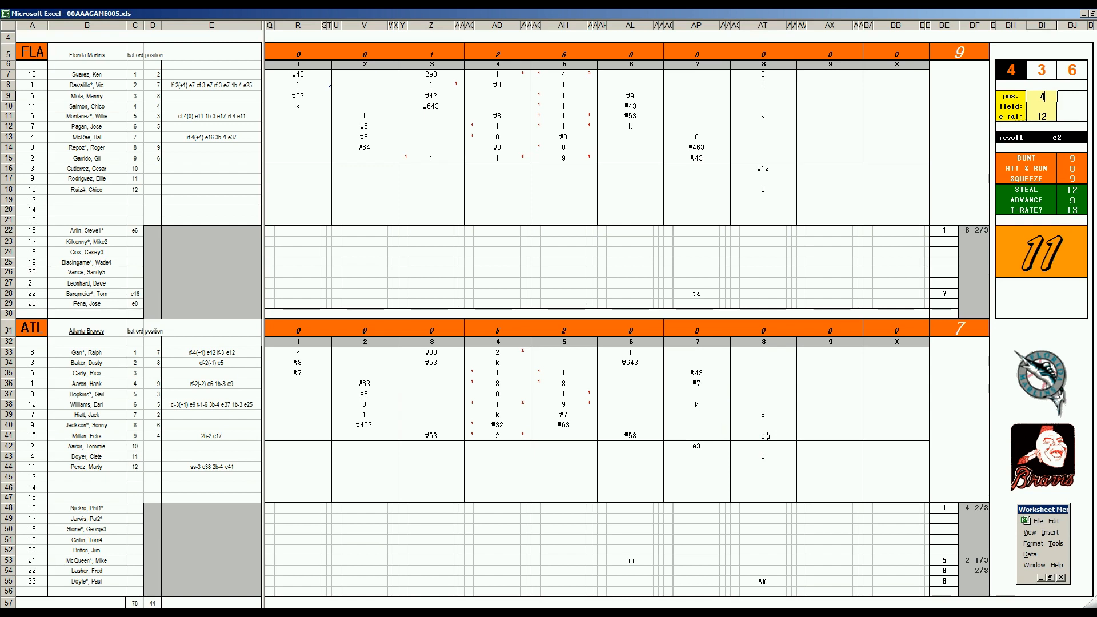
key("Return")
type("3")
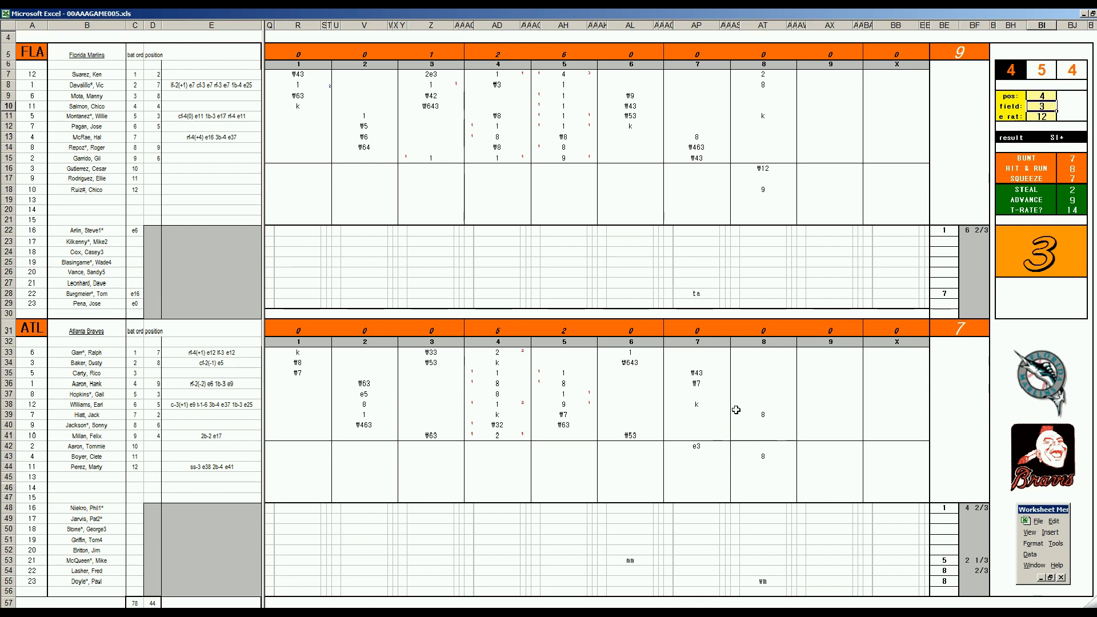
left_click(765, 435)
type("1")
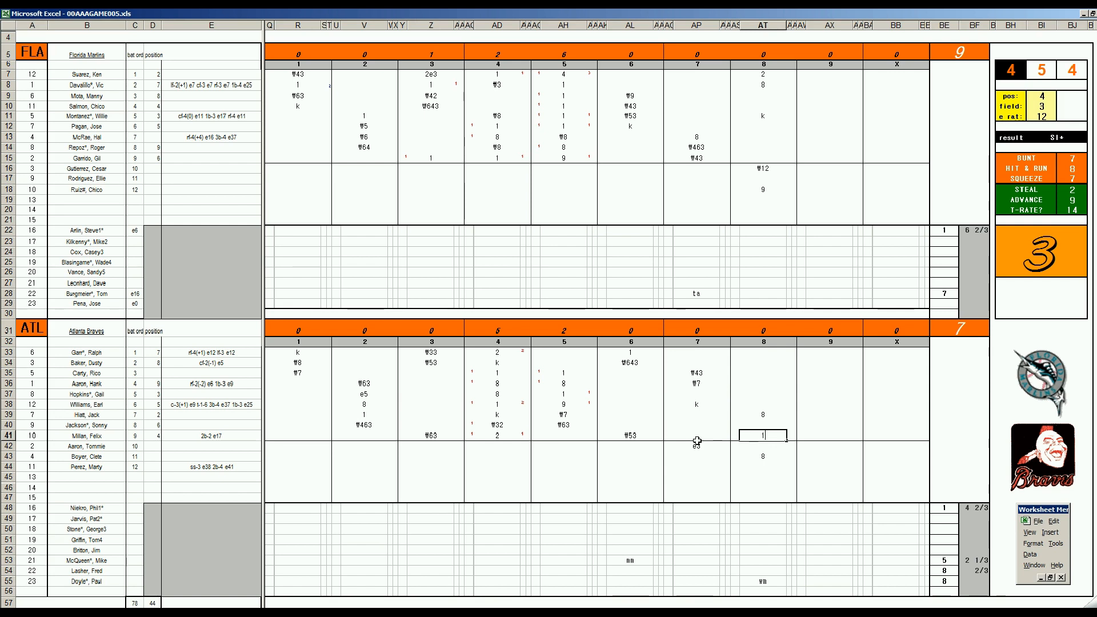
Enter ₩4 in AT33 for Atlanta's row 33 batter, and record 2/3 inning in BF28 for Florida's row 28 reliever
left_click(766, 352)
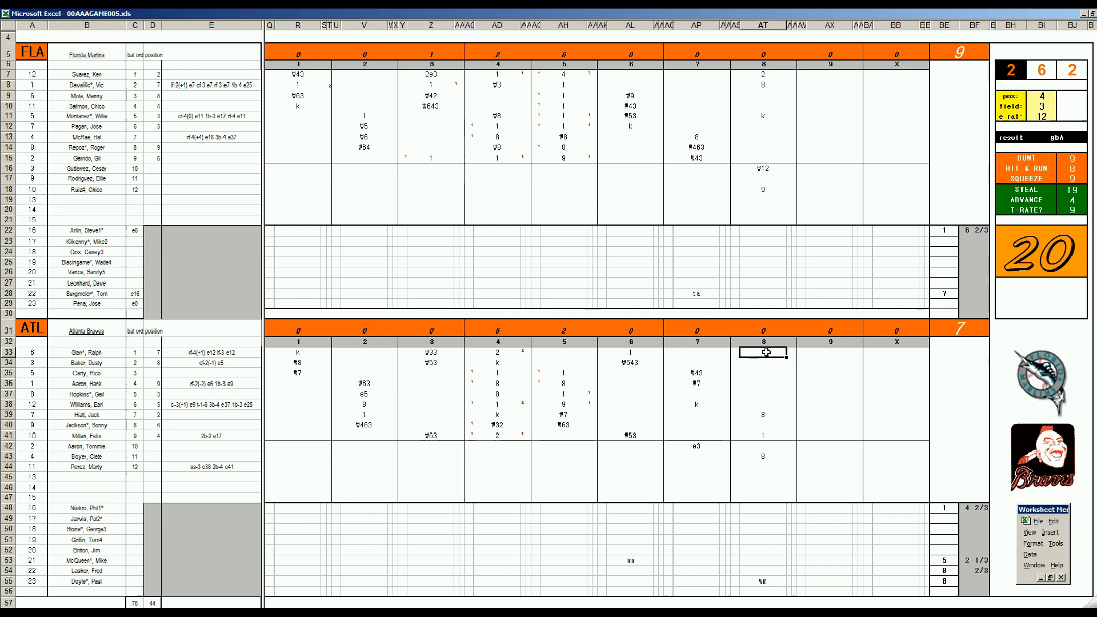
type("\\4")
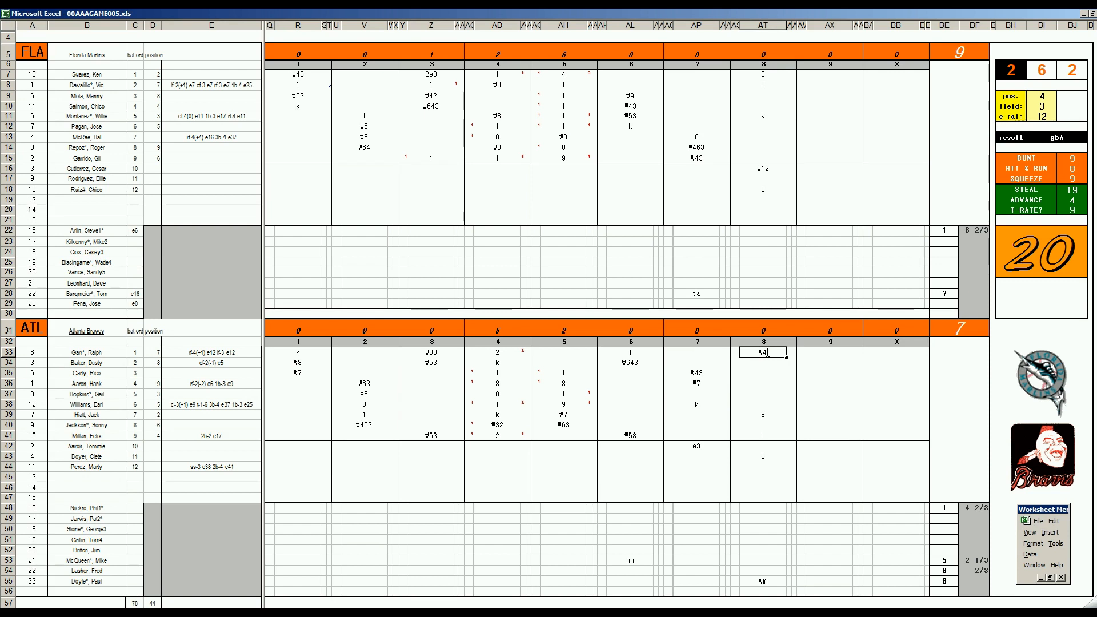
left_click(967, 290)
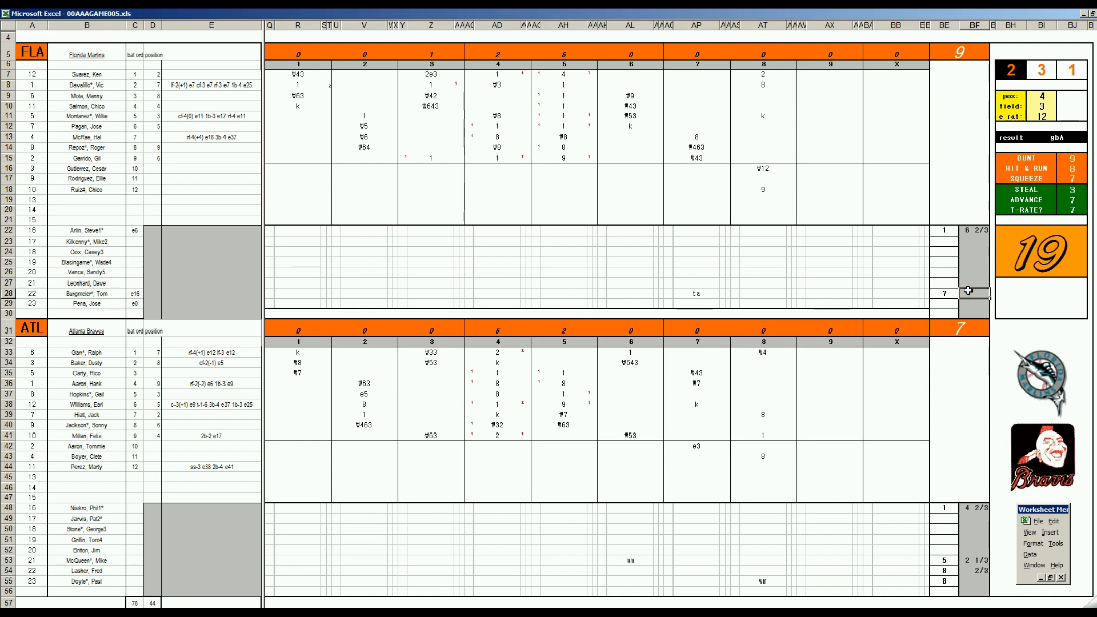
type("2/3")
key("Return")
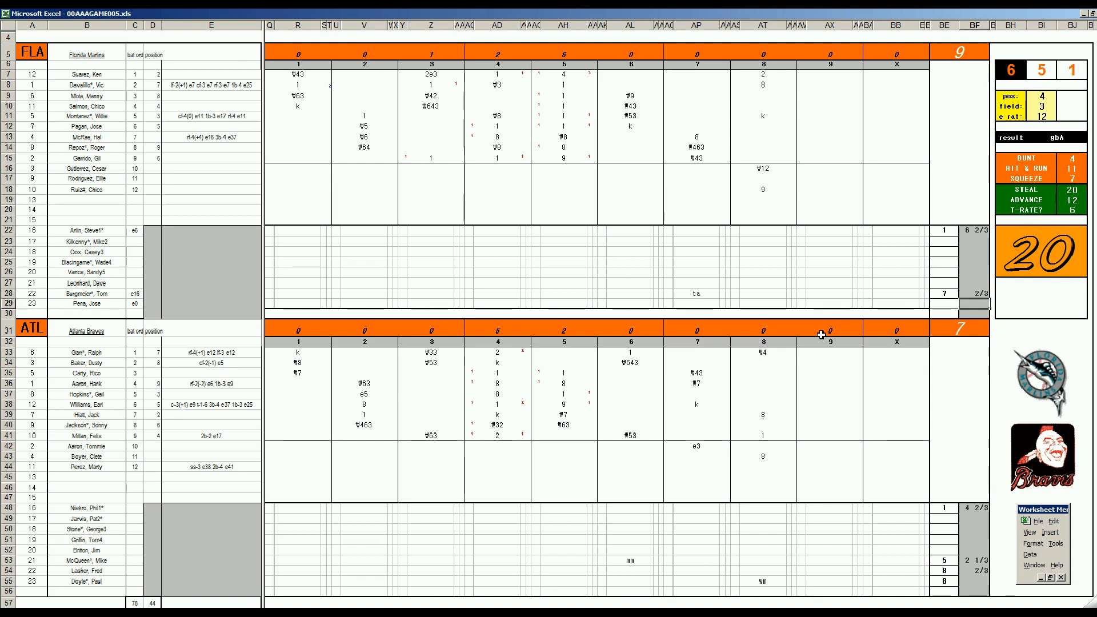
Bring in Florida's row 29 reliever with 8 in BE29 and db in AT29
key("Left")
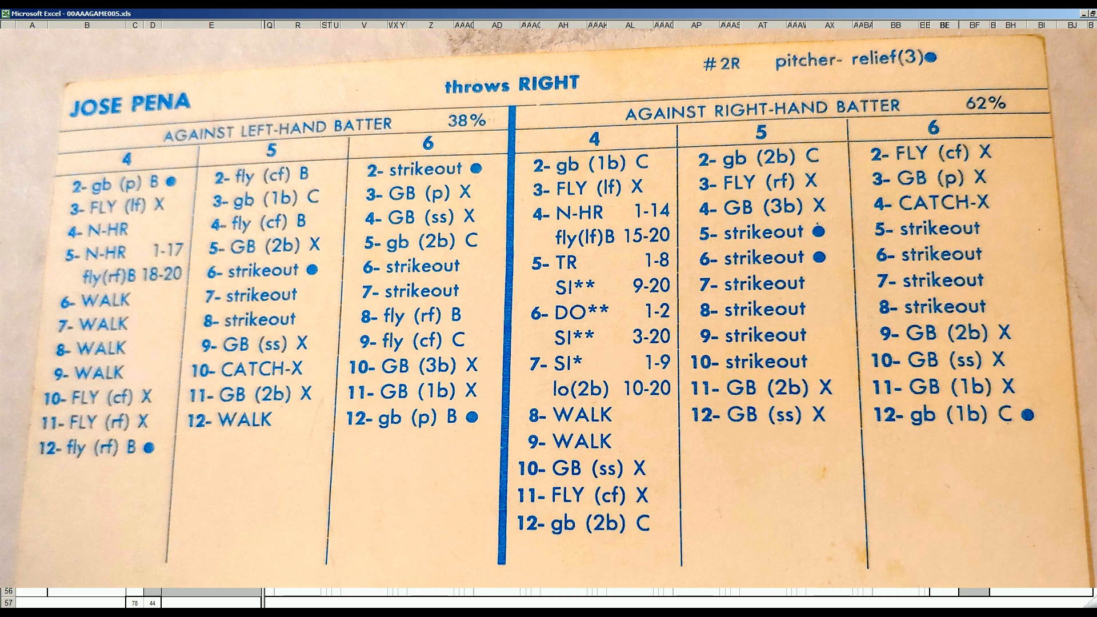
key("Return")
key("Left")
key("Left")
key("Left")
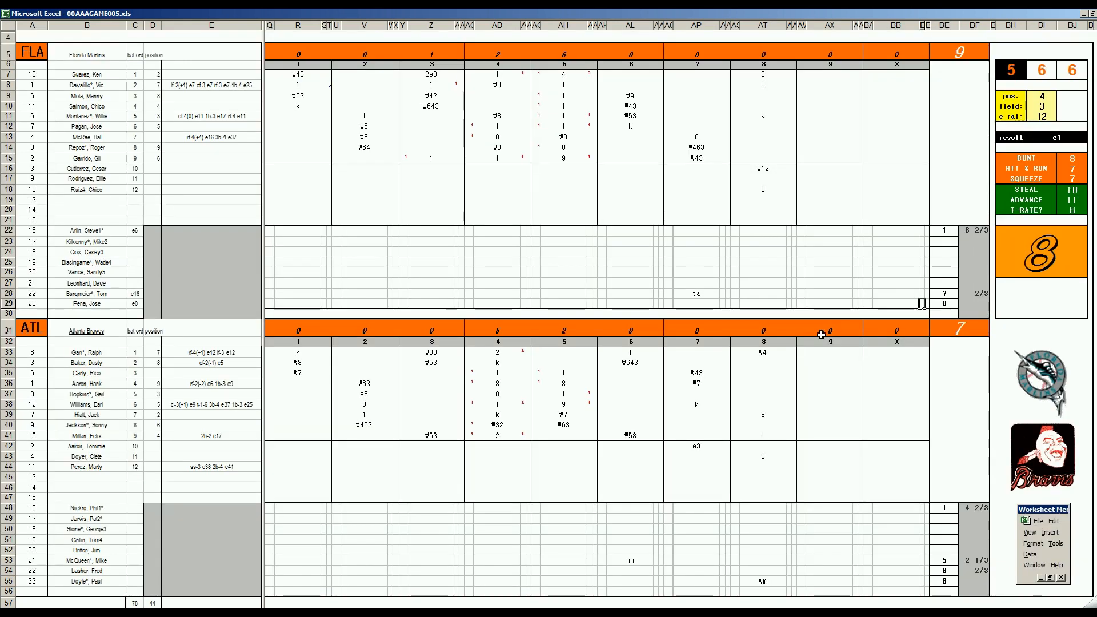
type("db")
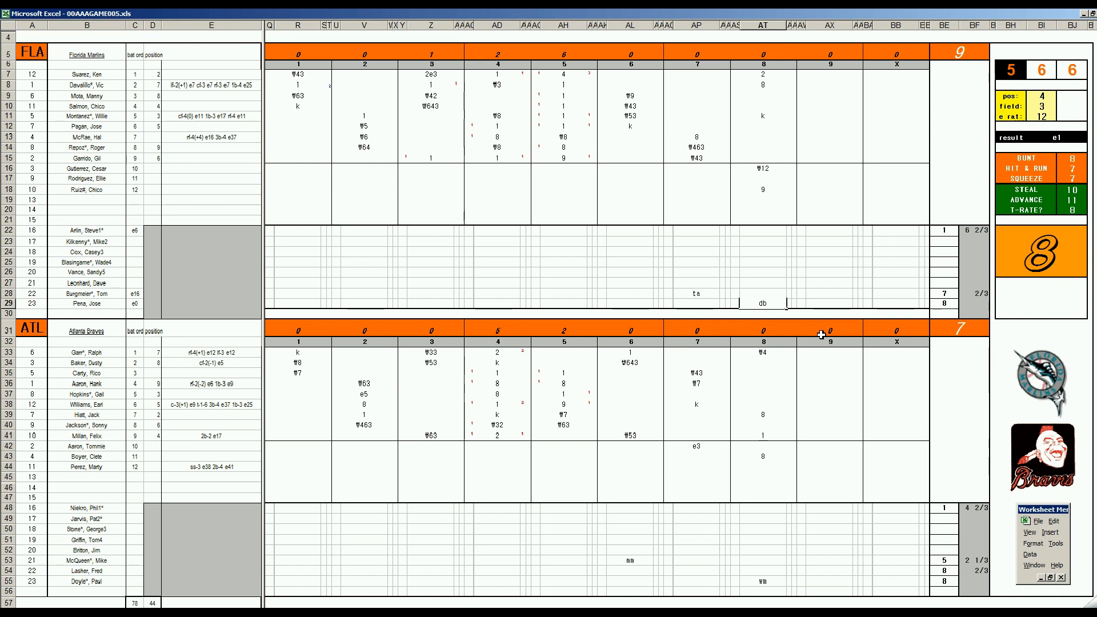
Enter 3 in AT34 for Atlanta's row 34 batter in the eighth inning, with 3 RBIs beside it
left_click(763, 363)
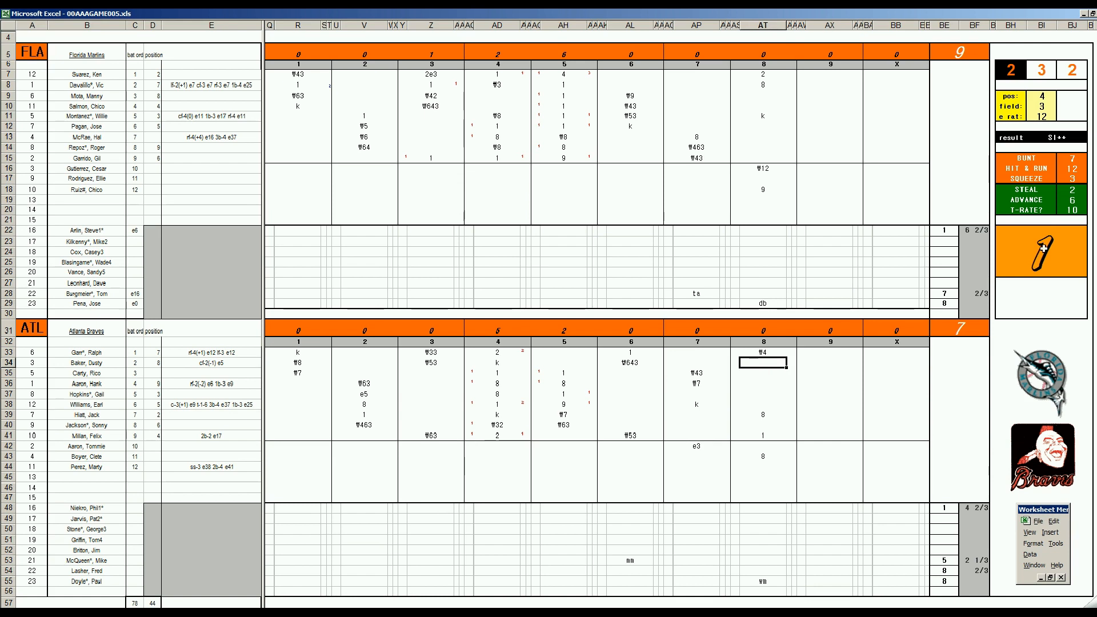
type("3")
key("Right")
type("3")
Mark 1 run each in AS39, AS41 and AS43 for the Atlanta runners who score in the eighth inning
key("Left")
key("Left")
key("Down")
key("Down")
key("Down")
key("Down")
key("Down")
type("1")
key("Down")
key("Down")
type("1")
key("Down")
key("Down")
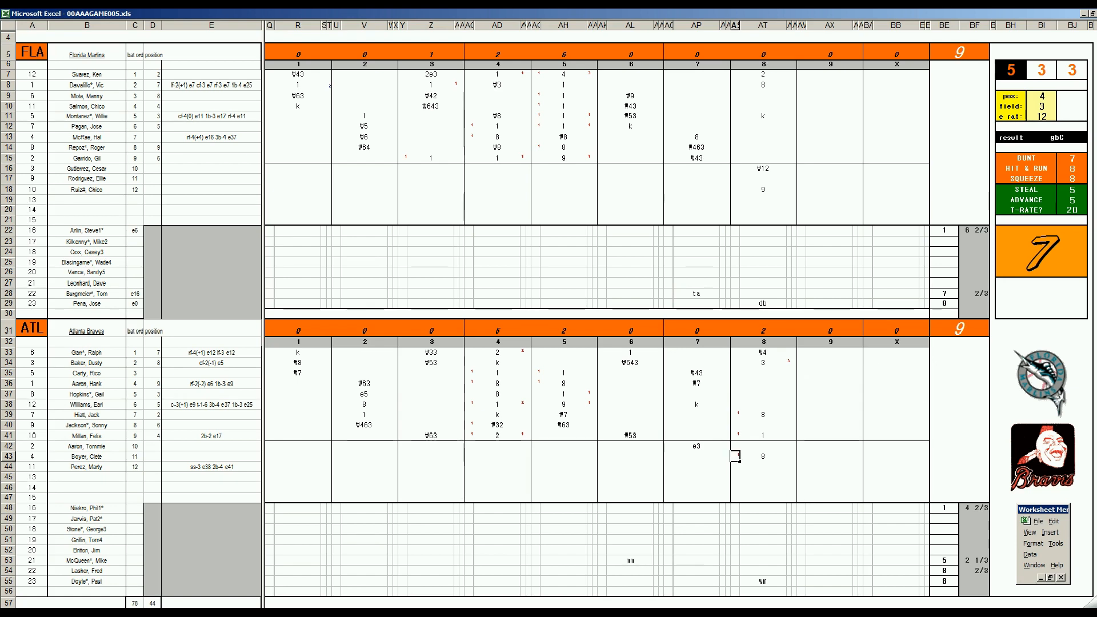
Switch to Spotify, play Little Feat's album Sailin' Shoes and raise the volume slightly
key("alt+Tab")
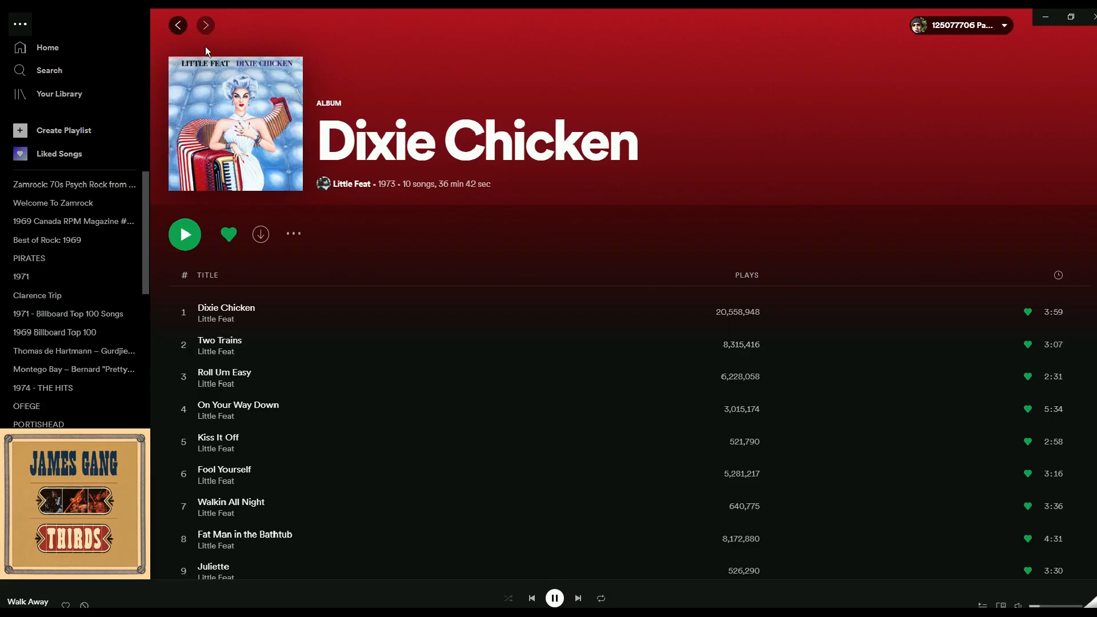
left_click(178, 25)
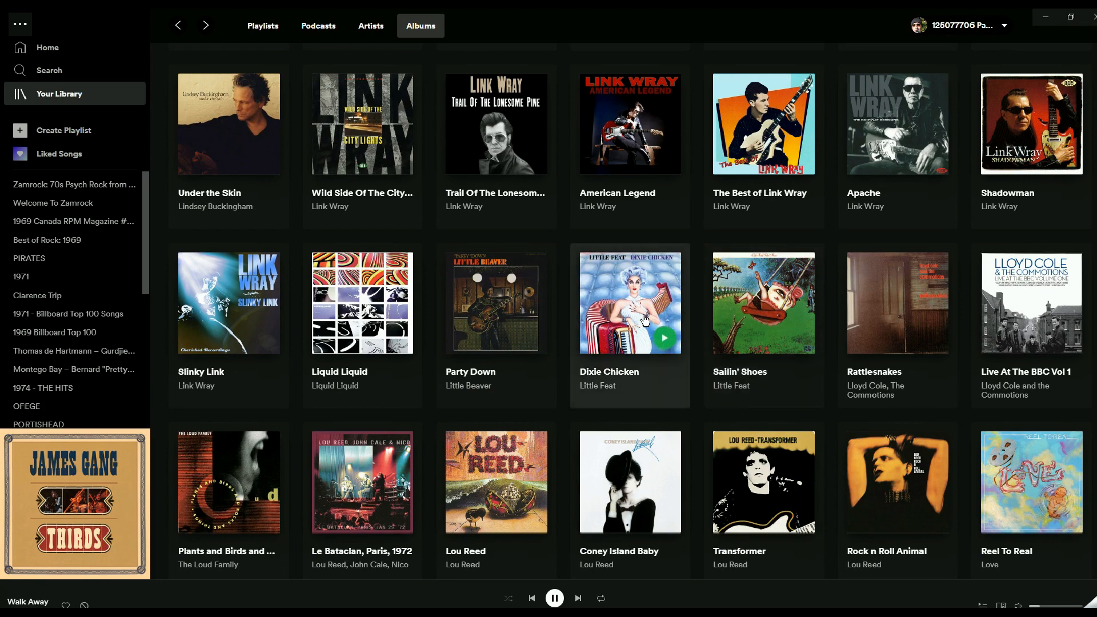
left_click(741, 307)
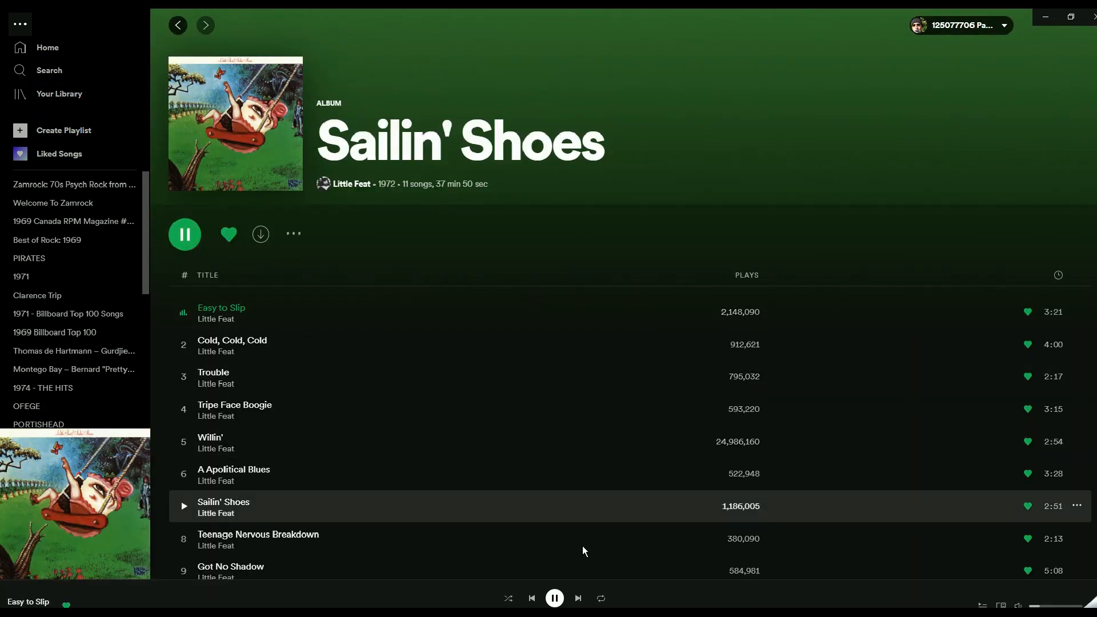
left_click(1042, 606)
left_click_drag(1042, 605, 1045, 606)
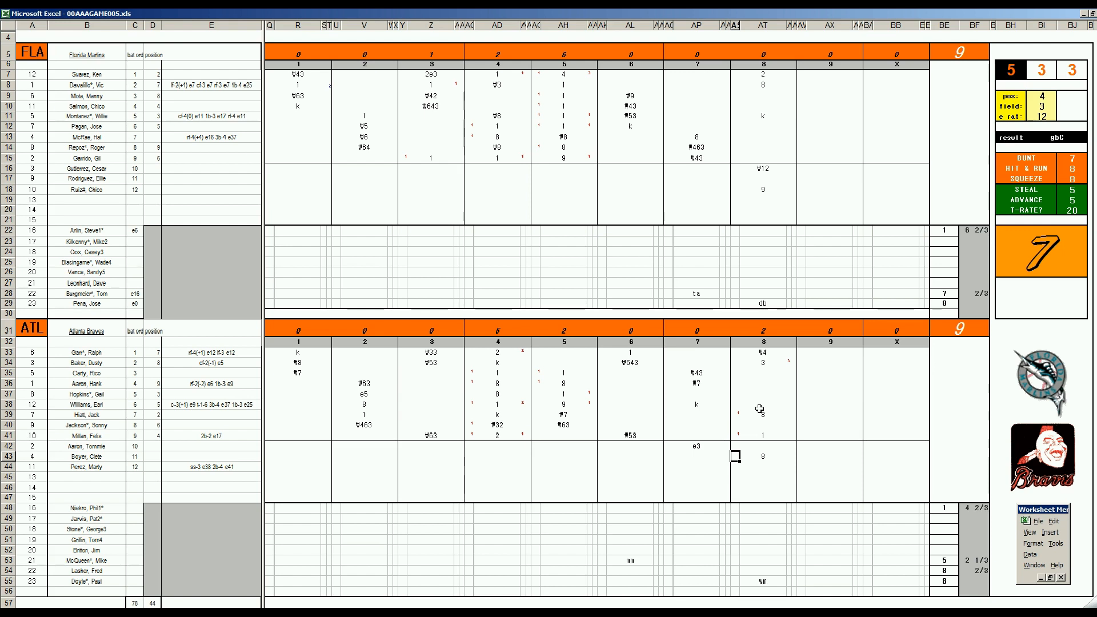
Return to the scoresheet and enter k in AT35, and 1 in AT36 with 1 RBI, for Atlanta's row 35 and 36 batters
left_click(762, 374)
key("Up")
key("Down")
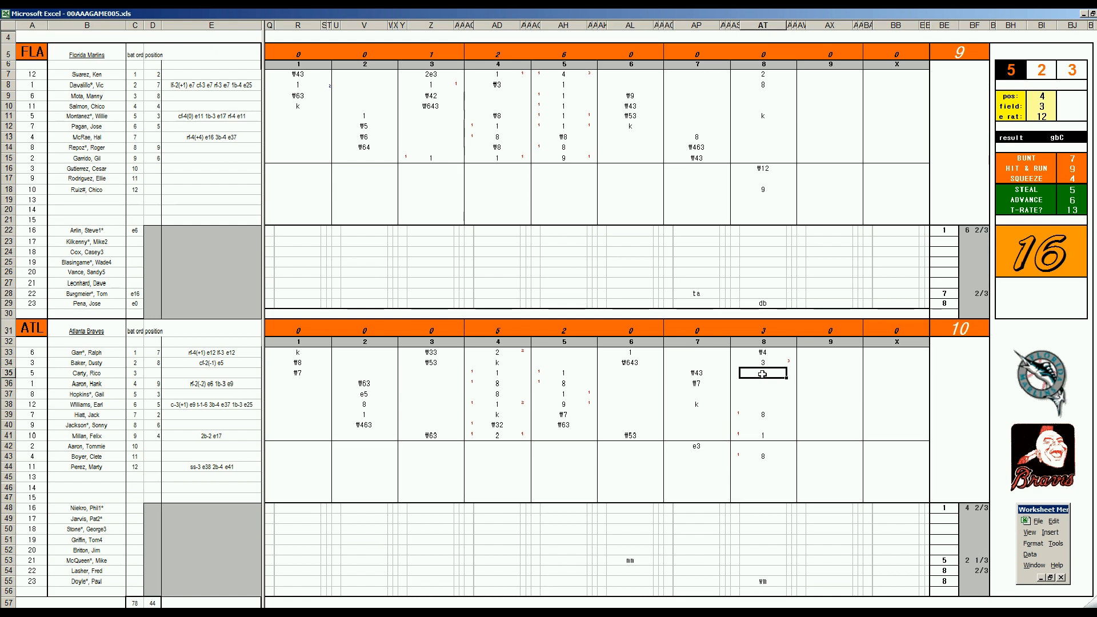
type("6")
key("Return")
type("1")
key("Right")
type("1")
Mark 1 run in AS34 for Atlanta's row 34 runner in the eighth inning
key("Left")
key("Left")
key("Up")
key("Up")
type("1")
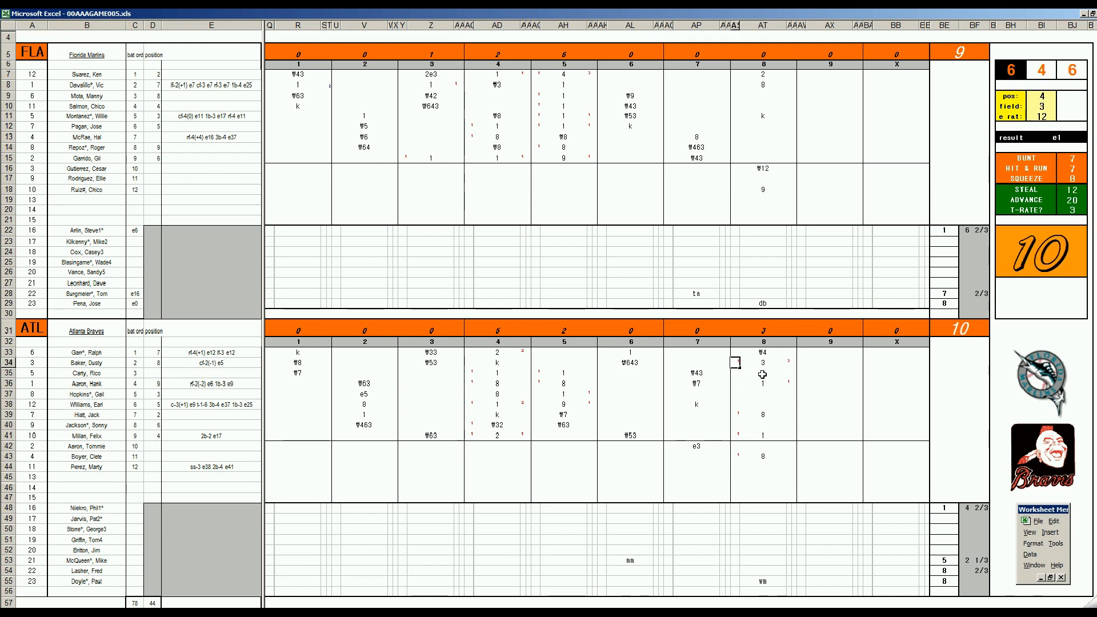
Set the fielding position to 5 and field to 3 for Atlanta's row 42 batter, and roll a new result
left_click(762, 374)
key("Down")
key("Down")
key("Down")
key("Down")
key("Down")
key("Down")
key("Down")
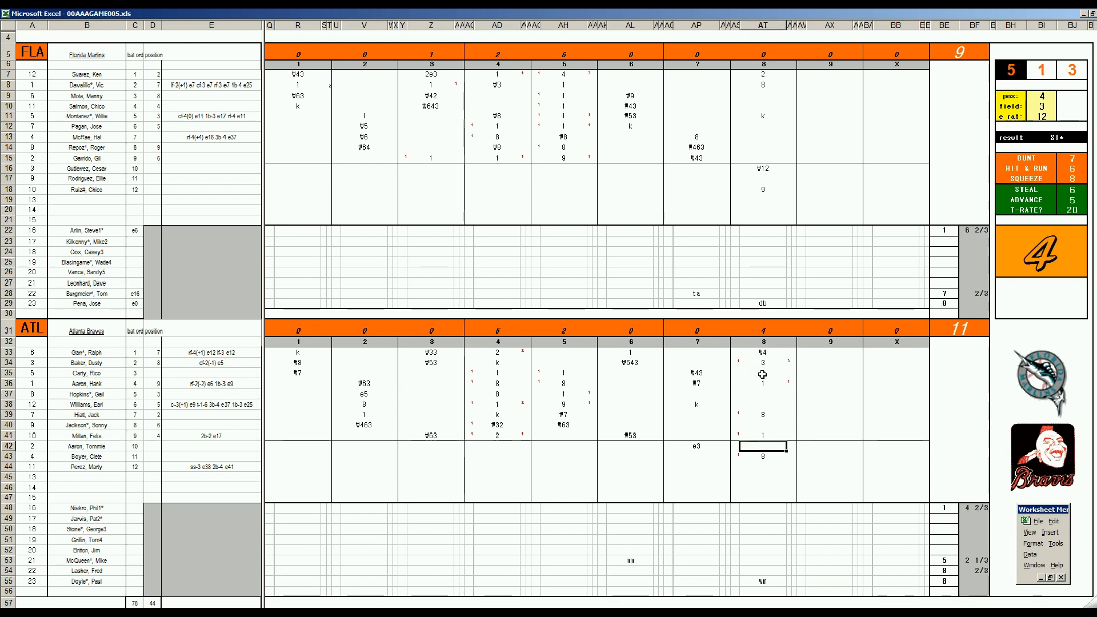
key("ctrl+q")
type("5")
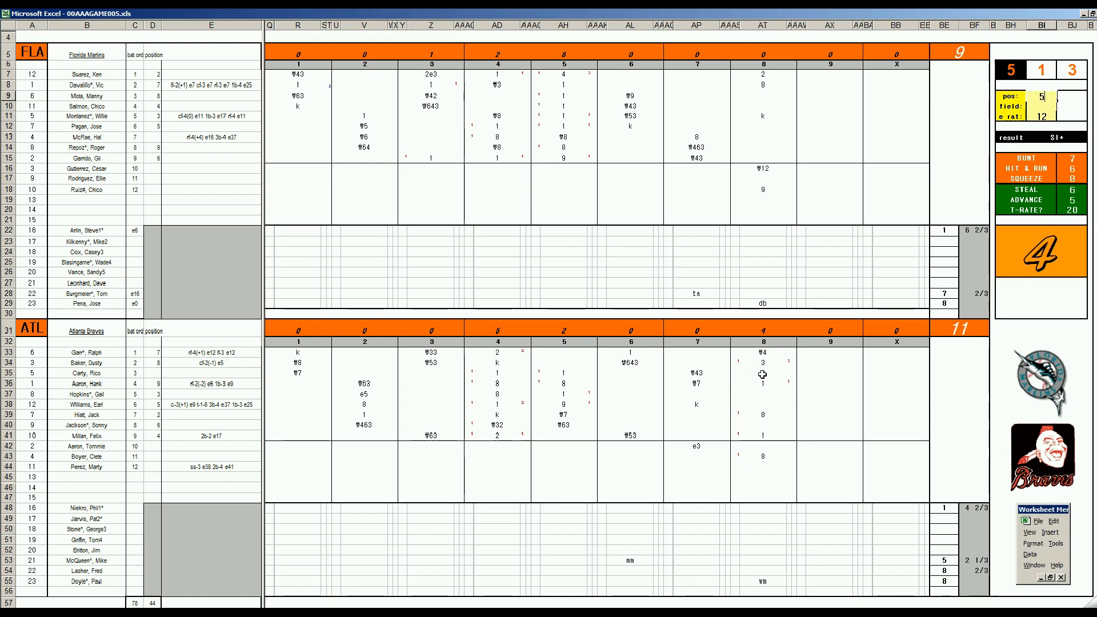
key("Return")
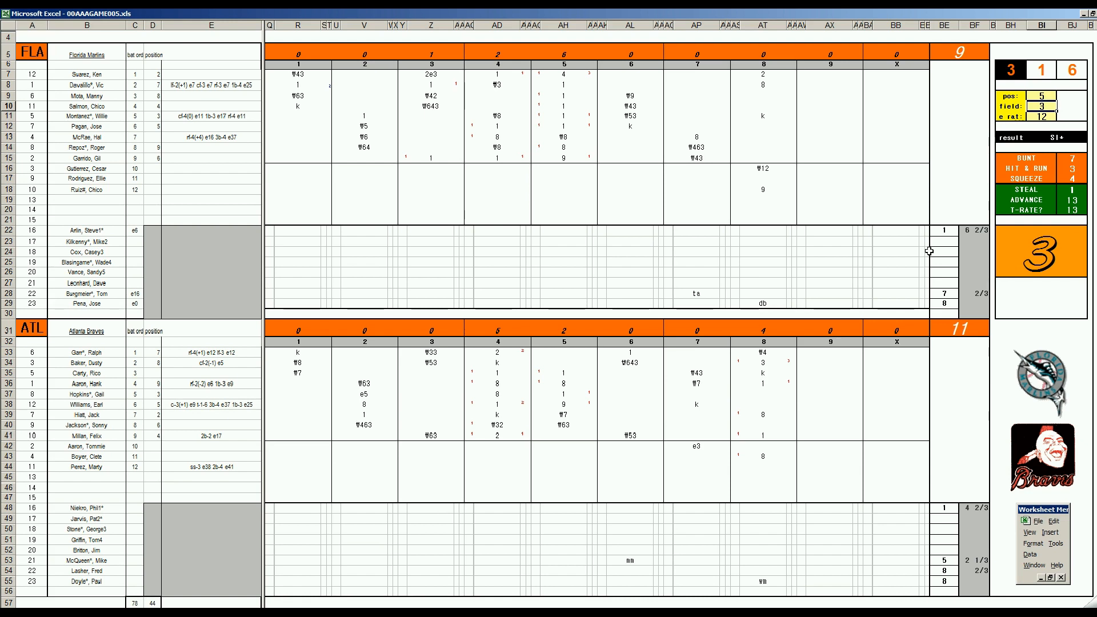
Enter 1 in AT42 for Atlanta's row 42 batter in the eighth inning
left_click(764, 394)
key("Down")
key("Down")
key("Down")
key("Down")
key("Down")
type("1")
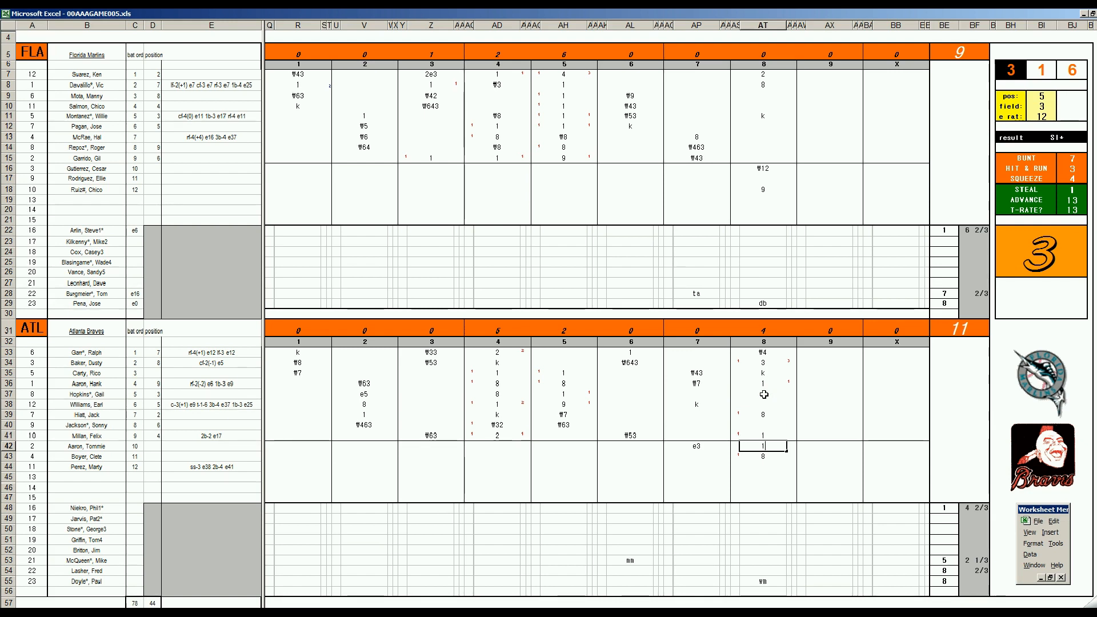
Enter k in AT38 for Atlanta's row 38 batter in the eighth inning
key("Up")
key("Up")
key("Up")
key("Up")
key("Right")
key("Right")
key("Right")
key("Left")
key("Left")
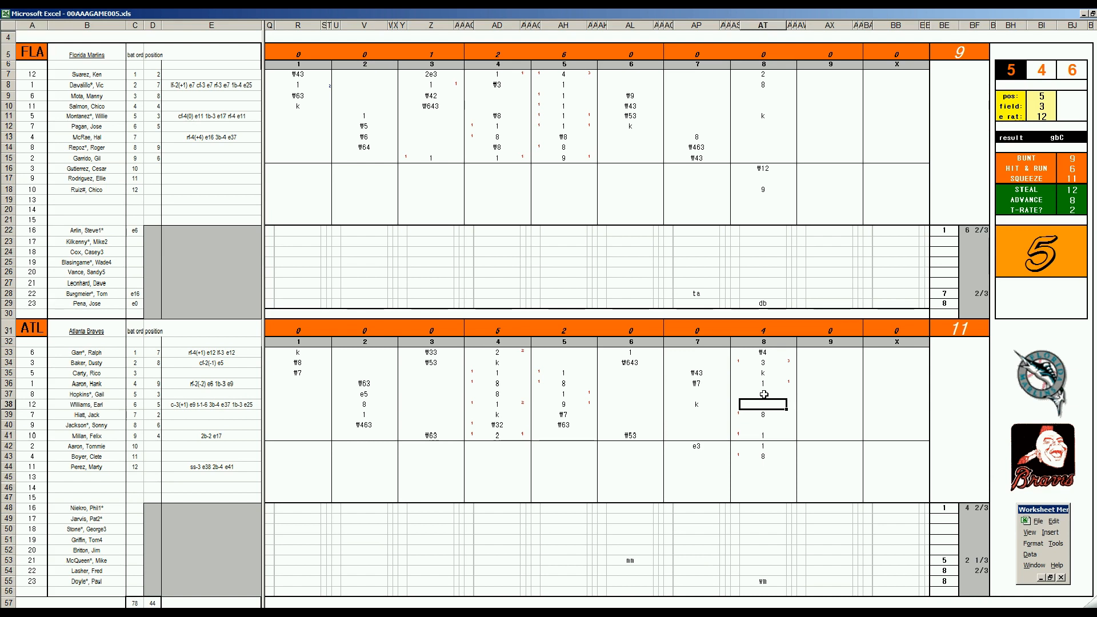
type("k")
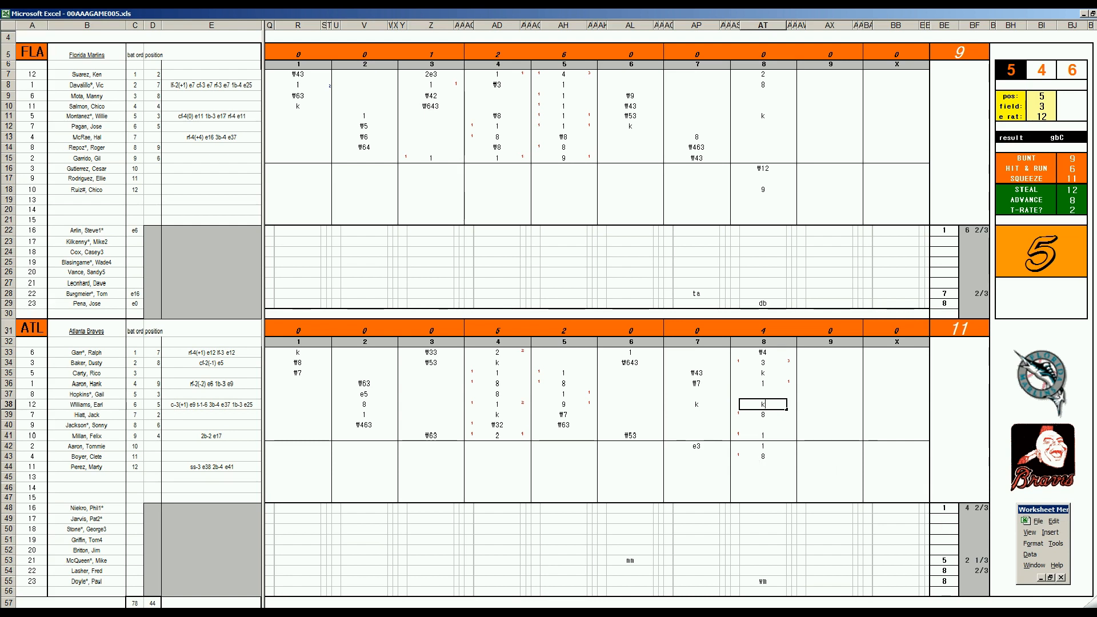
Switch to Spotify, lower the playback volume slightly and return to the Excel scoresheet
key("alt+Tab")
left_click_drag(1044, 605, 1039, 606)
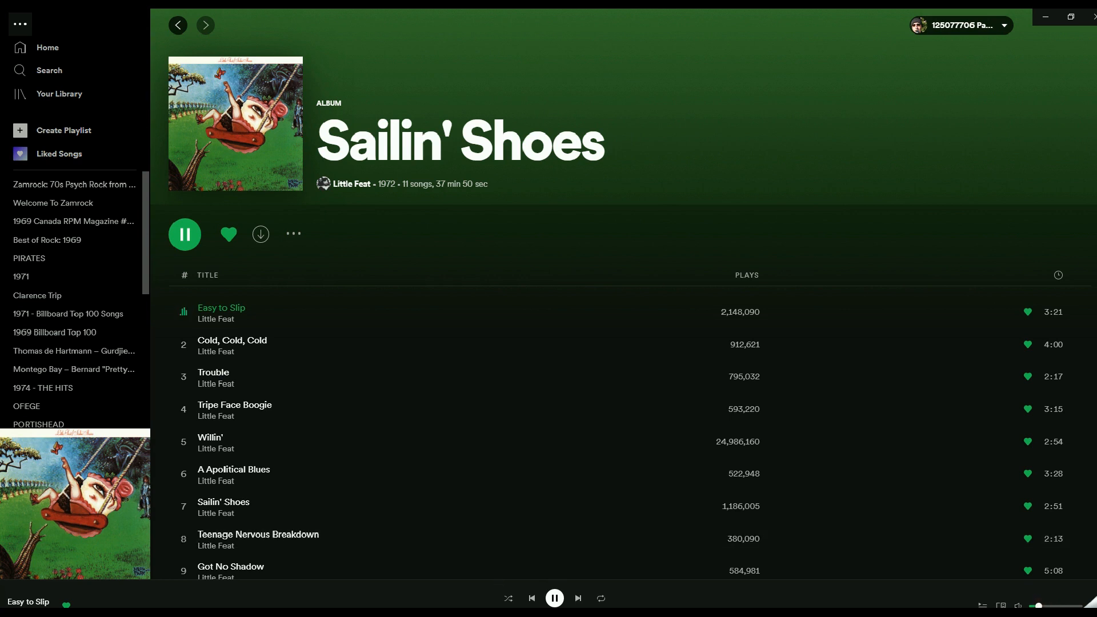
key("alt+Tab")
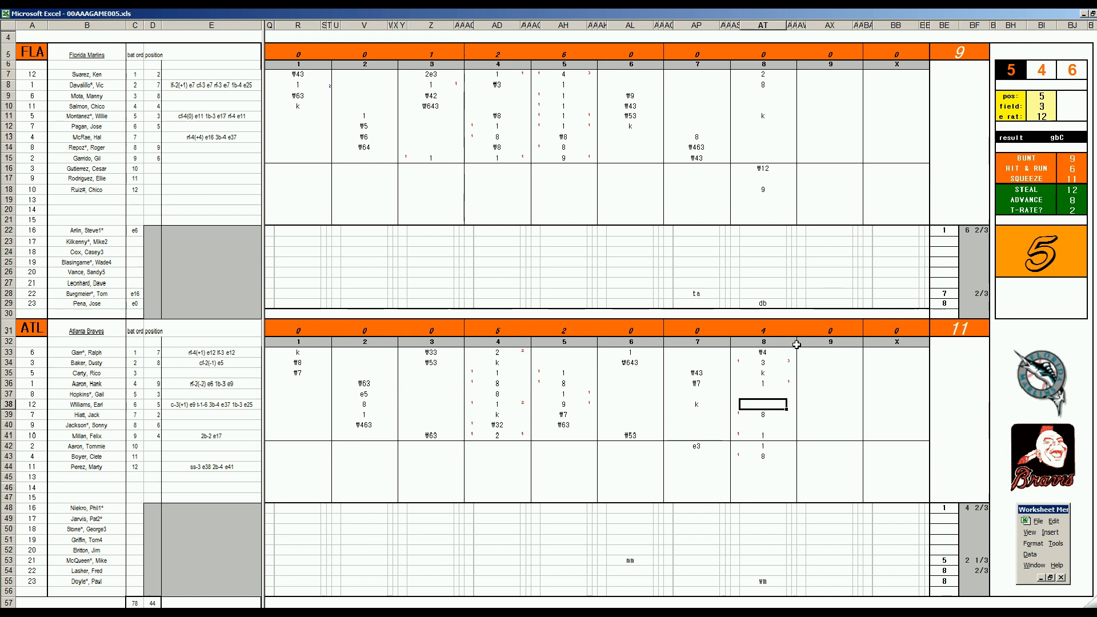
Re-enter k in AT38 for Atlanta's row 38 batter and in AT11 for Florida's row 11 batter
type("k")
left_click(765, 116)
type("k")
Enter ₩7 in AX12, ₩4 in AX13 and ₩8 in AX14 for Florida's three batters in the ninth inning
left_click(817, 127)
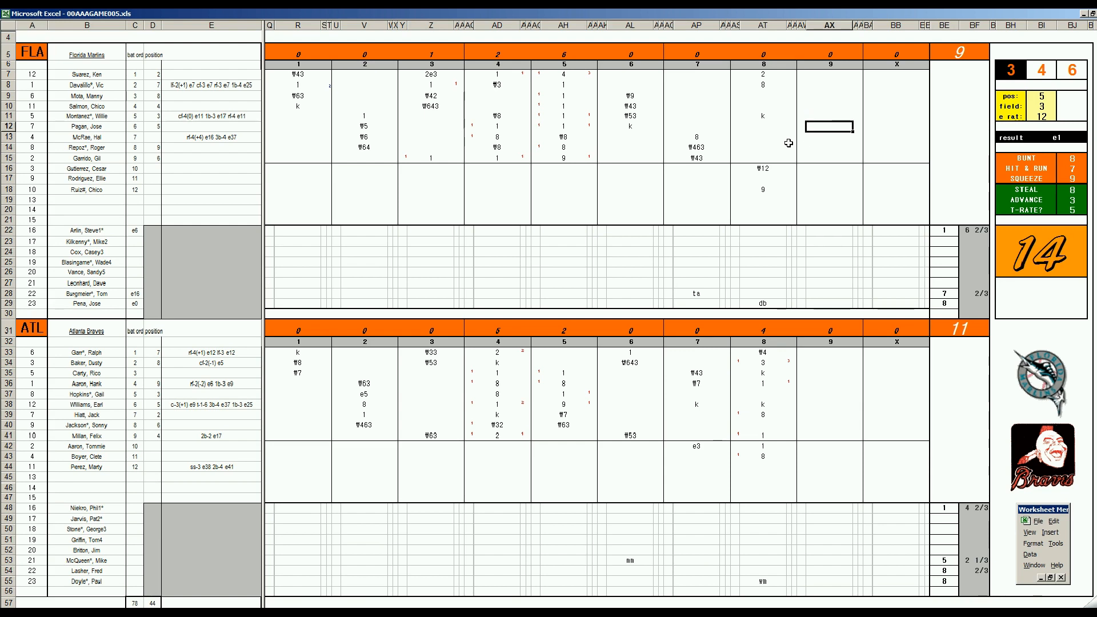
type("#7")
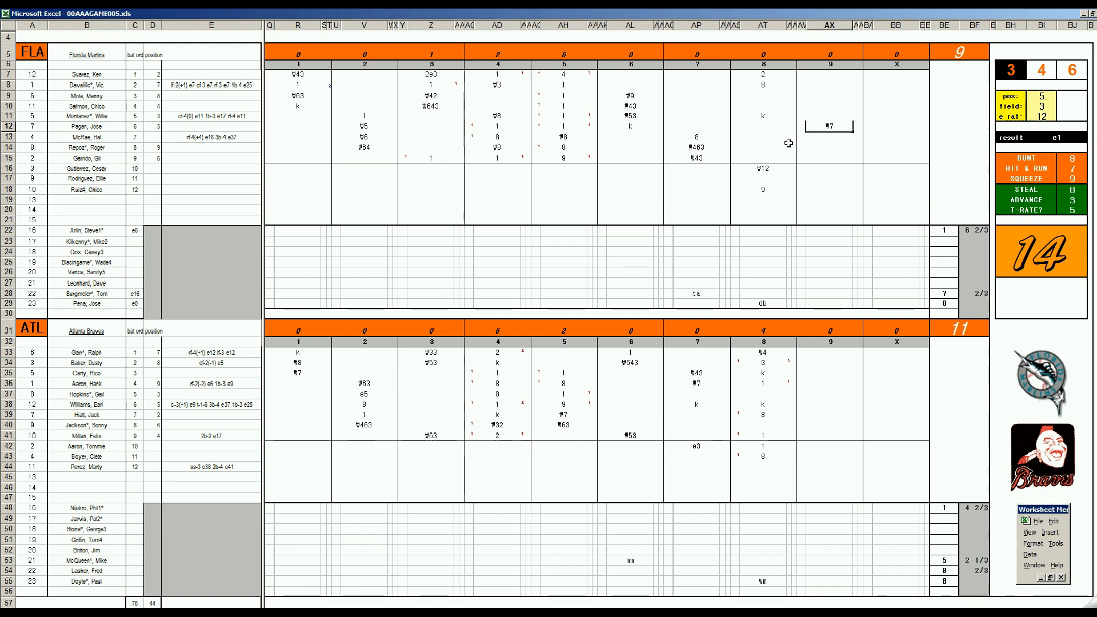
key("Return")
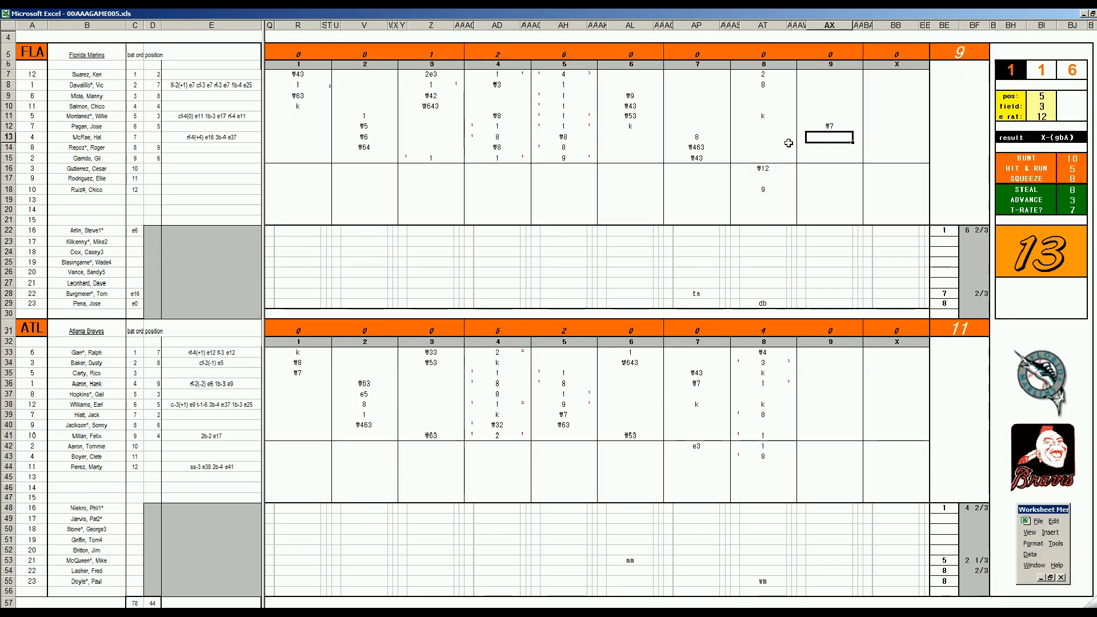
type("#4")
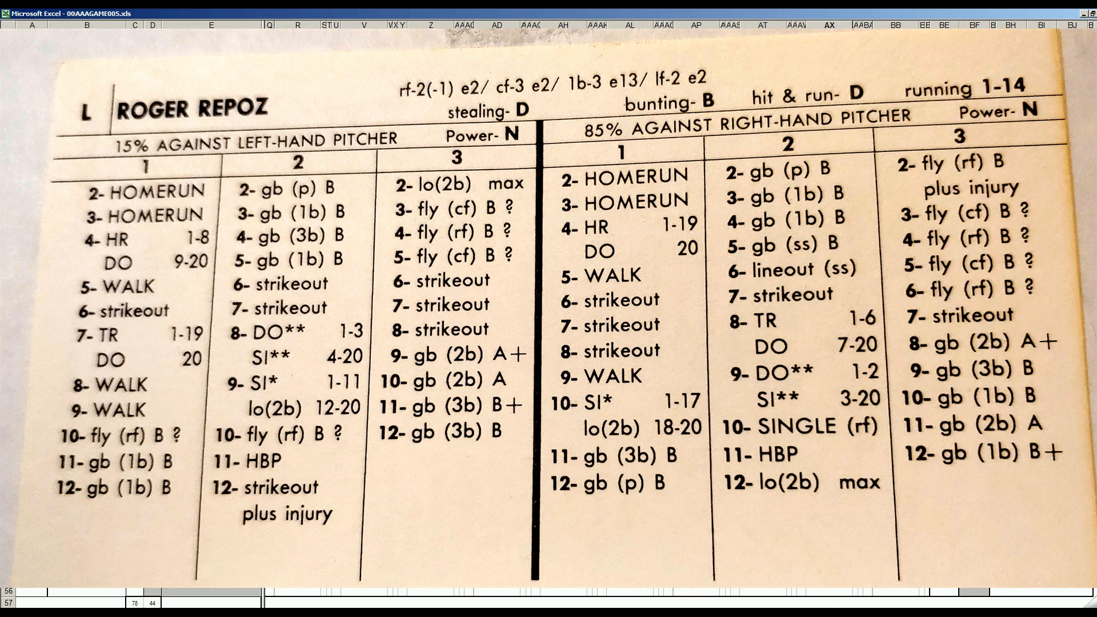
key("Return")
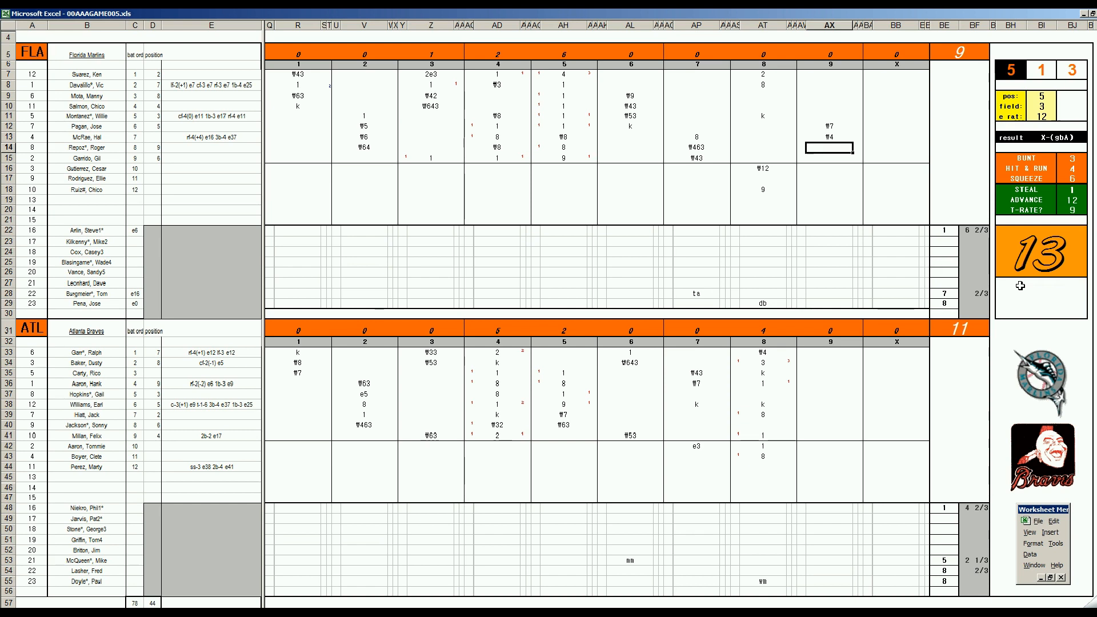
type("\\8")
key("Return")
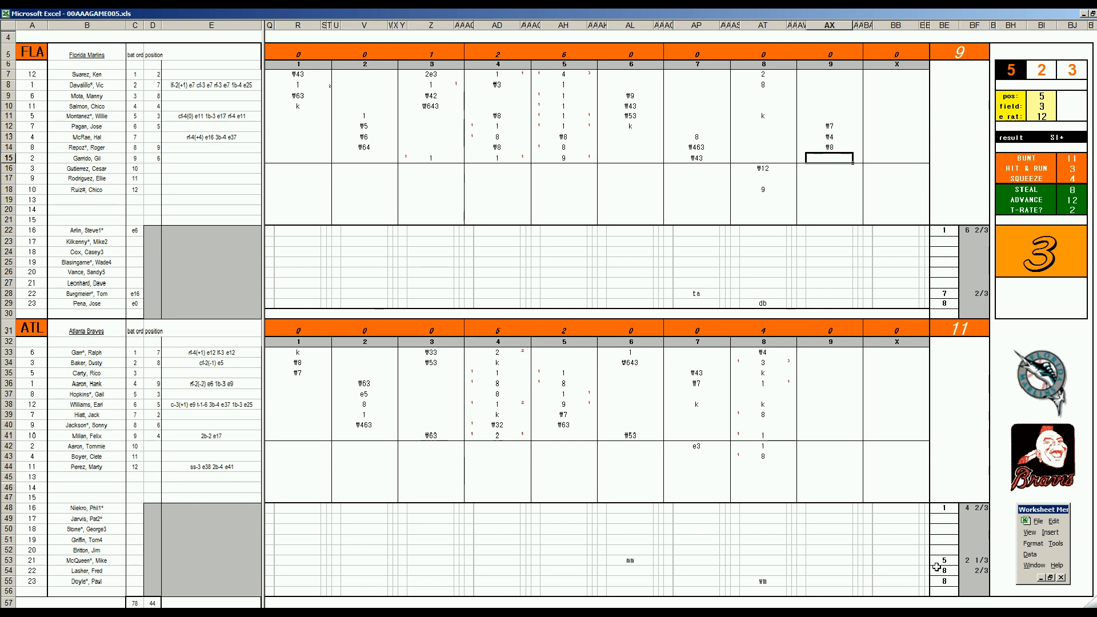
Enter innings pitched of 1 1/3 in BF55 for Atlanta's last pitcher and 2/3 in BF29 for Florida's last pitcher
left_click(970, 581)
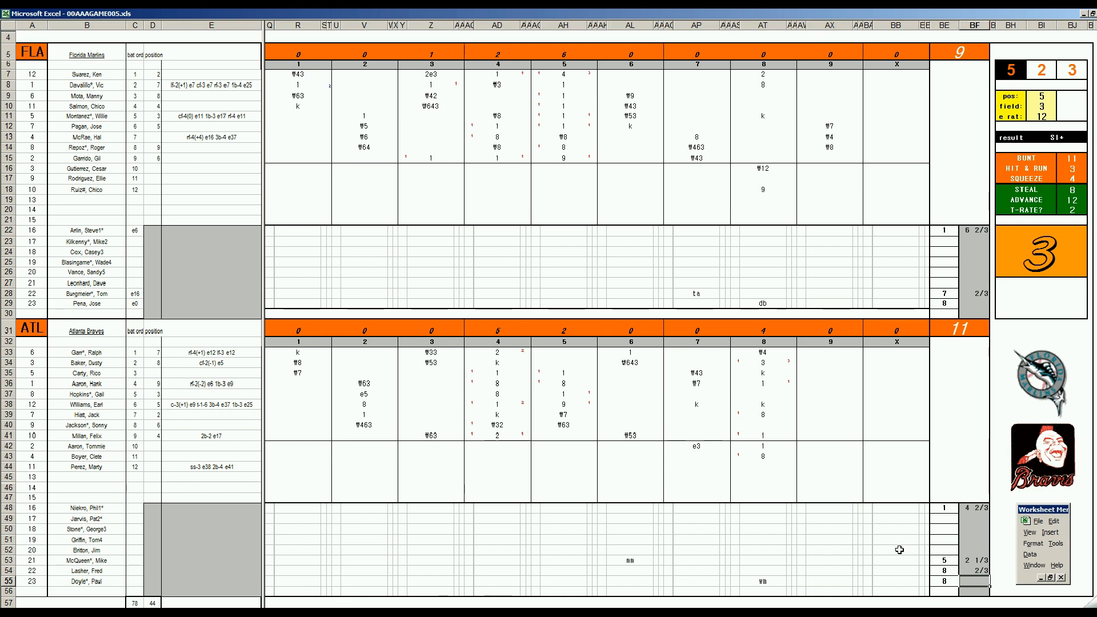
type("1 1/3")
key("Return")
left_click(971, 305)
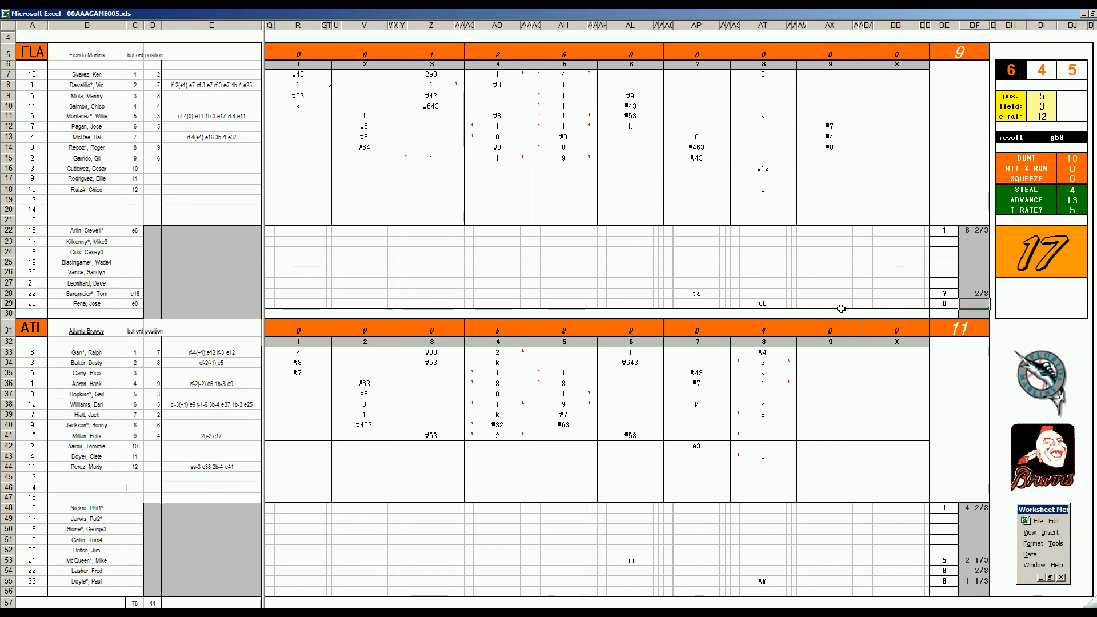
type("2/3")
key("Return")
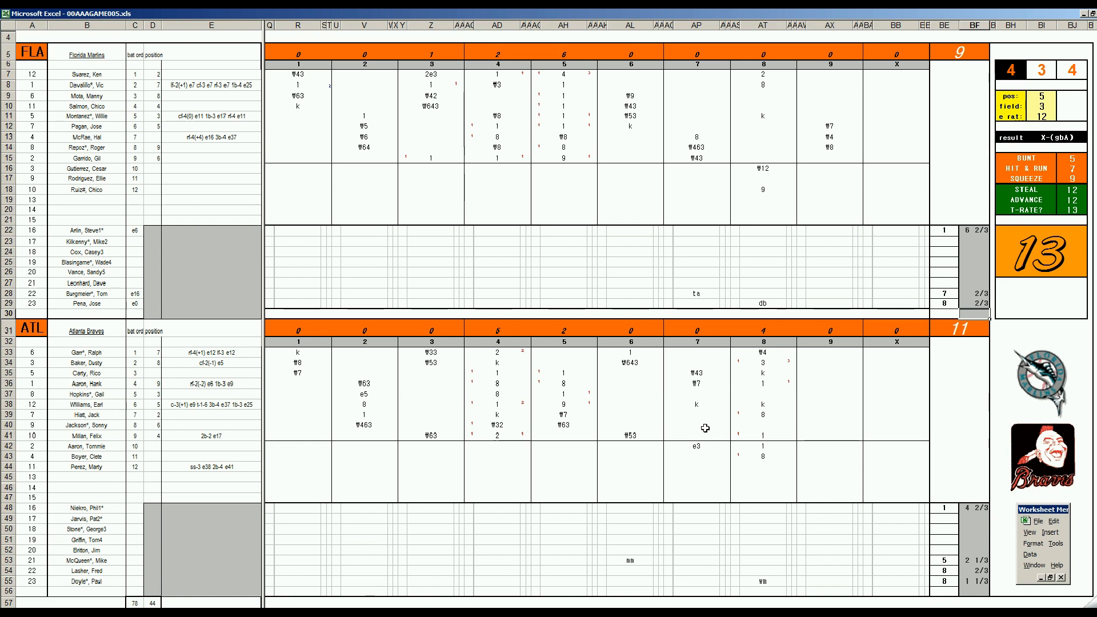
Generate the box-score copy of the scoresheet in a new workbook and enter 1 win in F55 for Atlanta's row 55 pitcher
left_click(233, 540)
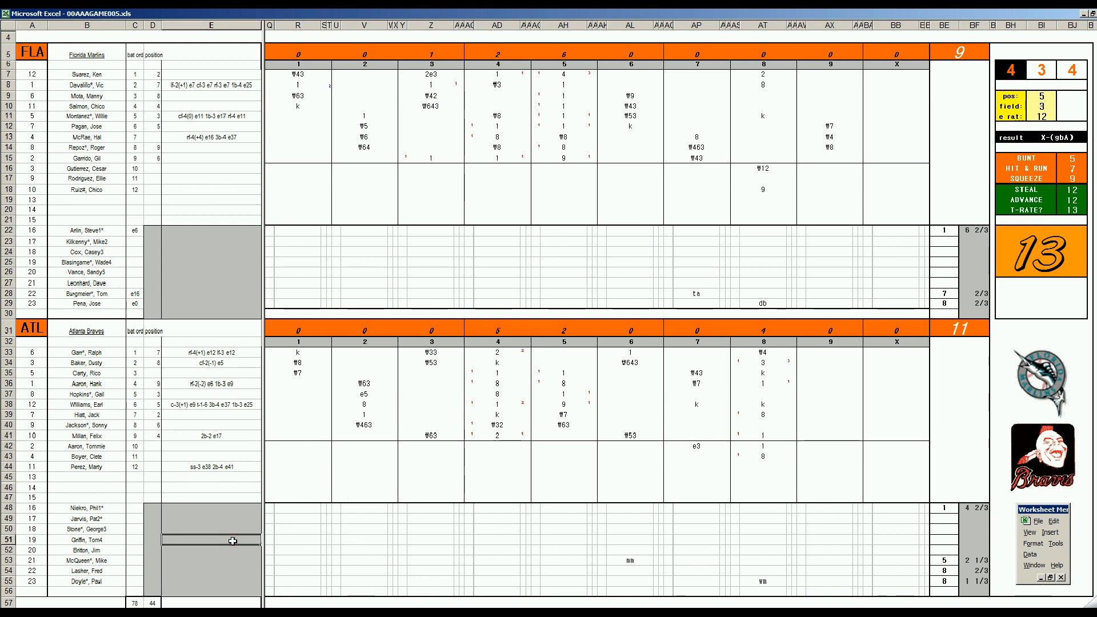
key("ctrl+shift+c")
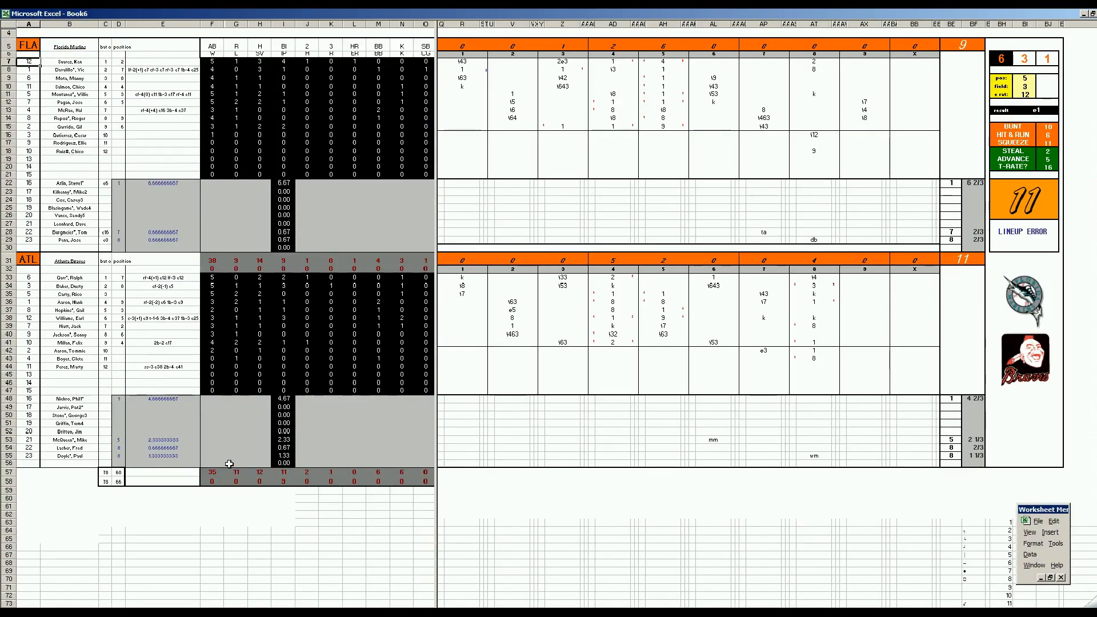
left_click(210, 457)
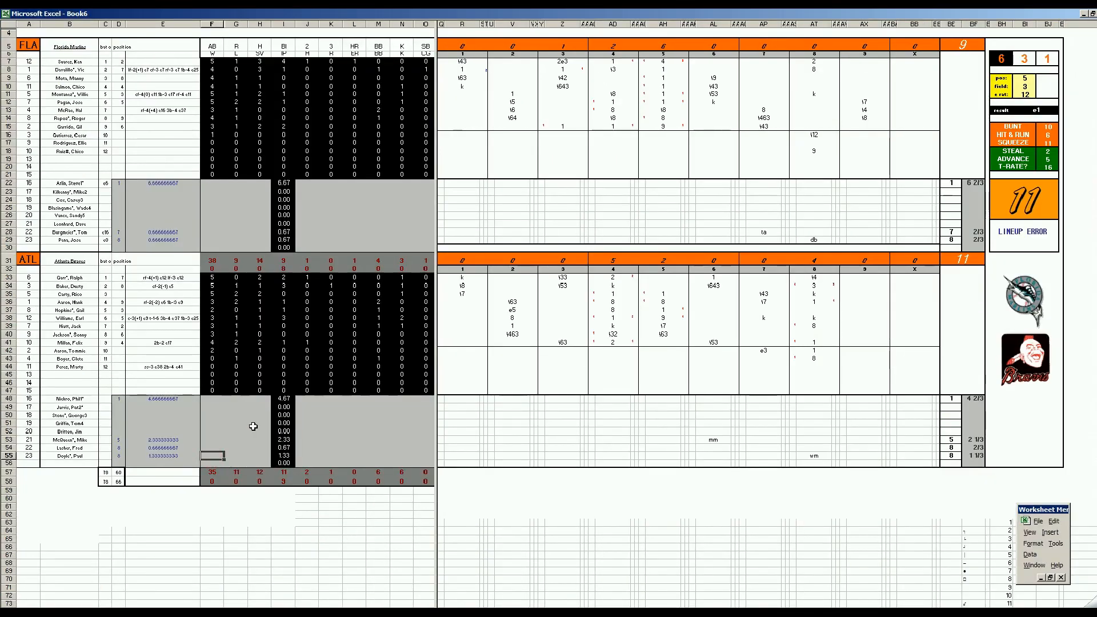
key("Right")
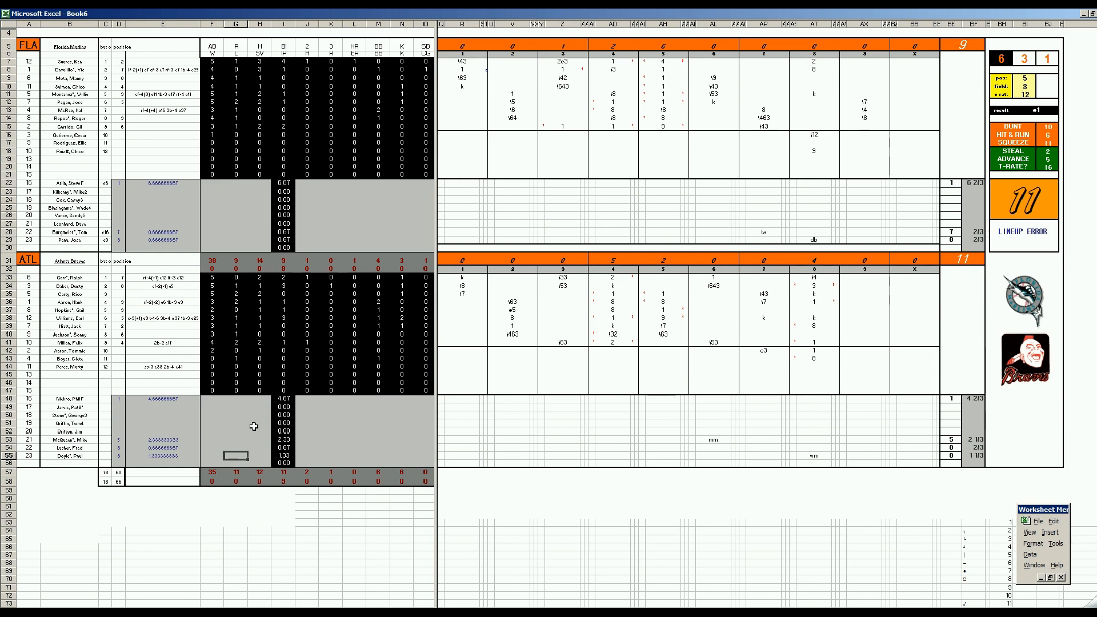
key("Left")
key("Right")
key("Right")
key("Left")
key("Left")
type("1")
Check Florida's eighth-inning results and enter 1 strikeout in N55 for Atlanta's row 55 pitcher
key("Right")
key("Right")
key("Right")
key("Right")
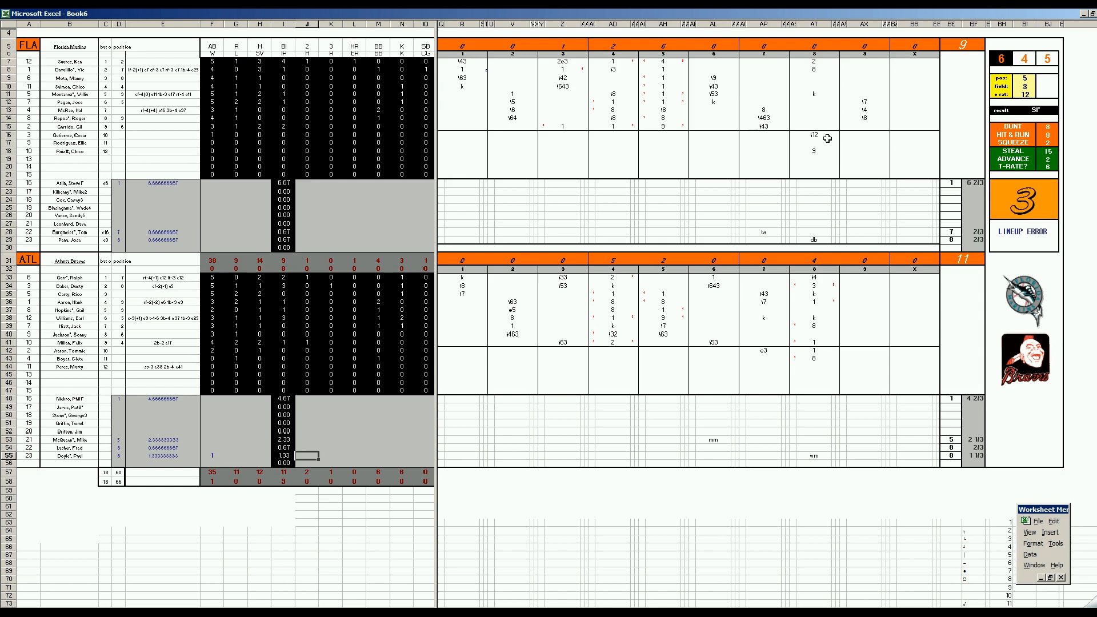
left_click(813, 94)
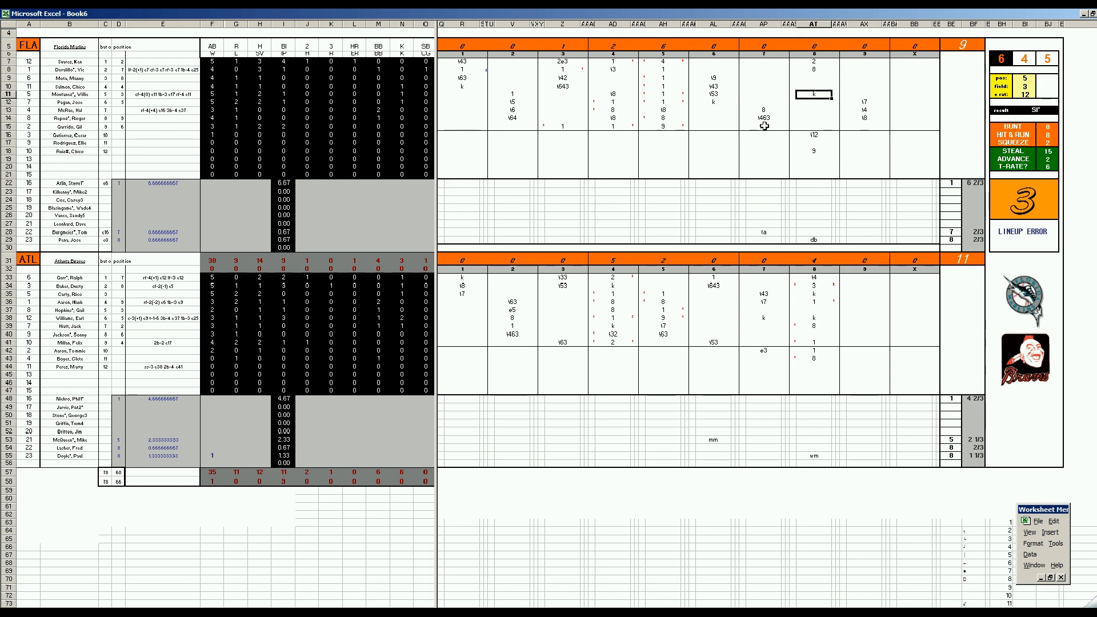
left_click(304, 452)
key("Right")
key("Right")
key("Right")
key("Right")
type("1")
key("Left")
key("Left")
key("Left")
key("Left")
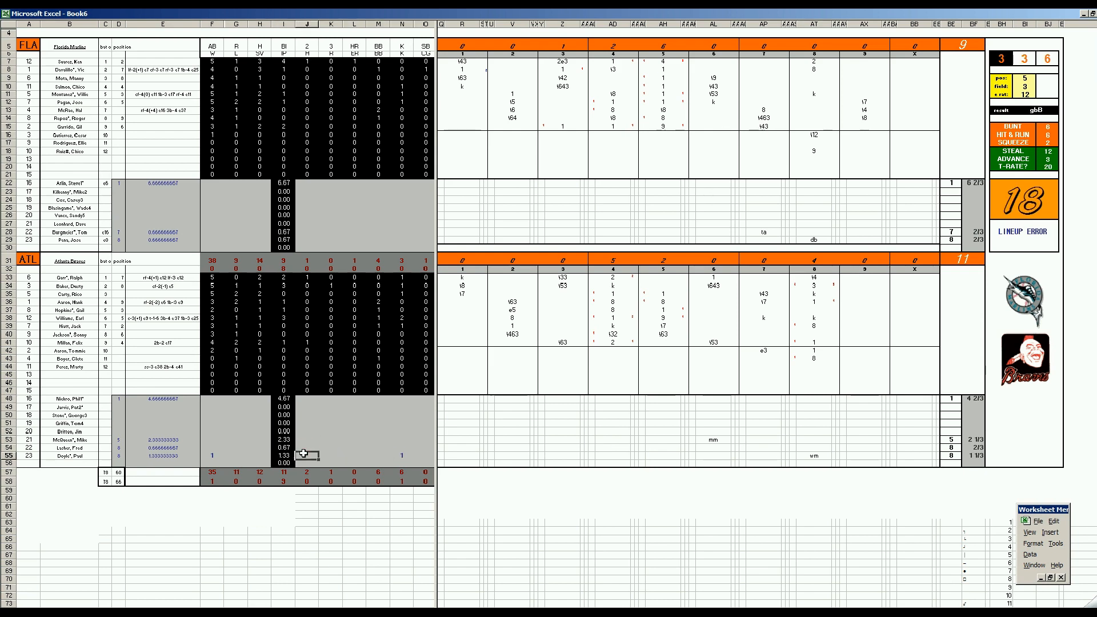
Enter 1 hit in J54 and 1 walk in M54 for Atlanta's row 54 pitcher
key("Up")
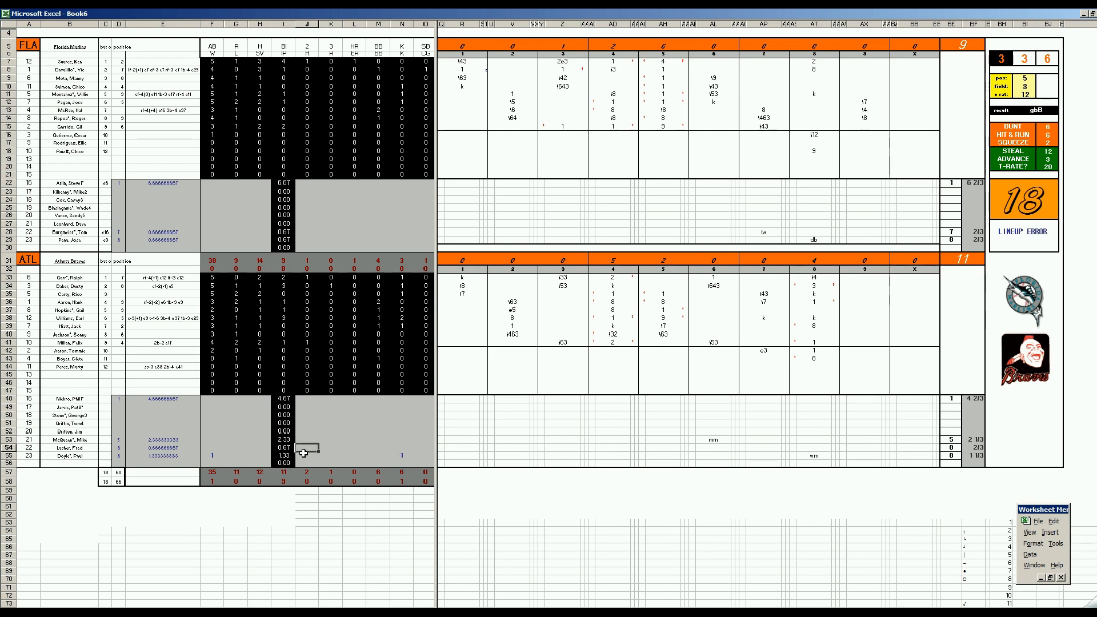
type("1")
key("Right")
key("Right")
key("Right")
type("1")
Enter 1 walk in M53 and 1 strikeout in N53 for Atlanta's row 53 pitcher
key("Up")
key("Left")
key("Left")
key("Left")
key("Left")
key("Right")
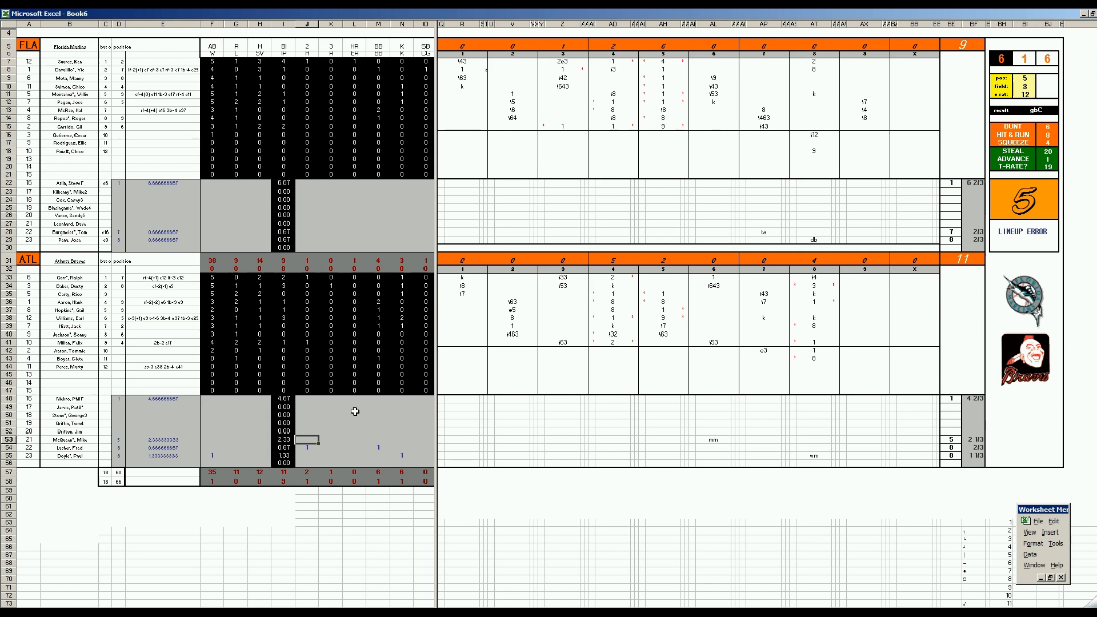
key("Right")
key("Right")
key("Right")
type("1")
key("Right")
type("1")
Enter 13 hits, 9 runs, 8 earned runs, 2 walks and 1 strikeout in J48:N48 for Atlanta's starting pitcher
key("Left")
key("Left")
key("Left")
key("Left")
key("Up")
key("Up")
key("Up")
key("Up")
key("Up")
key("Left")
key("Left")
key("Left")
key("Left")
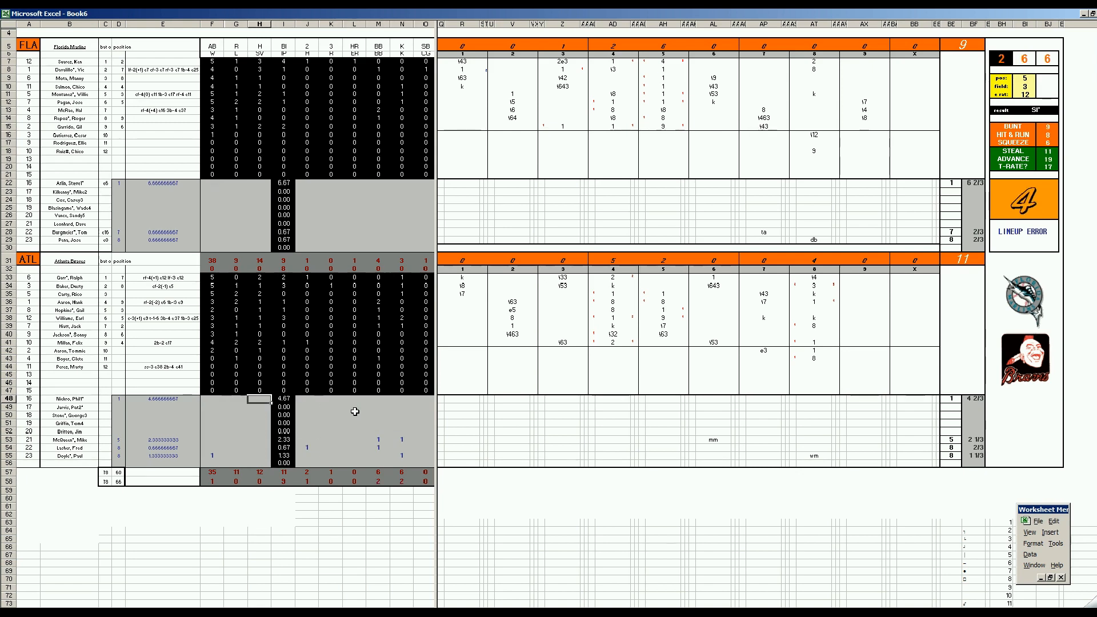
key("Right")
key("Right")
key("Right")
key("Right")
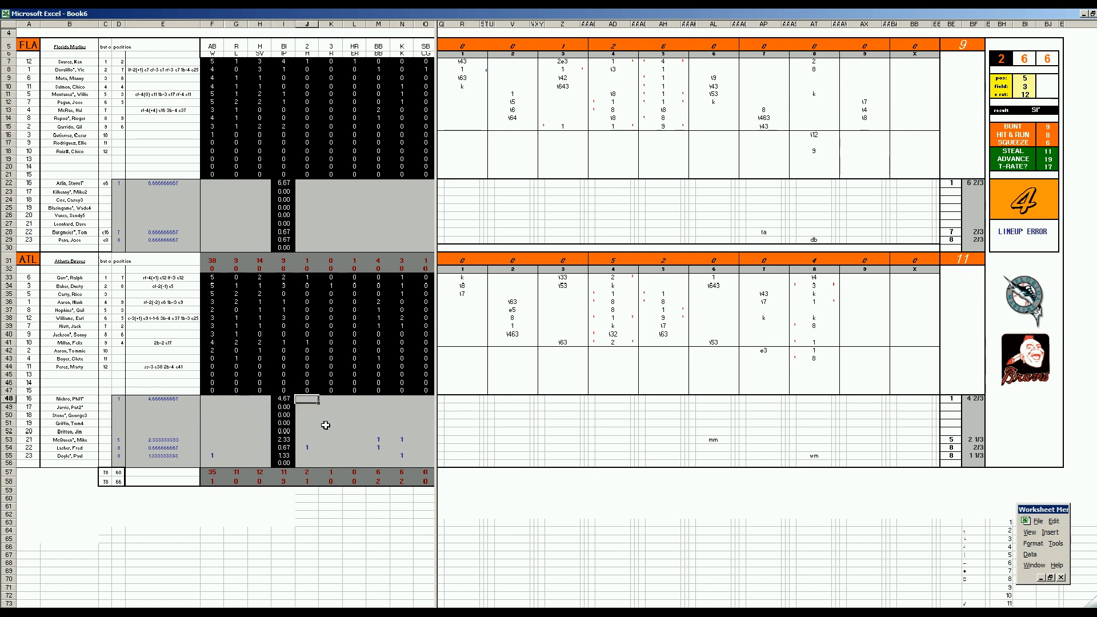
type("13")
key("Right")
type("9")
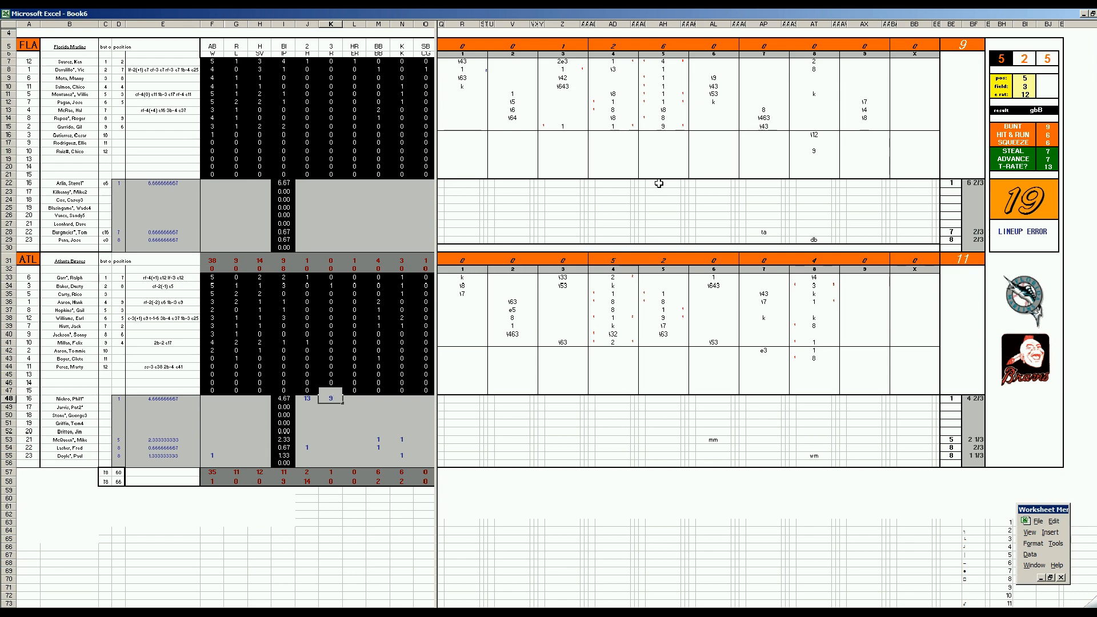
key("Right")
type("8")
key("Right")
type("2")
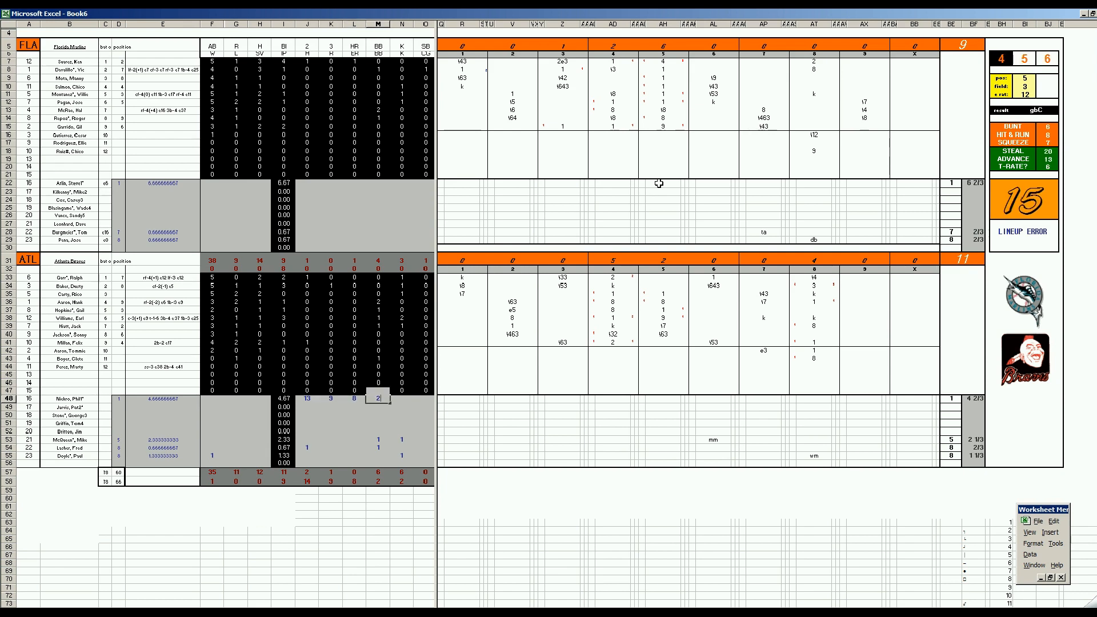
key("Tab")
type("1")
key("Return")
Enter 1 loss in G29 for Florida's row 29 pitcher
key("Left")
key("Left")
key("Left")
key("Left")
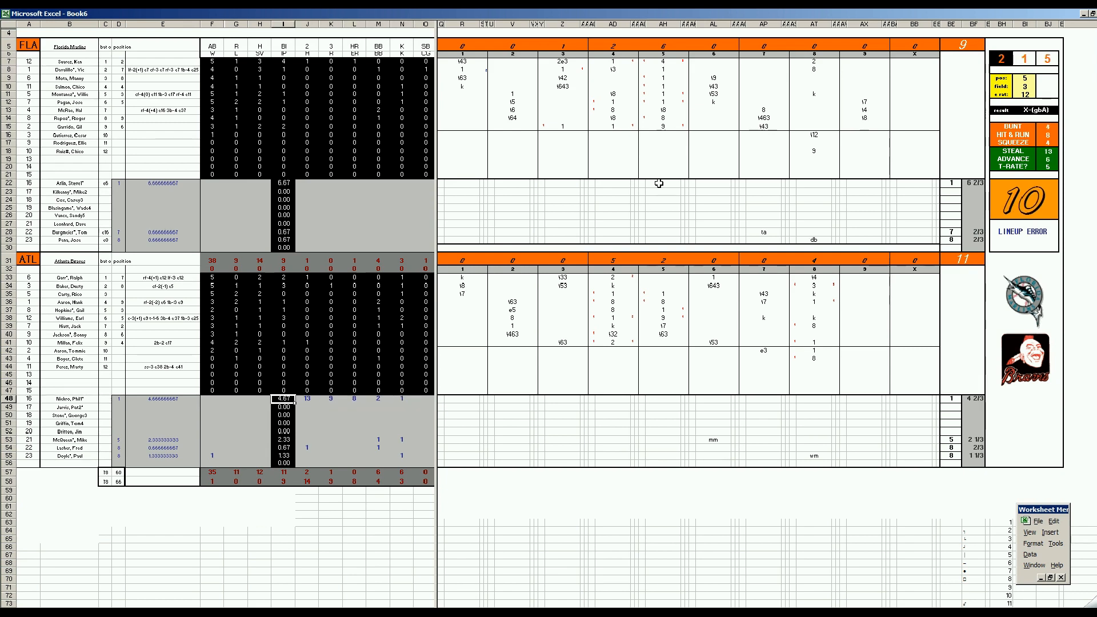
key("Up")
key("Up")
key("Up")
key("Up")
key("Up")
key("Up")
key("Up")
key("Up")
key("Up")
key("Up")
key("Up")
key("Up")
key("Up")
key("Up")
key("Up")
key("Up")
key("Up")
key("Up")
key("Up")
key("Right")
type("1")
Enter 3 hits, 1 run, 1 earned run and 1 strikeout in row 29 for Florida's last pitcher, checking Atlanta's eighth inning
key("Right")
key("Right")
key("Right")
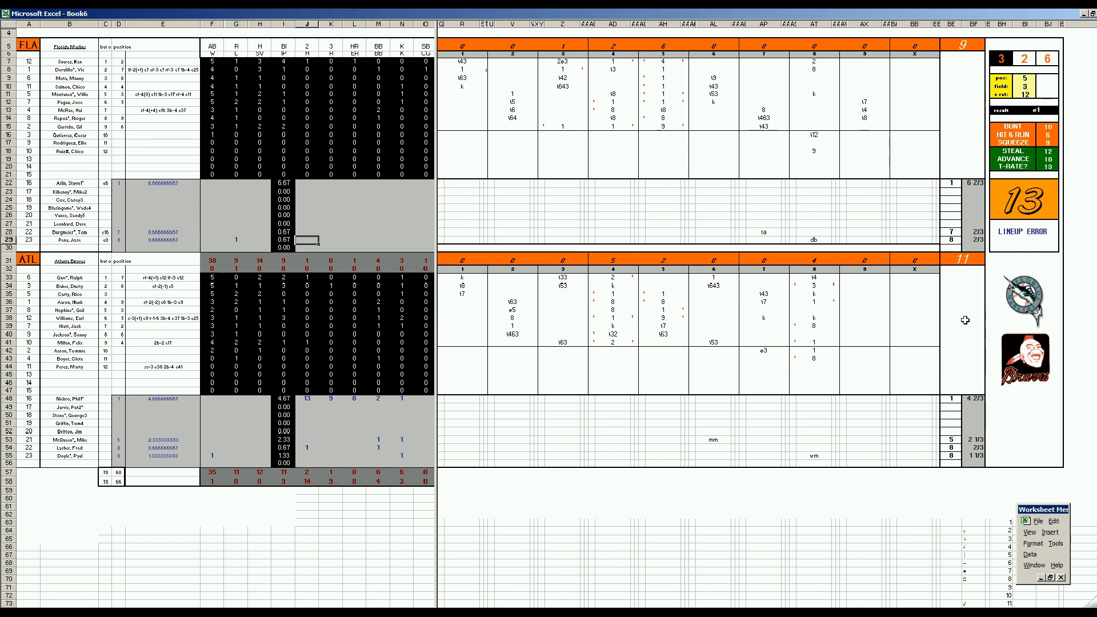
left_click(820, 308)
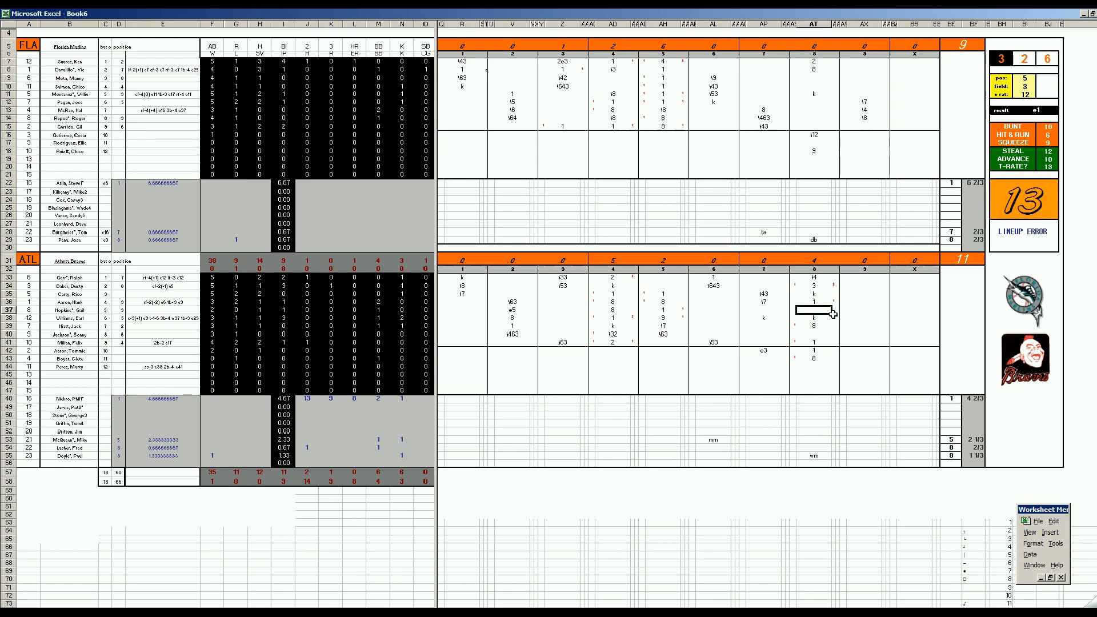
left_click(300, 239)
type("3")
key("Right")
type("1")
key("Right")
type("1")
key("Right")
key("Right")
type("1")
Enter 1 hit, 3 runs, 3 earned runs and 2 walks in J28:M28 for Florida's row 28 pitcher
key("Left")
key("Left")
key("Left")
key("Left")
key("Up")
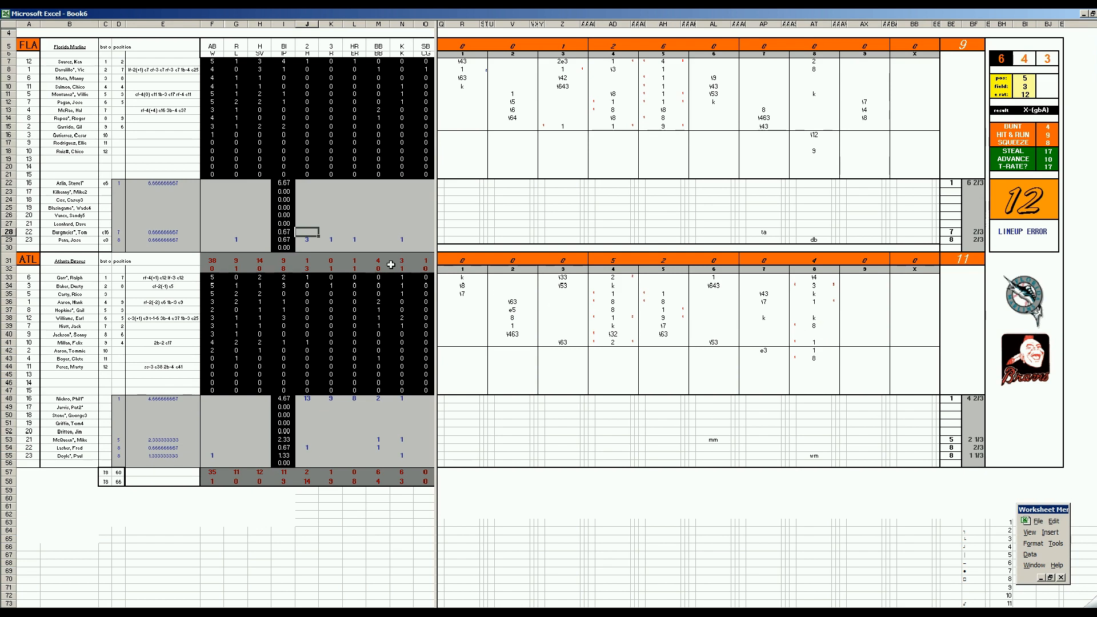
type("1")
key("Tab")
key("Right")
type("2")
key("Left")
key("Left")
type("3")
key("Right")
type("3")
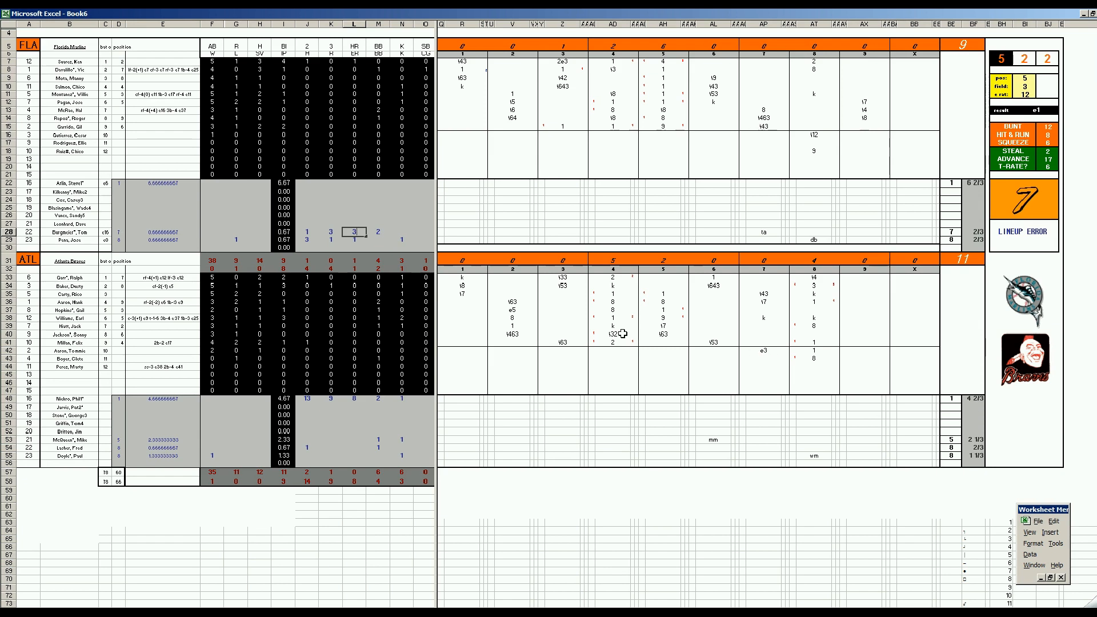
Enter 8 hits, 7 runs, 7 earned runs, 4 walks and 5 strikeouts in J22:N22 for Florida's starting pitcher
left_click(260, 215)
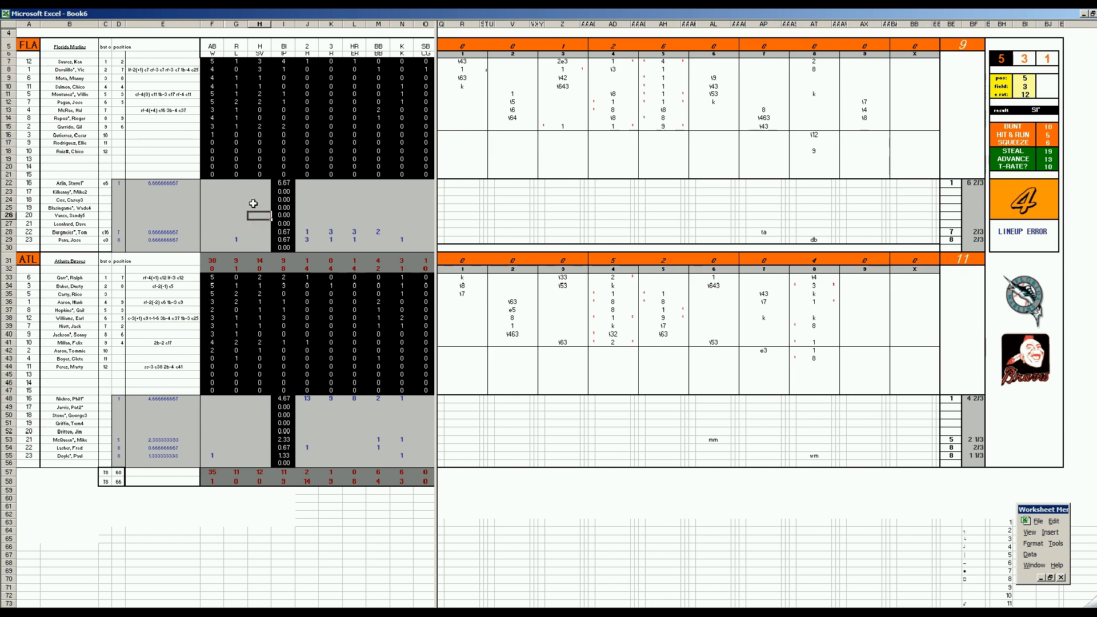
key("Up")
key("Up")
key("Right")
key("Left")
key("Right")
key("Up")
key("Right")
key("Up")
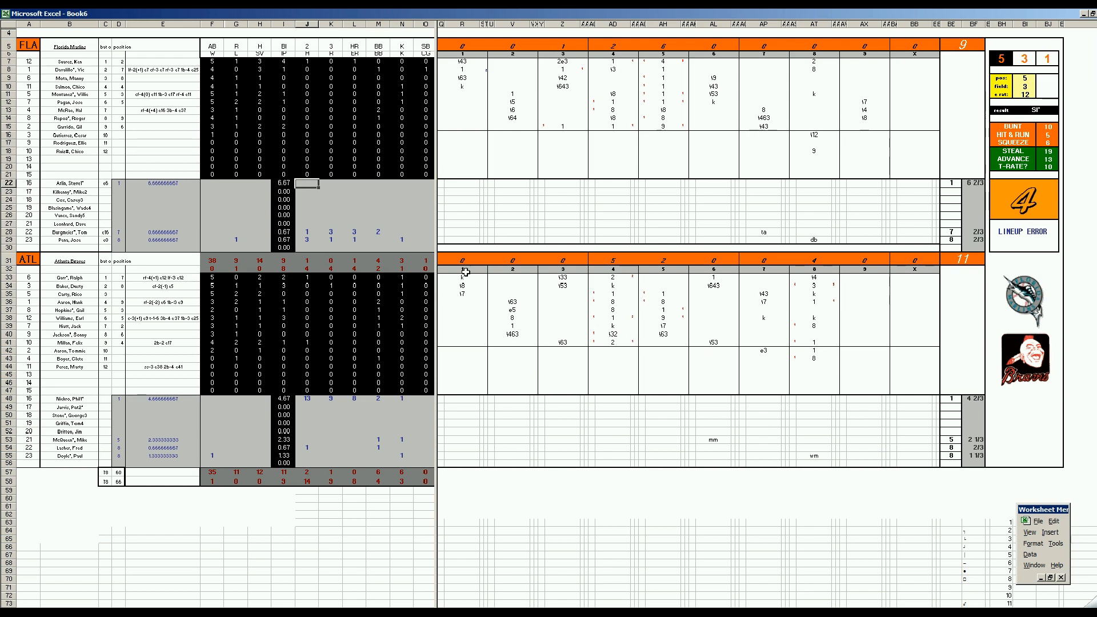
type("8")
key("Tab")
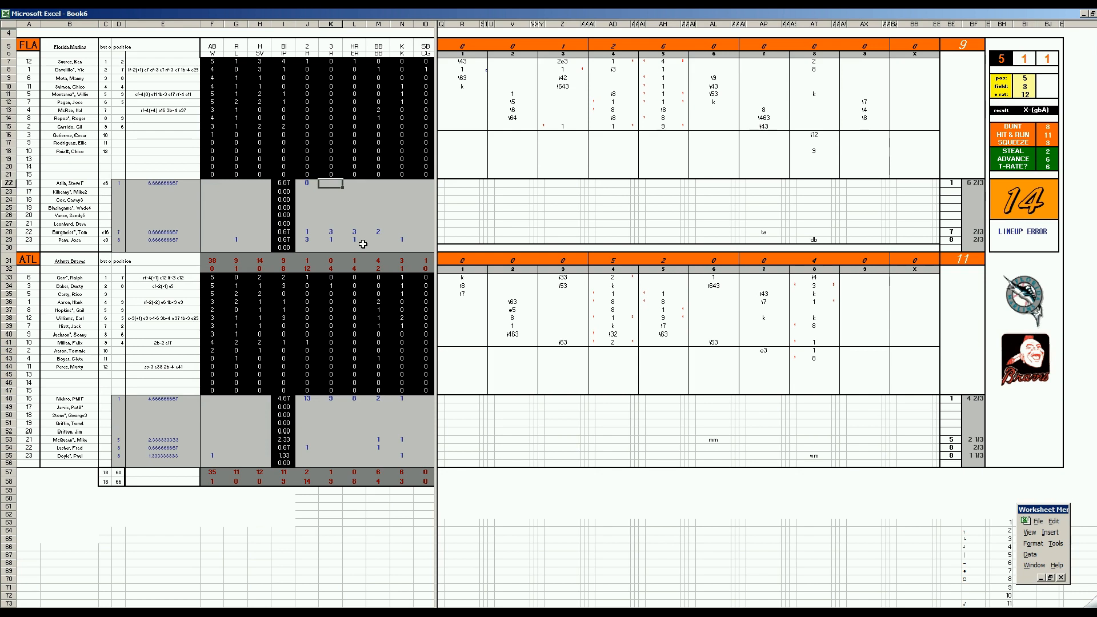
type("7")
key("Tab")
type("7")
key("Tab")
type("4")
key("Tab")
type("5")
key("Return")
key("Left")
key("Left")
key("Left")
key("Left")
key("Left")
key("Left")
key("Left")
key("Down")
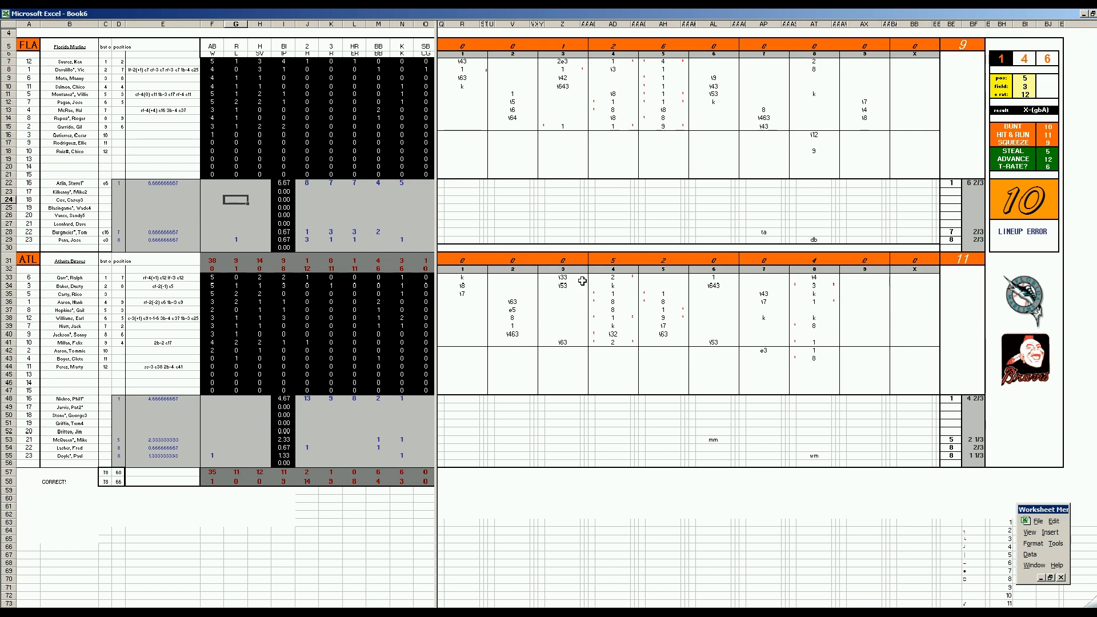
left_click(164, 350)
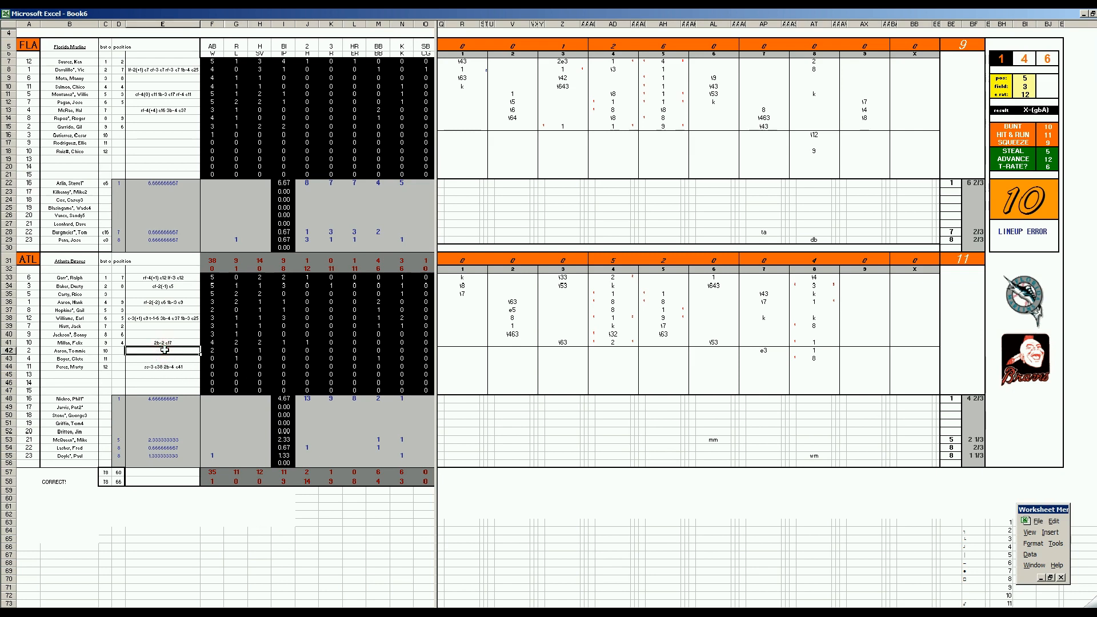
key("ctrl+s")
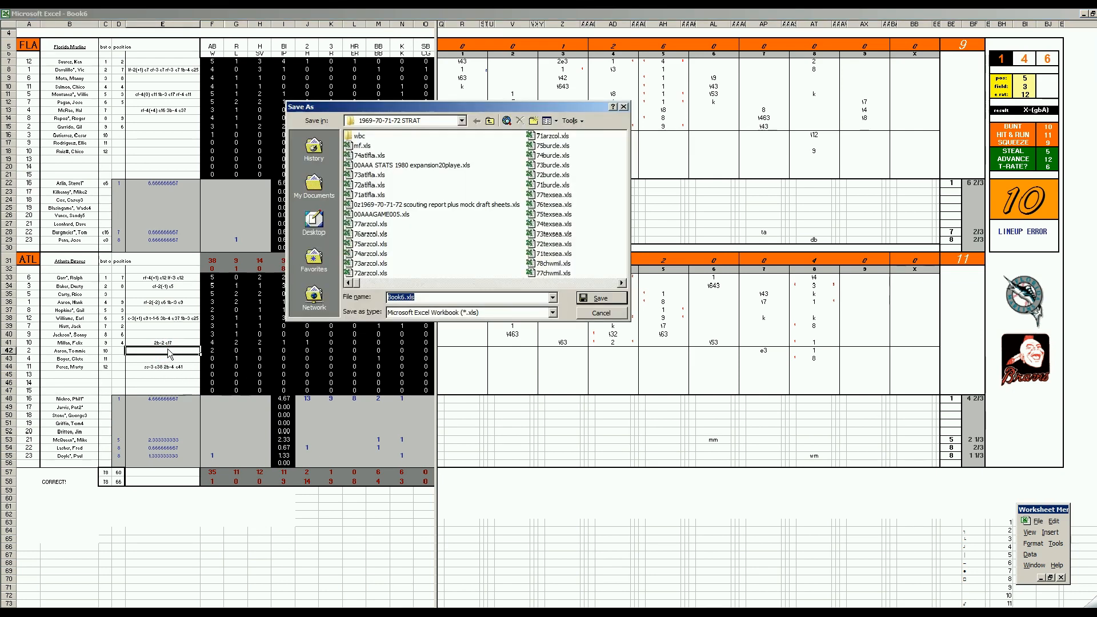
left_click(370, 156)
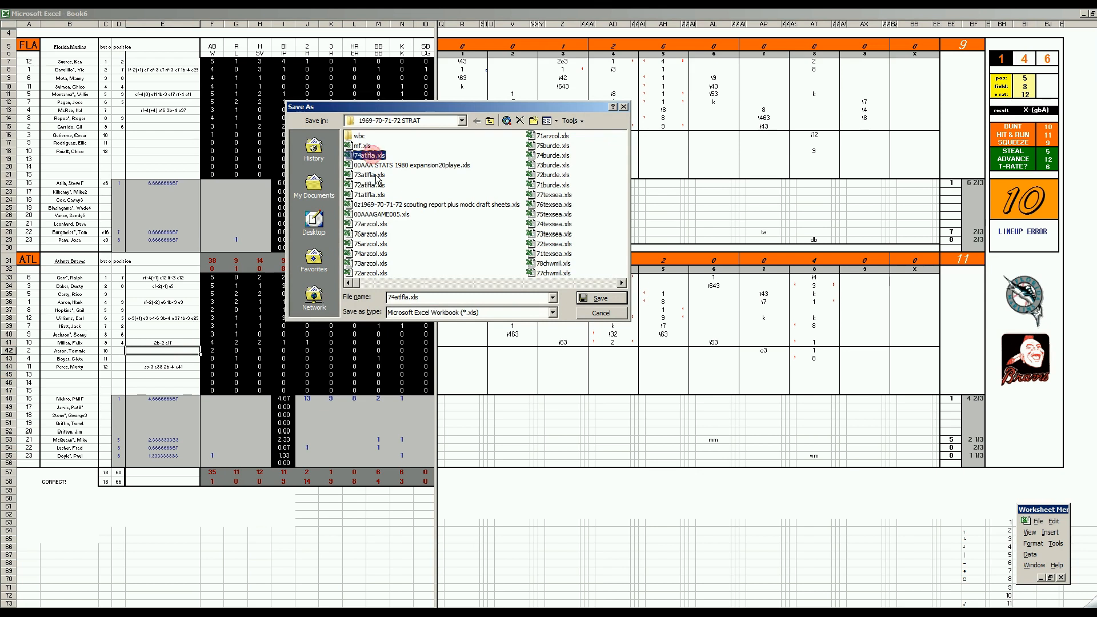
left_click(394, 298)
key("BackSpace")
type("5")
key("Delete")
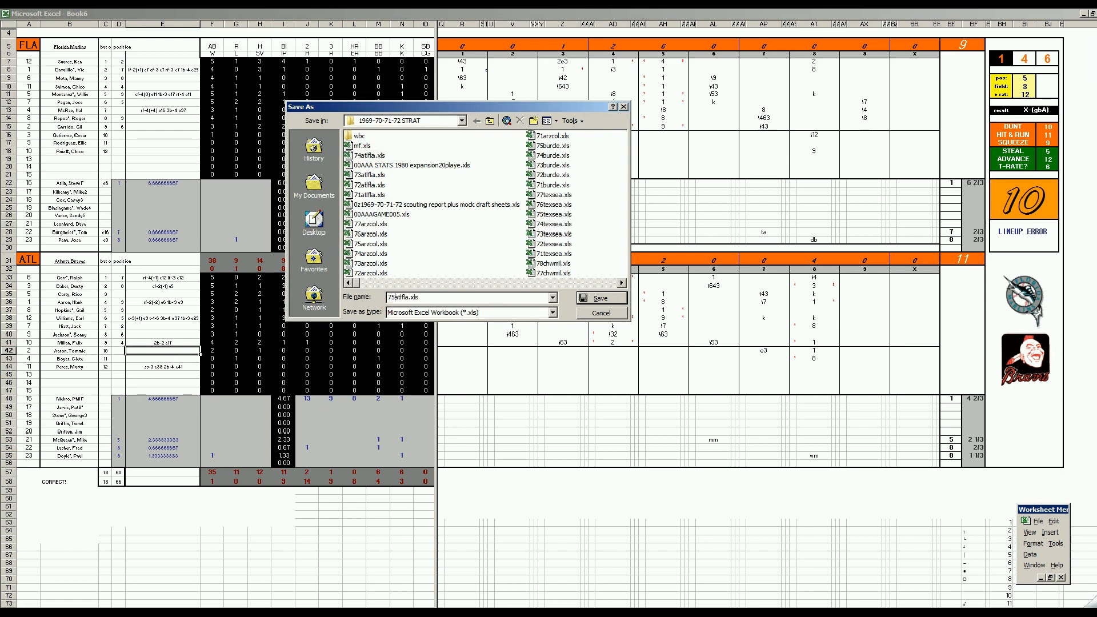
key("Return")
Save another copy of the box score over the existing mf.xls
key("F12")
type("mf")
key("Return")
key("Return")
In the 00AAA STATS 1980 expansion20playe workbook, copy Florida's and Atlanta's work-area statistics into their Game 5 columns starting at BW423 and BW449
key("ctrl+c")
key("Return")
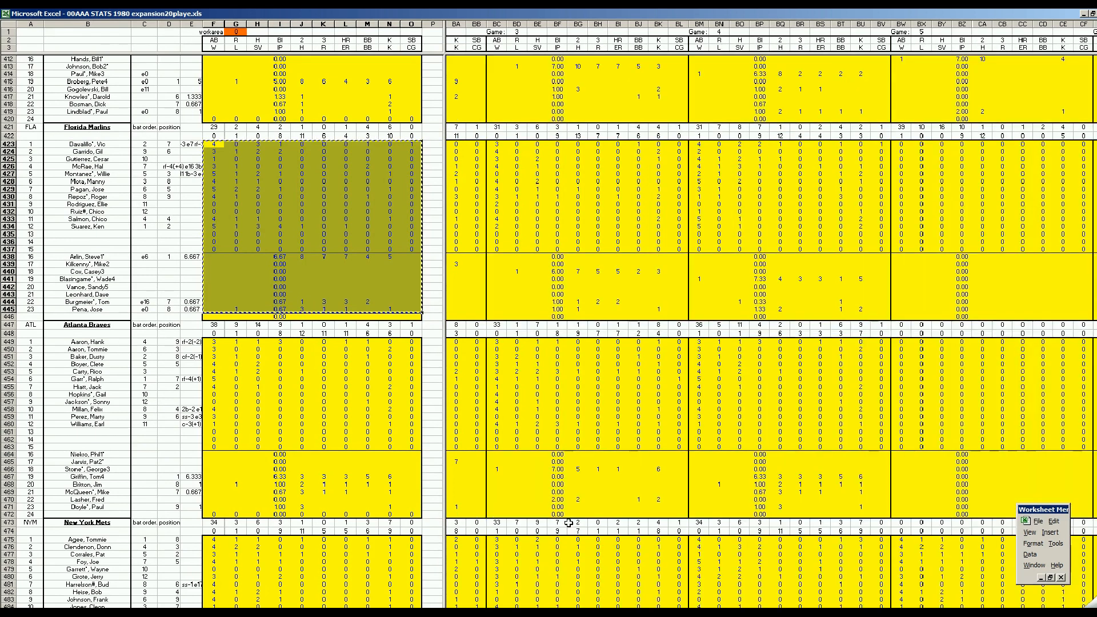
right_click(902, 148)
left_click(921, 176)
left_click(279, 416)
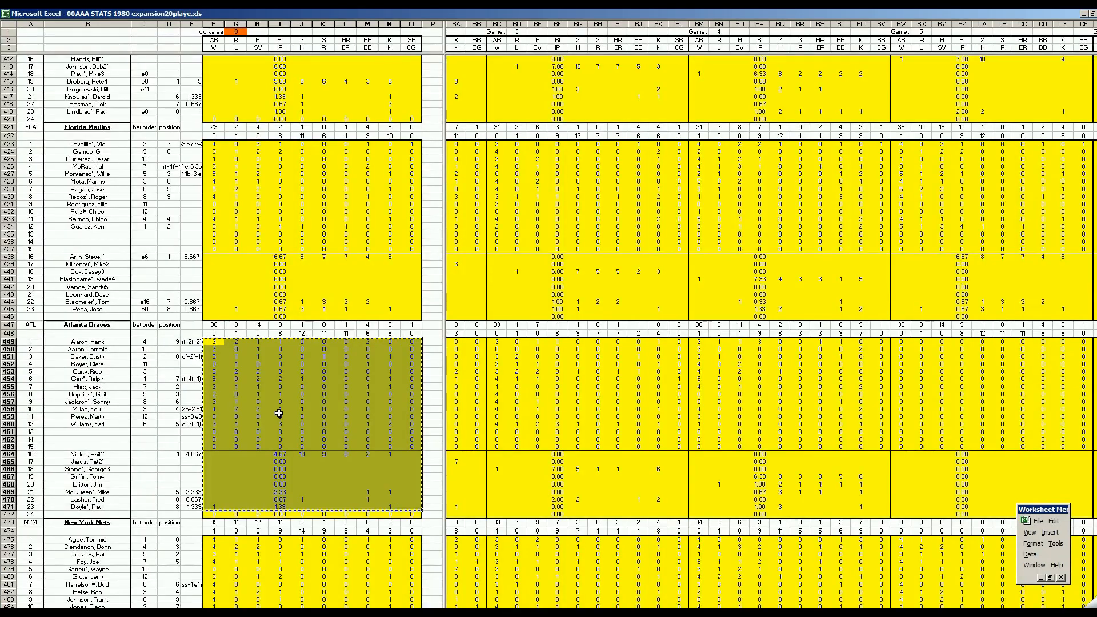
right_click(901, 345)
left_click(910, 367)
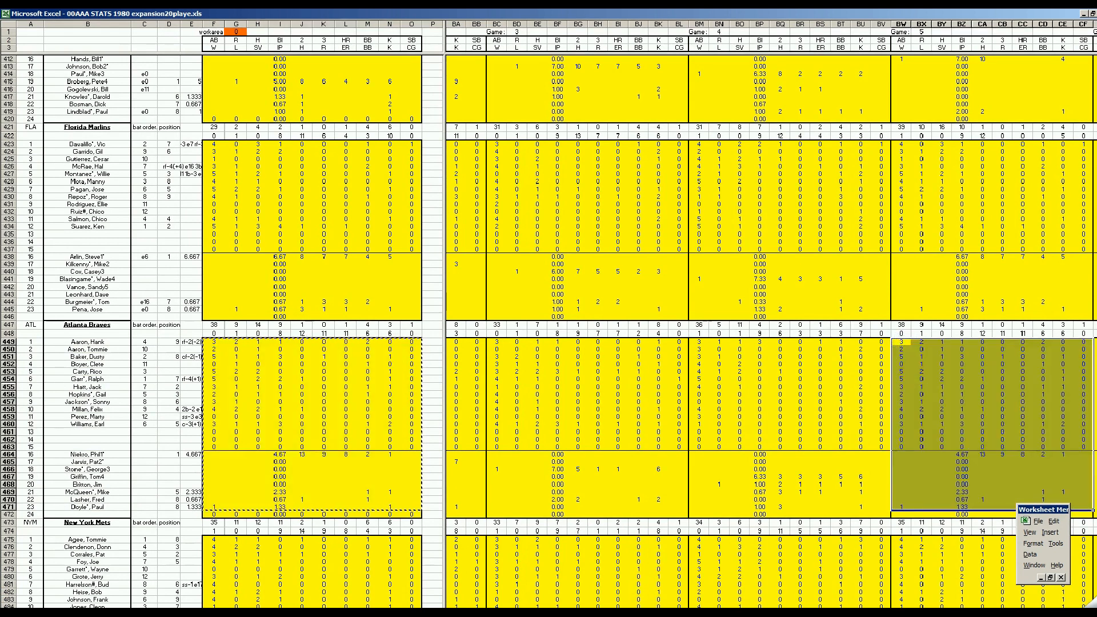
Calculate the row 449 Atlanta batter's average from the season totals with +28/115 in GA466, and clear the cell
left_click_drag(1009, 607, 1019, 607)
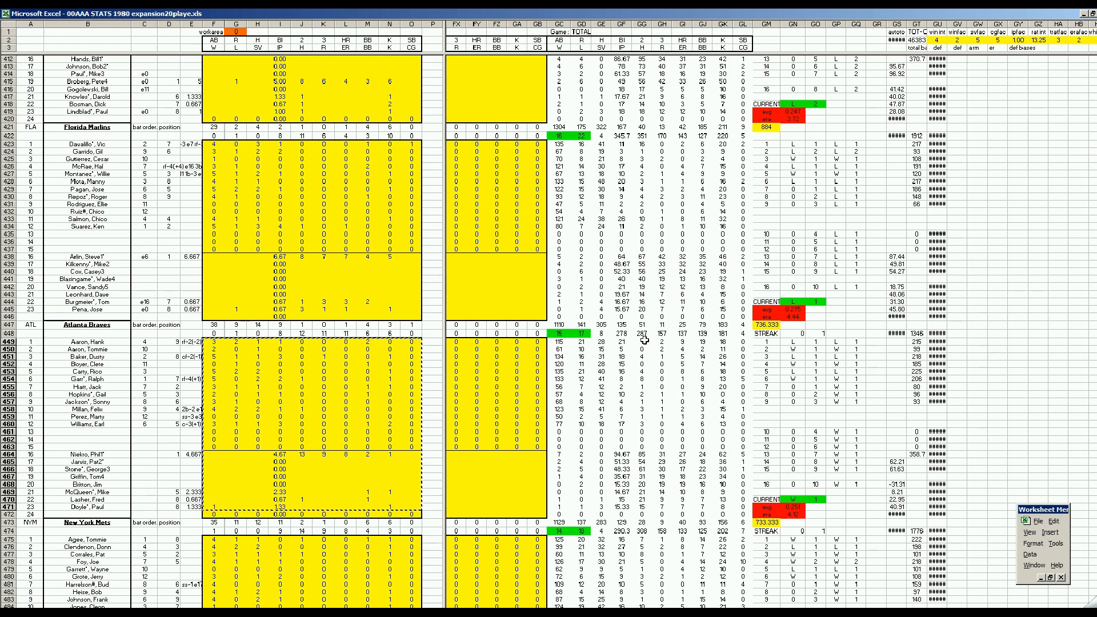
left_click(516, 468)
type("+26/115")
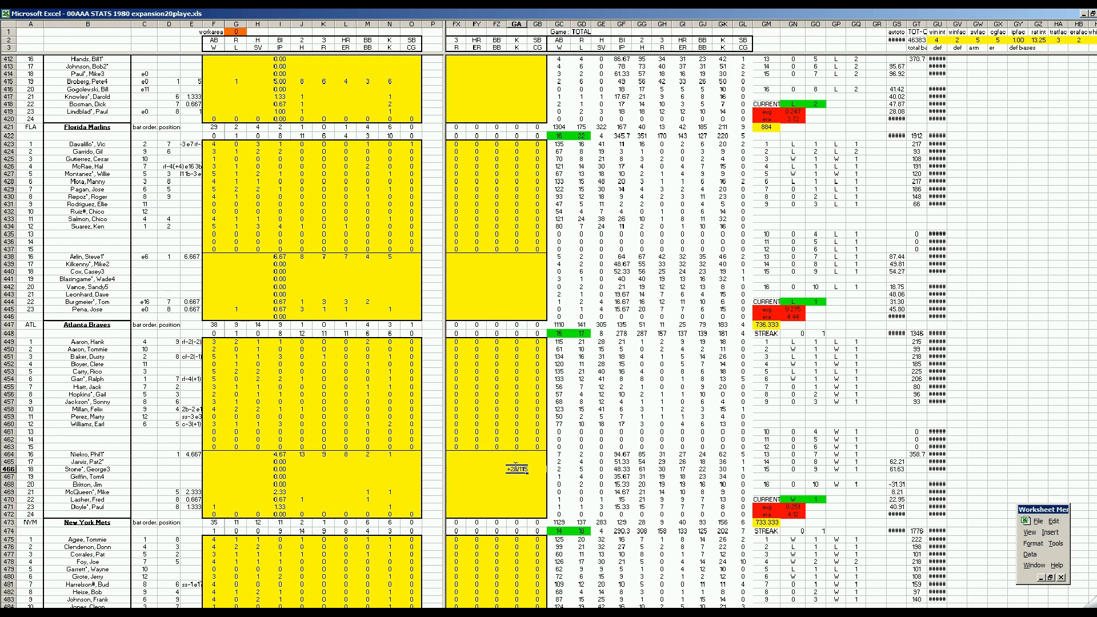
key("Return")
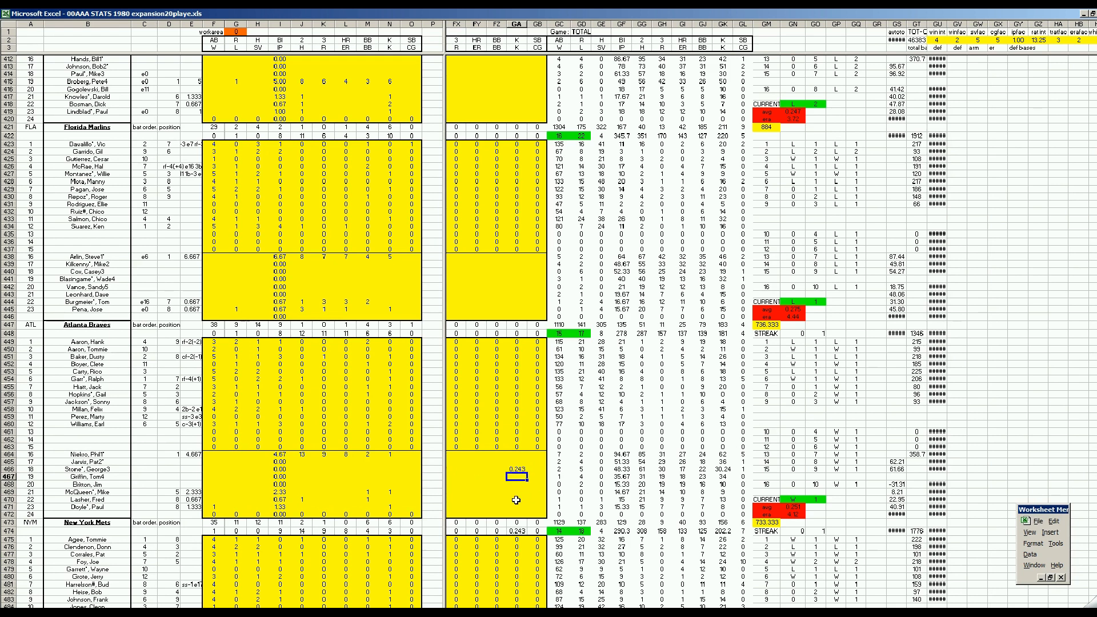
key("Up")
key("Delete")
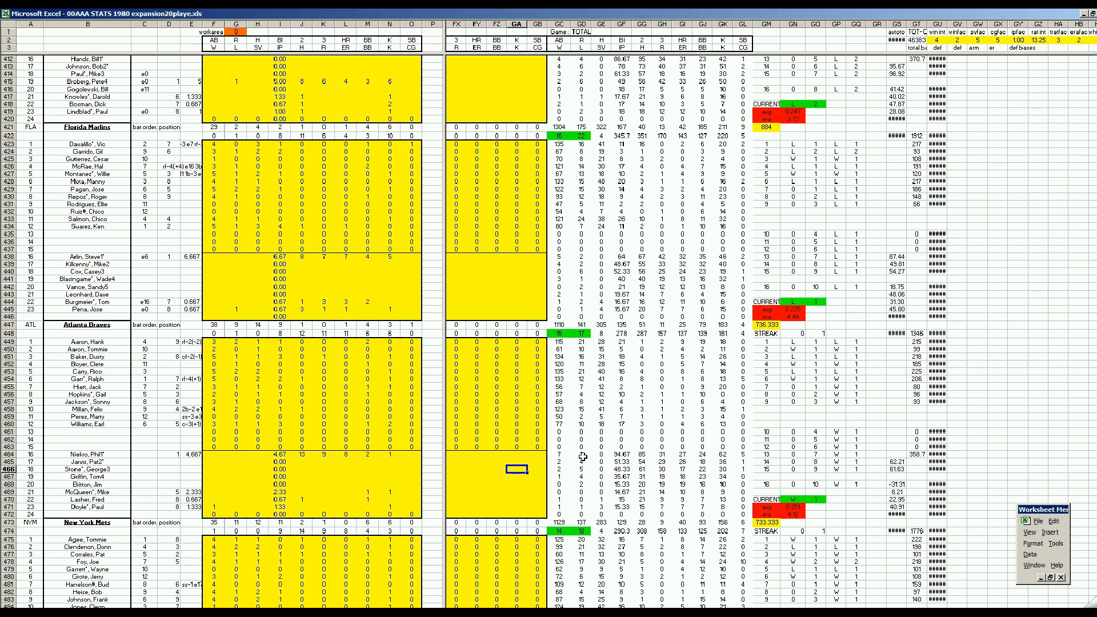
Calculate the row 464 Atlanta pitcher's earned run average with +27*9/94 in GA466, and clear the cell
type("+27*5")
type("/94")
key("Return")
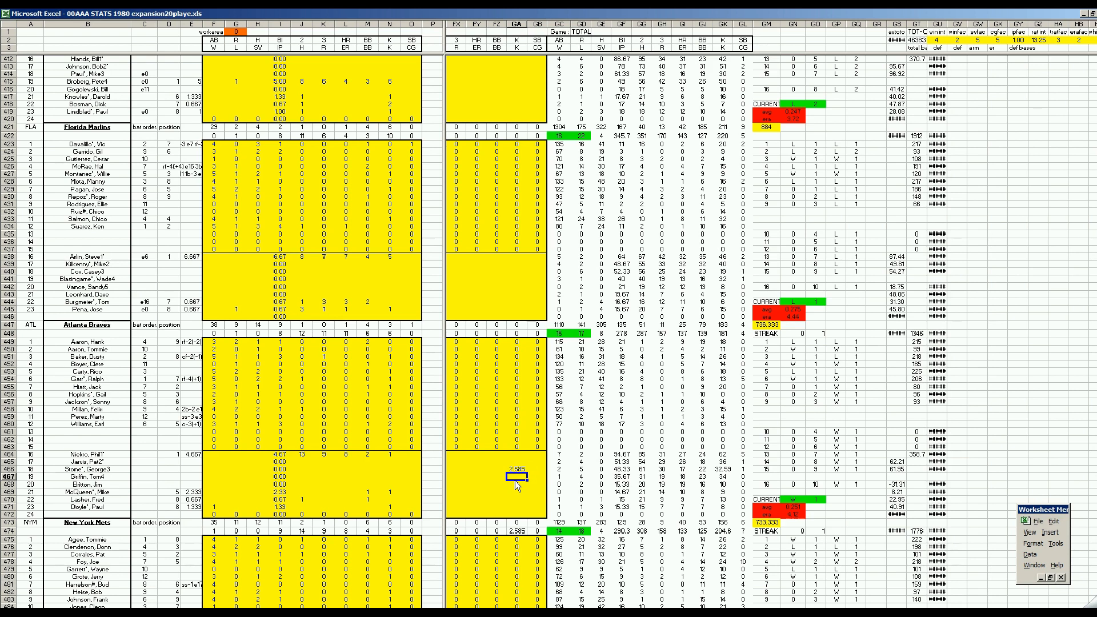
key("Up")
key("Delete")
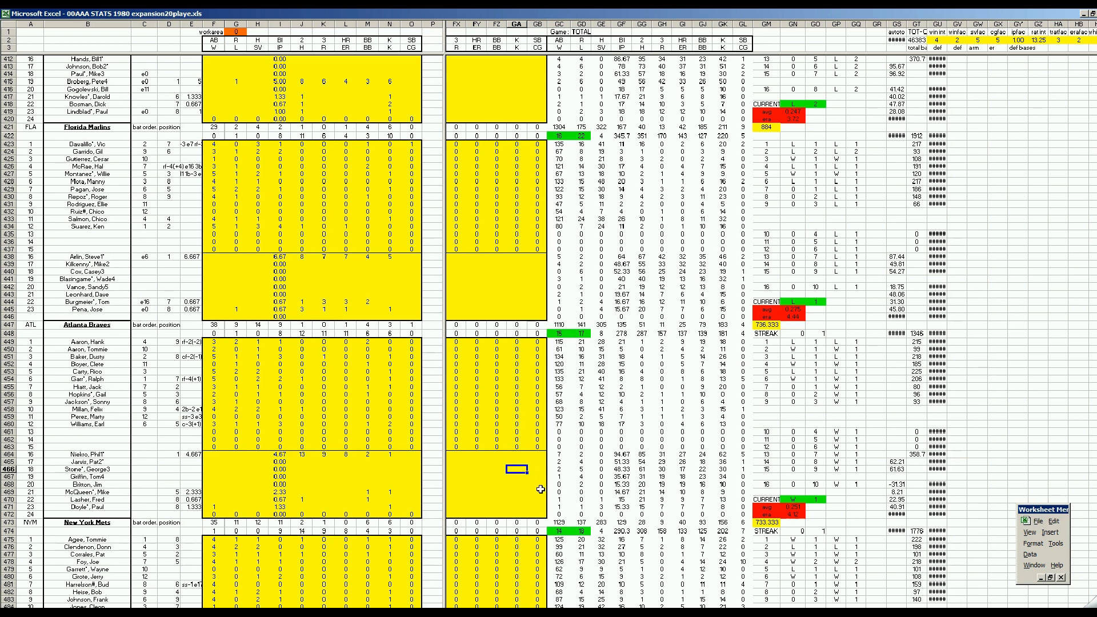
Calculate the row 428 Florida batter's average from the season totals with +48/133 in GA440, and clear the cell
left_click(494, 294)
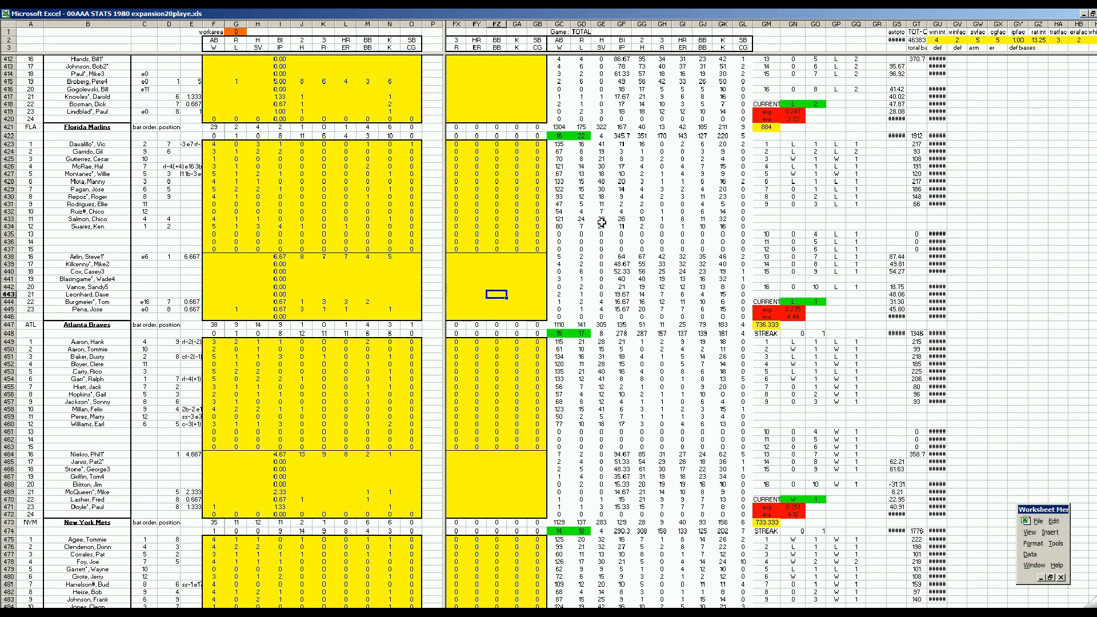
left_click(602, 181)
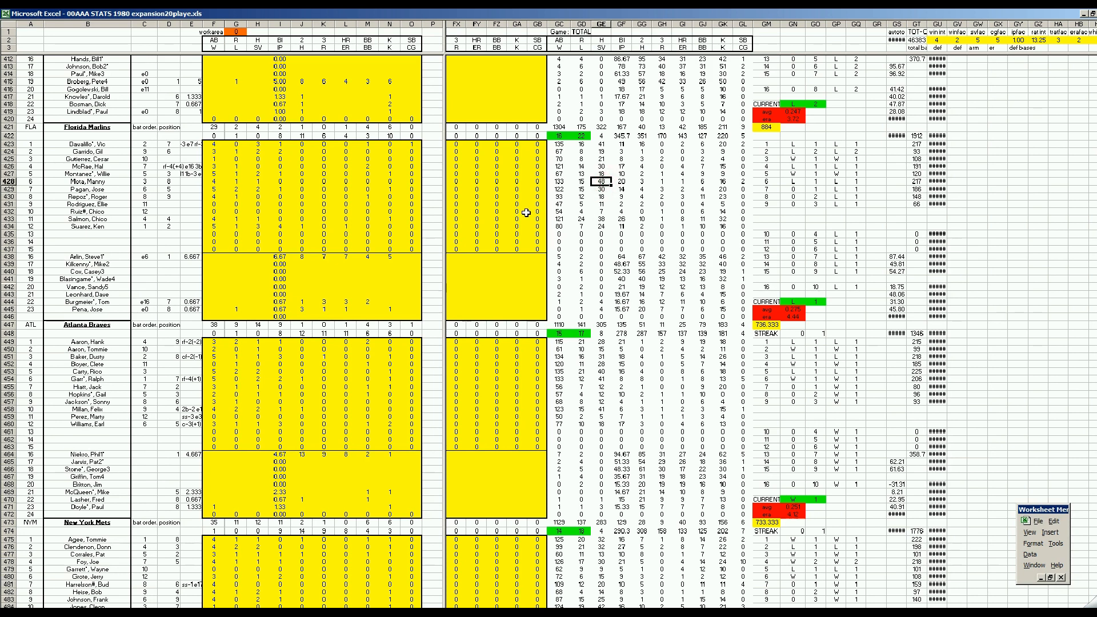
left_click(517, 271)
type("+48/133")
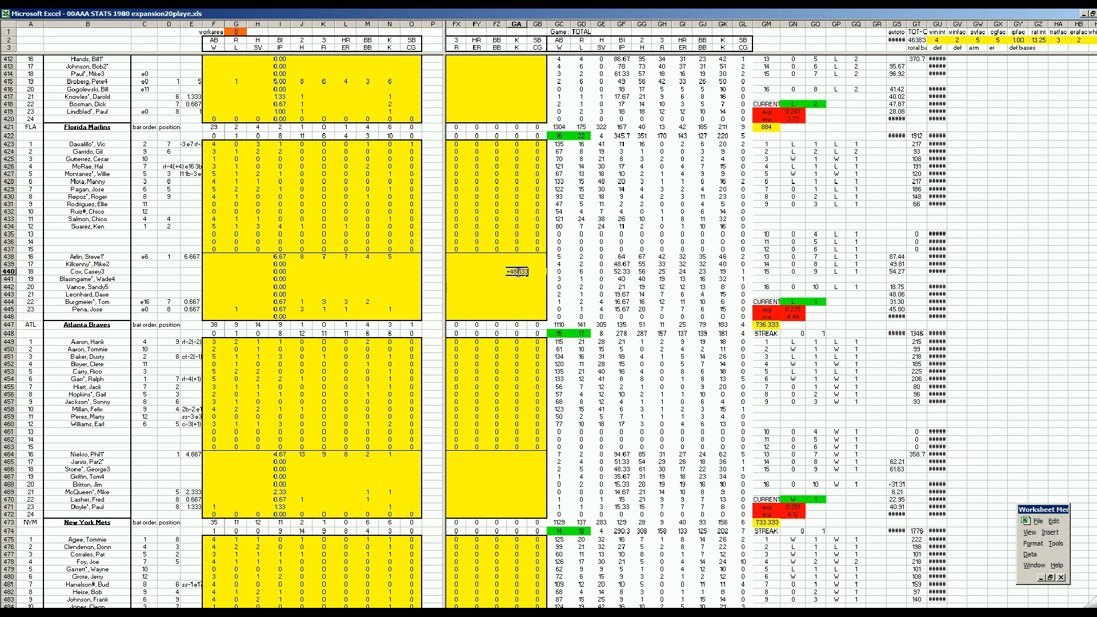
key("Return")
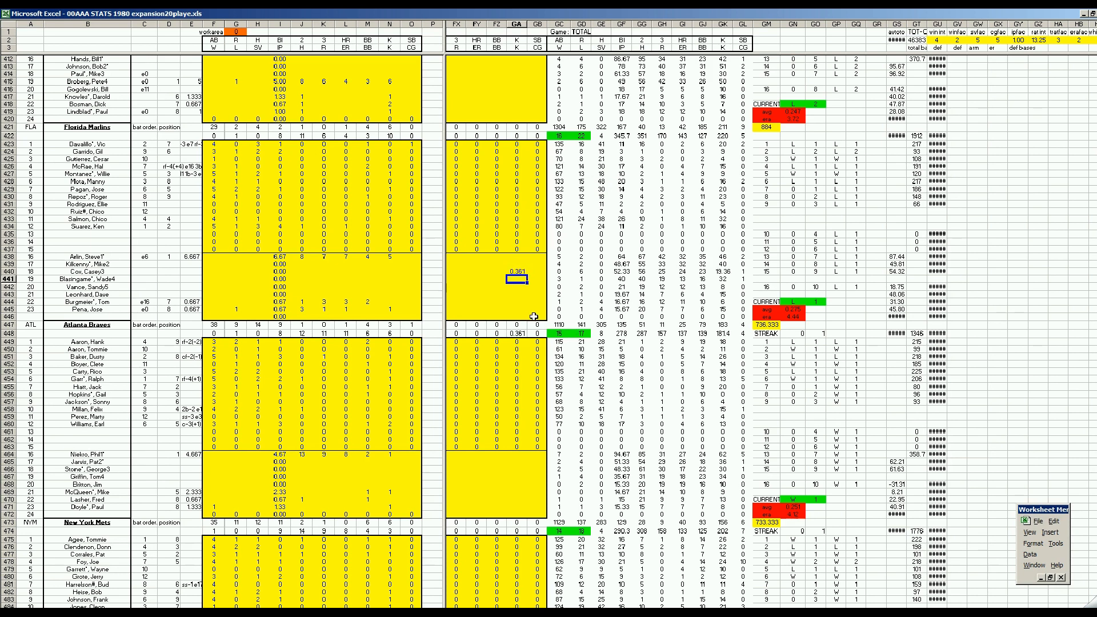
key("Up")
key("Delete")
key("Down")
key("Up")
key("Down")
left_click(521, 307)
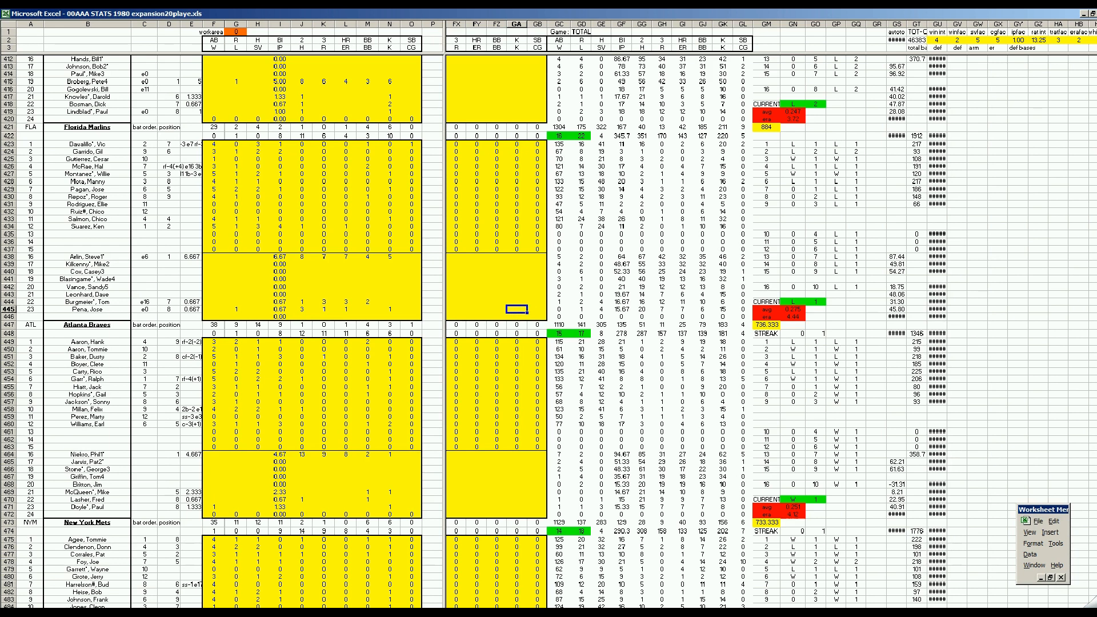
Open the standings and compare the records of the four NL East teams
left_click(189, 612)
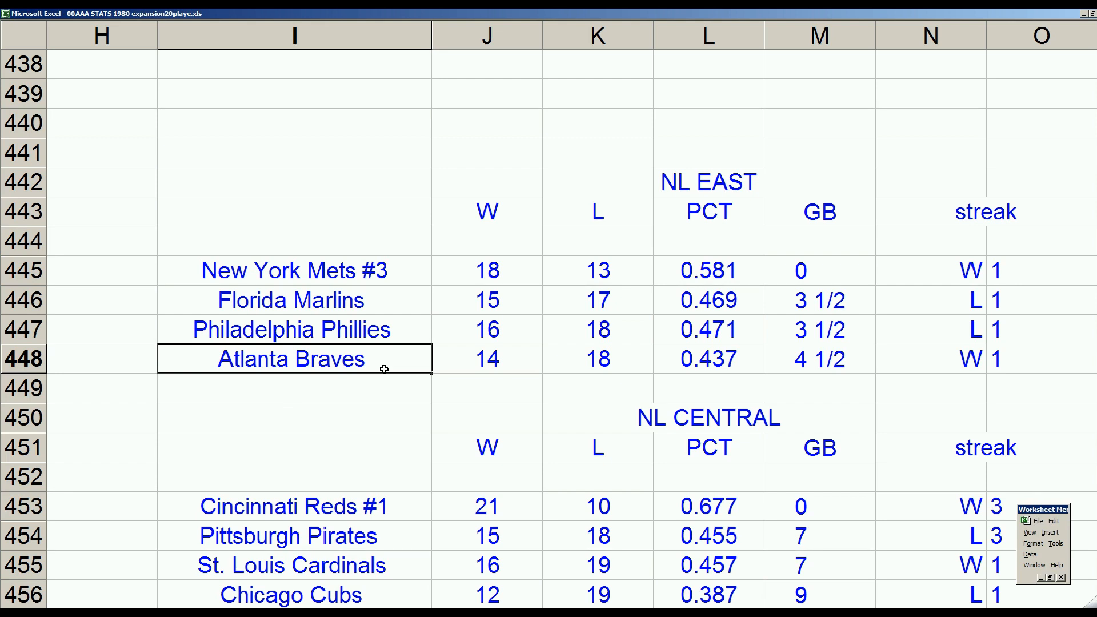
left_click(413, 274)
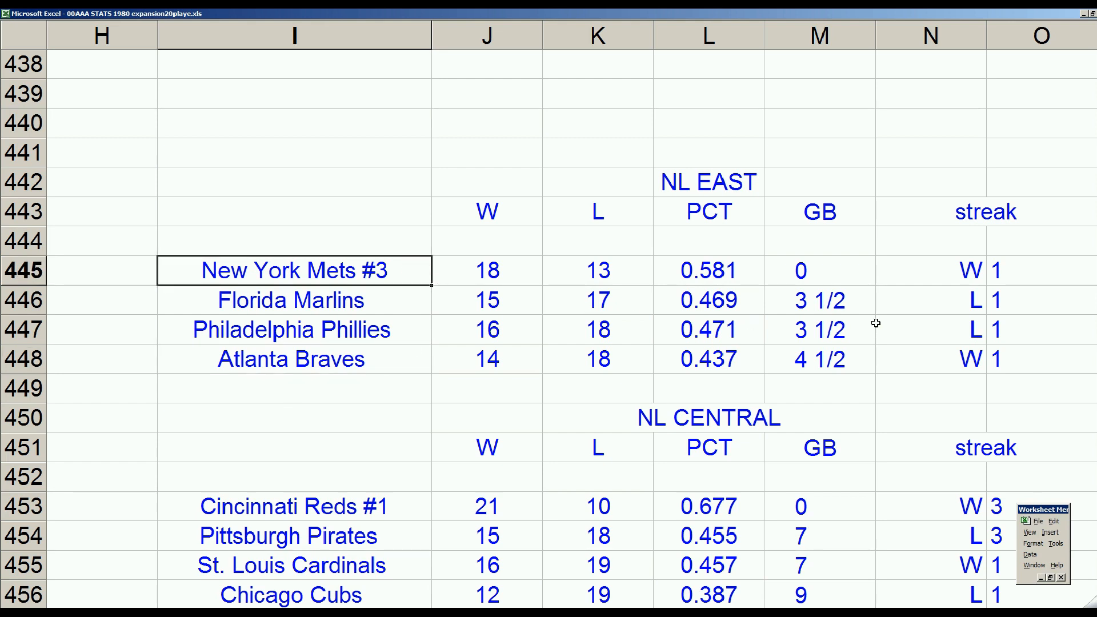
left_click(387, 330)
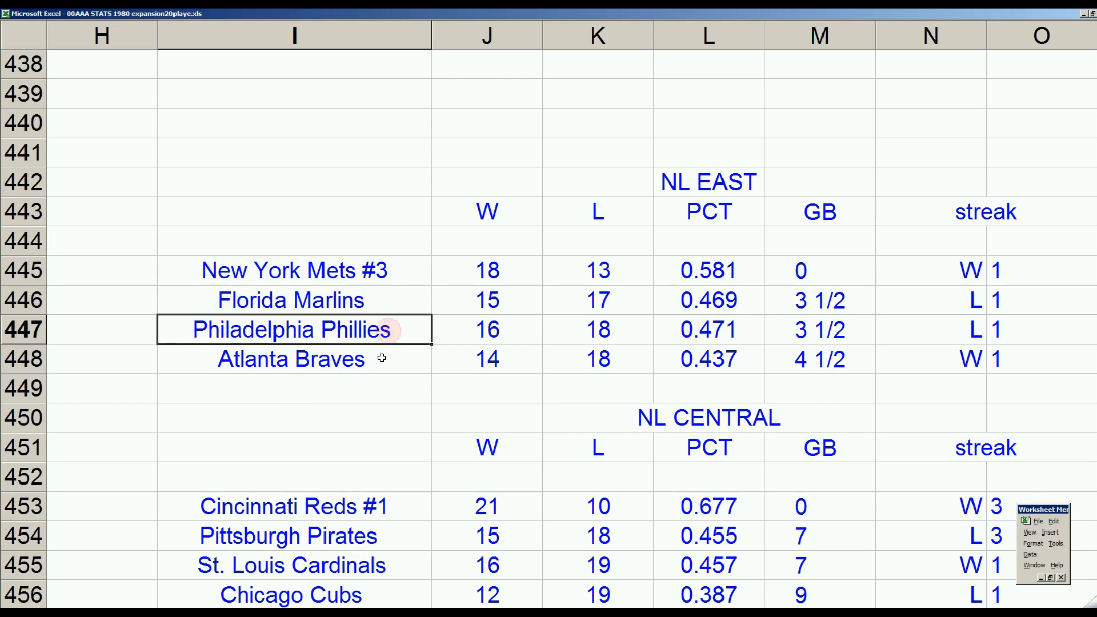
left_click(412, 363)
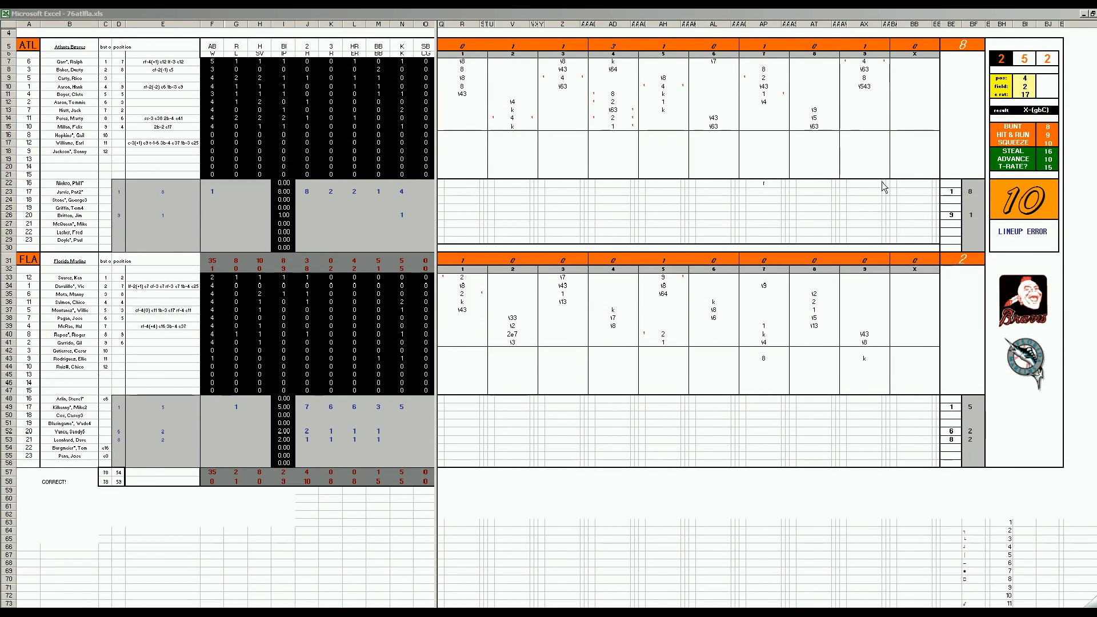
Examine Atlanta's home-run entries in innings 2 and 5 of the 76atlfla.xls box score
left_click(520, 123)
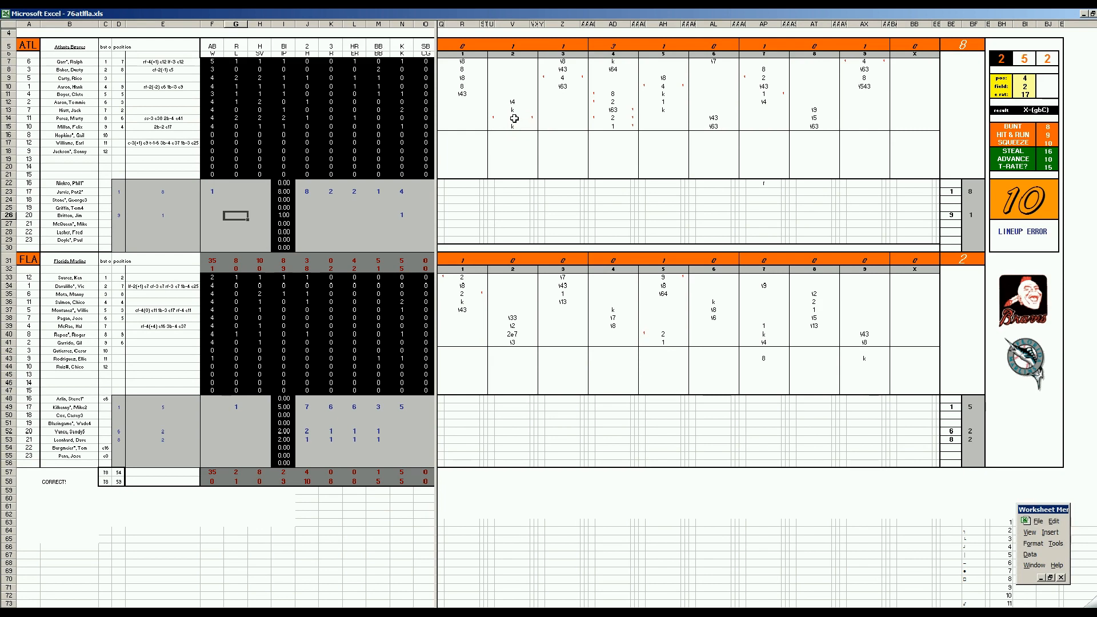
left_click(514, 118)
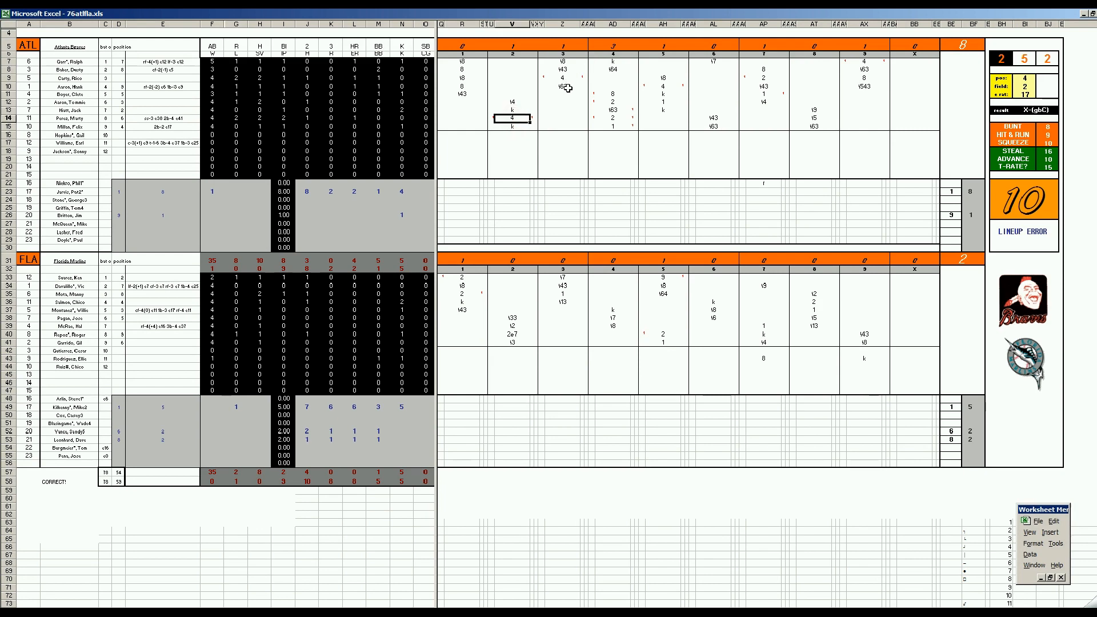
left_click(663, 86)
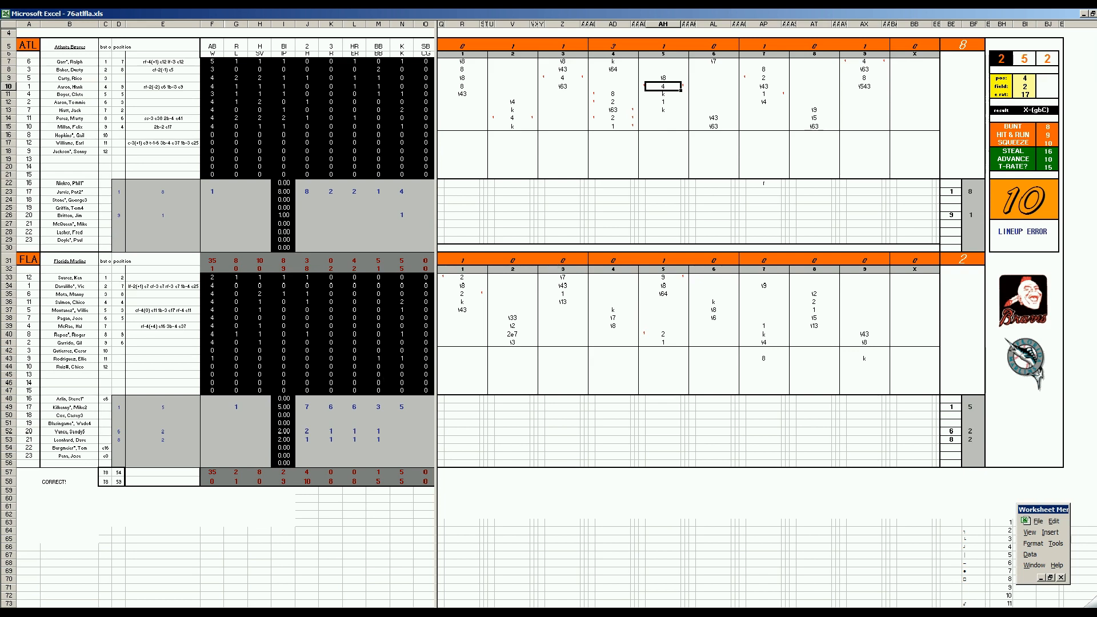
Switch to 77atlfla.xls and review the row 36 Florida batter's results in innings 1, 3 and 7
left_click(317, 612)
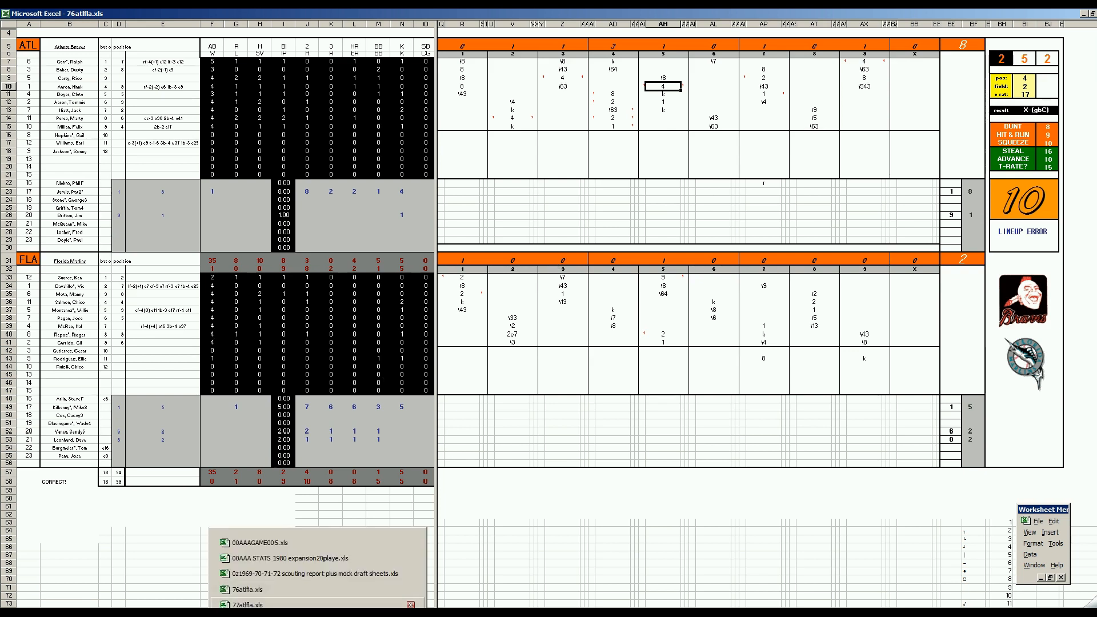
left_click(409, 604)
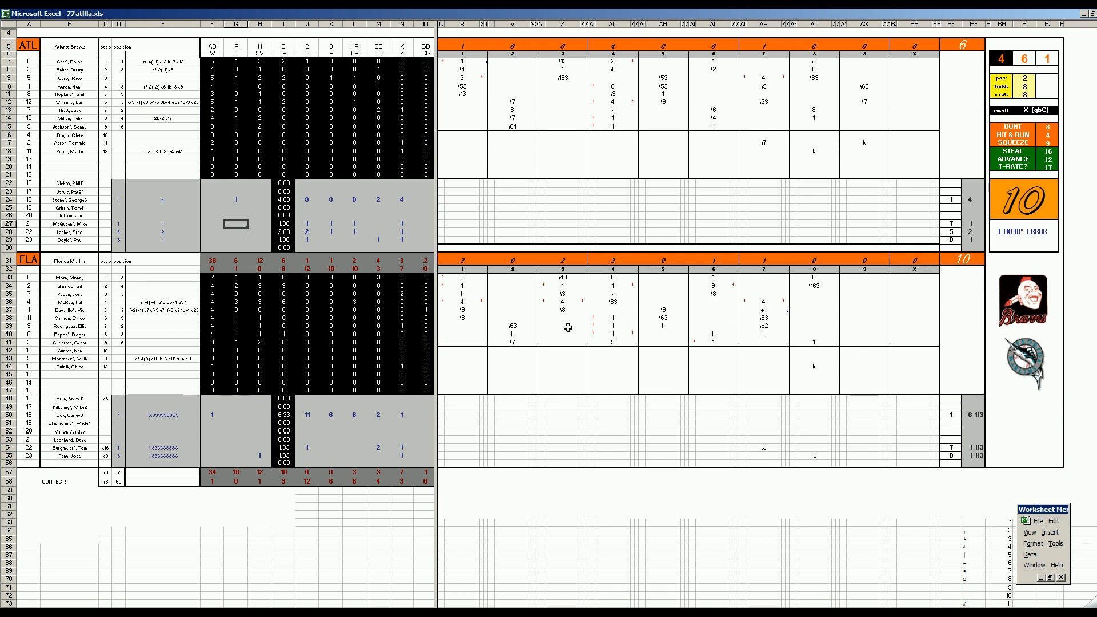
left_click(476, 313)
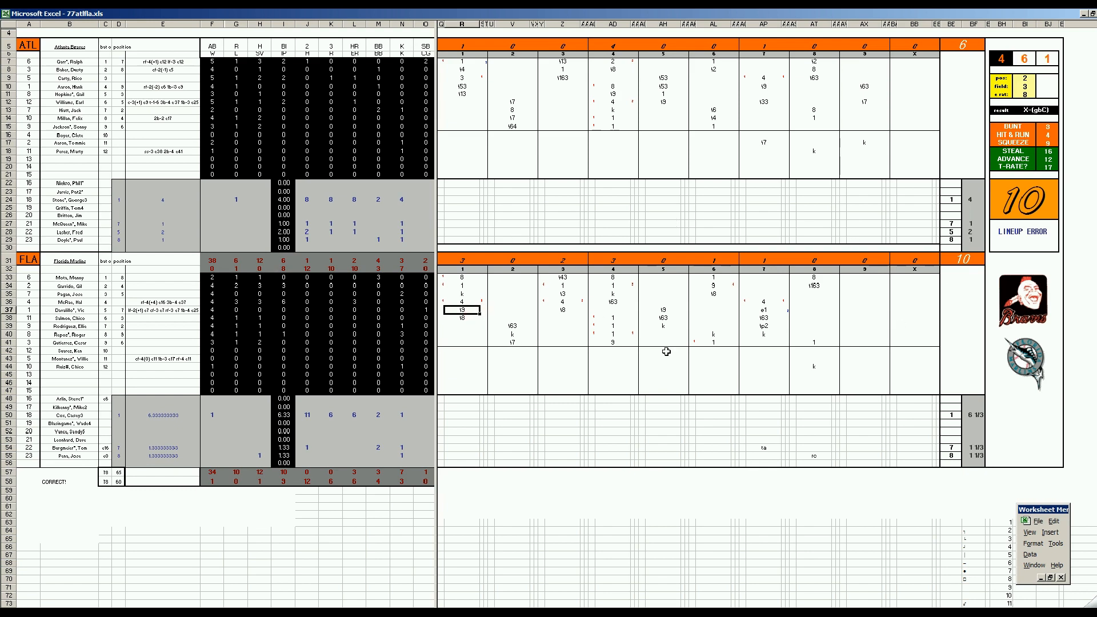
left_click(461, 300)
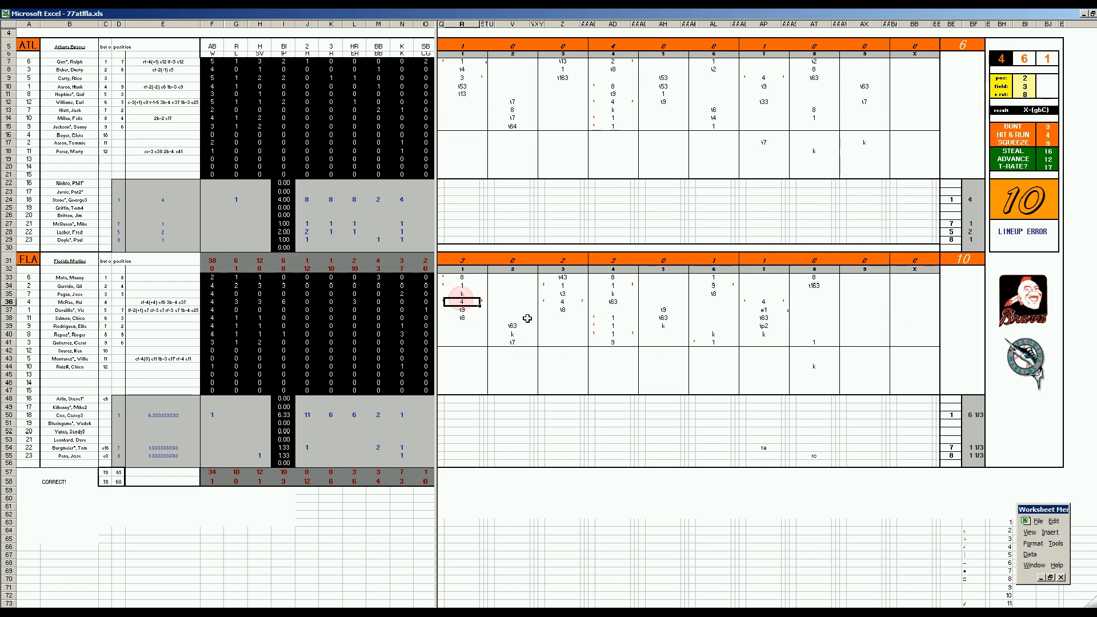
left_click(563, 302)
left_click(764, 301)
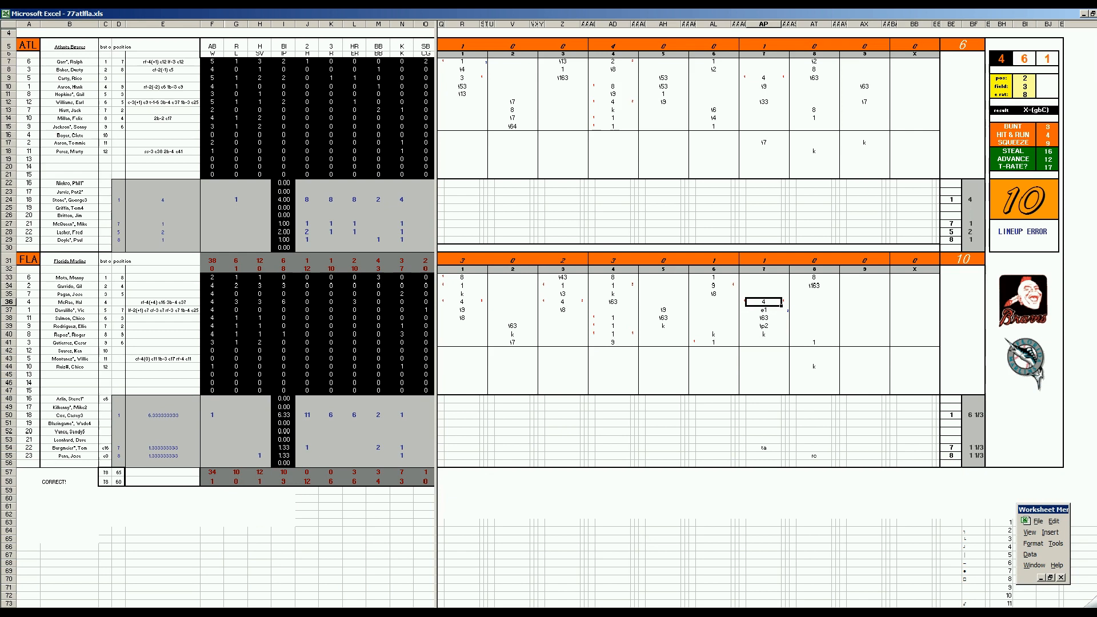
Return to the standings and compare New York, Philadelphia and Florida in the NL East after the latest Florida–Atlanta games
left_click(297, 612)
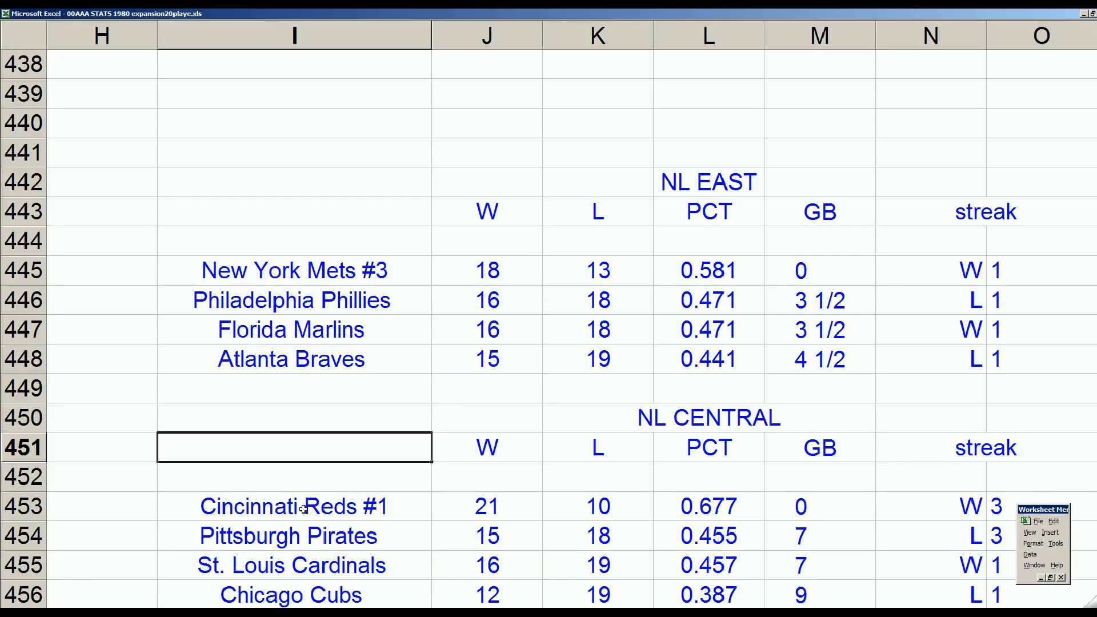
left_click(412, 276)
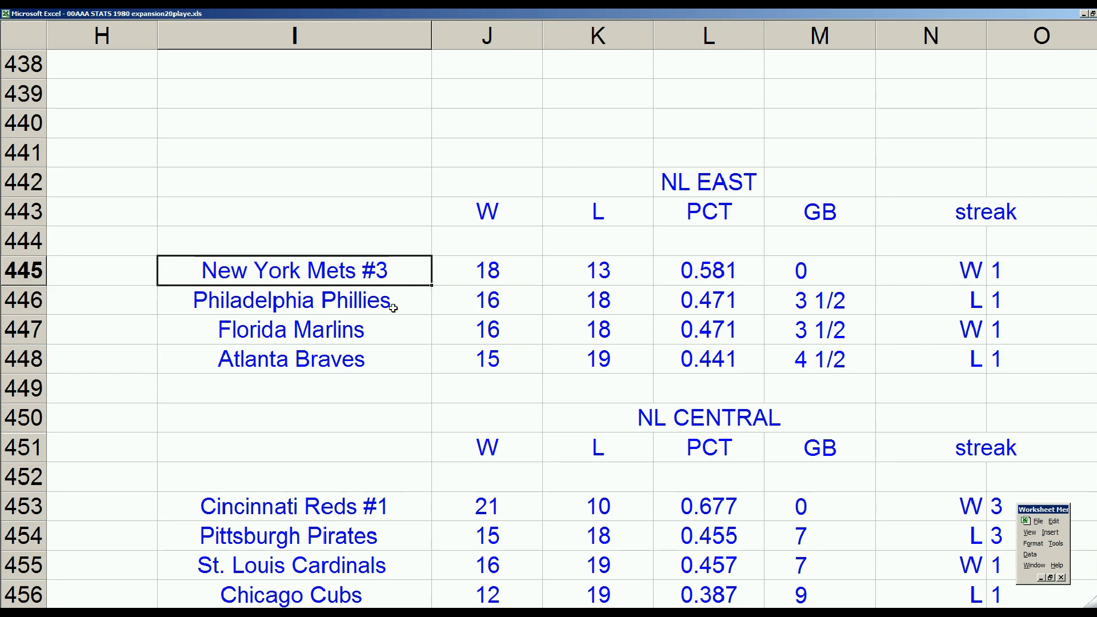
left_click(389, 302)
left_click(395, 326)
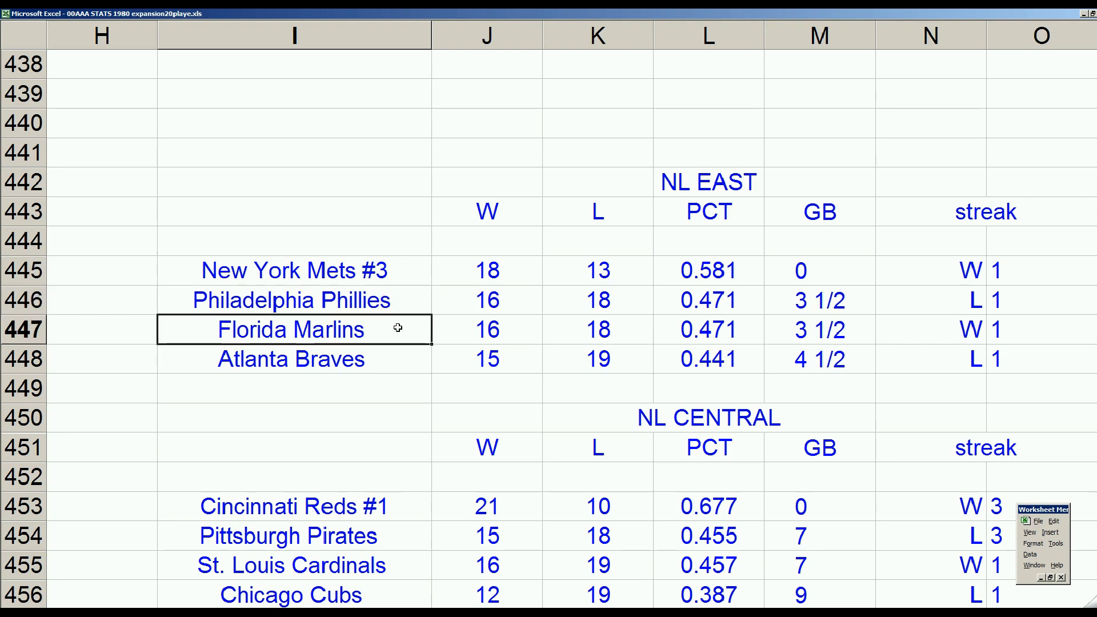
left_click(486, 302)
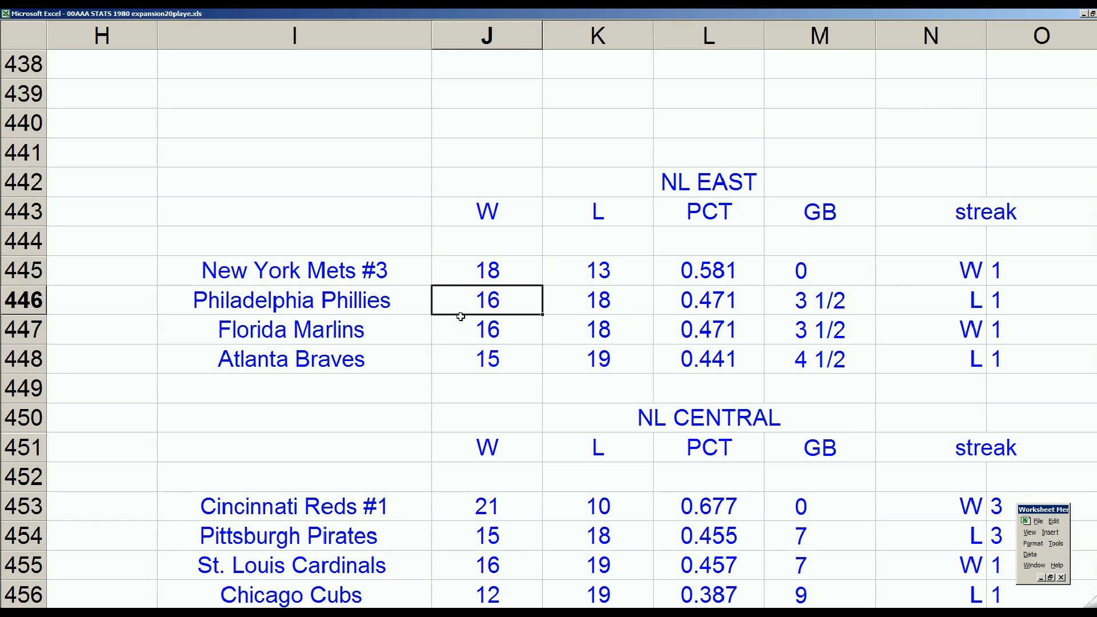
left_click(397, 304)
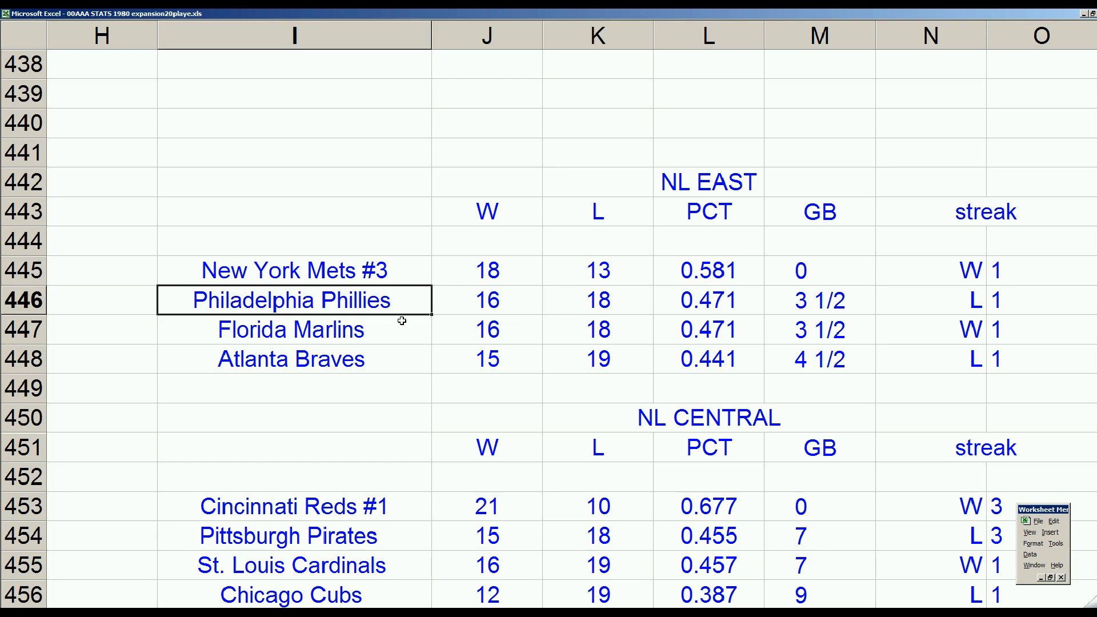
Compare the records of Florida and Atlanta in the NL East with Pittsburgh and St. Louis in the NL Central
left_click(402, 323)
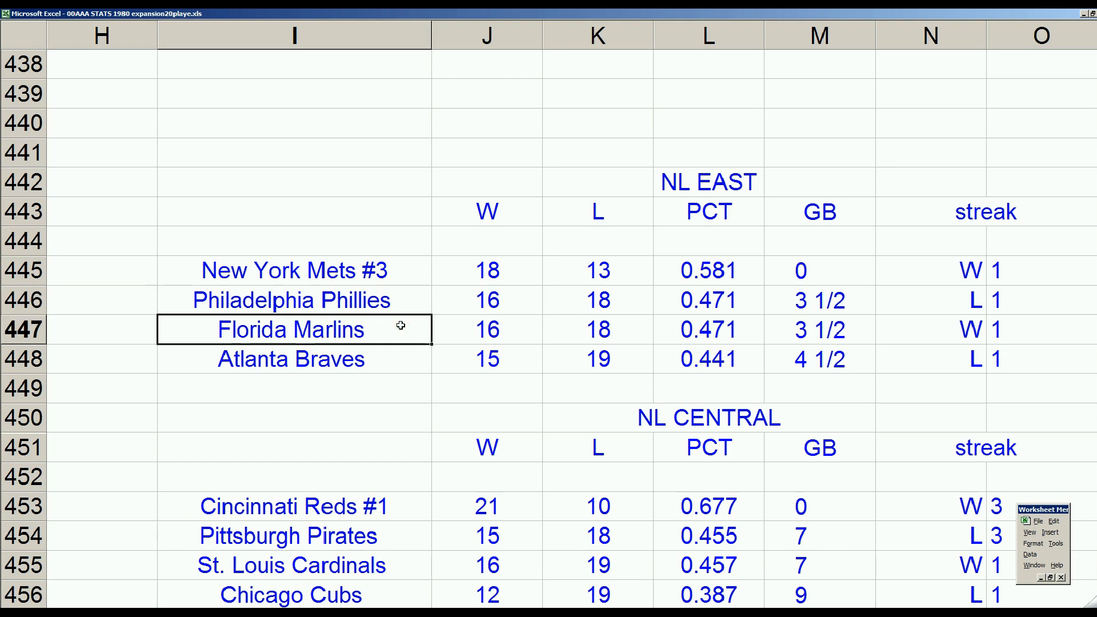
left_click(404, 358)
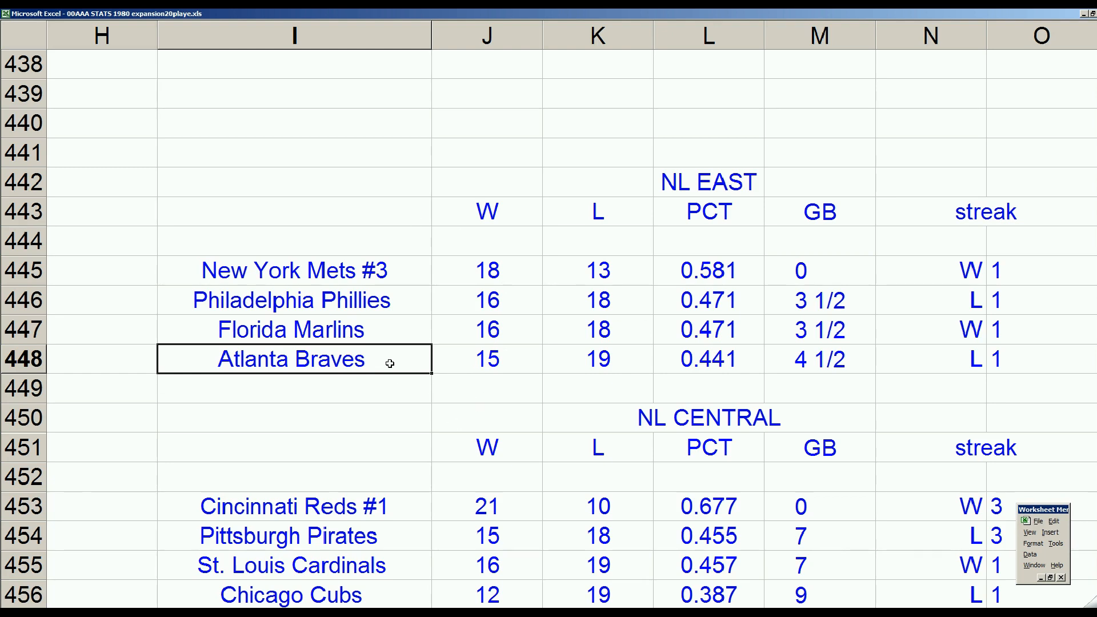
left_click(394, 363)
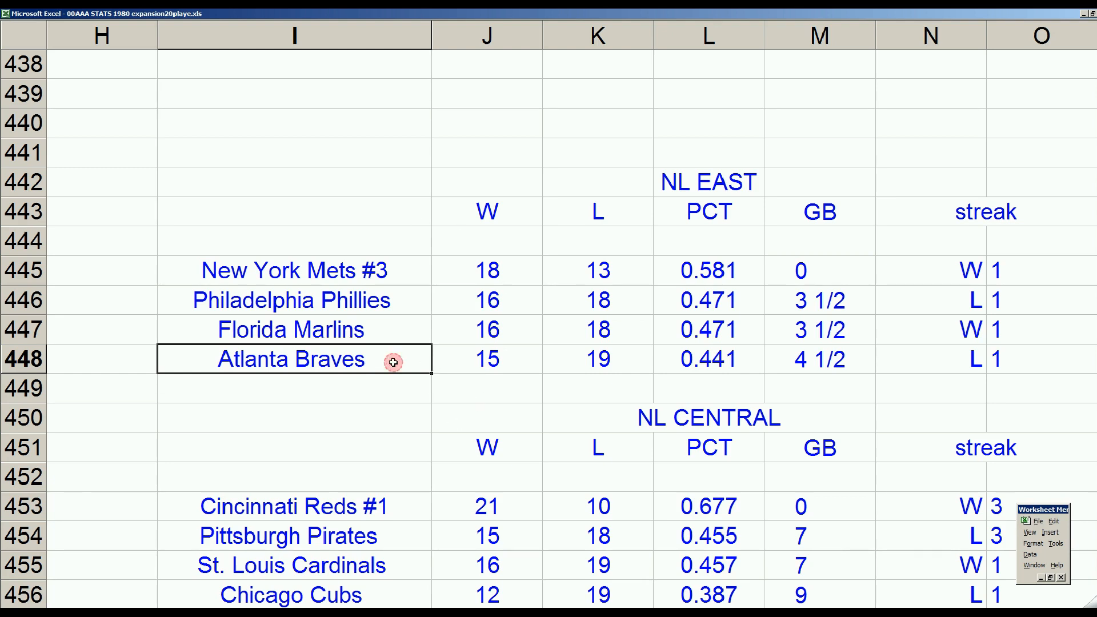
left_click(369, 540)
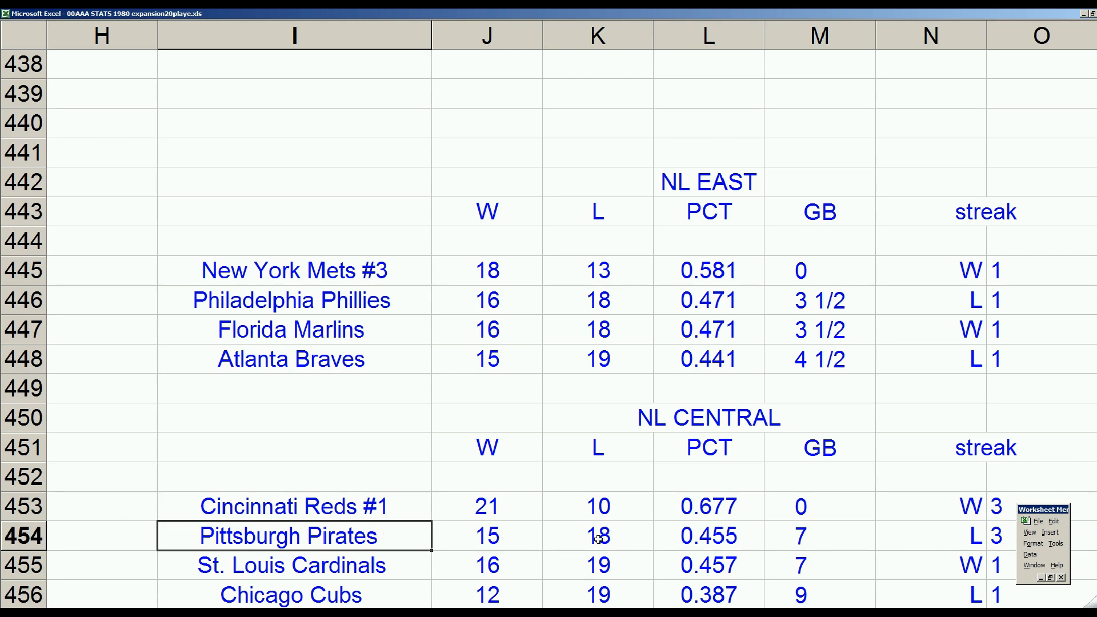
left_click(401, 568)
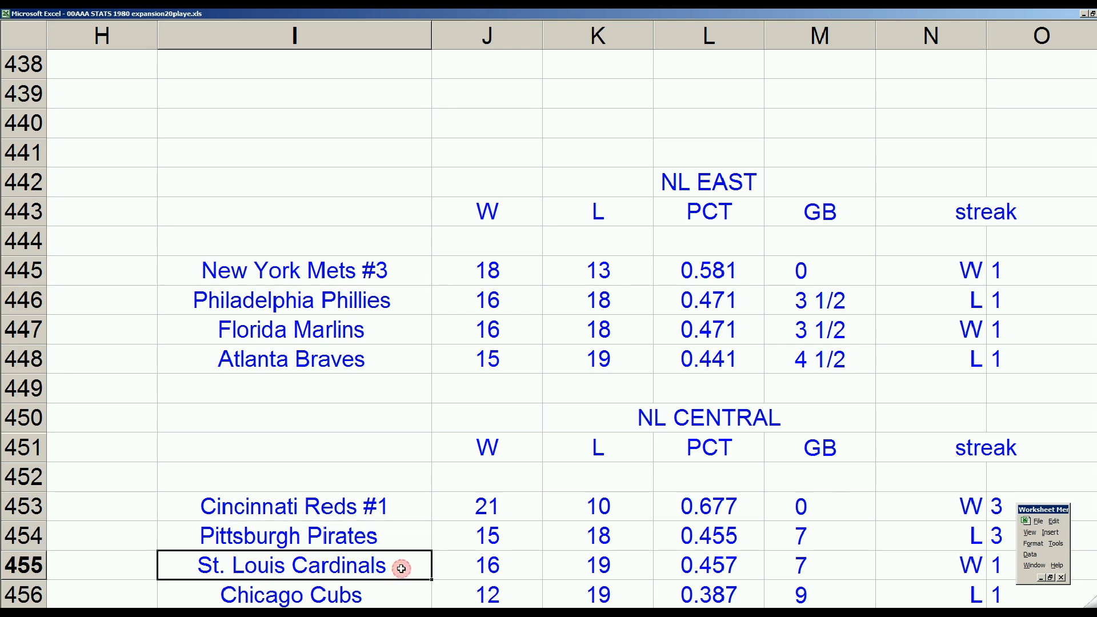
Review the NL Mountain records of Portland and Arizona, and the NL West records of Los Angeles, San Francisco and Houston
scroll(411, 561, "down", 3)
left_click(517, 507)
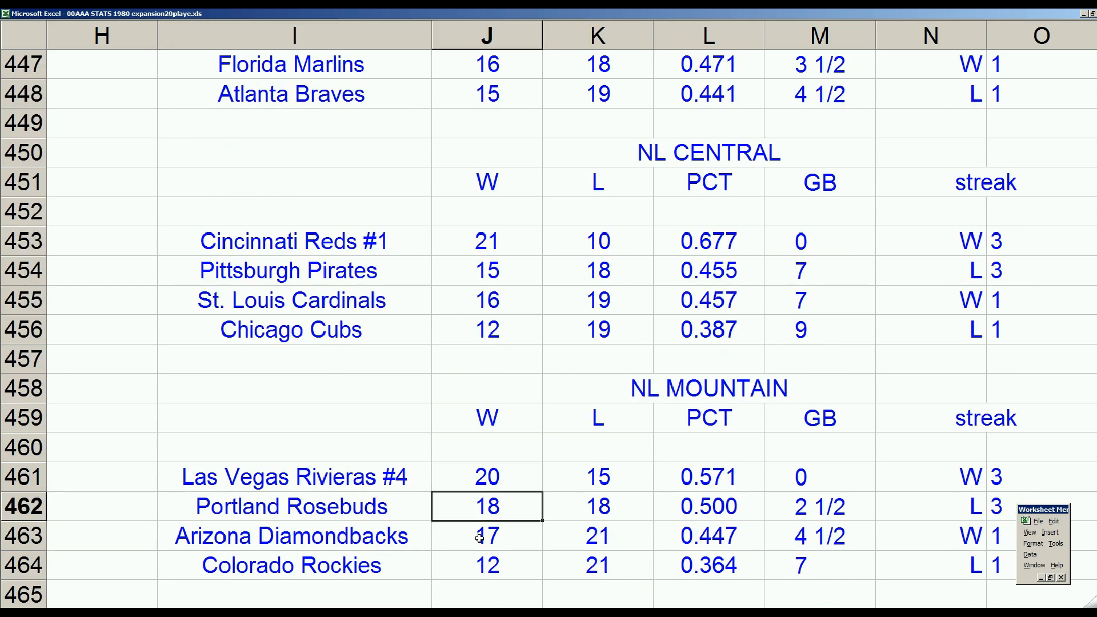
left_click(405, 540)
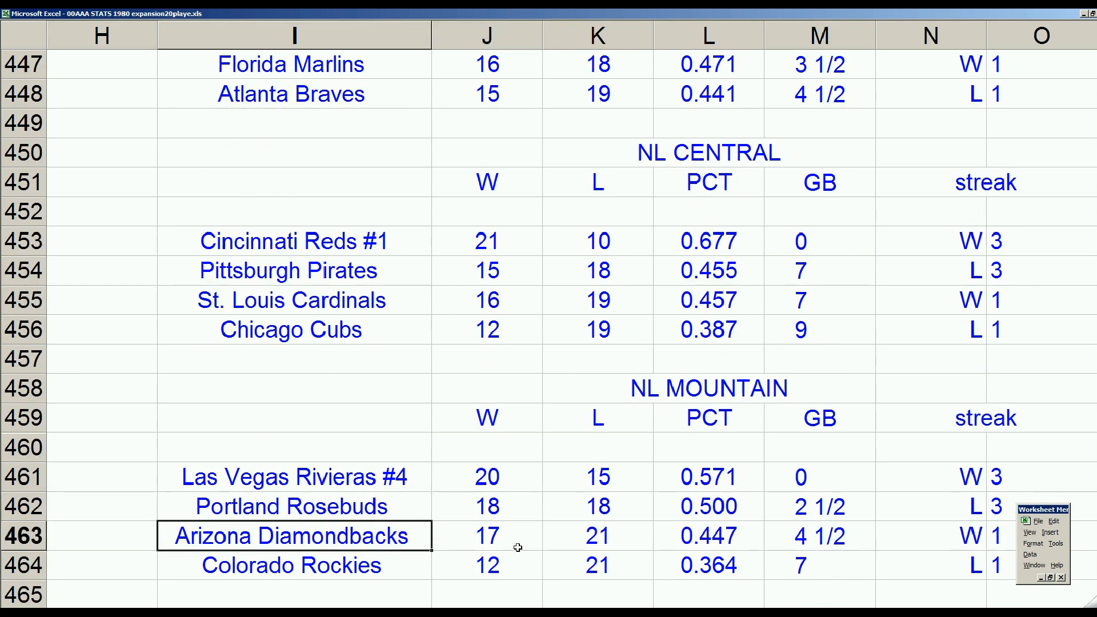
scroll(408, 534, "down", 2)
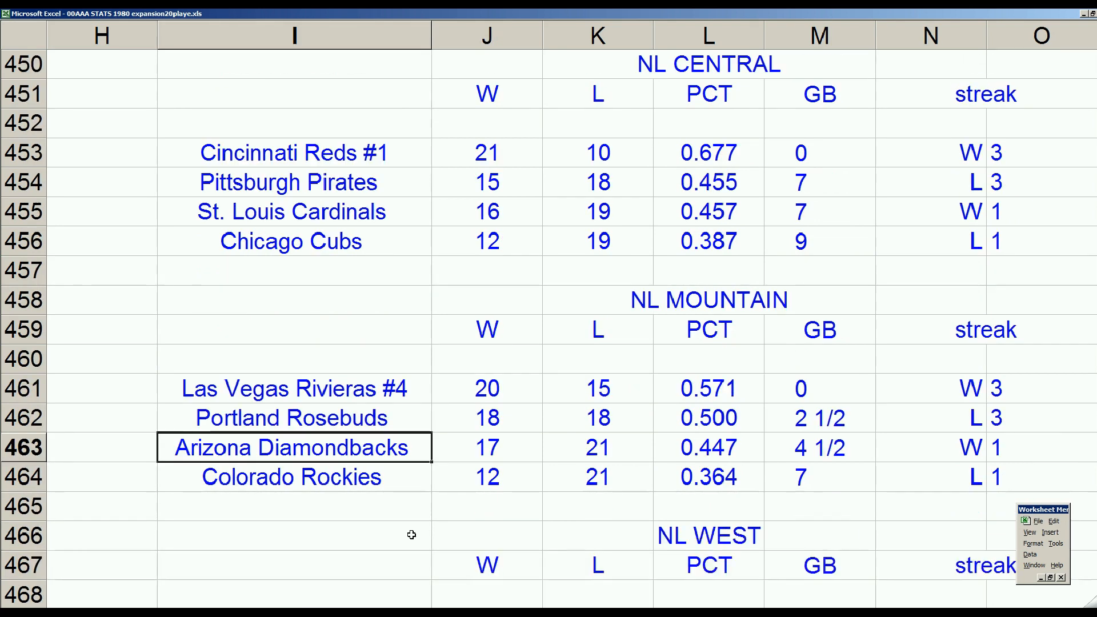
scroll(411, 534, "down", 1)
left_click(490, 477)
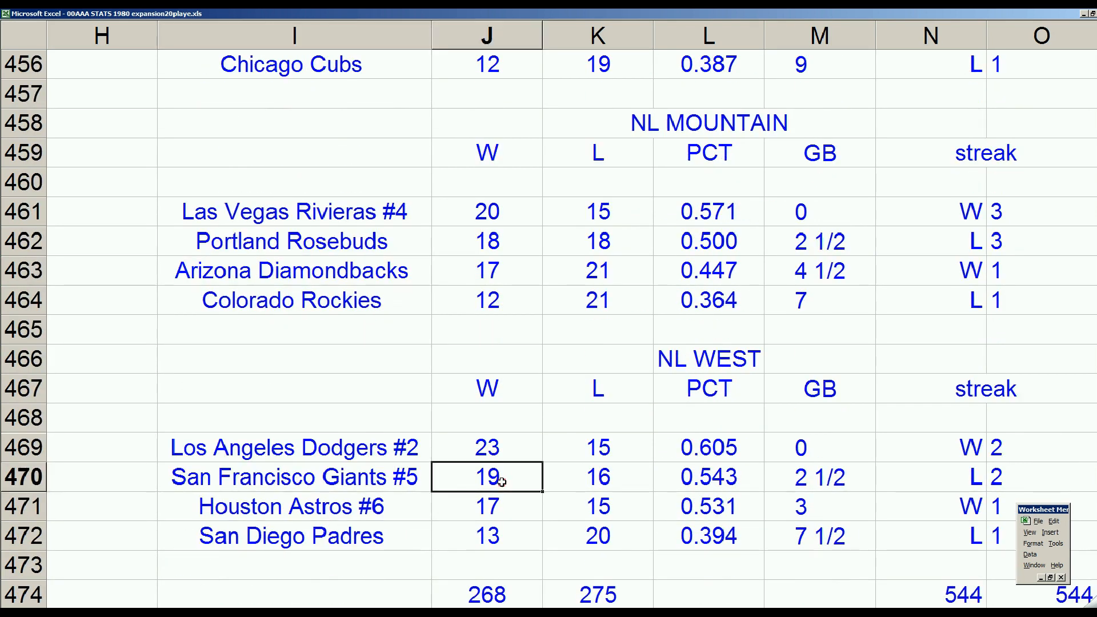
left_click(501, 505)
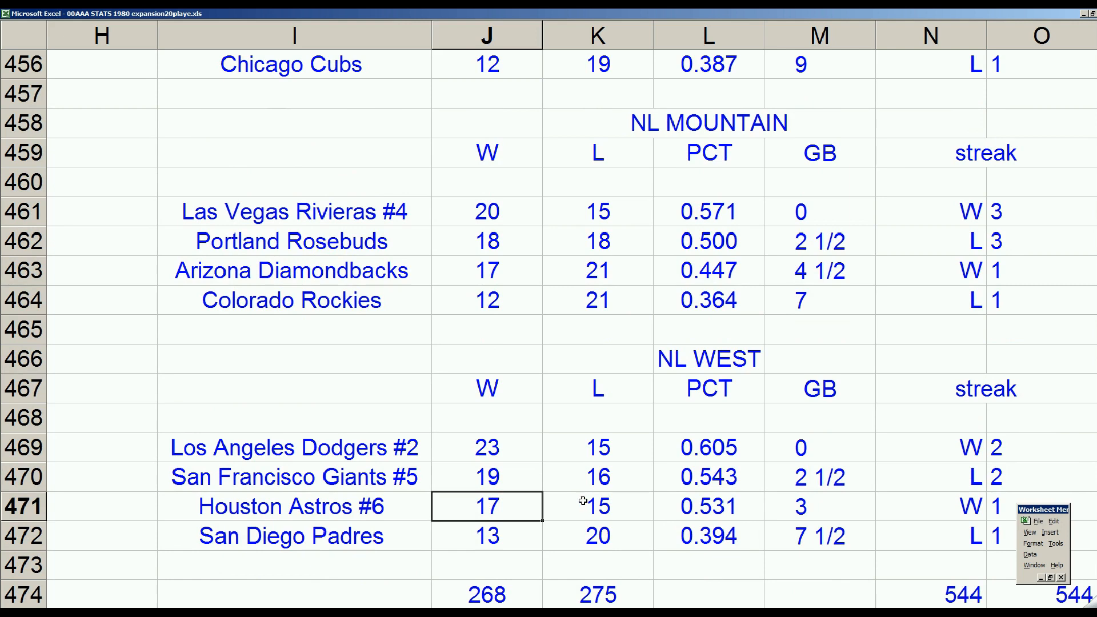
left_click(412, 477)
left_click(392, 502)
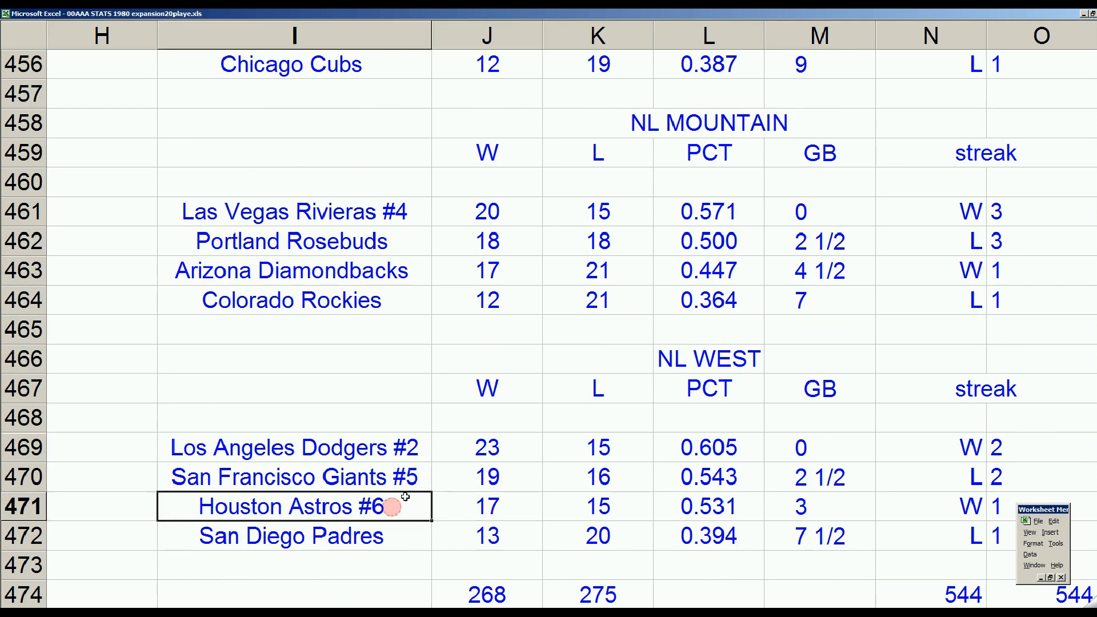
left_click(417, 452)
Return to the NL Central and NL East standings and compare Pittsburgh's record with Atlanta's
scroll(421, 416, "up", 4)
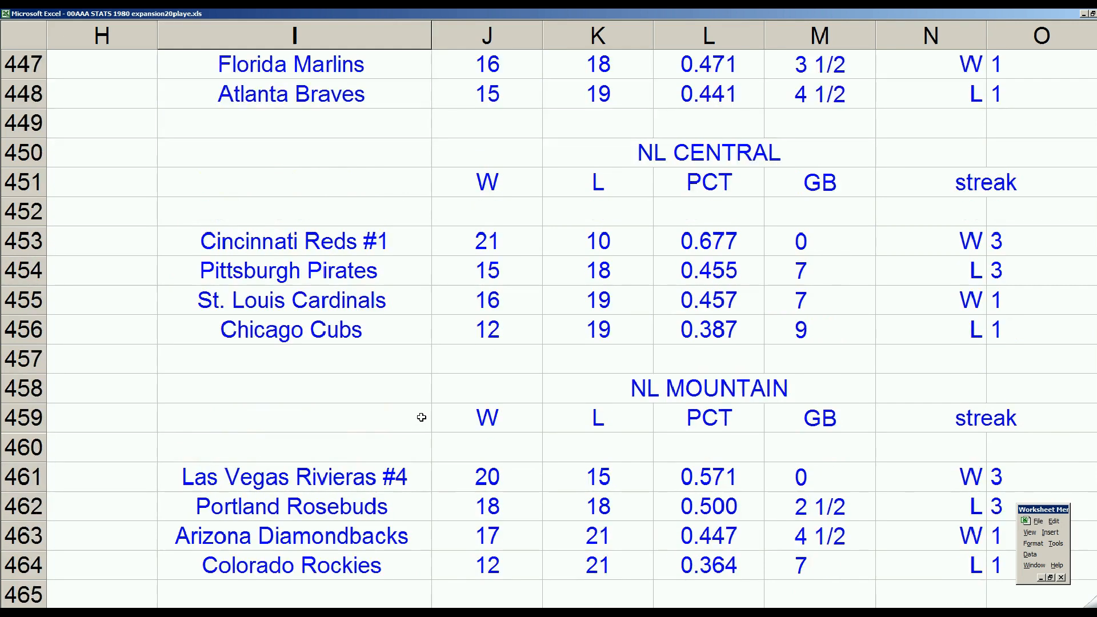
left_click(402, 366)
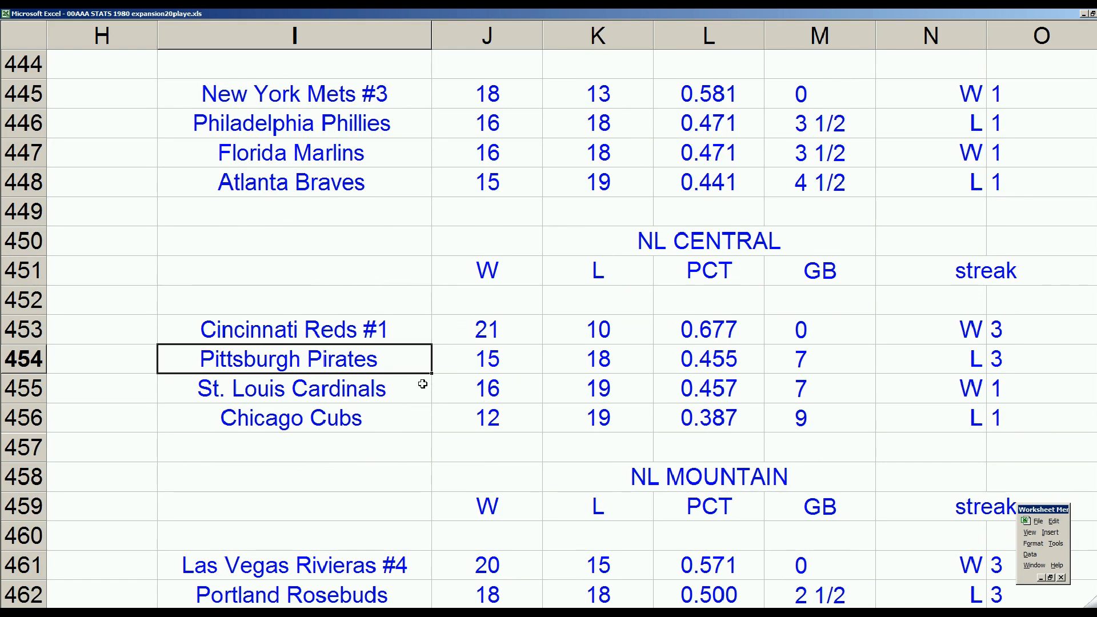
left_click(349, 187)
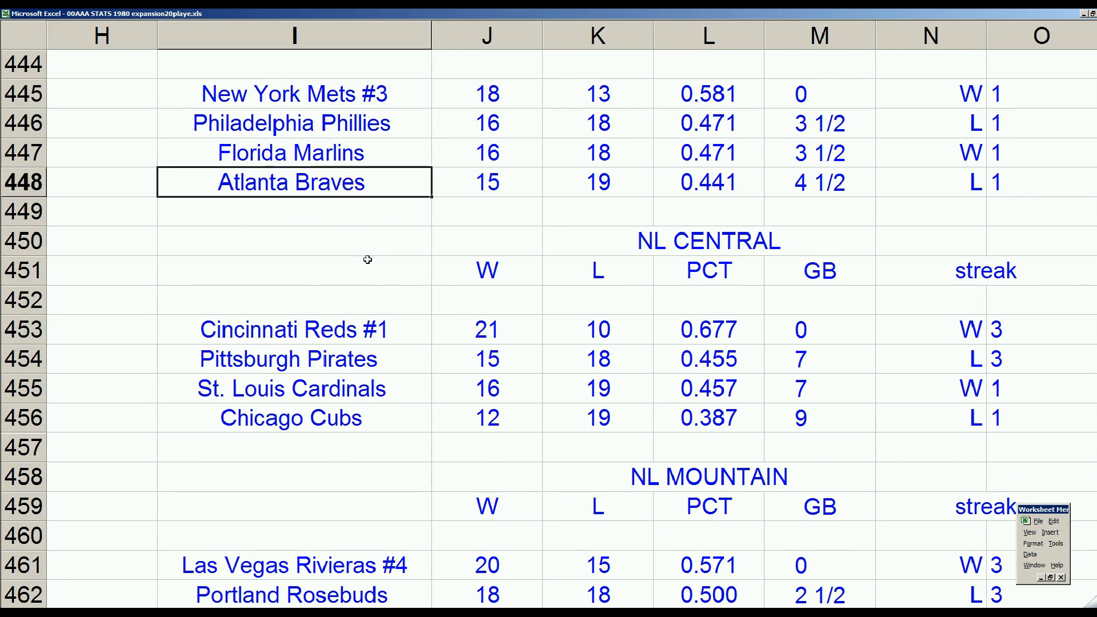